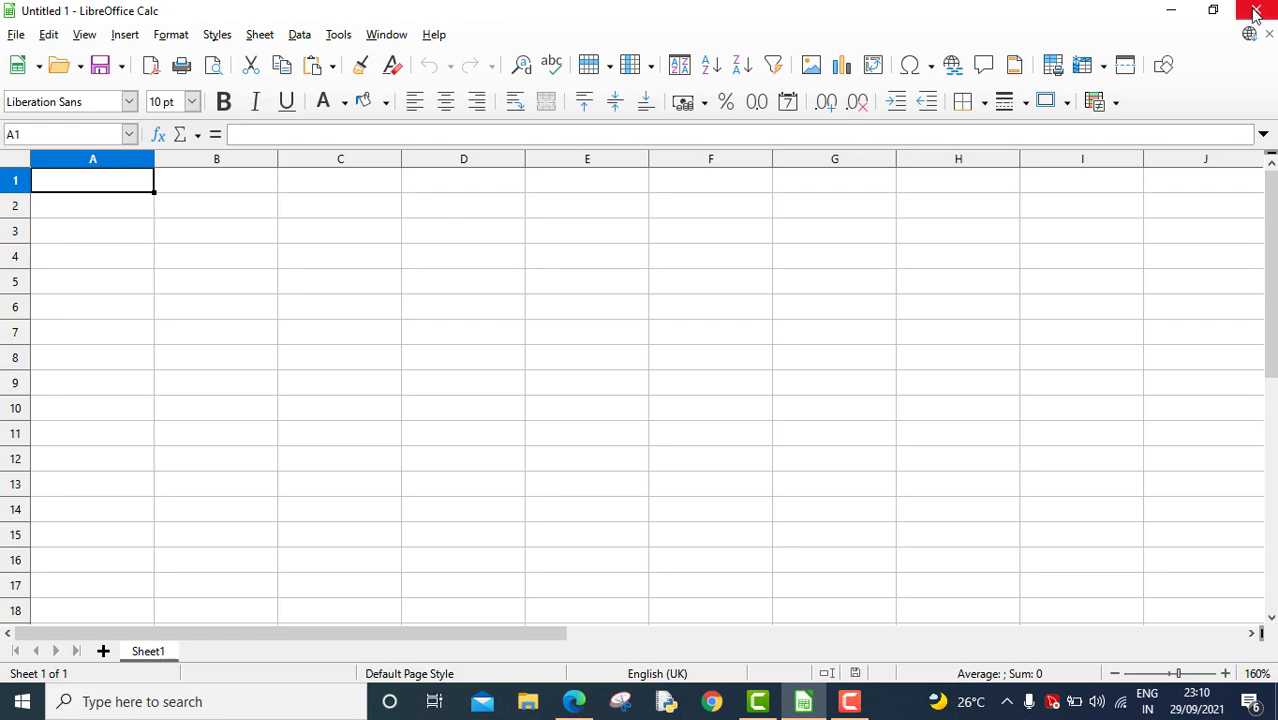
Step: Leave the open spreadsheet window, start LibreOffice from the desktop and create a new Calc spreadsheet
left_click(1268, 8)
left_click(1175, 14)
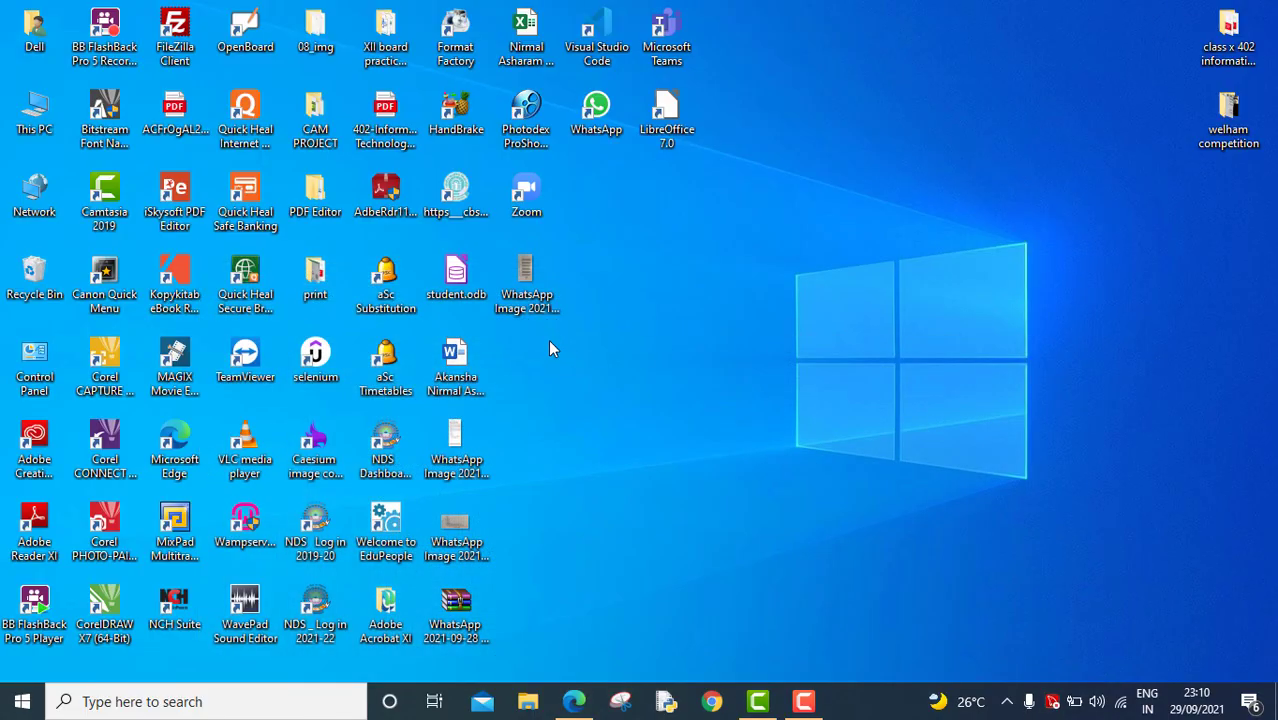
double_click(676, 117)
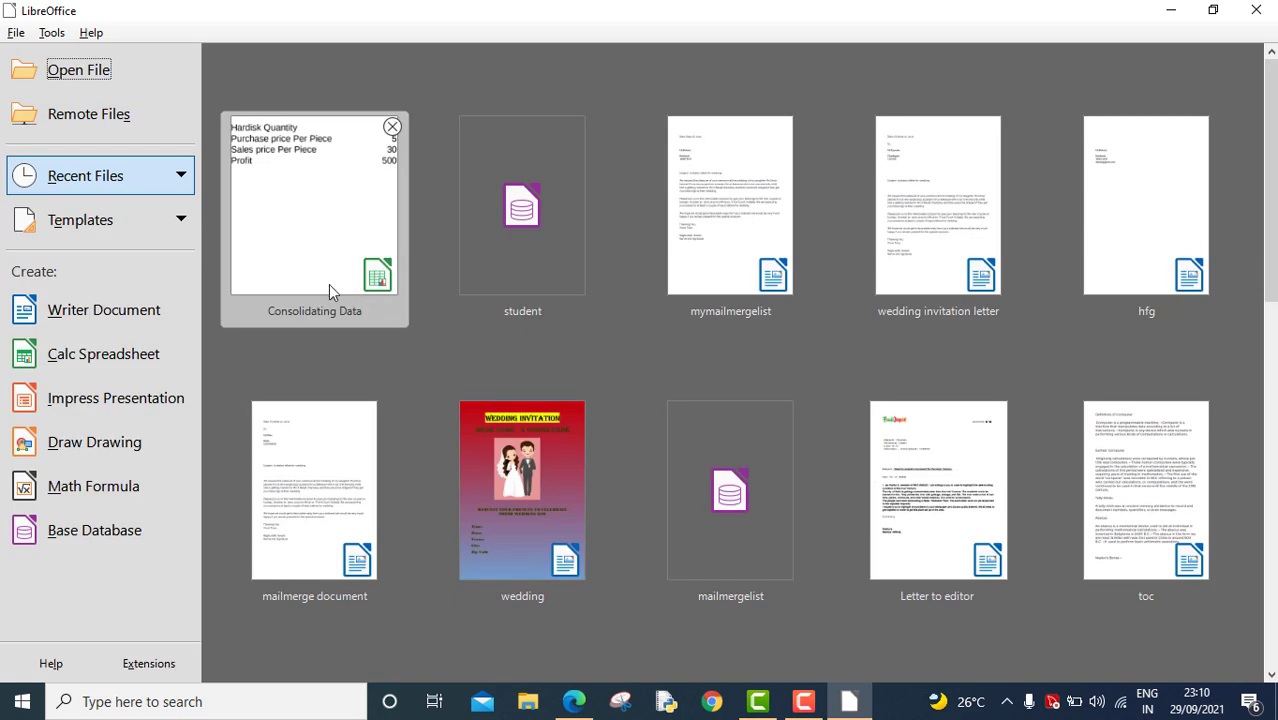
left_click(117, 361)
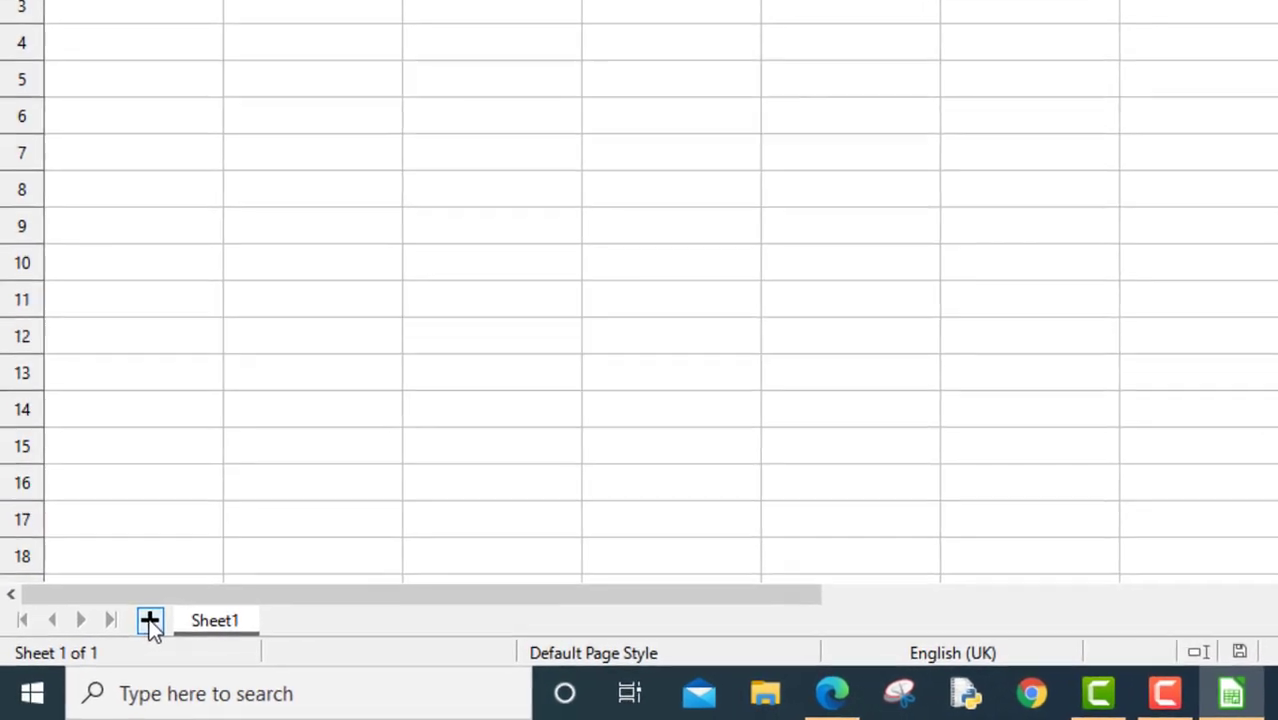
Step: Append two new sheets one by one after Sheet1, and insert two more new sheets together before Sheet3
left_click(149, 621)
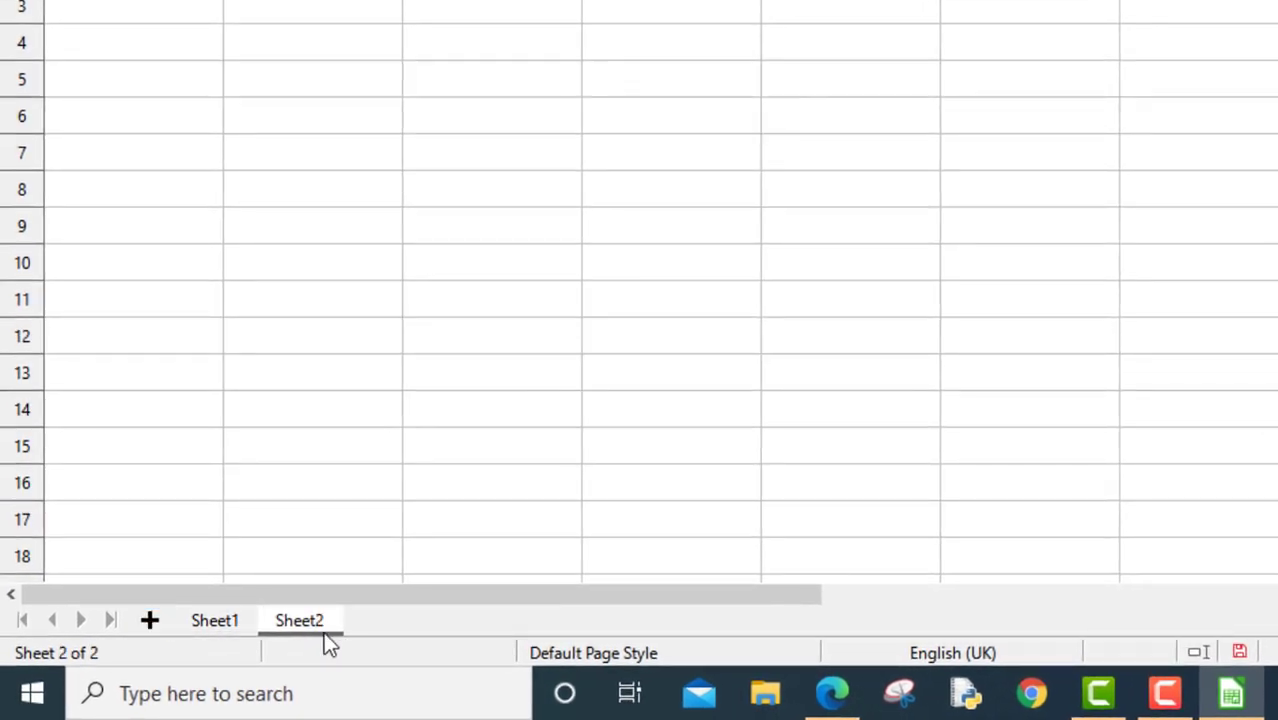
left_click(148, 620)
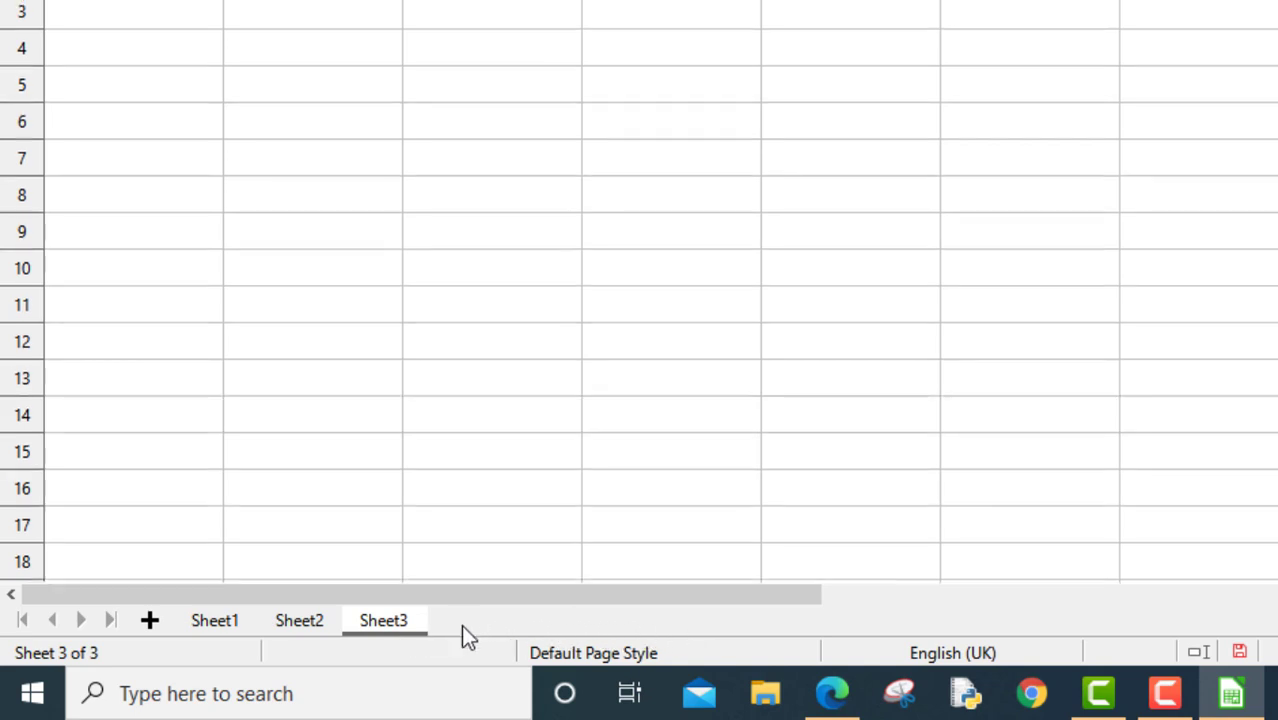
right_click(463, 628)
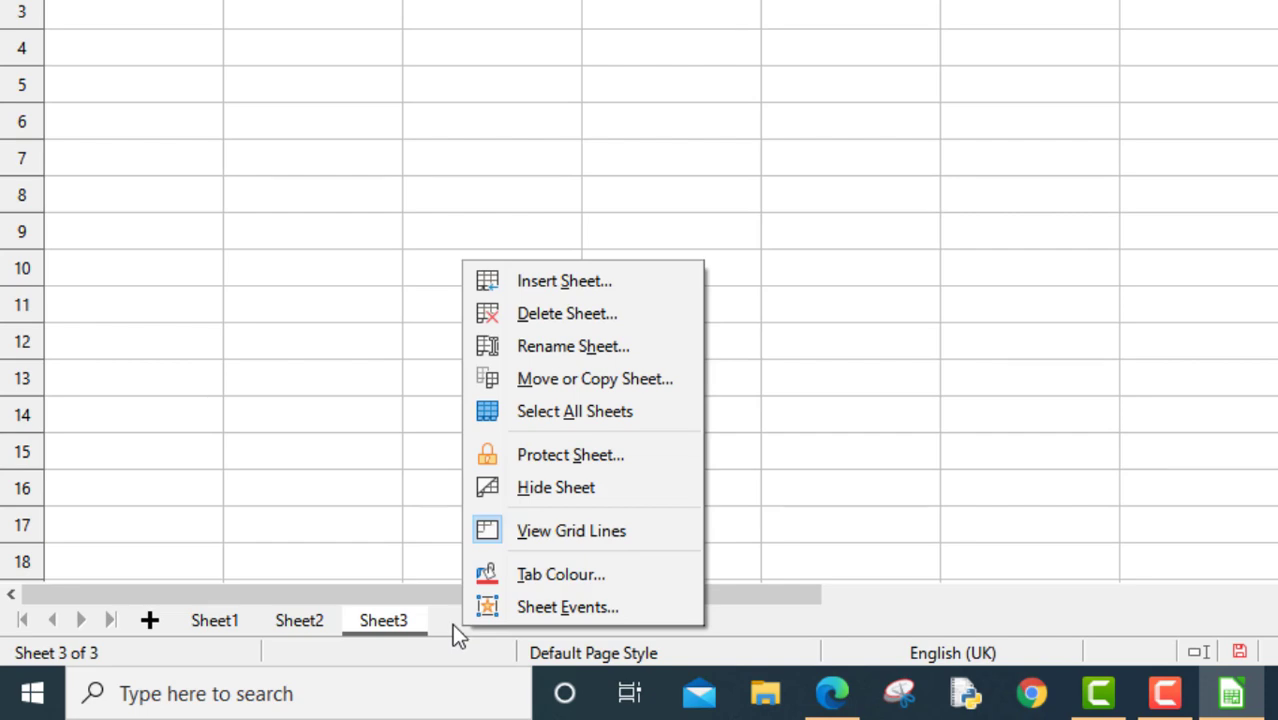
left_click(537, 288)
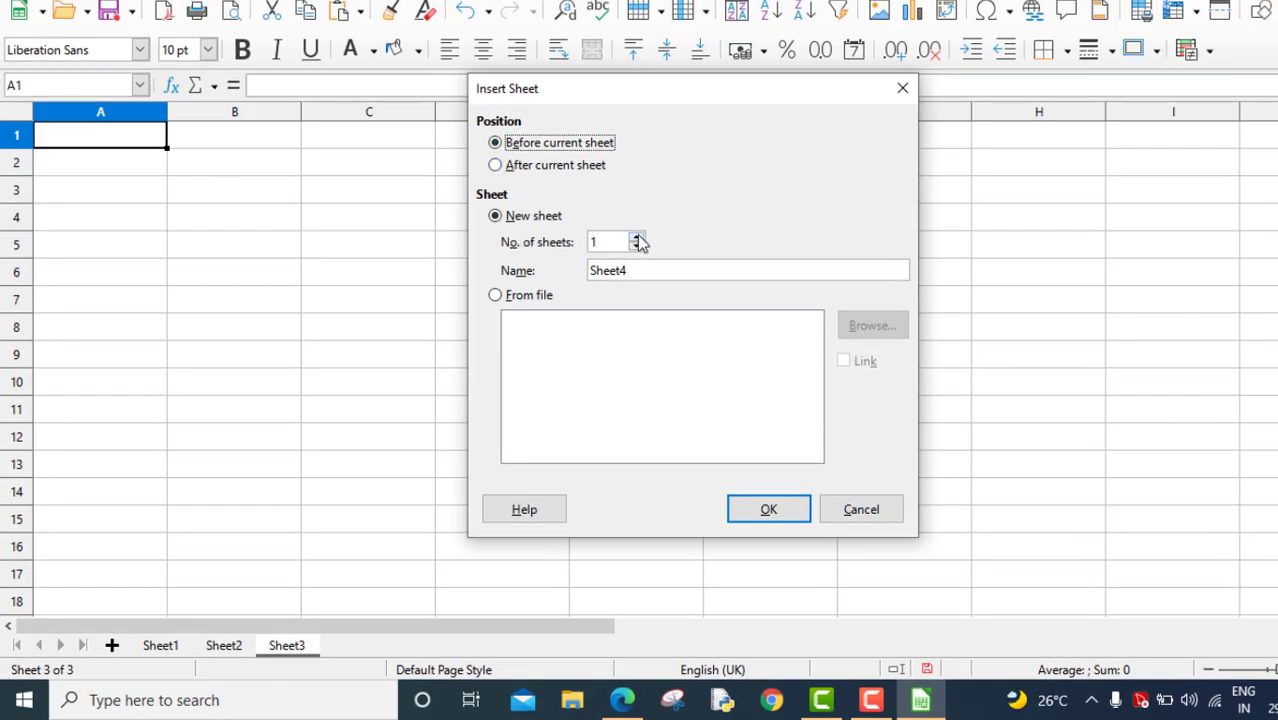
left_click(637, 238)
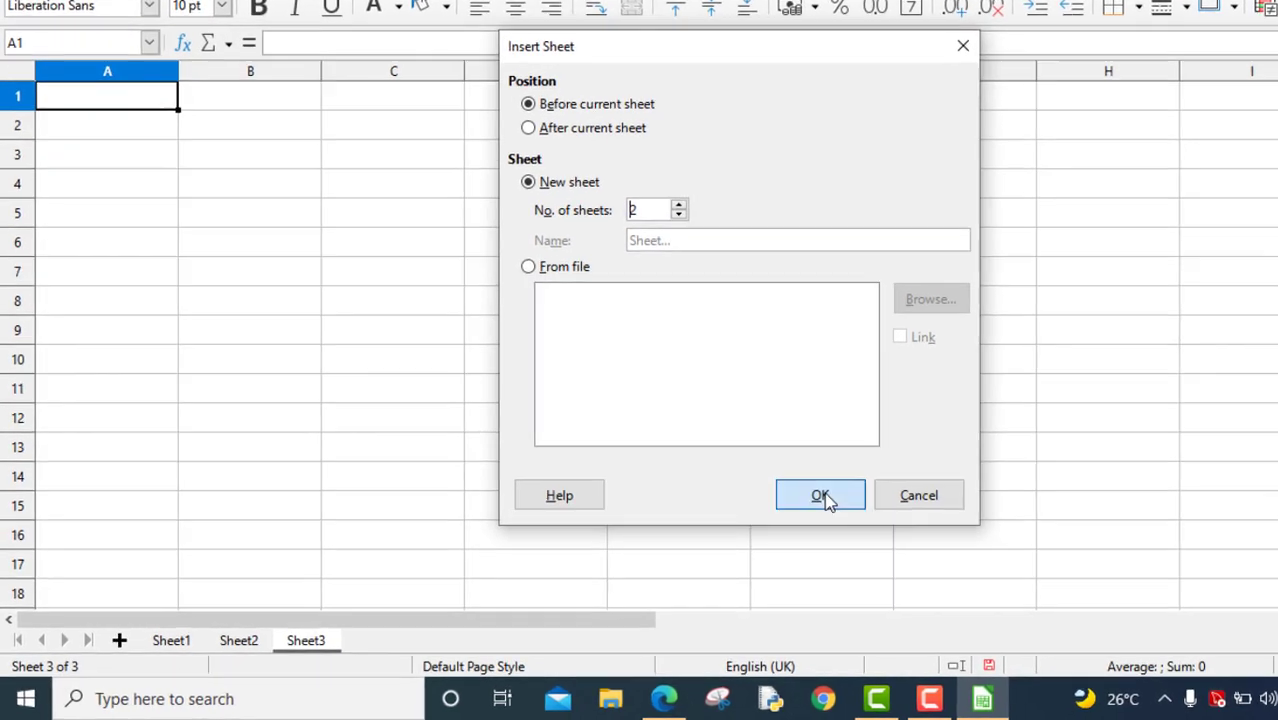
left_click(778, 513)
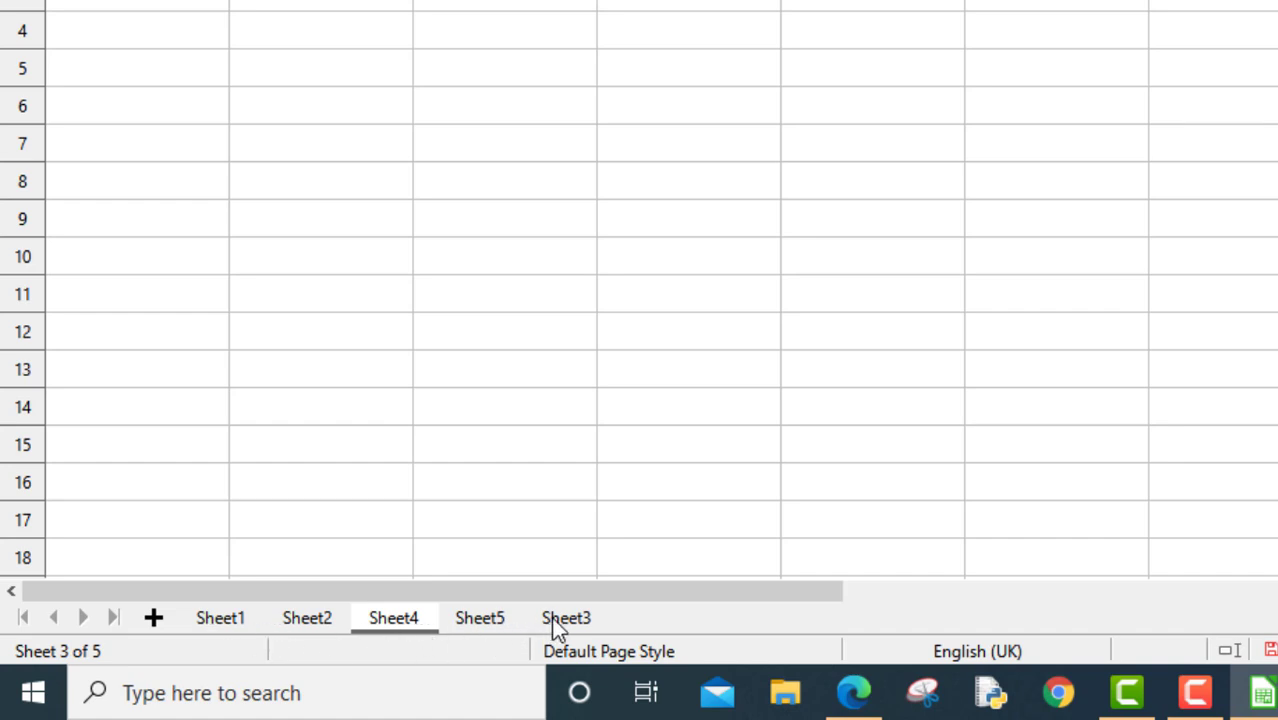
Step: Rename Sheet1 as mysheet, and reopen its Rename Sheet dialog to confirm the same name
right_click(303, 622)
left_click(405, 632)
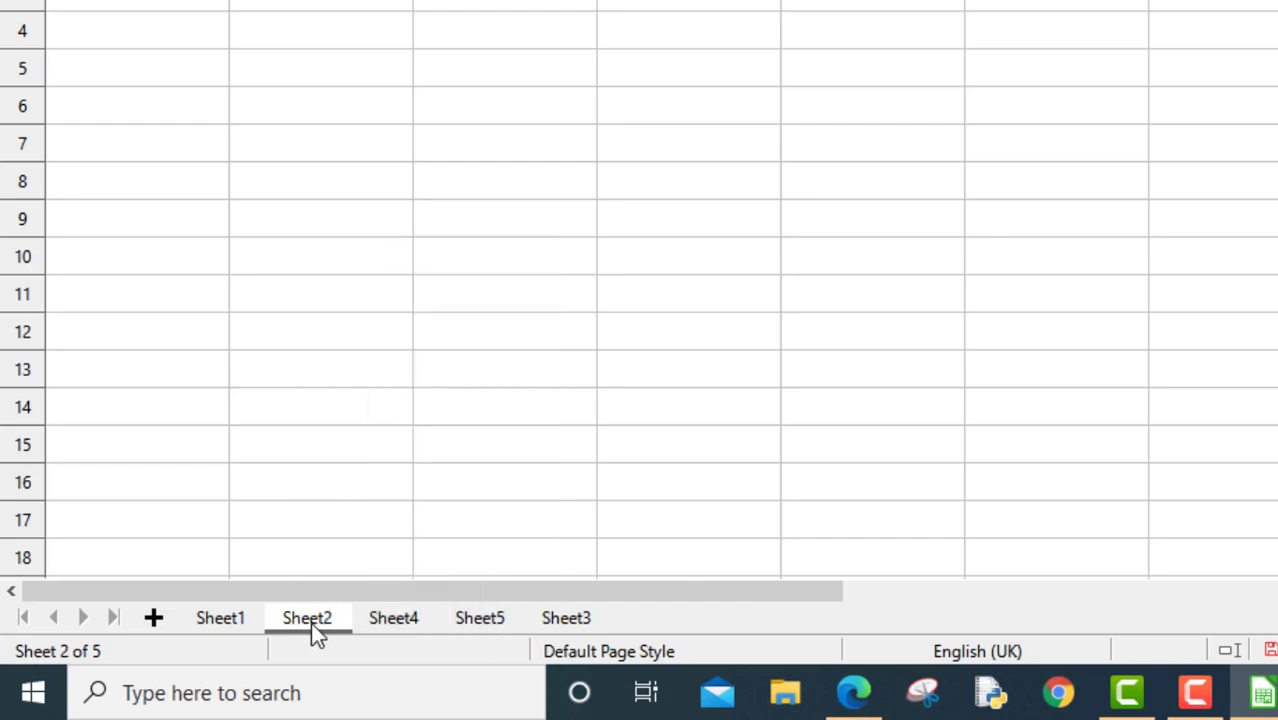
left_click(221, 623)
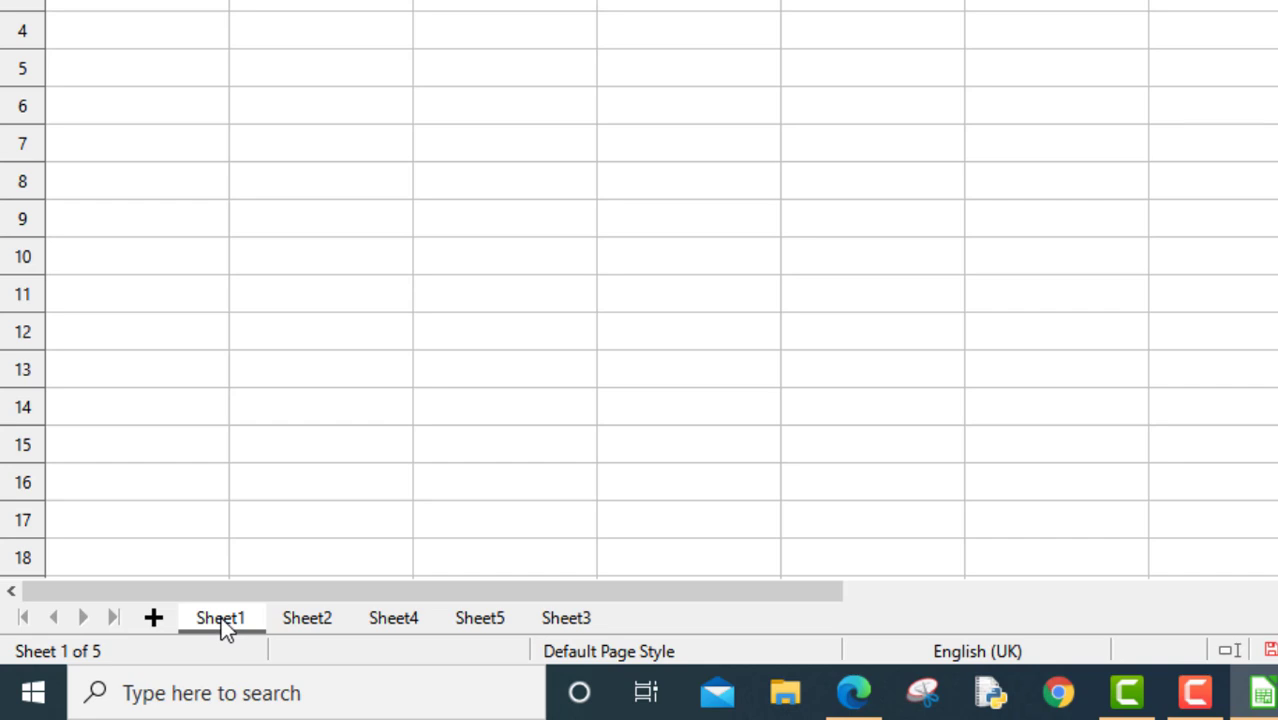
right_click(221, 617)
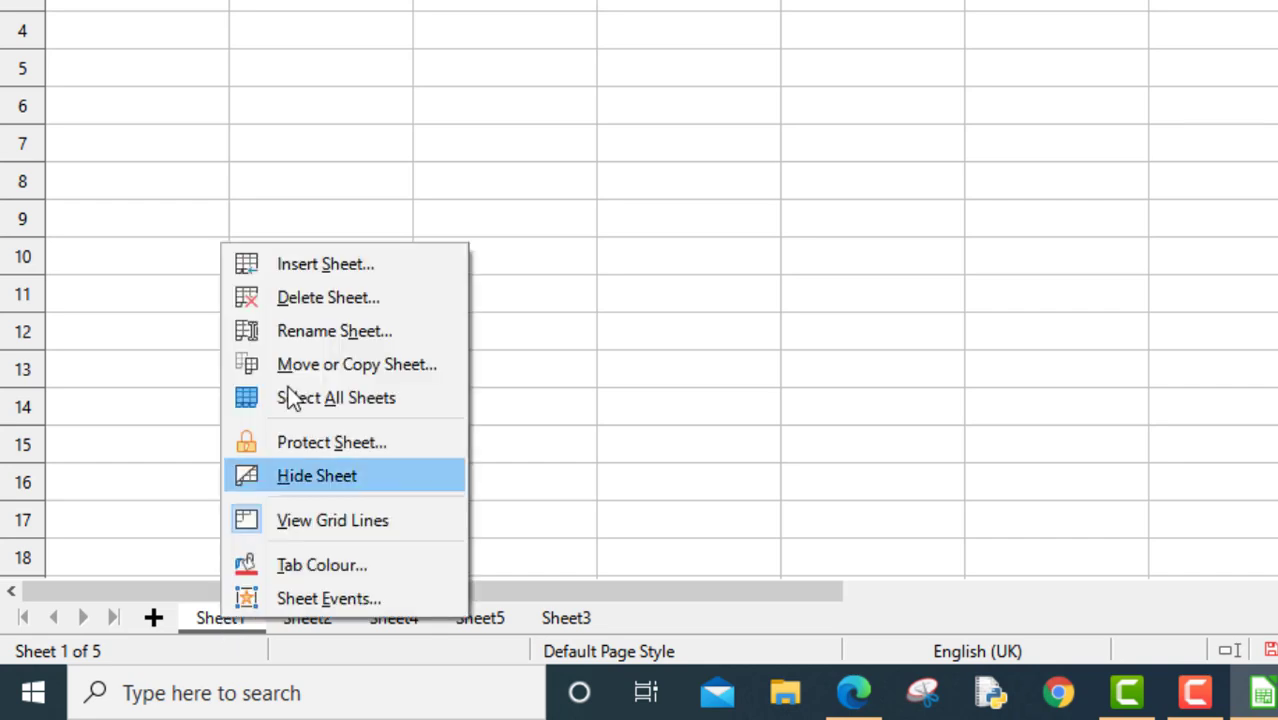
left_click(306, 338)
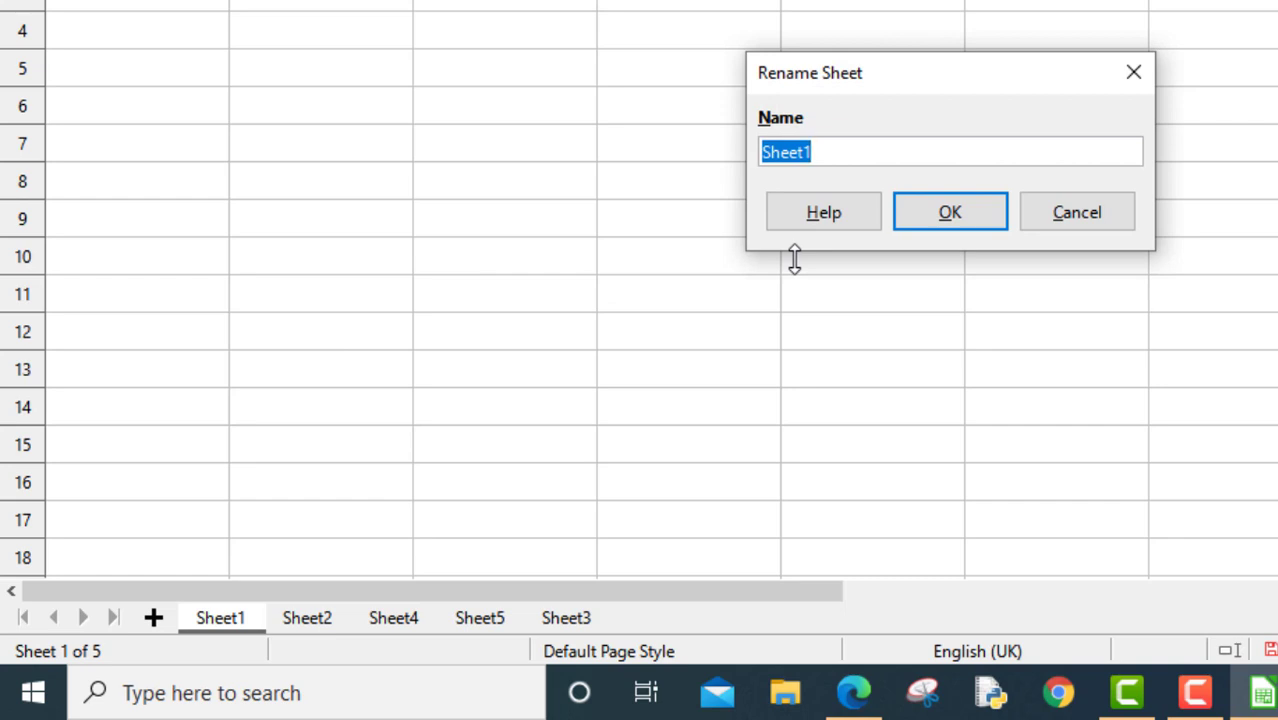
type("mysheet")
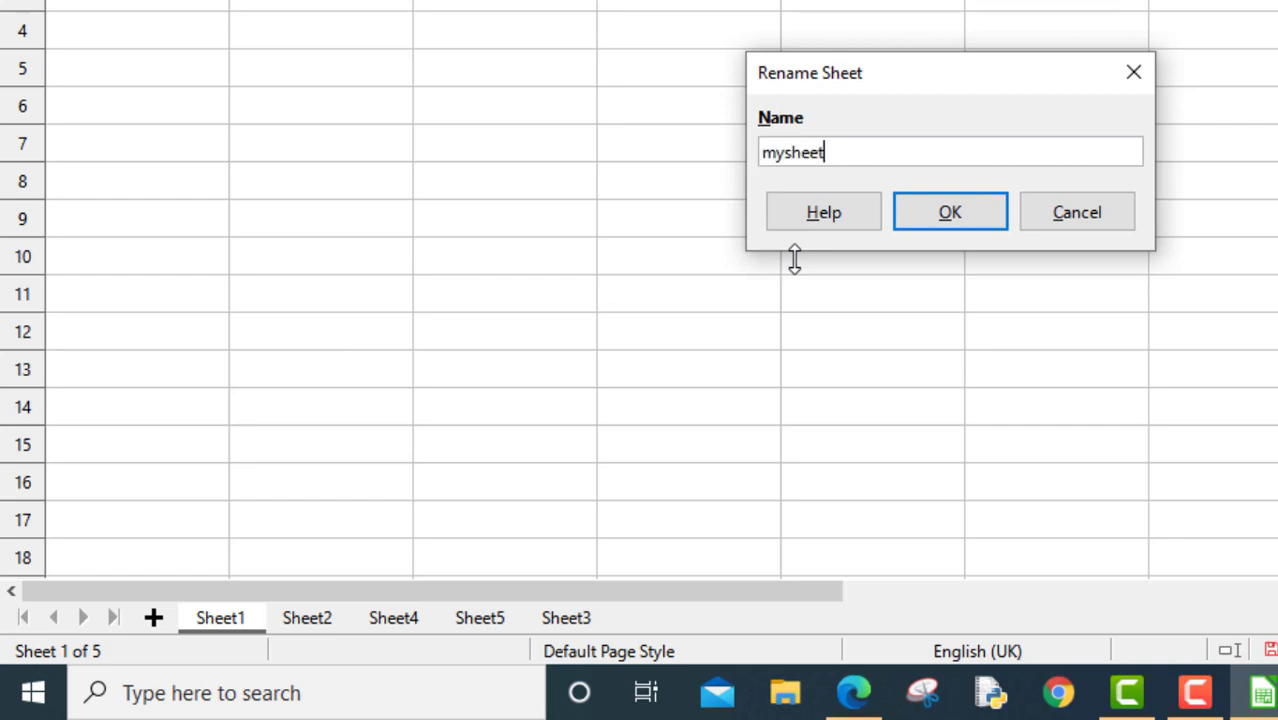
left_click(968, 212)
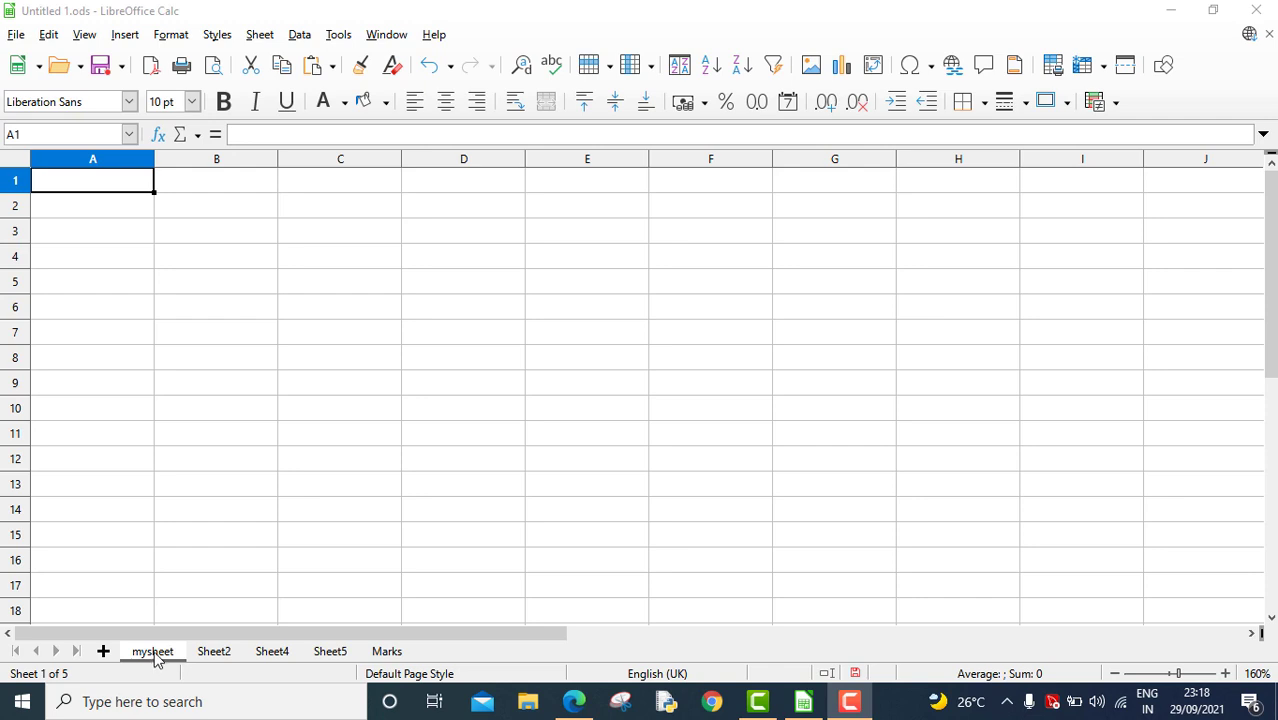
double_click(155, 652)
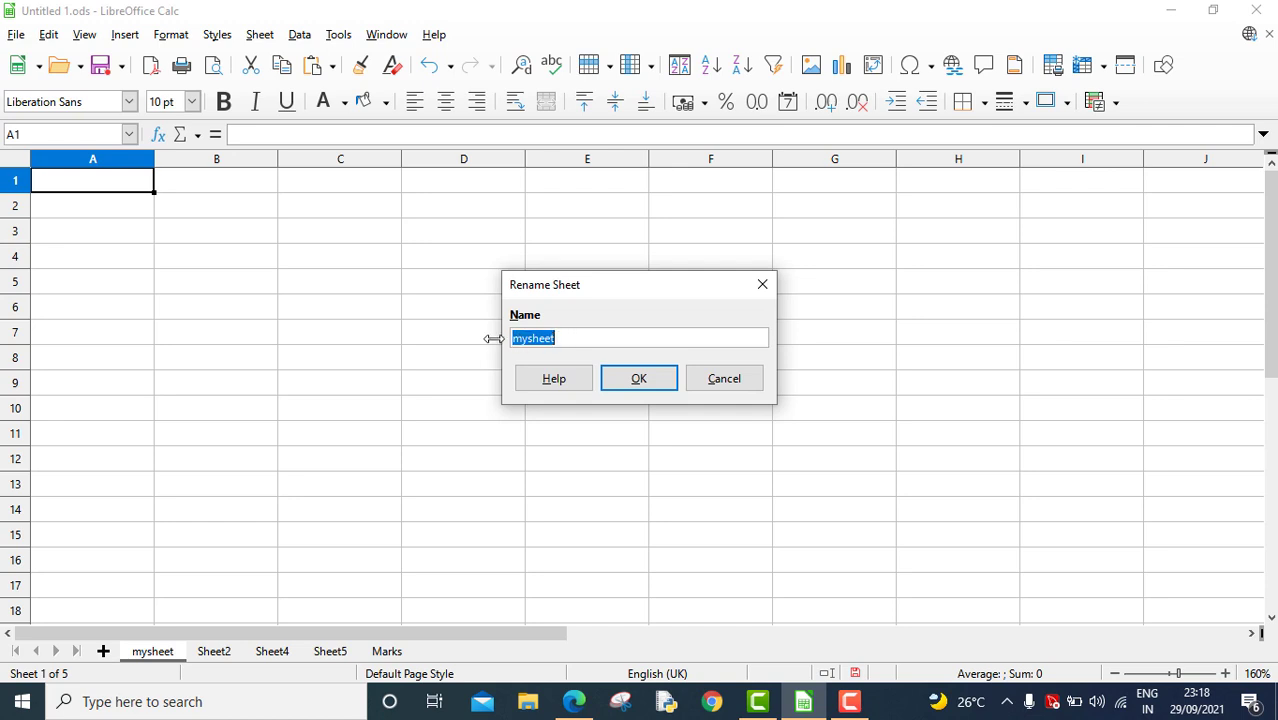
left_click(639, 379)
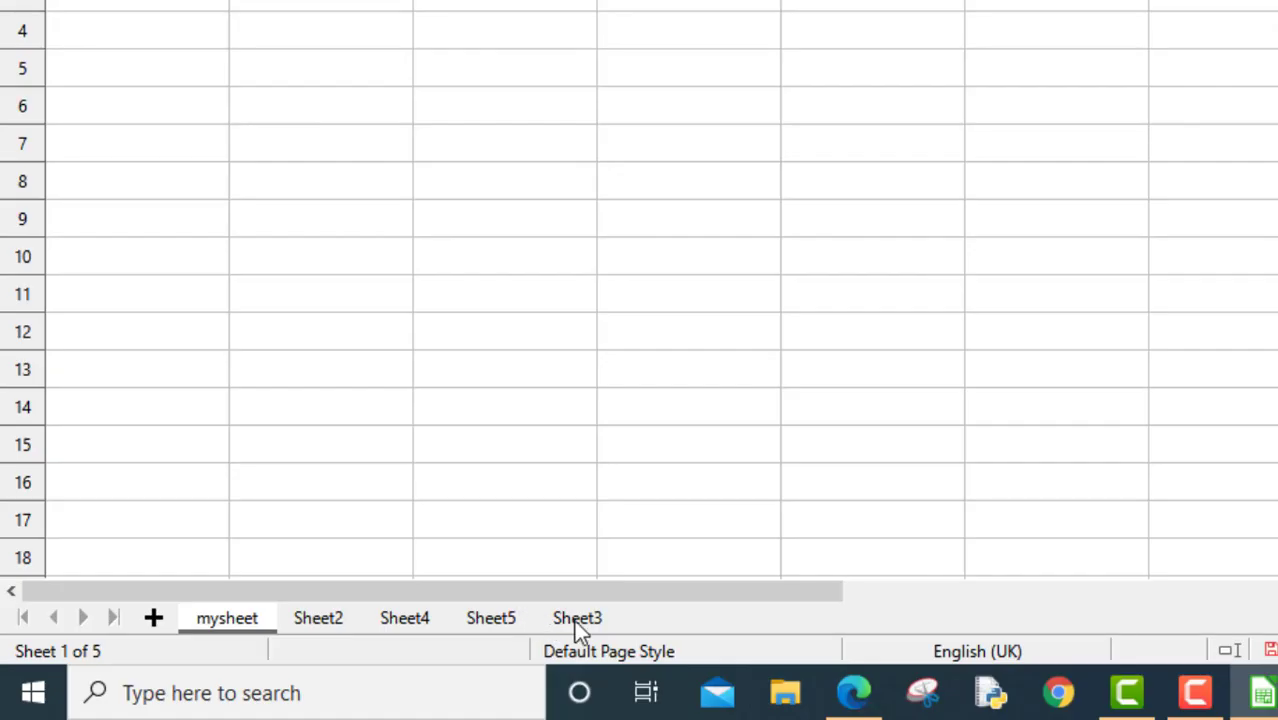
Step: Delete Sheet3 from the spreadsheet and confirm the deletion
left_click(575, 620)
right_click(575, 620)
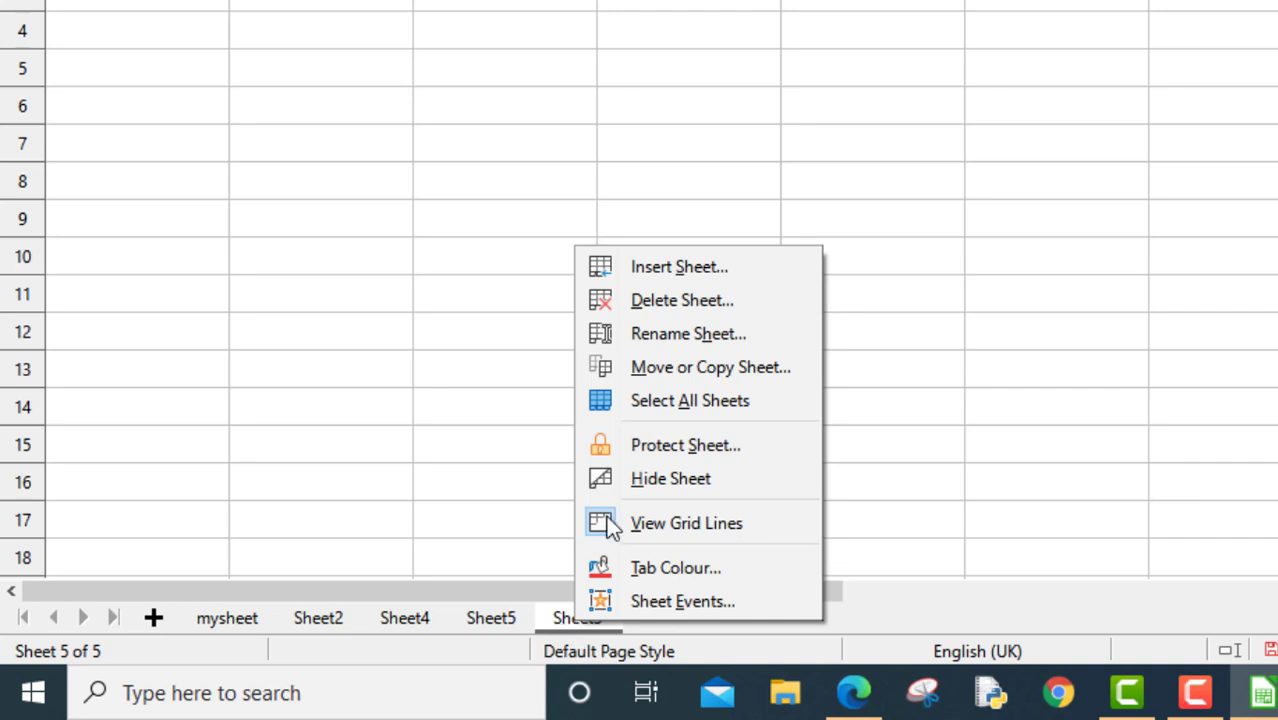
left_click(653, 300)
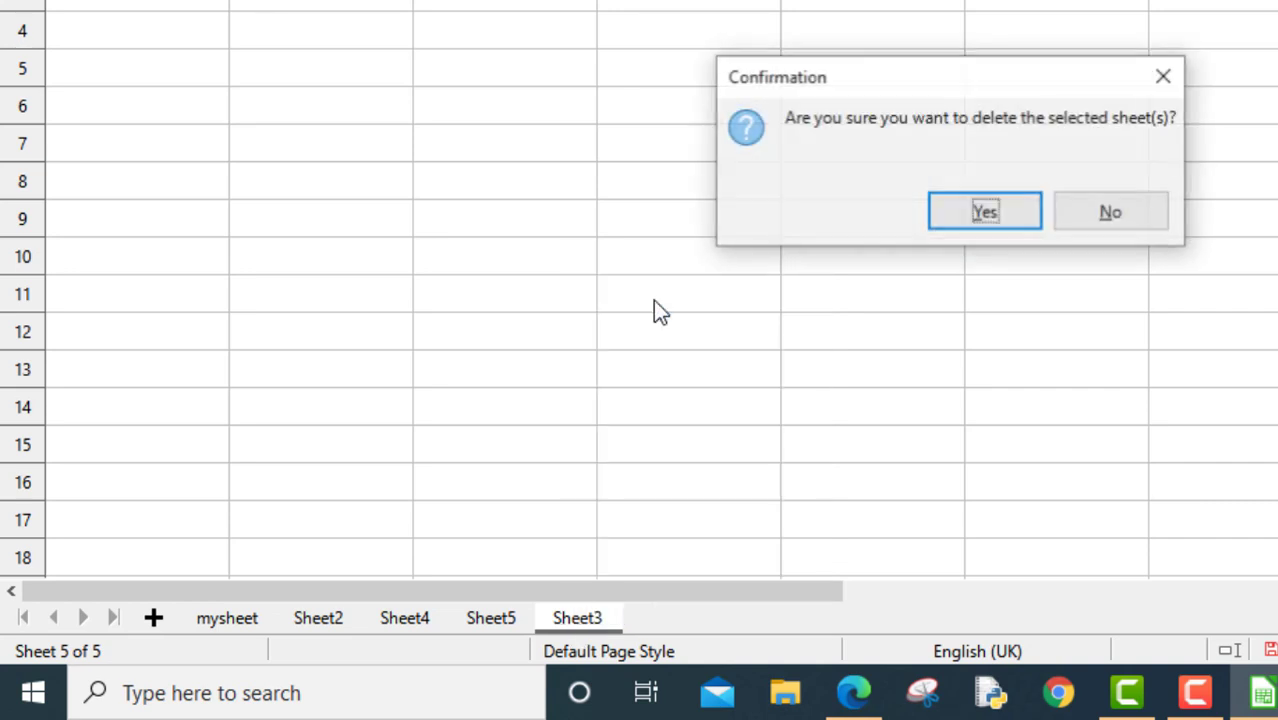
left_click(996, 218)
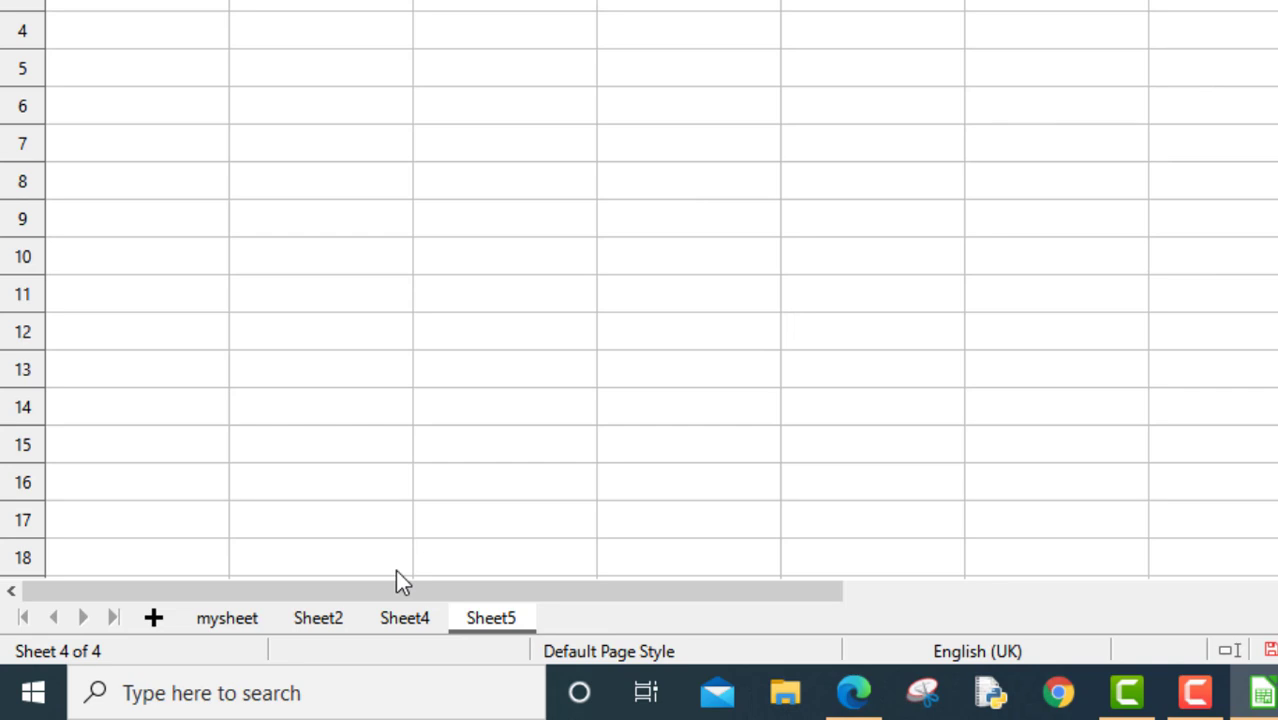
Step: Insert the Marks sheet from the file Consolidating Data.ods before Sheet5, with the Link option enabled
right_click(558, 626)
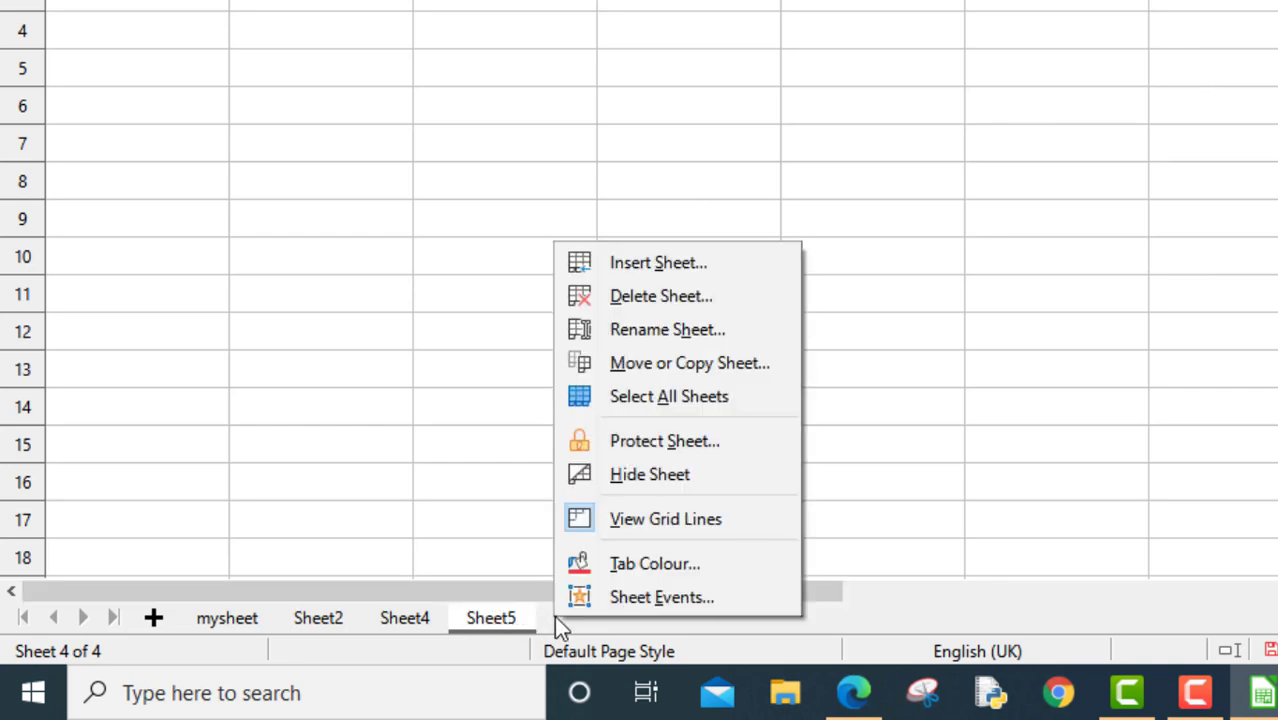
left_click(668, 266)
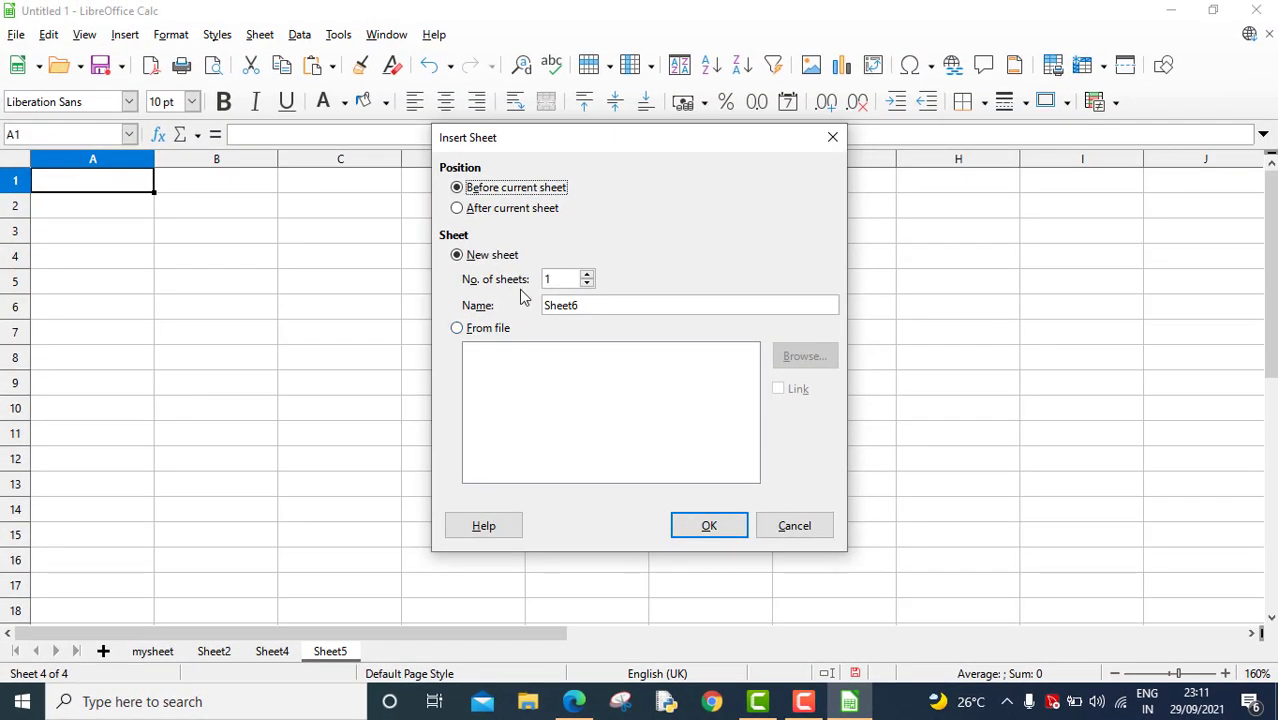
left_click(458, 331)
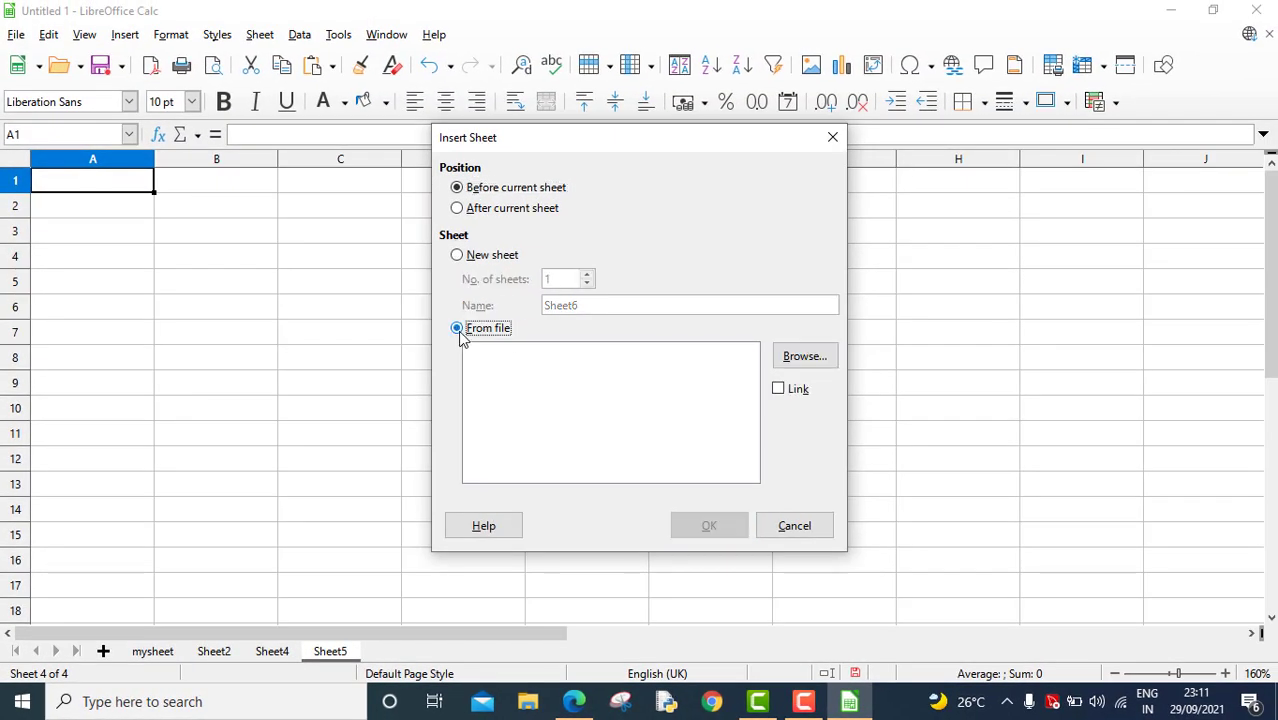
left_click(800, 357)
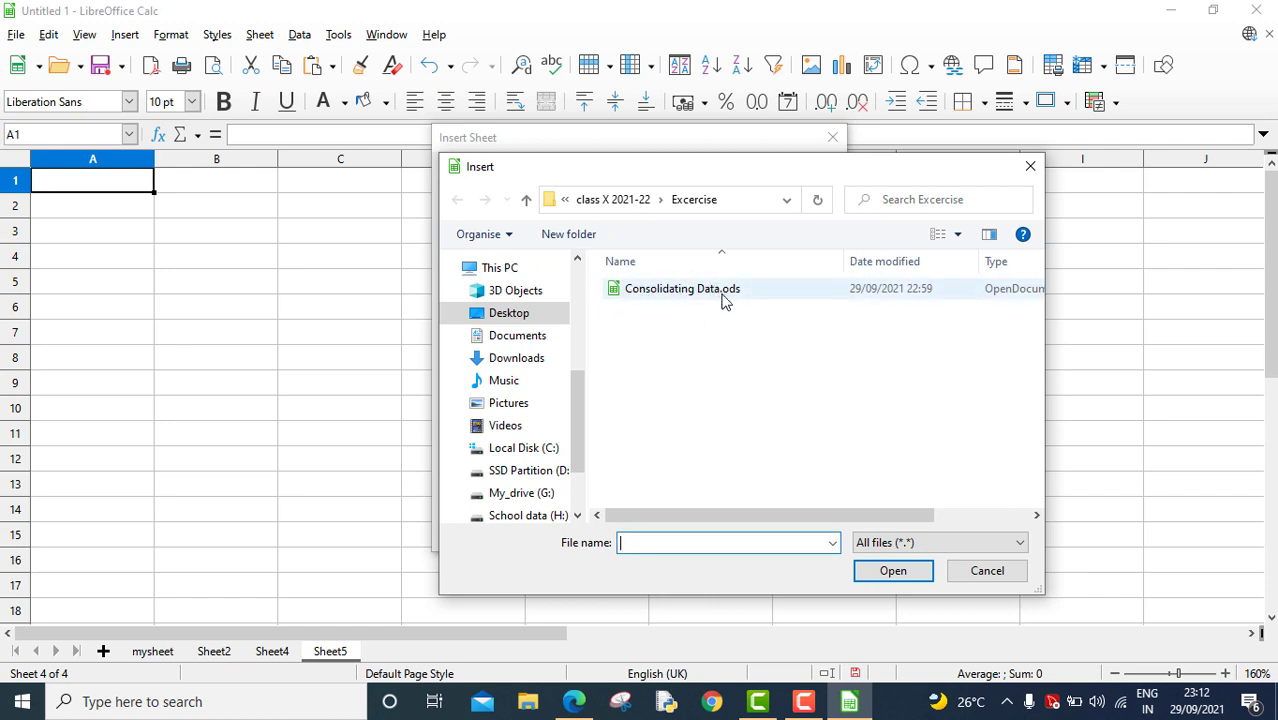
double_click(672, 290)
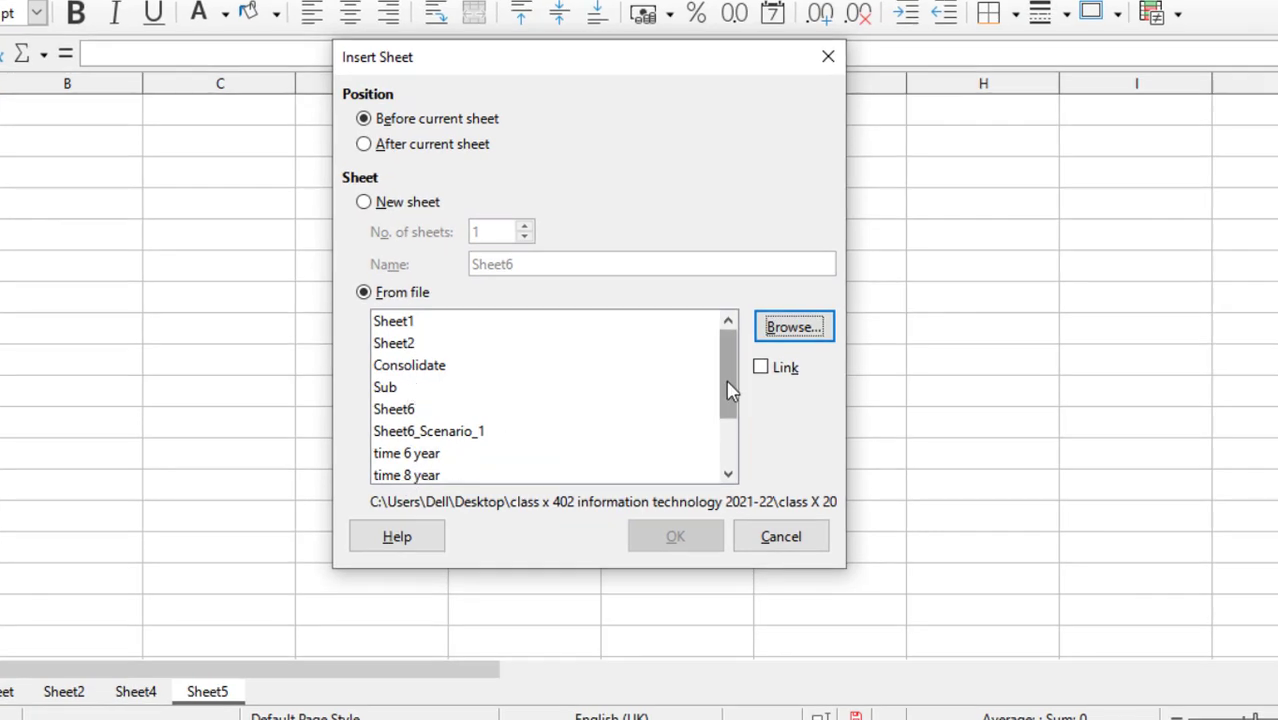
scroll(722, 428, "down", 2)
mouse_move(713, 450)
left_mouse_down()
mouse_move(713, 362)
mouse_move(699, 465)
left_mouse_up()
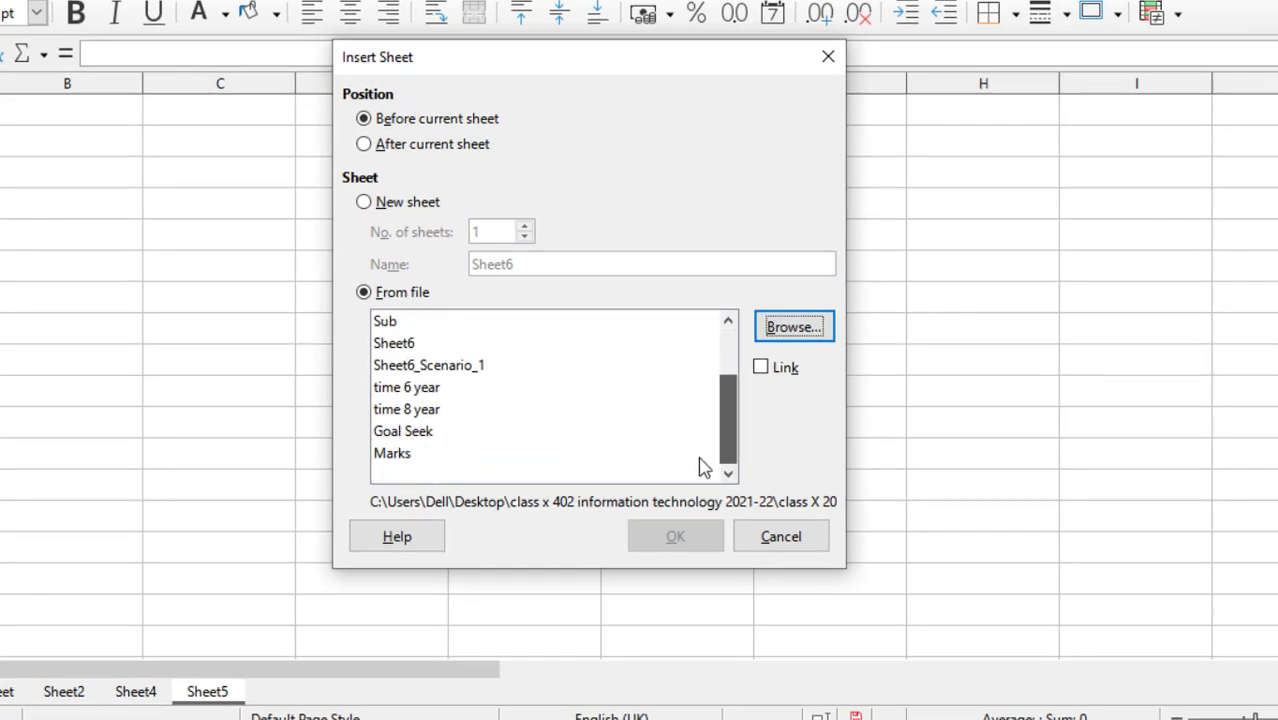
left_click(390, 455)
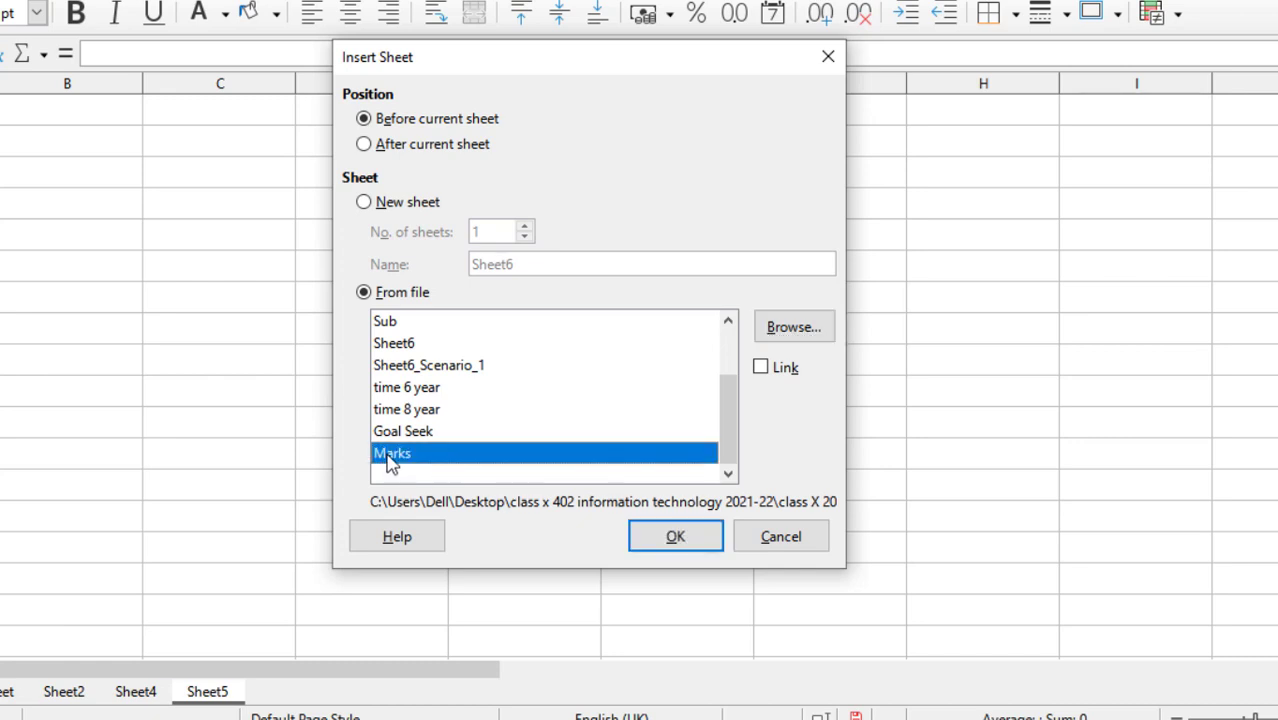
left_click(762, 369)
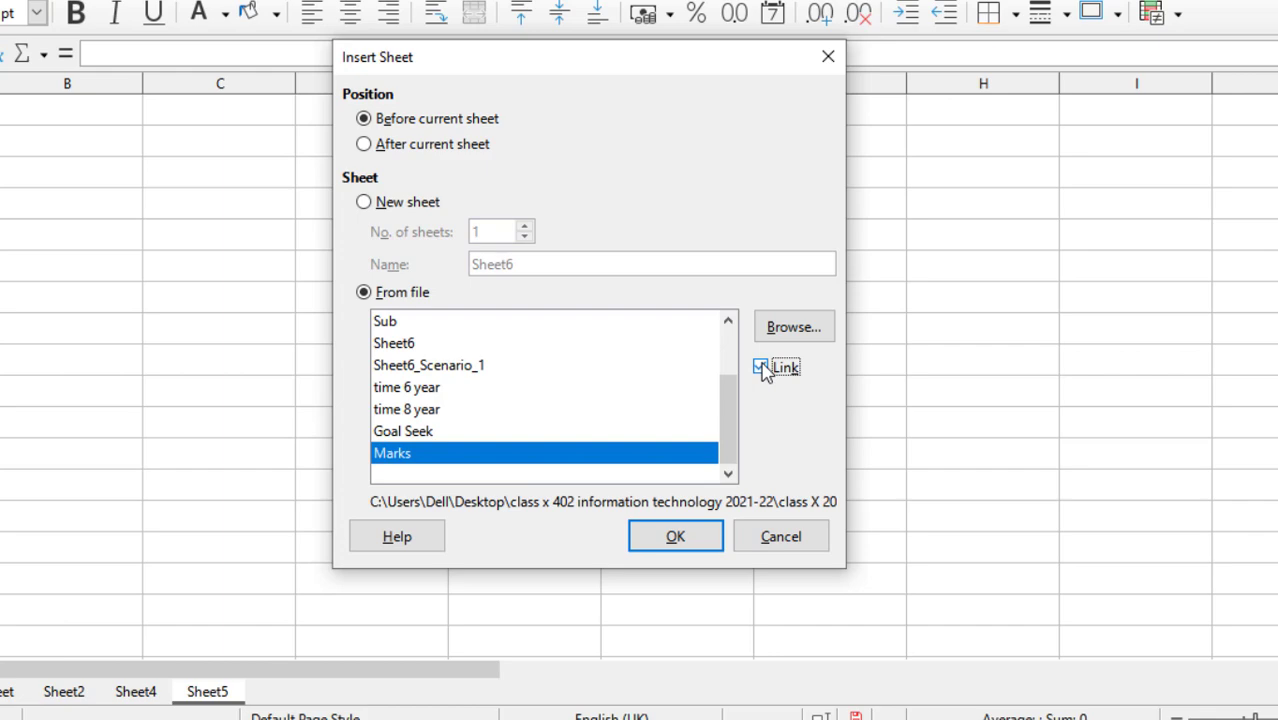
left_click(690, 537)
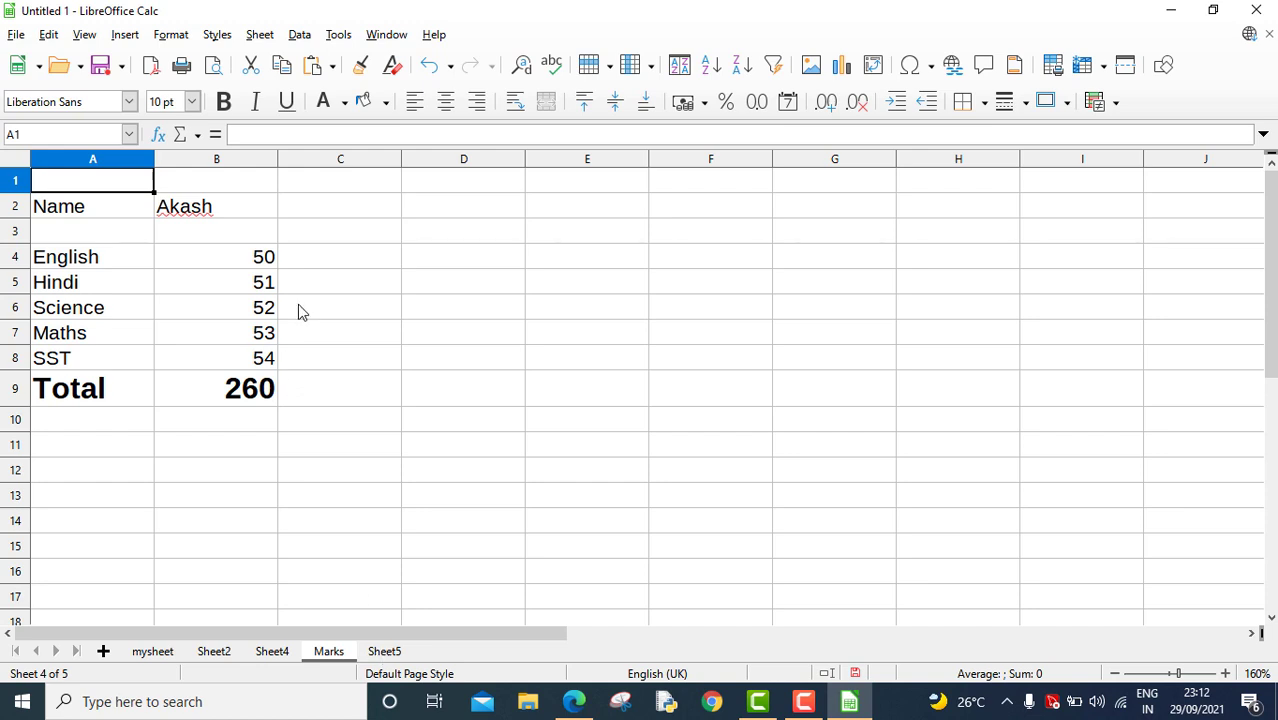
Step: Open the source file Consolidating Data.ods from the Excercise folder inside class x 402 information technology 2021-22 > class X 2021-22
left_click(1172, 12)
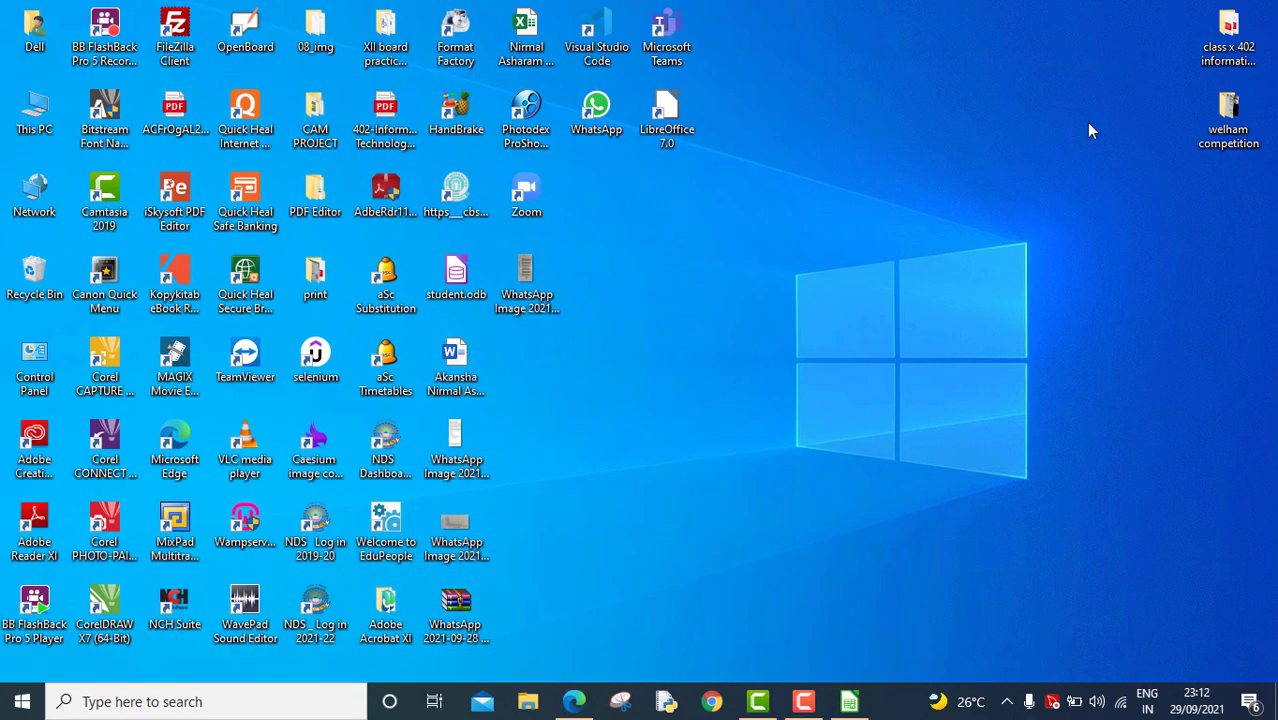
double_click(1229, 35)
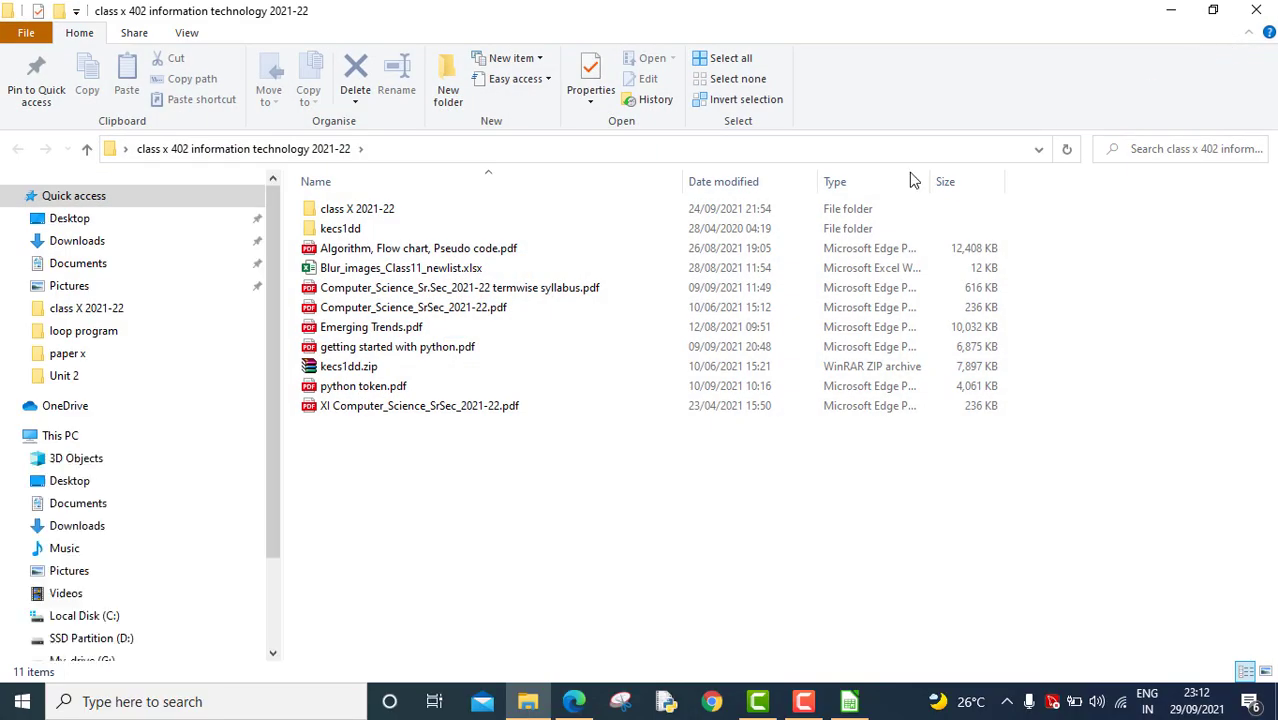
double_click(360, 210)
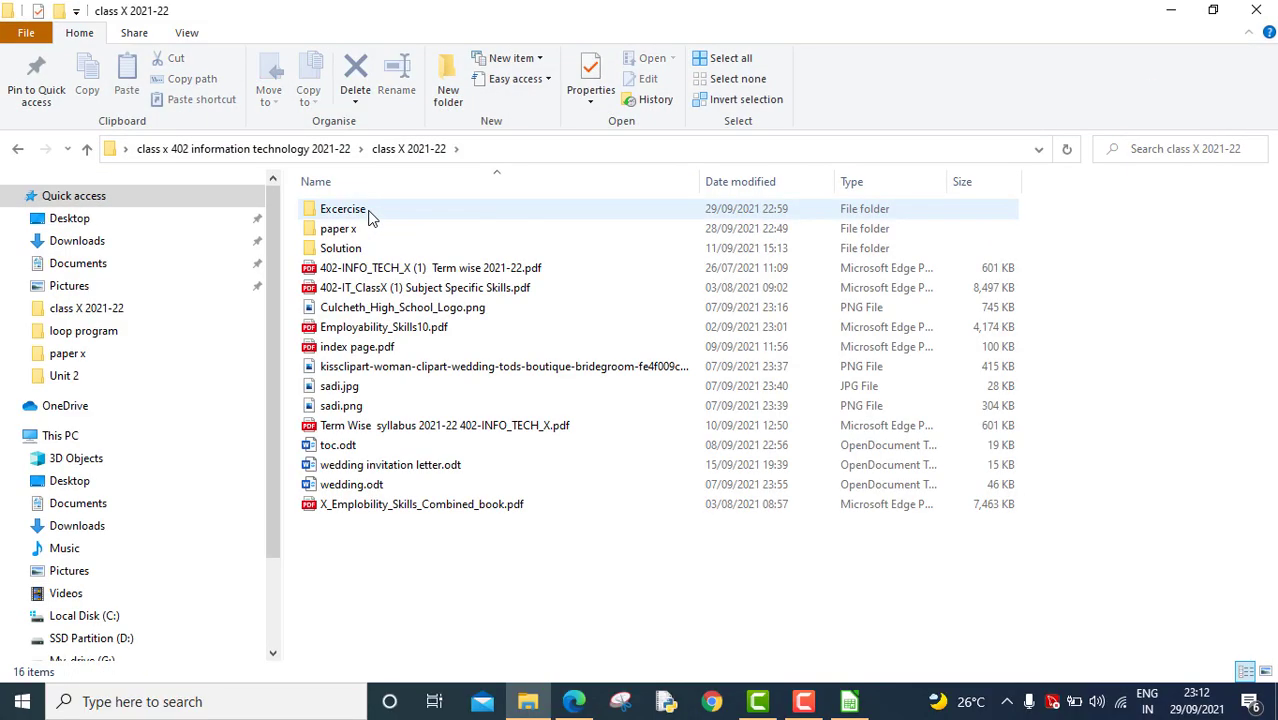
double_click(343, 209)
double_click(370, 212)
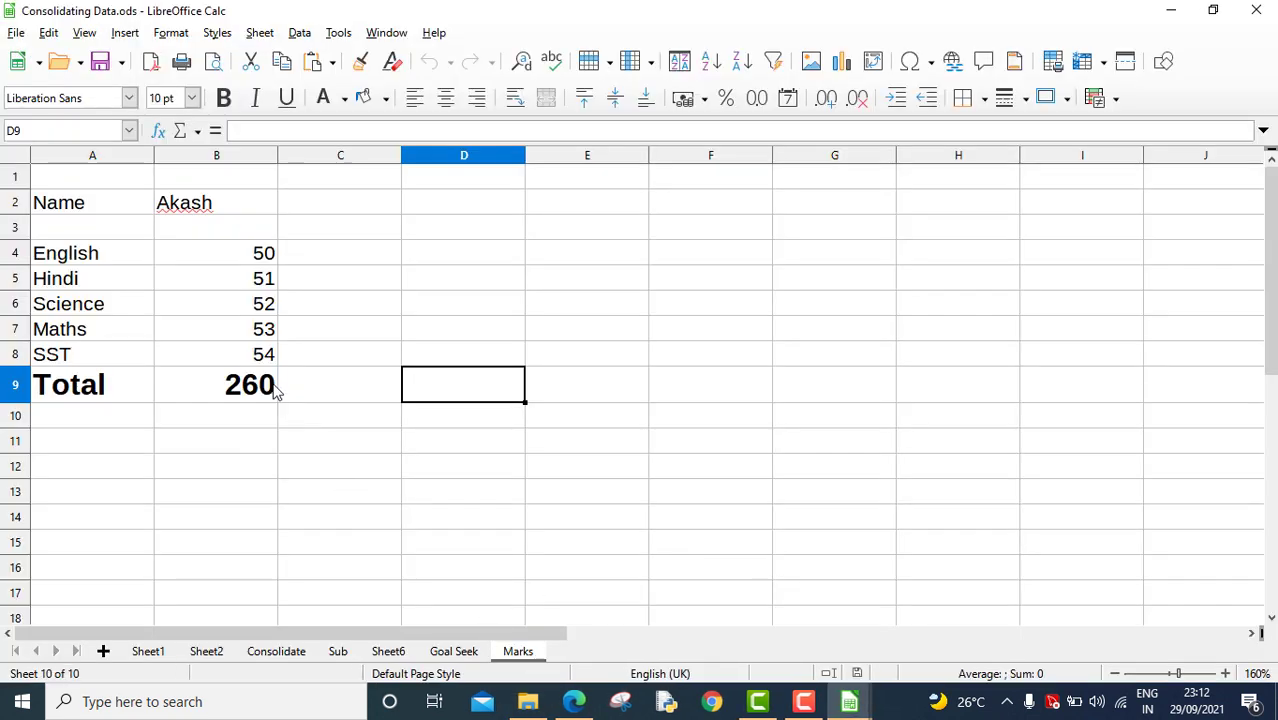
Step: Set the English mark in cell B4 of the Marks sheet to 100, then save and close Consolidating Data.ods and its folder
left_click(270, 256)
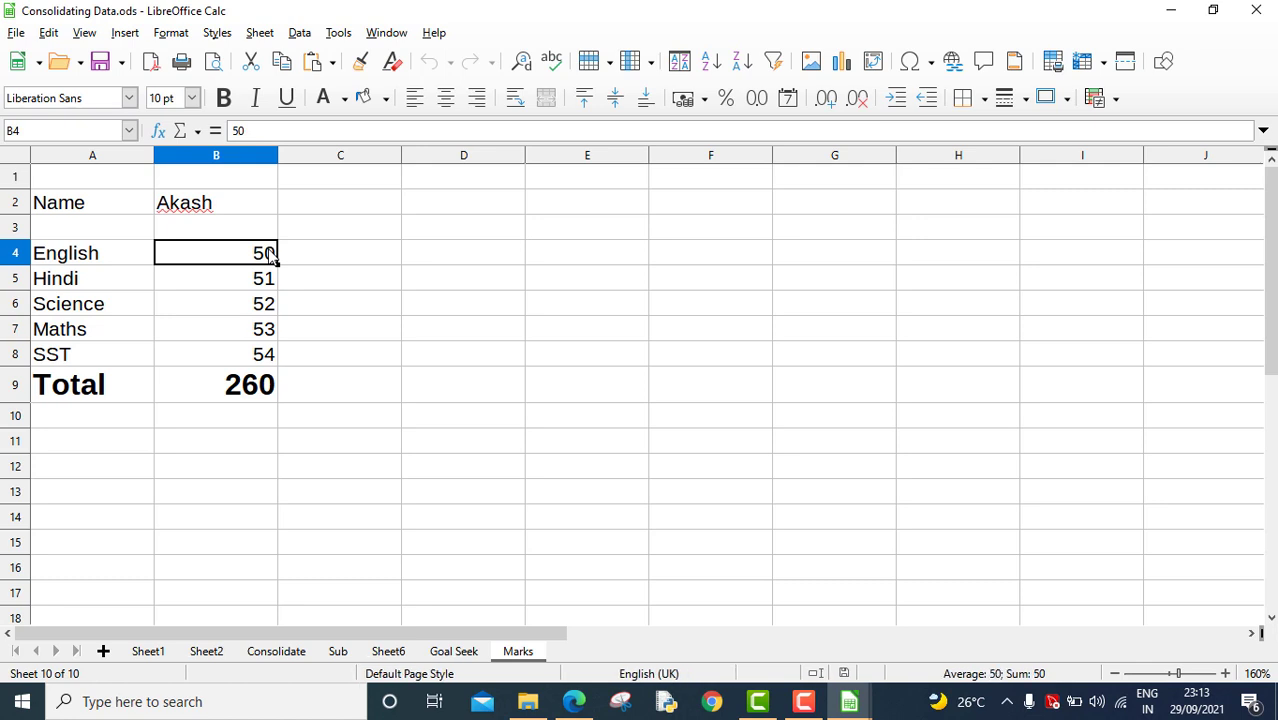
key("Delete")
type("100")
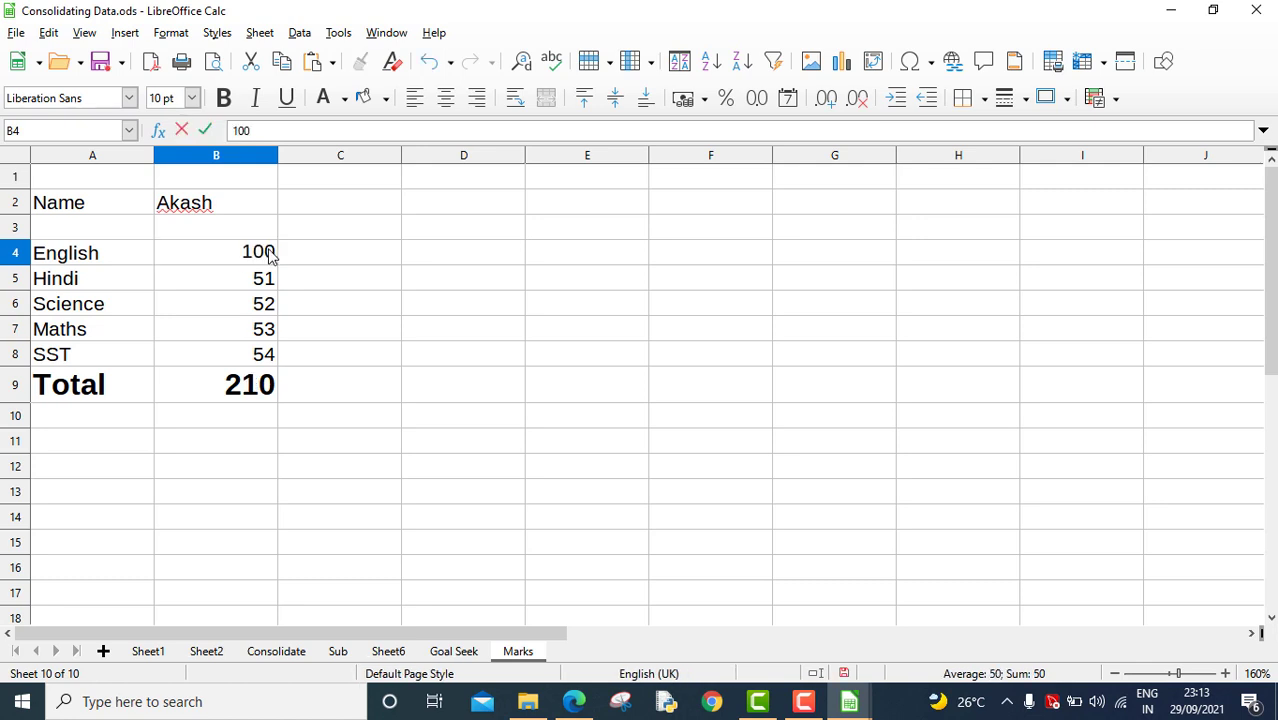
left_click(326, 337)
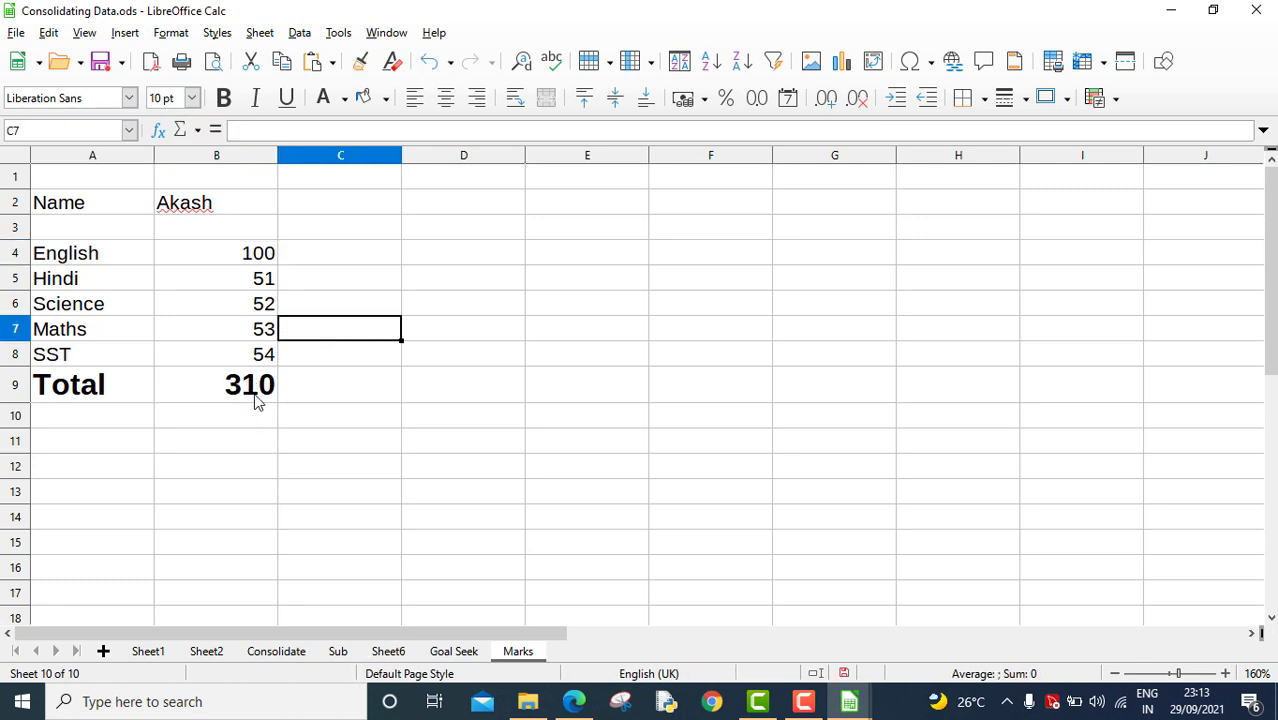
left_click(100, 61)
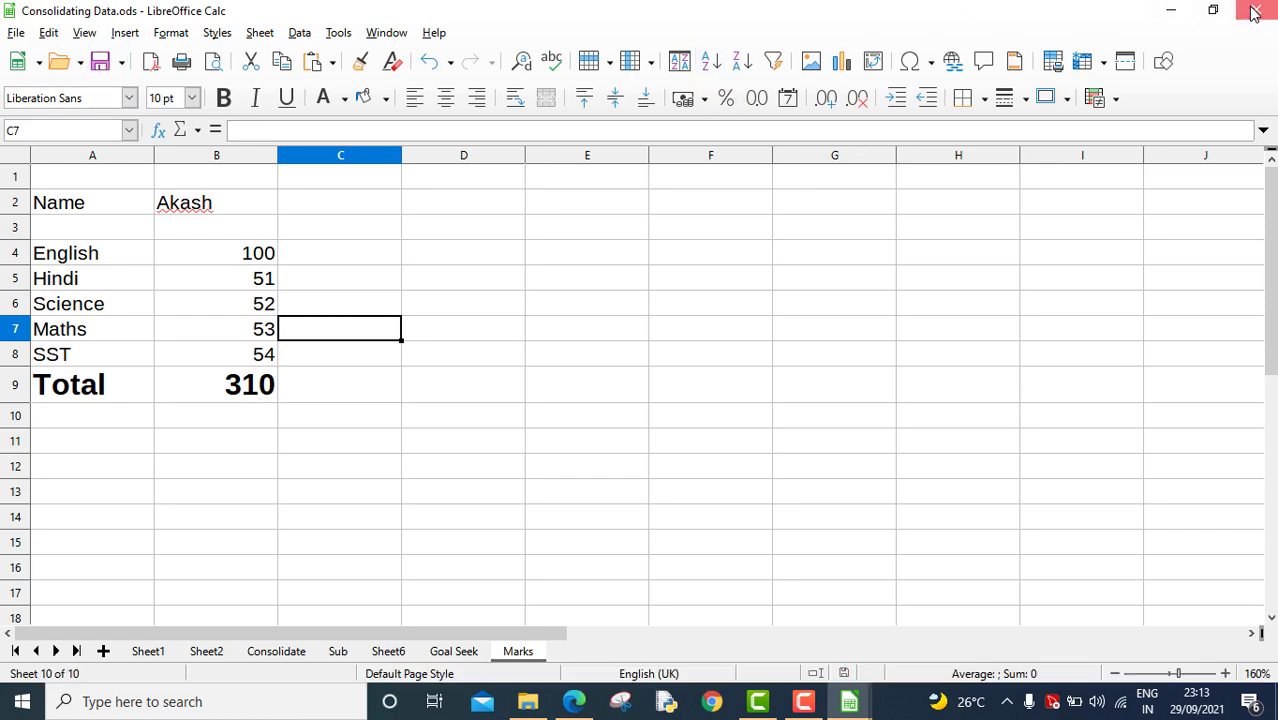
left_click(1256, 10)
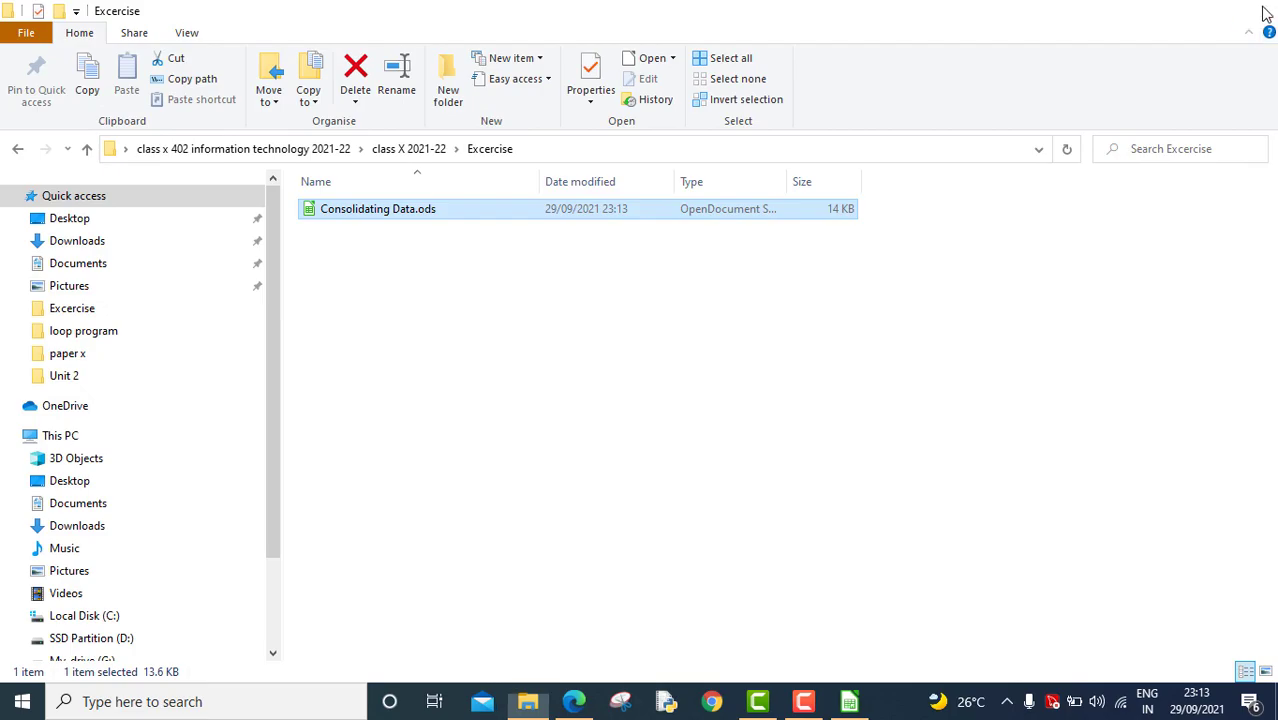
left_click(1256, 10)
Step: Save the spreadsheet containing the linked Marks sheet to the Desktop as Untitled 1.ods and close it
left_click(849, 703)
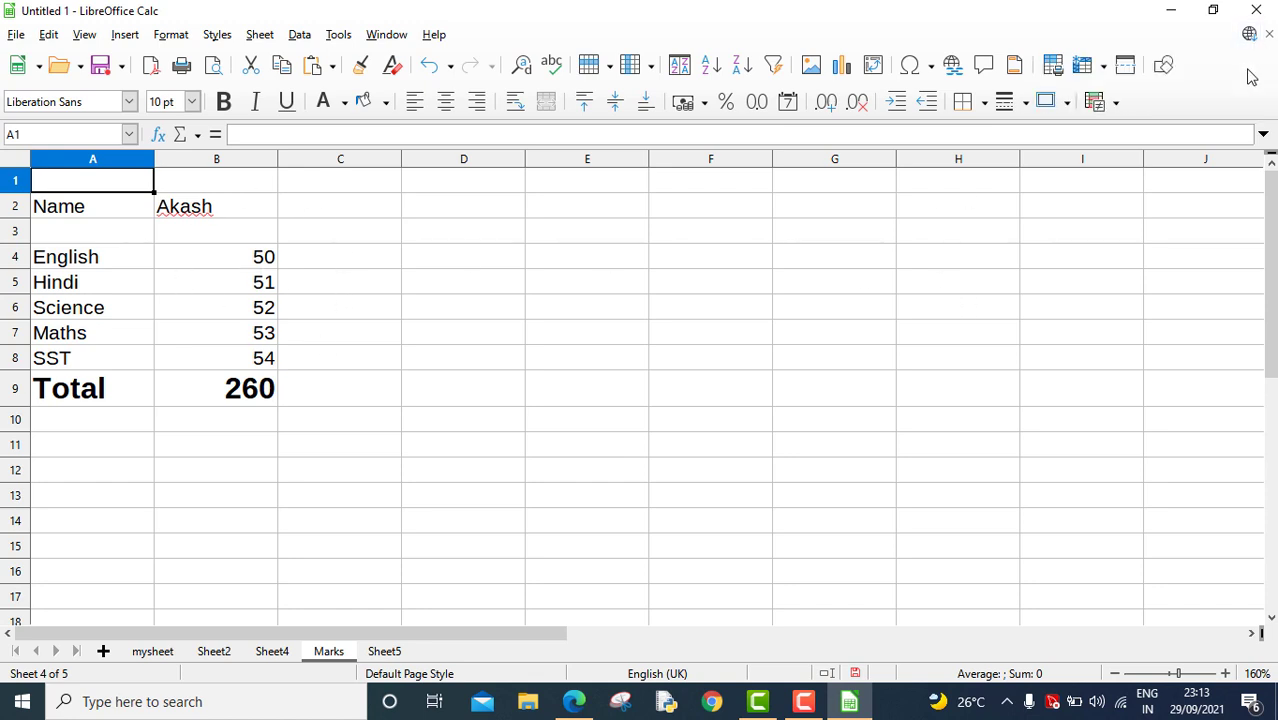
left_click(101, 67)
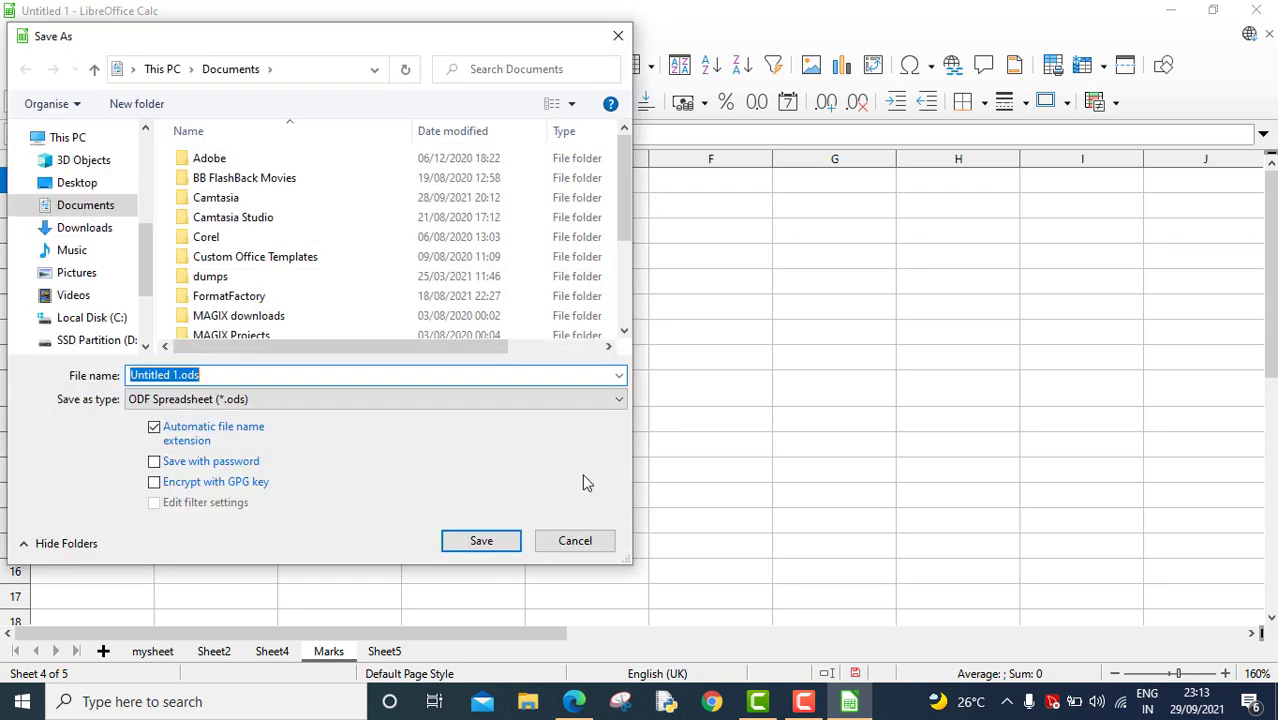
left_click(70, 187)
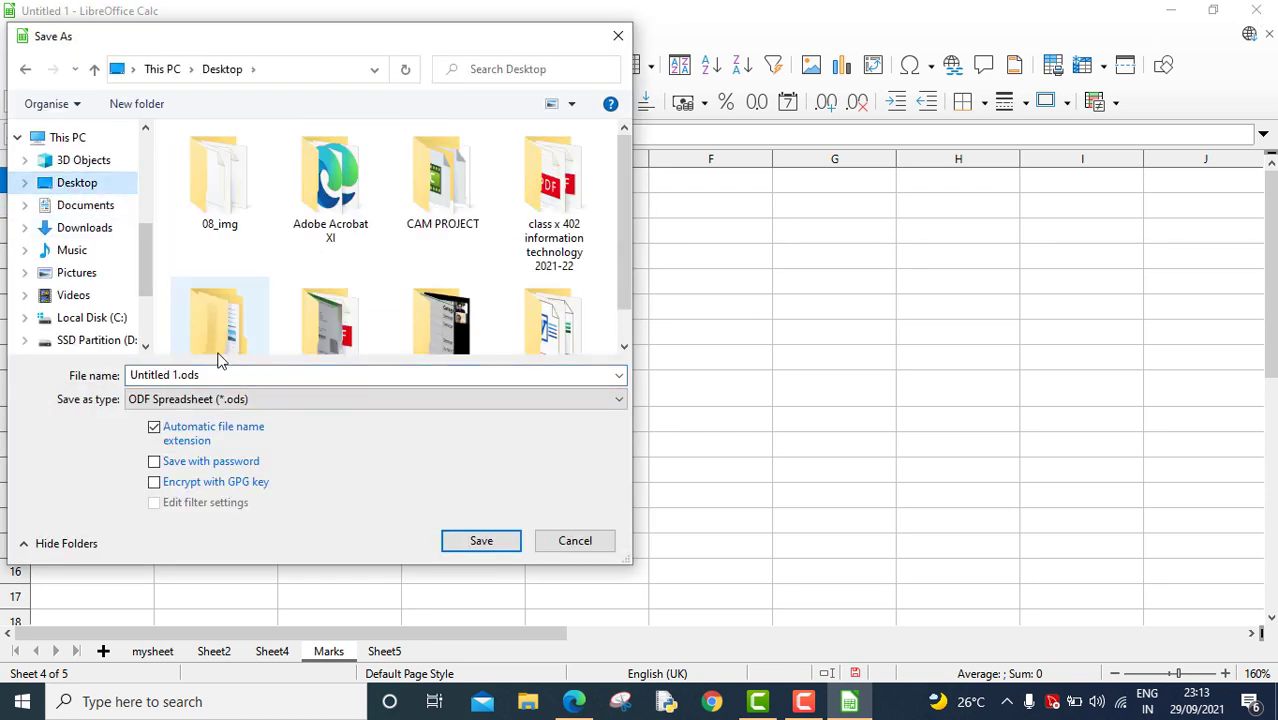
left_click(481, 542)
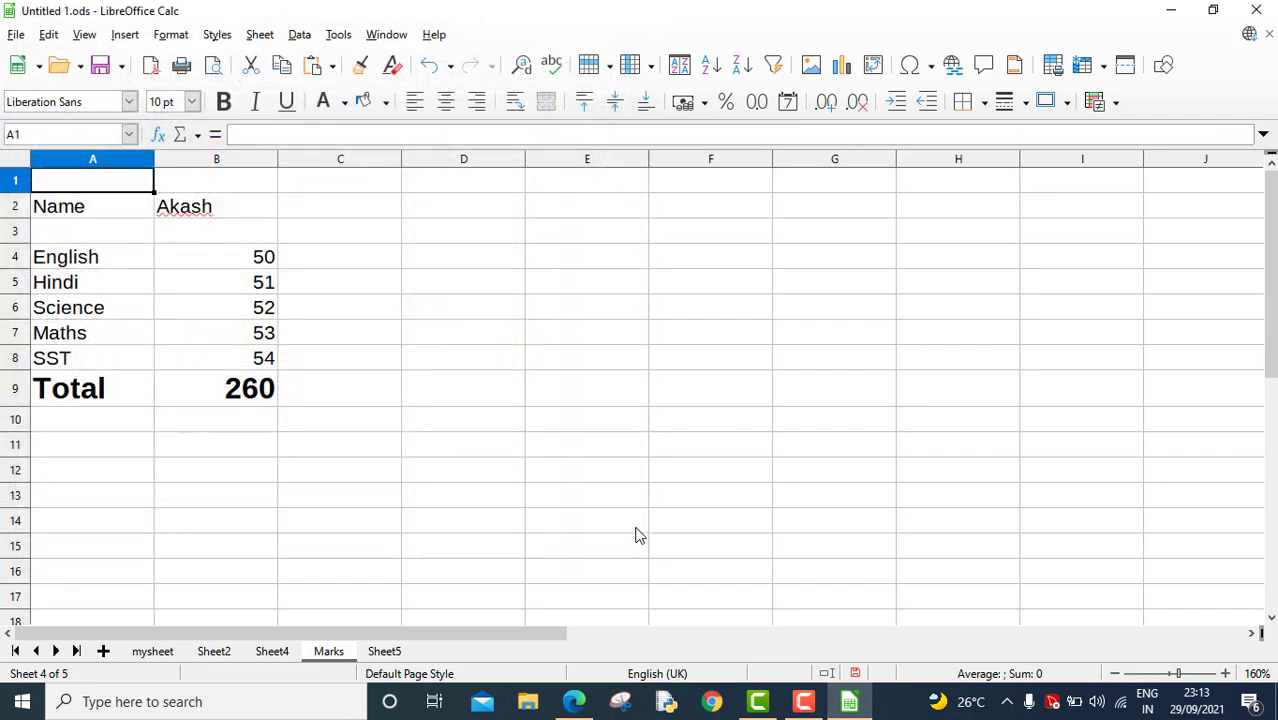
left_click(1262, 12)
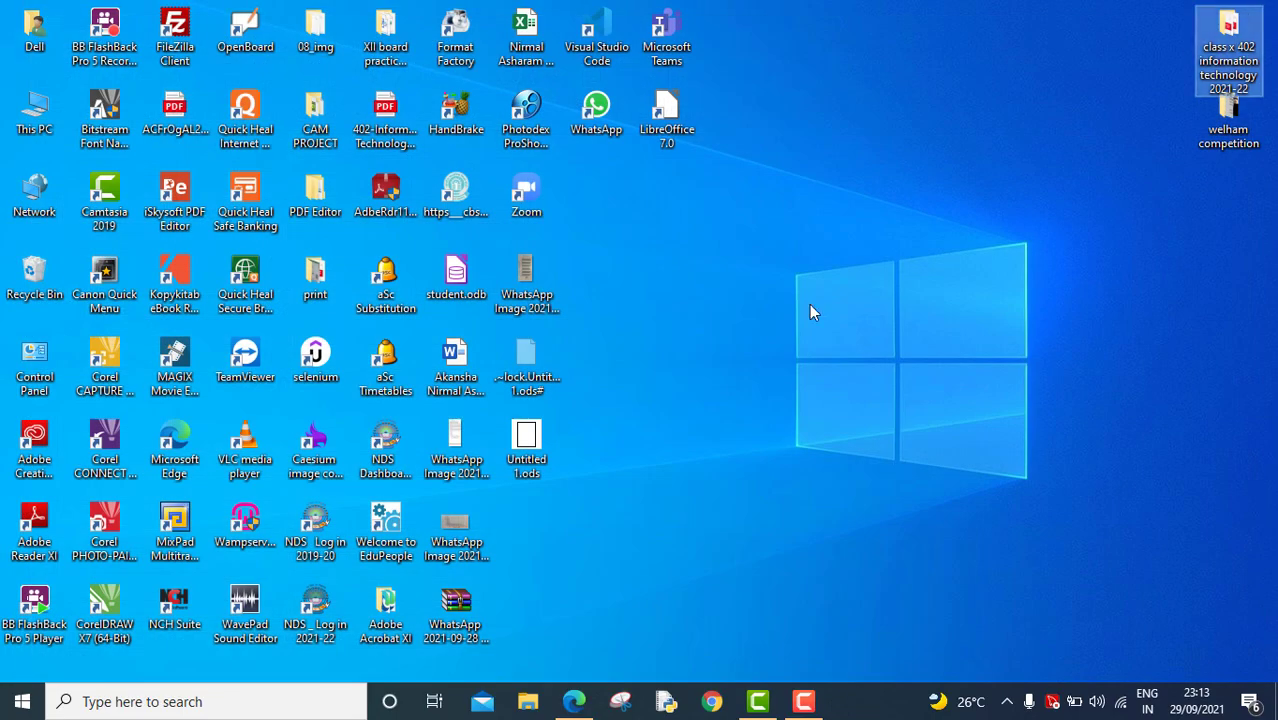
Step: Reopen Untitled 1.ods from the desktop and allow its external links to update
double_click(531, 452)
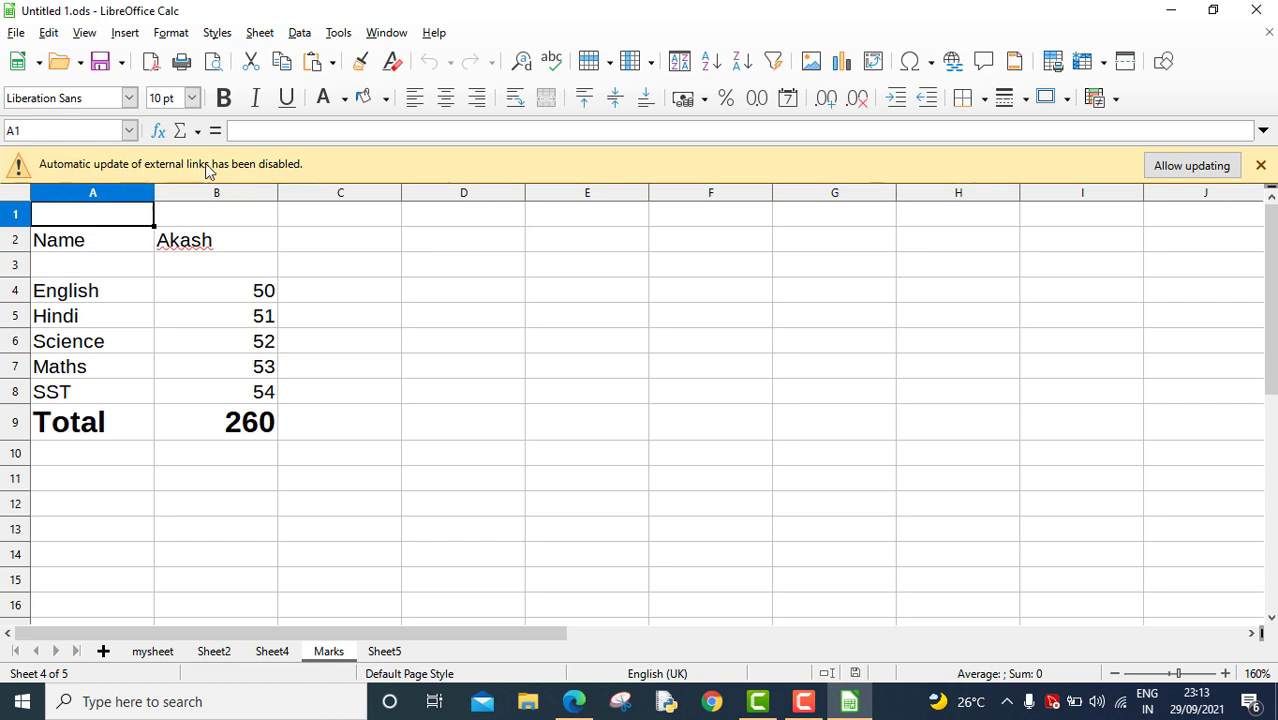
left_click(1204, 172)
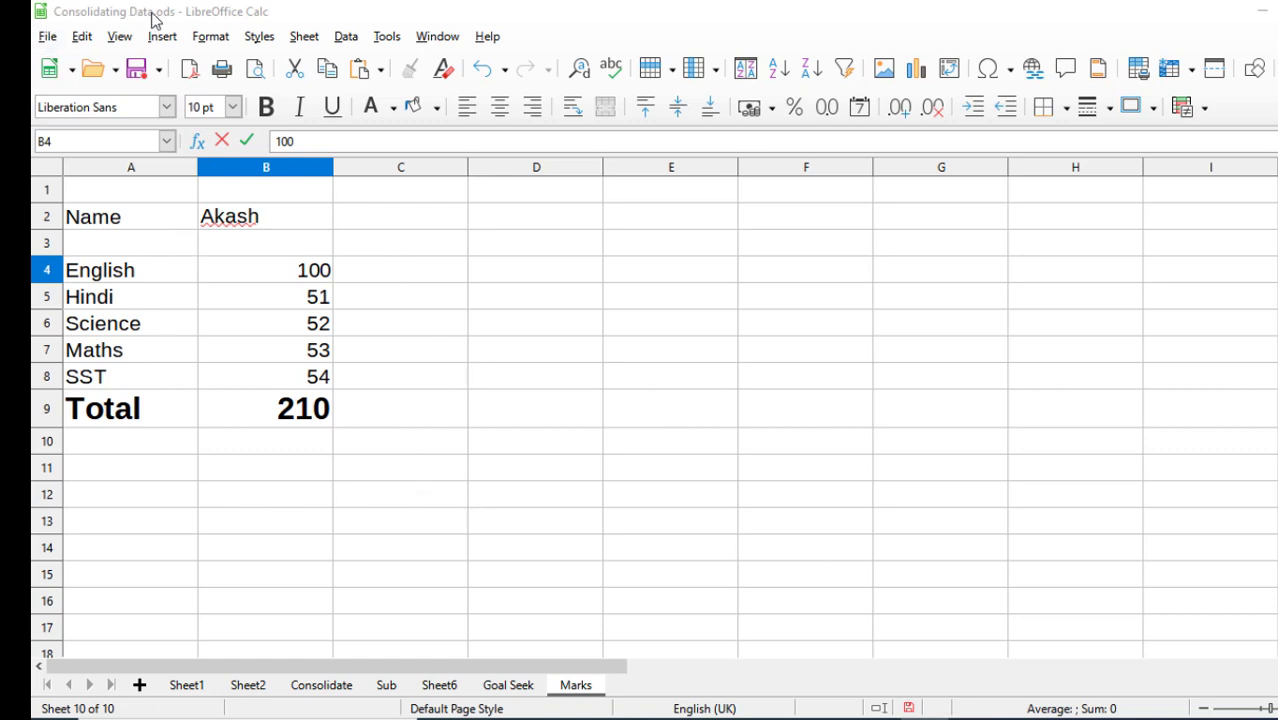
Step: Compare the Marks sheet in Untitled 1.ods with its source sheet in Consolidating Data.ods
mouse_move(876, 718)
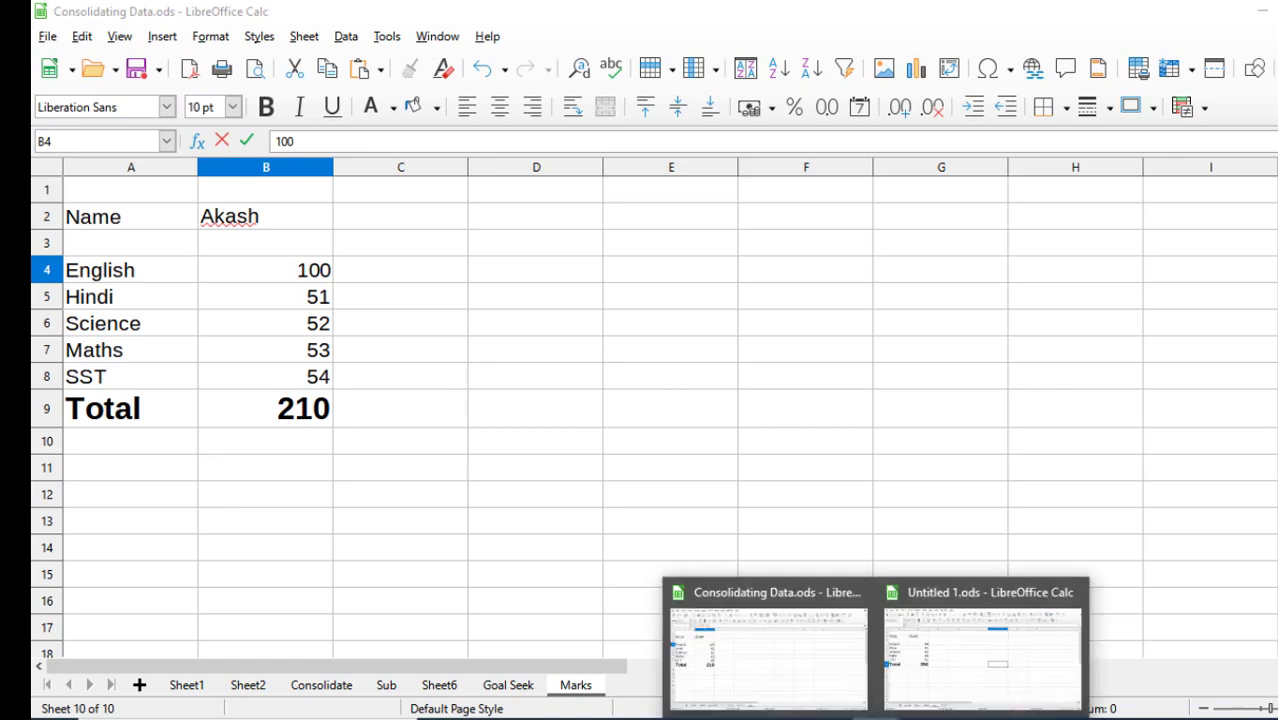
left_click(948, 688)
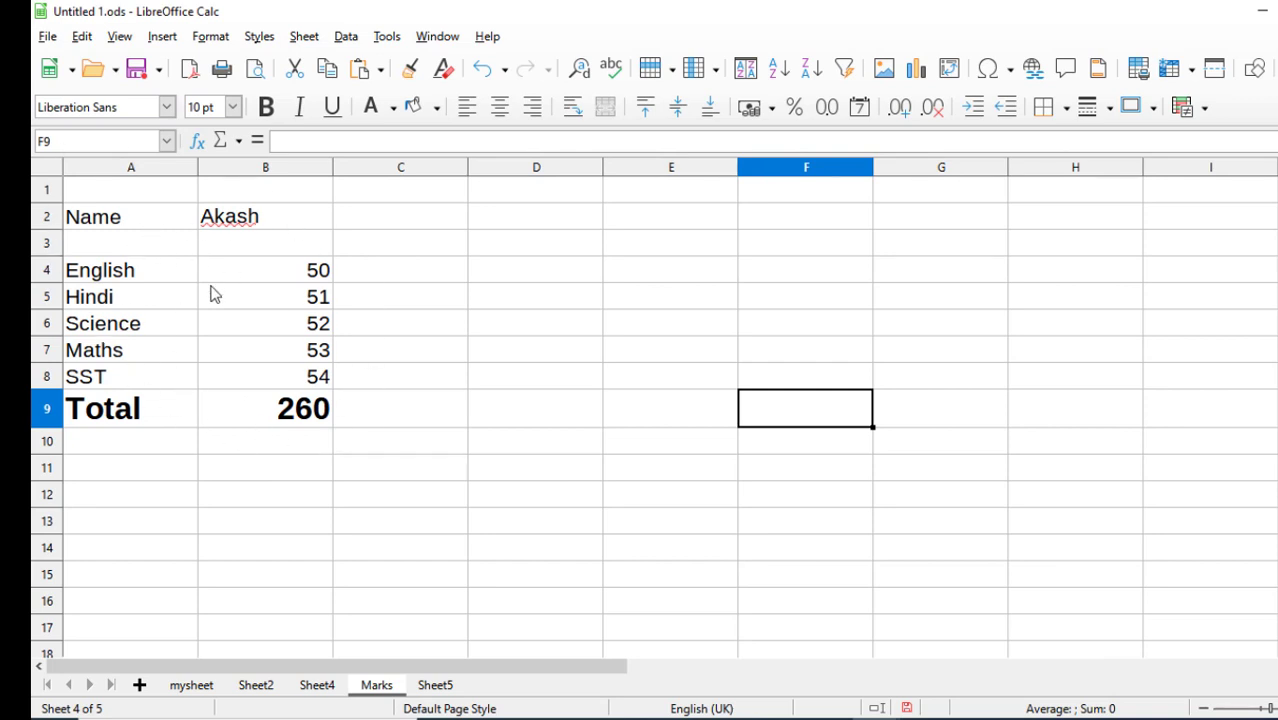
mouse_move(833, 690)
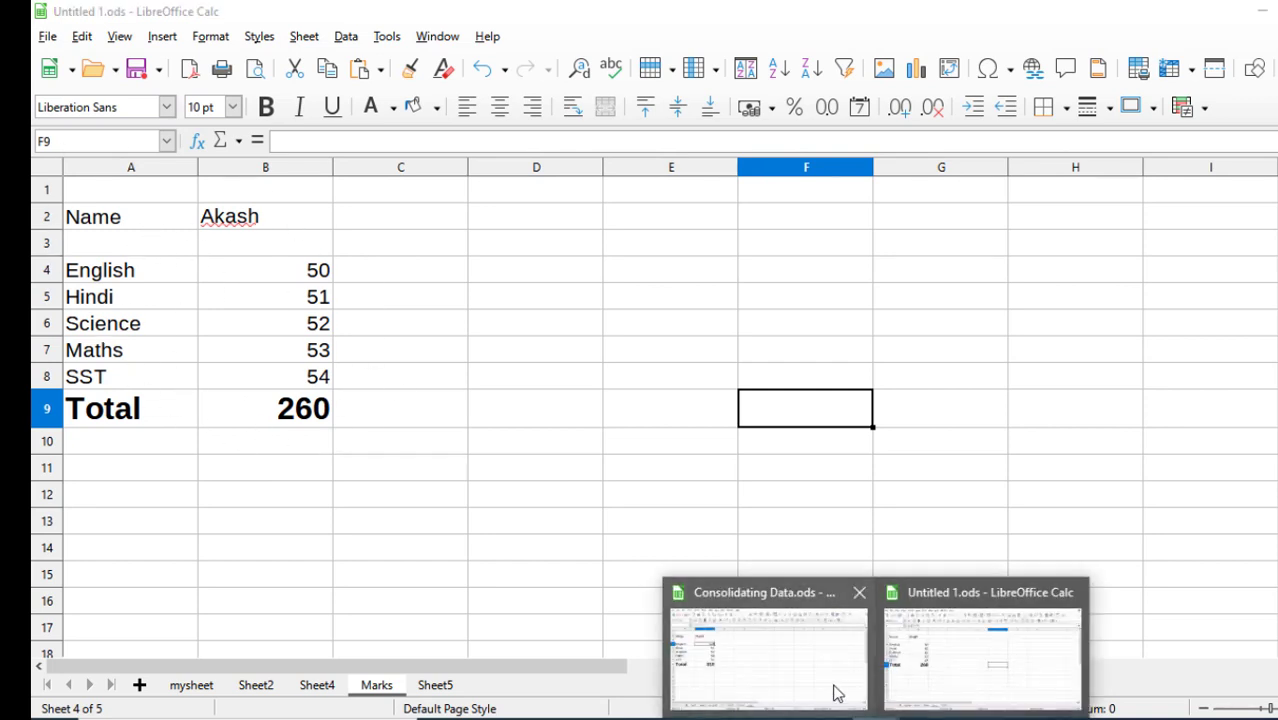
left_click(765, 640)
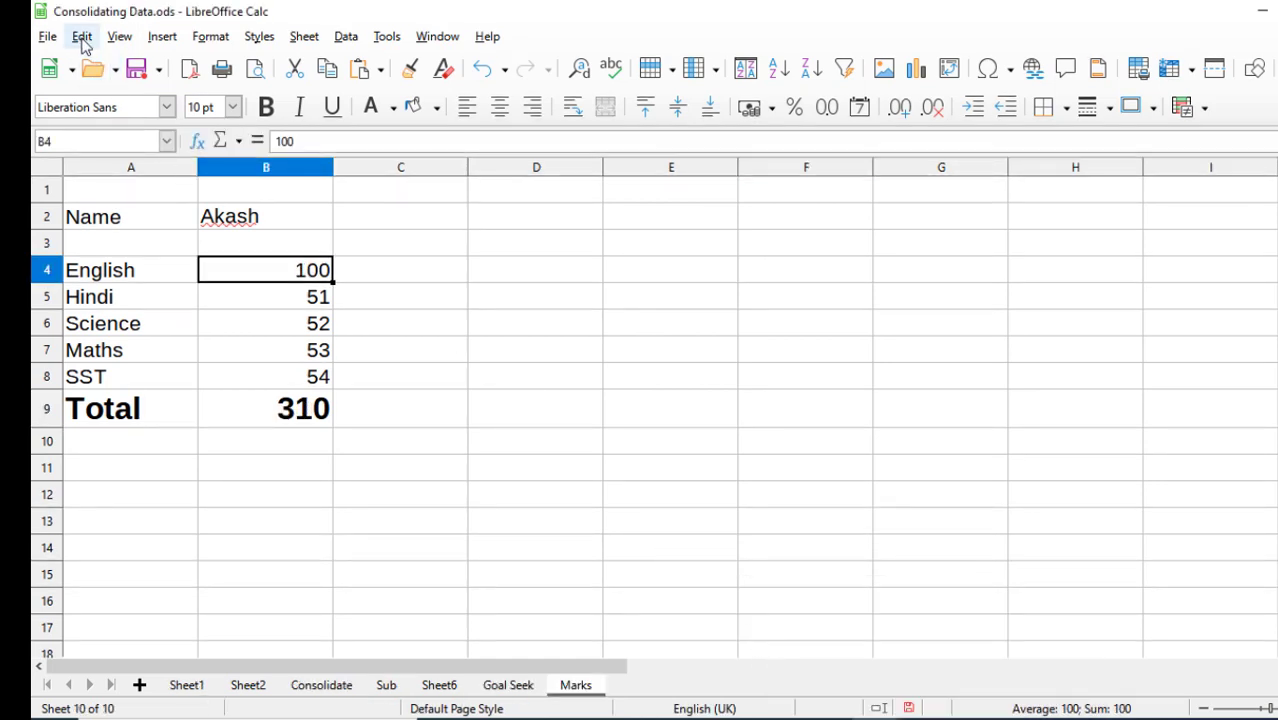
left_click(880, 719)
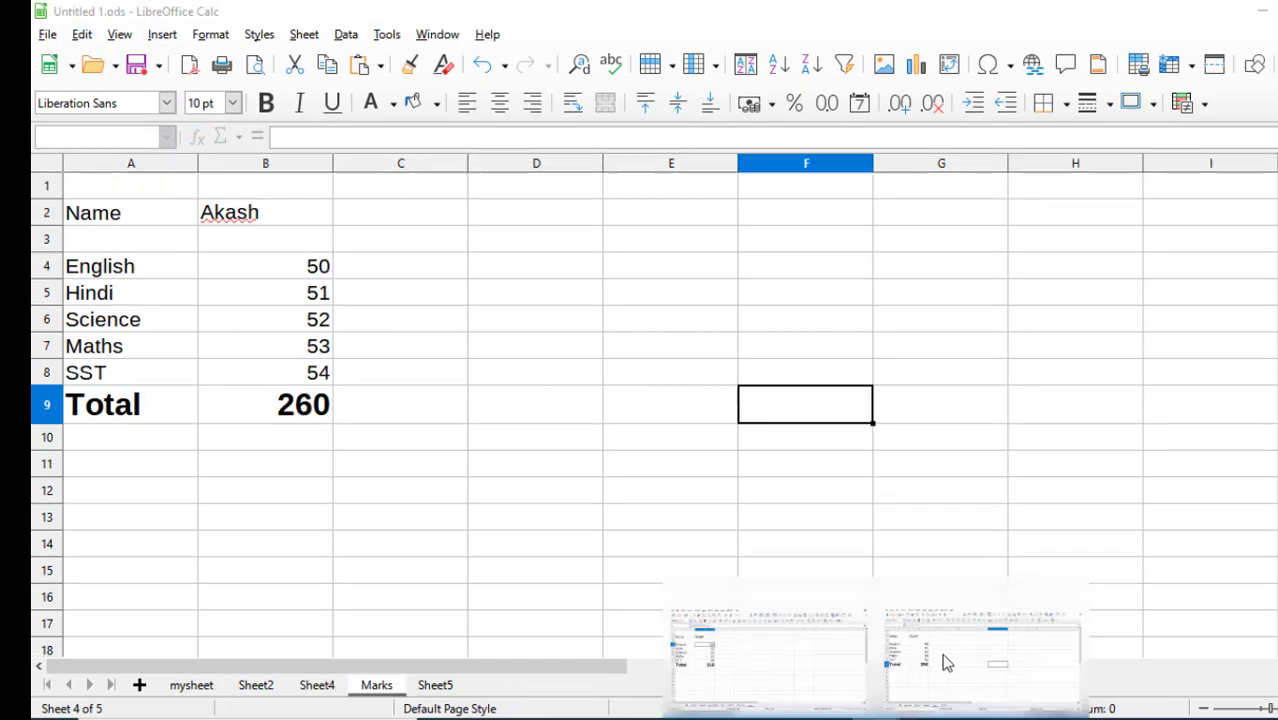
left_click(943, 656)
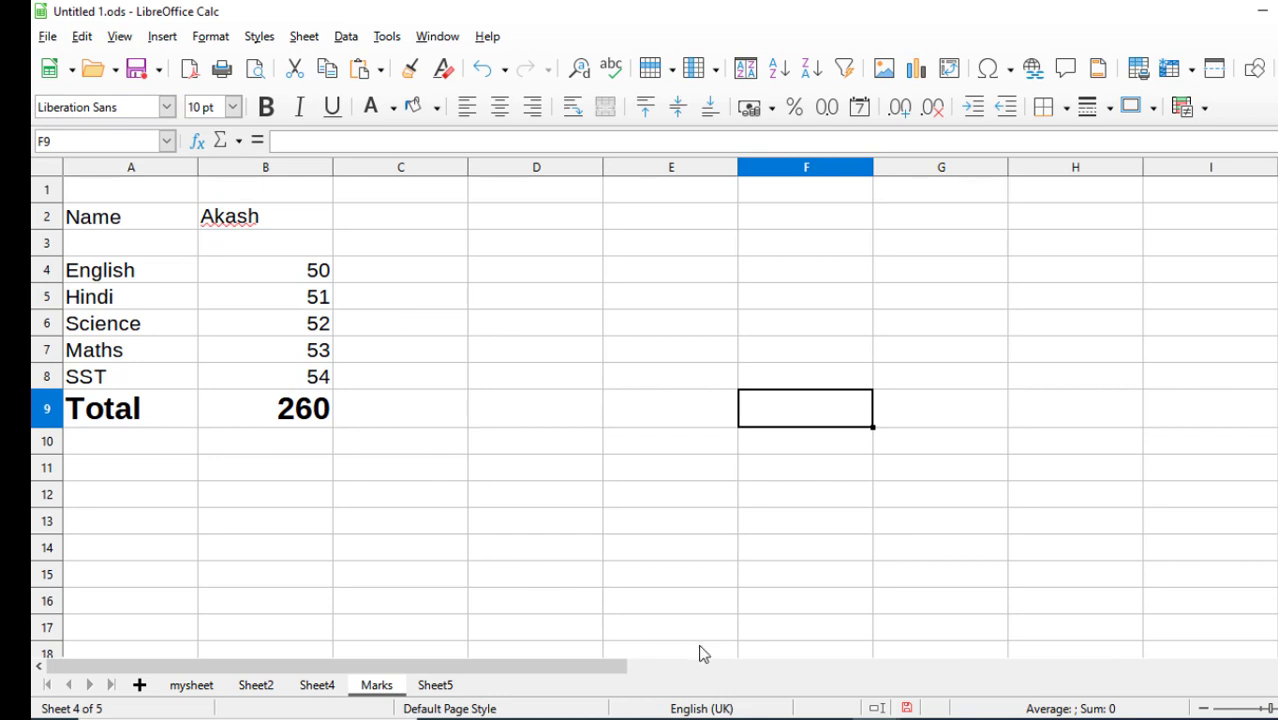
Step: Set the English mark in B4 of the source Marks sheet in Consolidating Data.ods to 200 and save the file
left_click(786, 663)
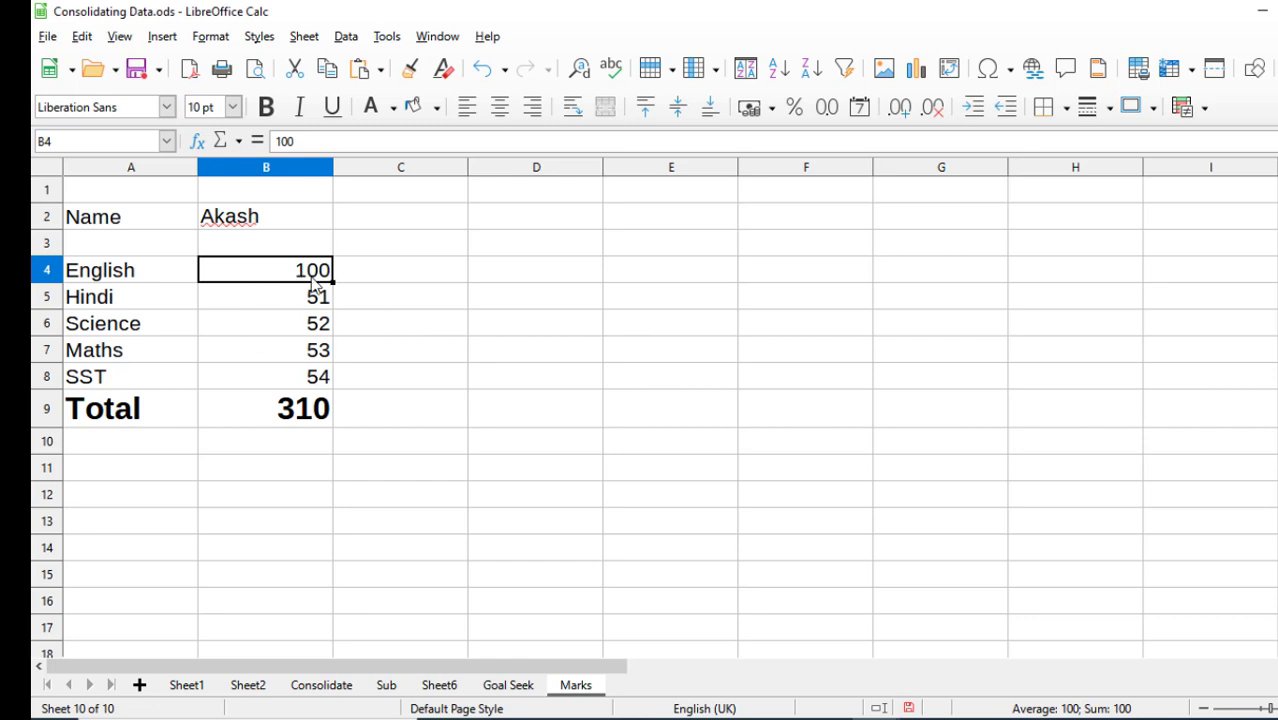
key("Delete")
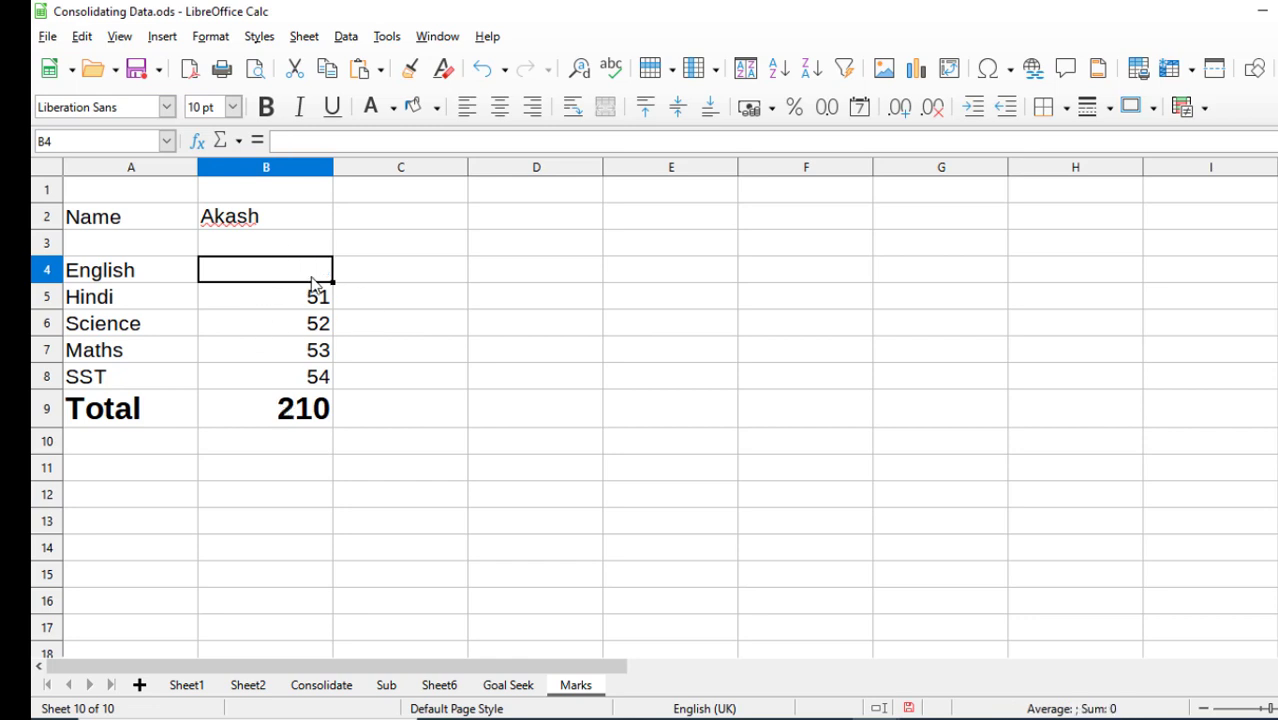
type("2")
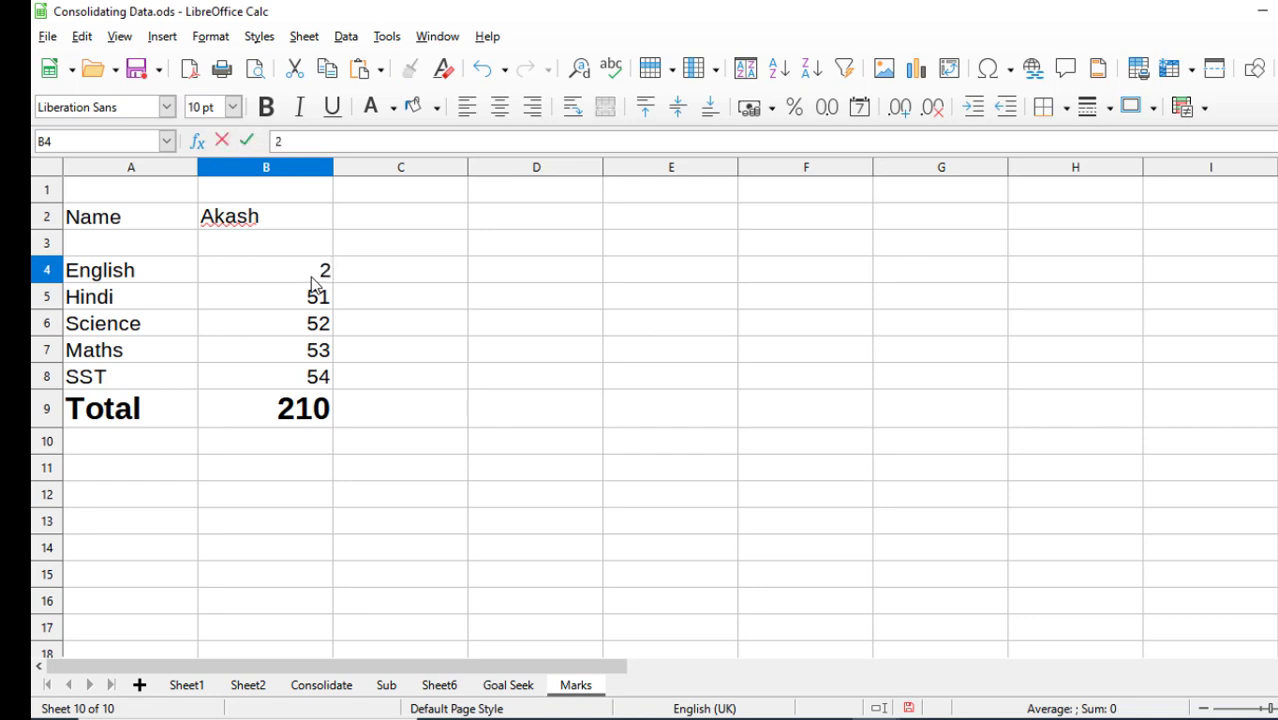
type("00")
key("Return")
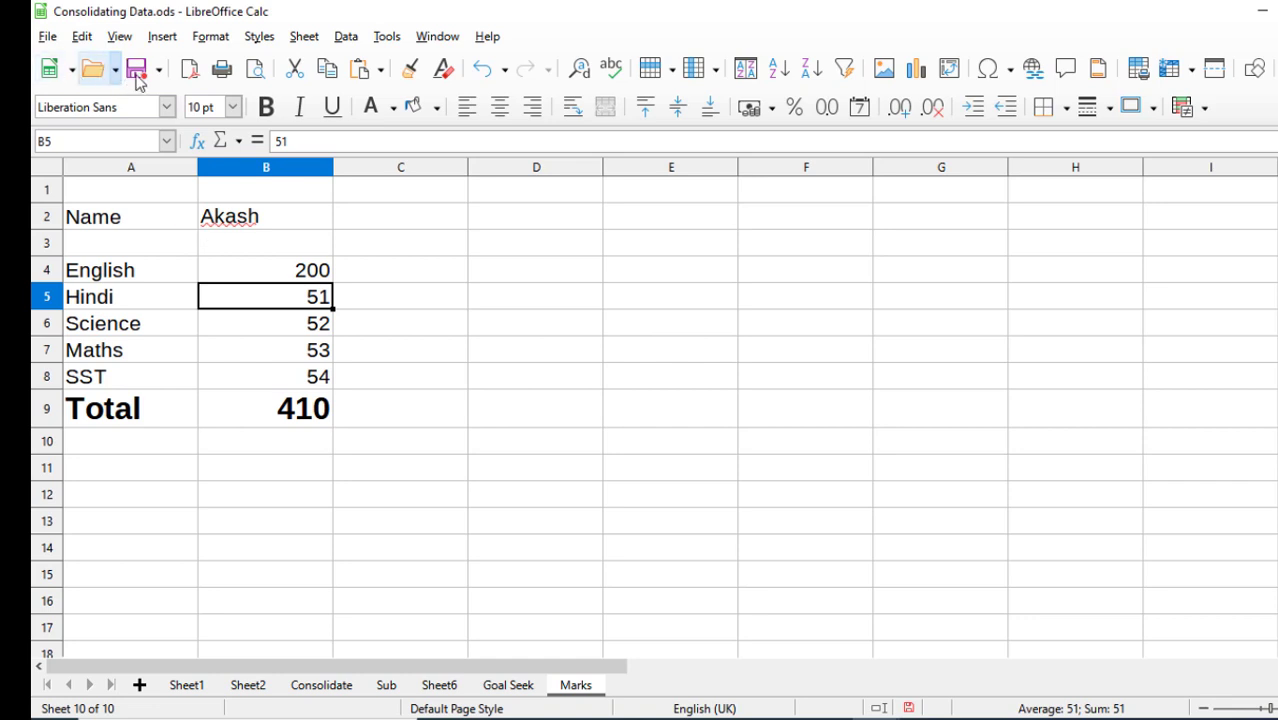
left_click(137, 69)
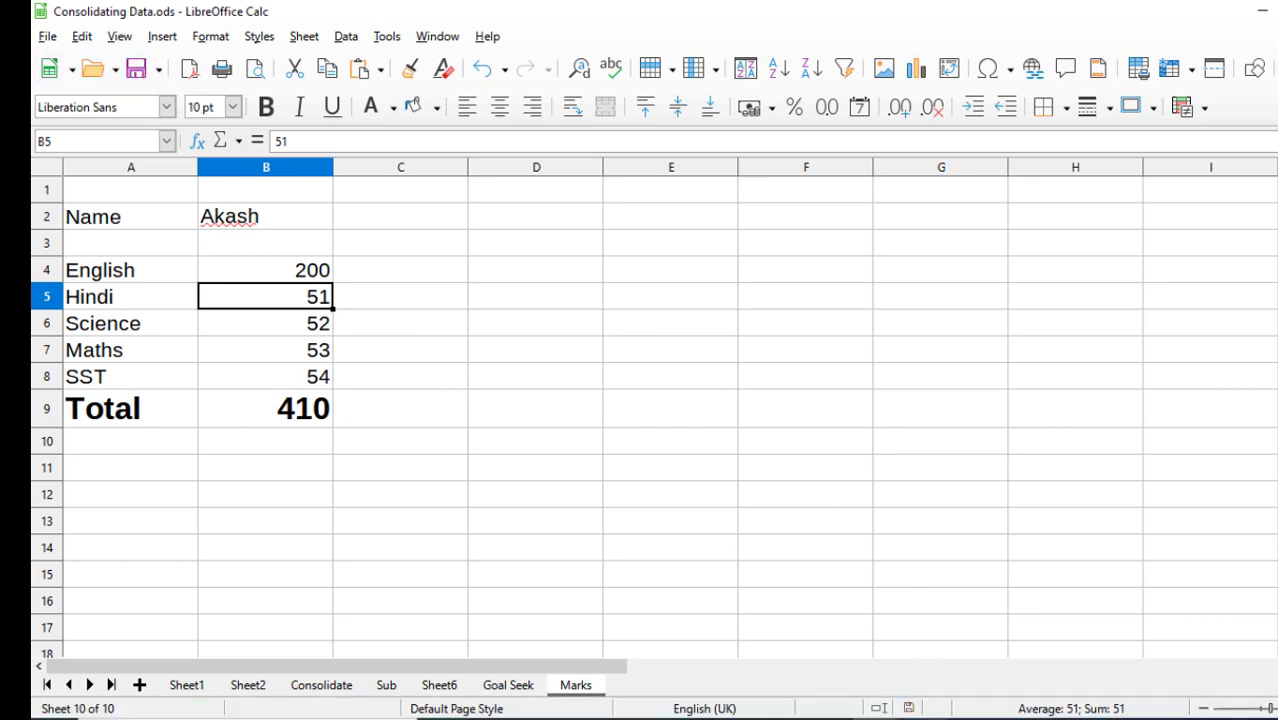
Step: Update the external link to Consolidating Data.ods from the Edit Links dialog in Untitled 1.ods, and close the dialog
left_click(964, 679)
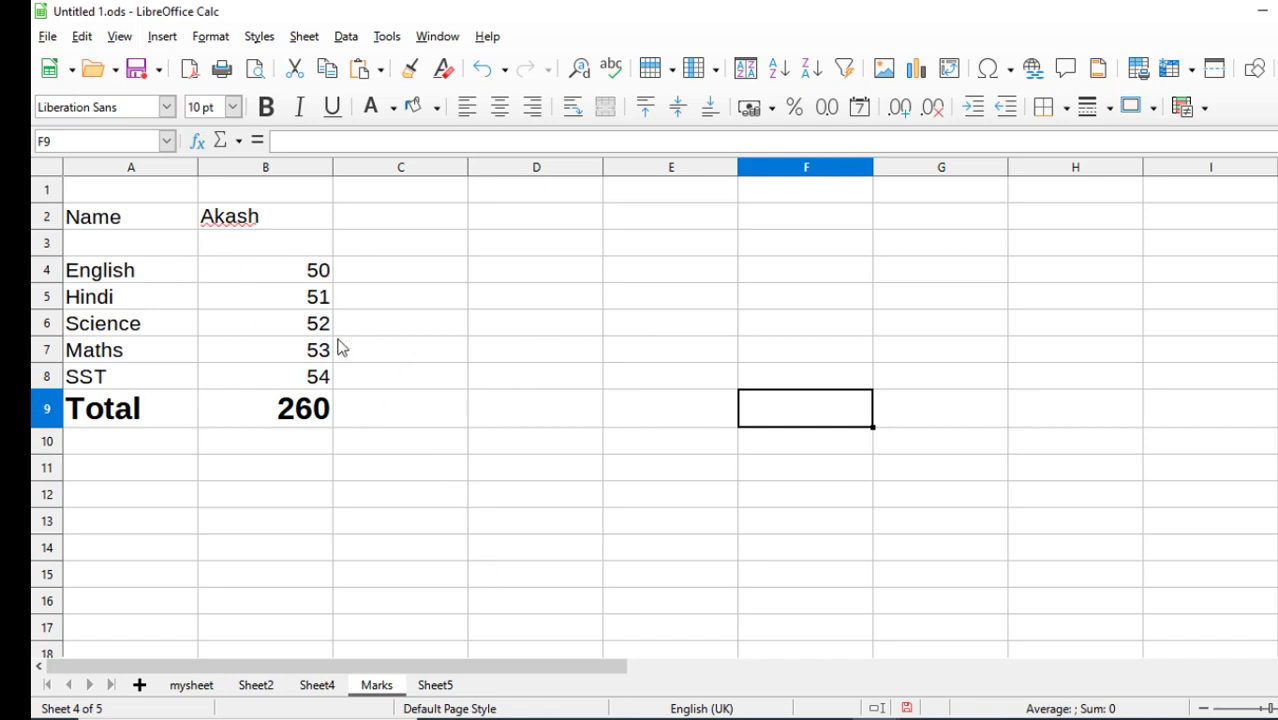
left_click(459, 303)
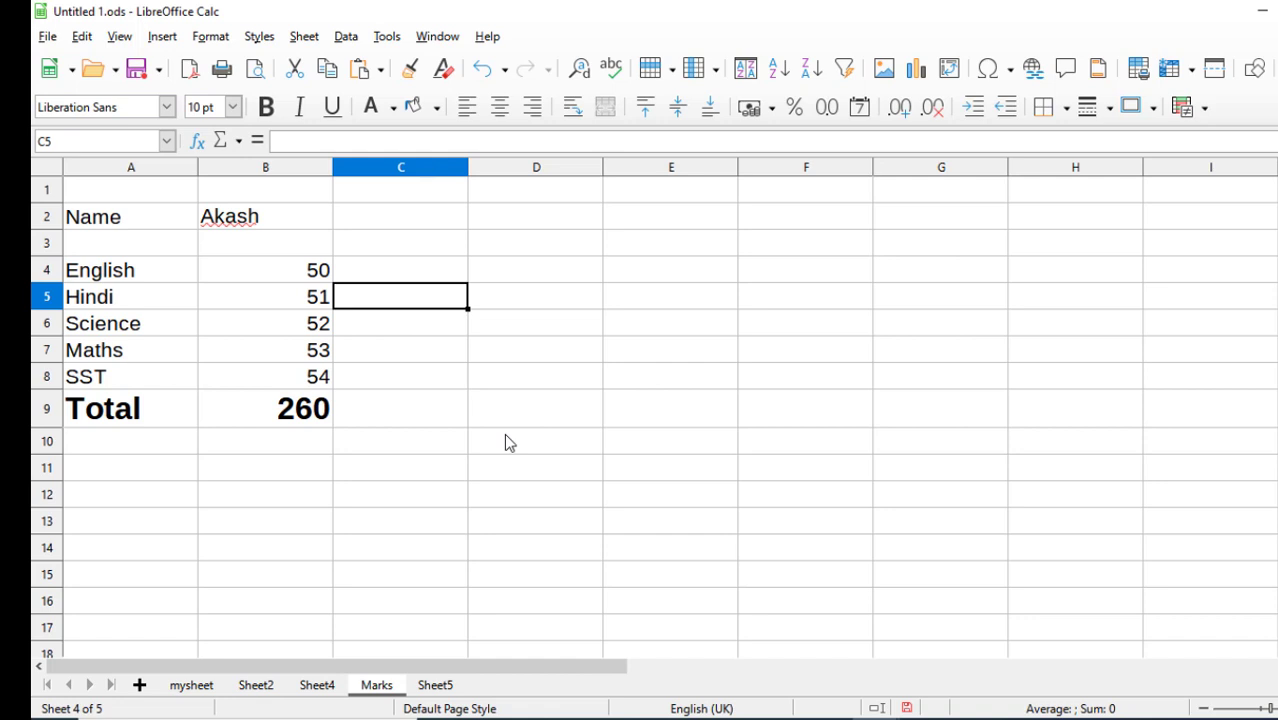
left_click(82, 37)
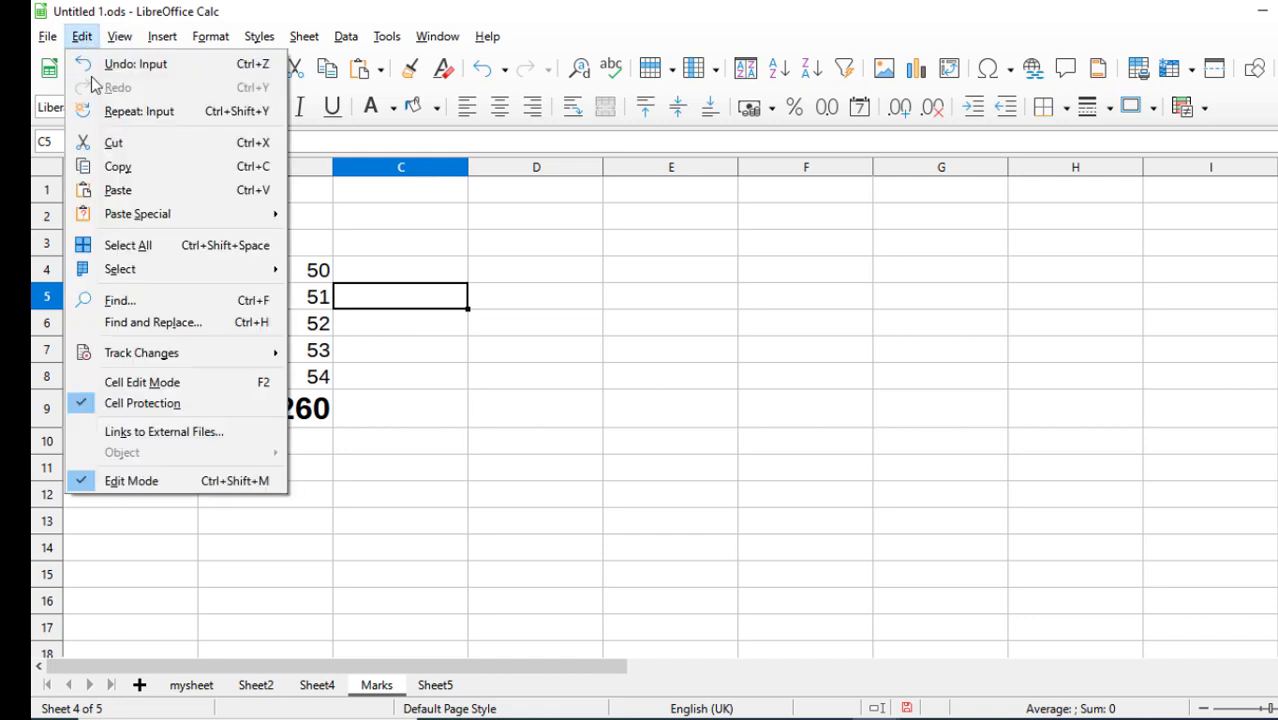
left_click(165, 432)
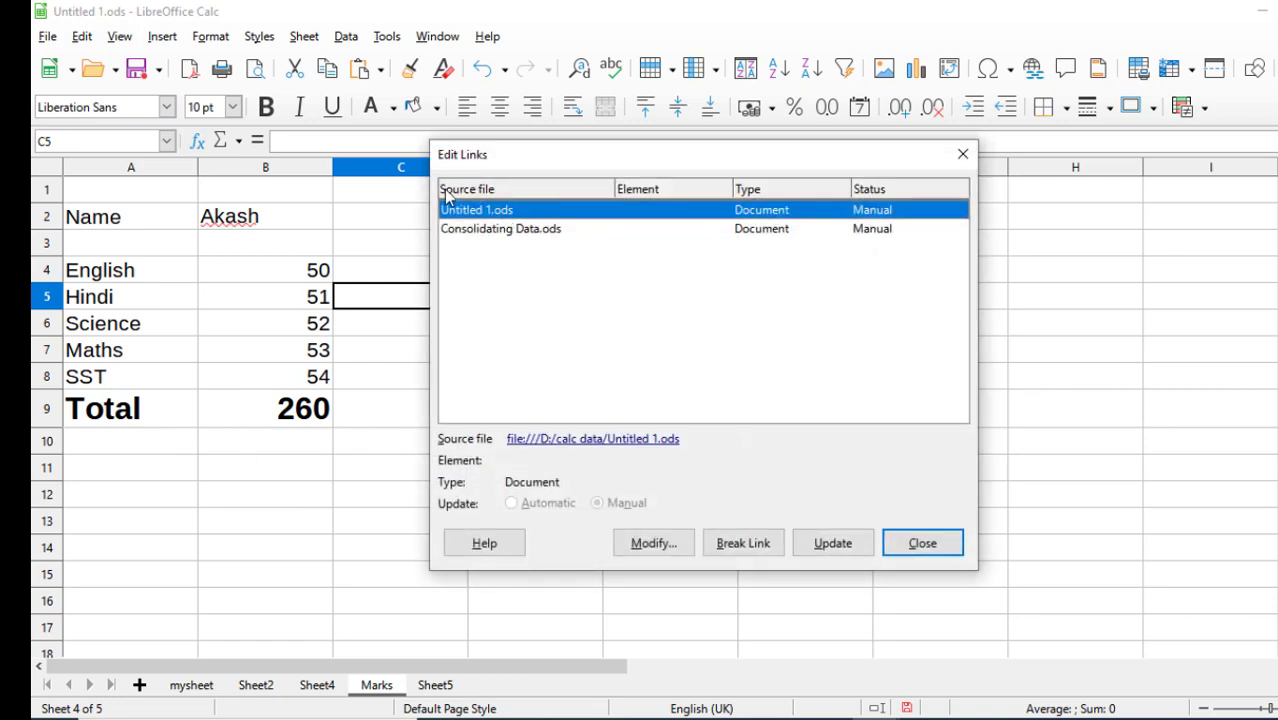
left_click(519, 236)
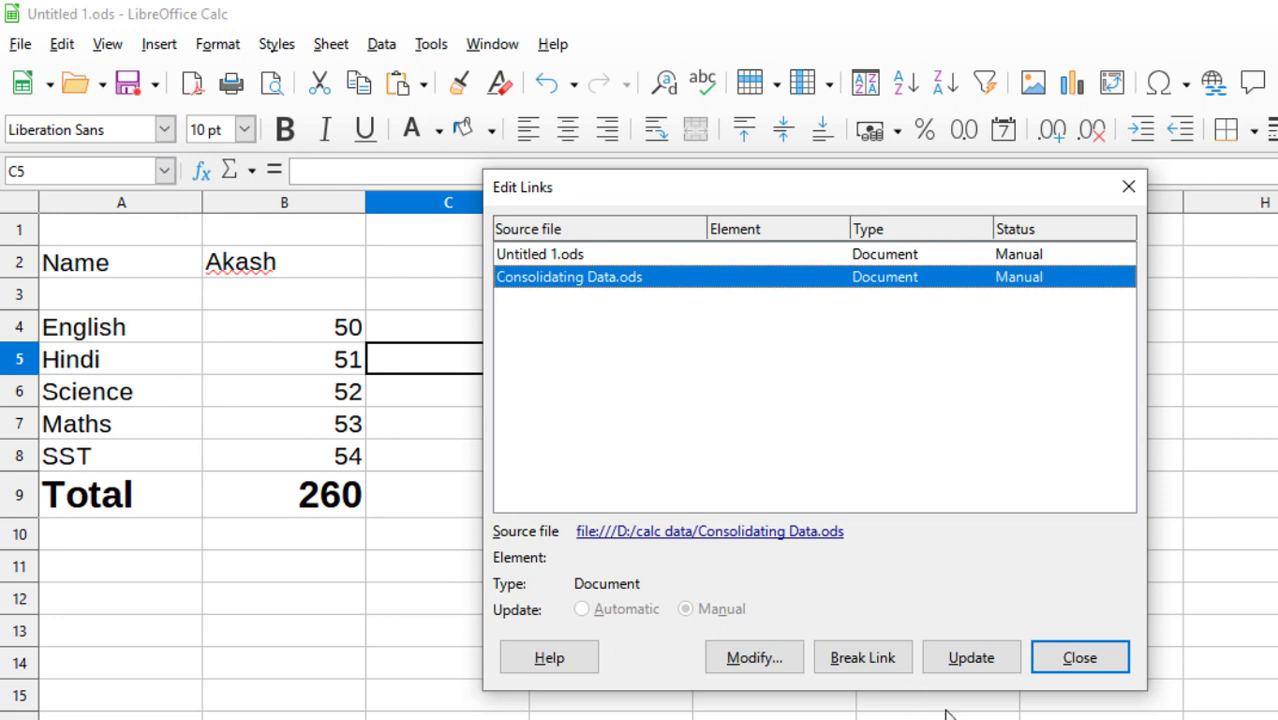
left_click(978, 662)
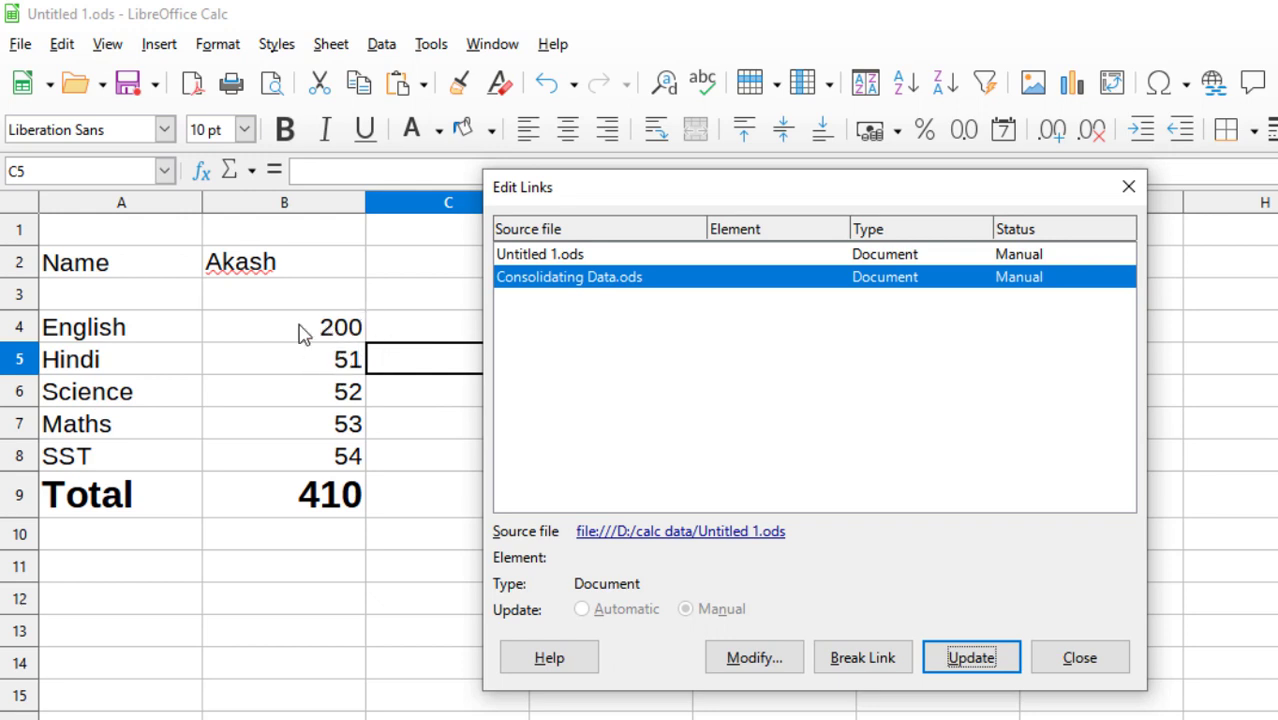
left_click(1080, 659)
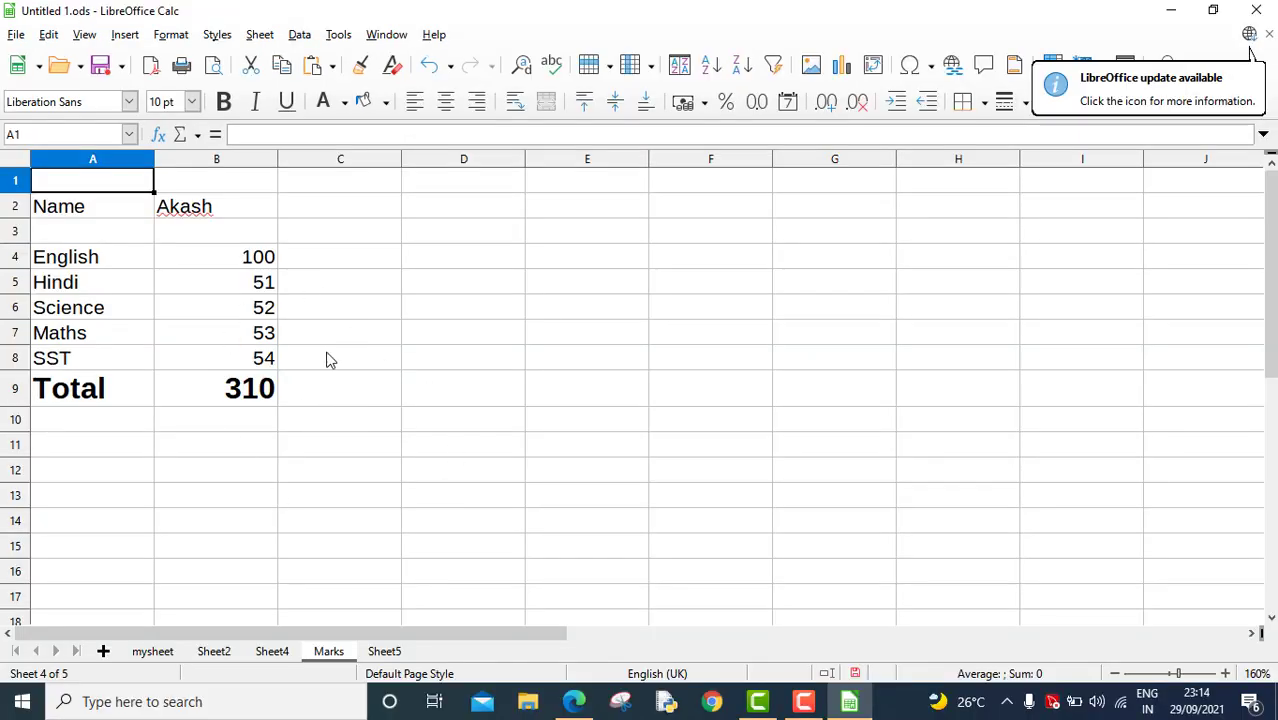
Step: Move Sheet5 ahead of the Marks sheet, and try to move Marks to the start of the sheet order
left_click(389, 655)
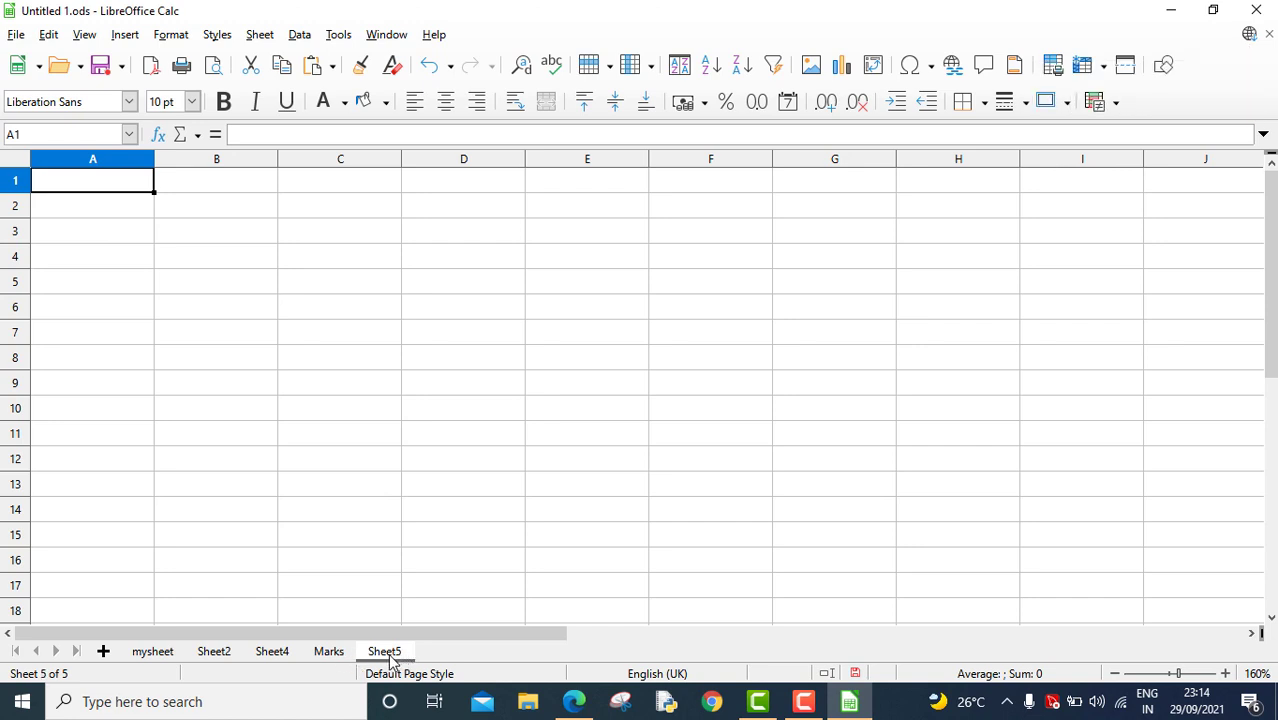
left_click_drag(389, 660, 318, 662)
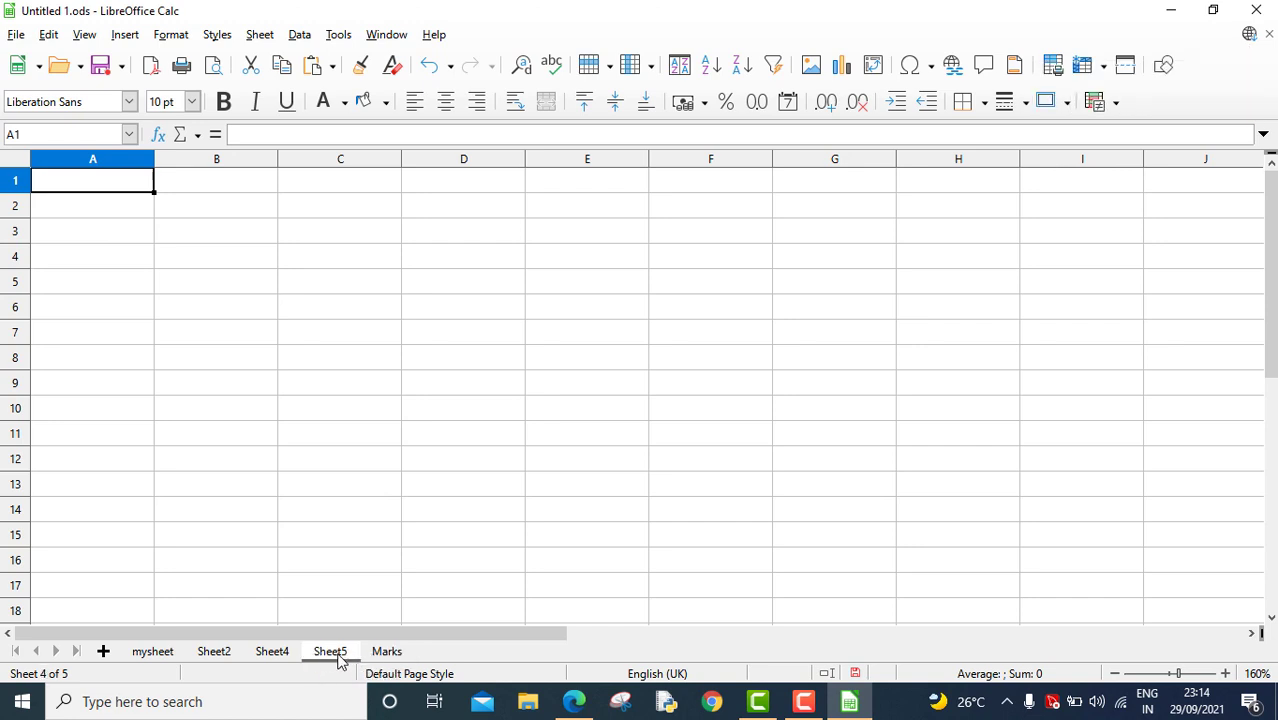
left_click(390, 655)
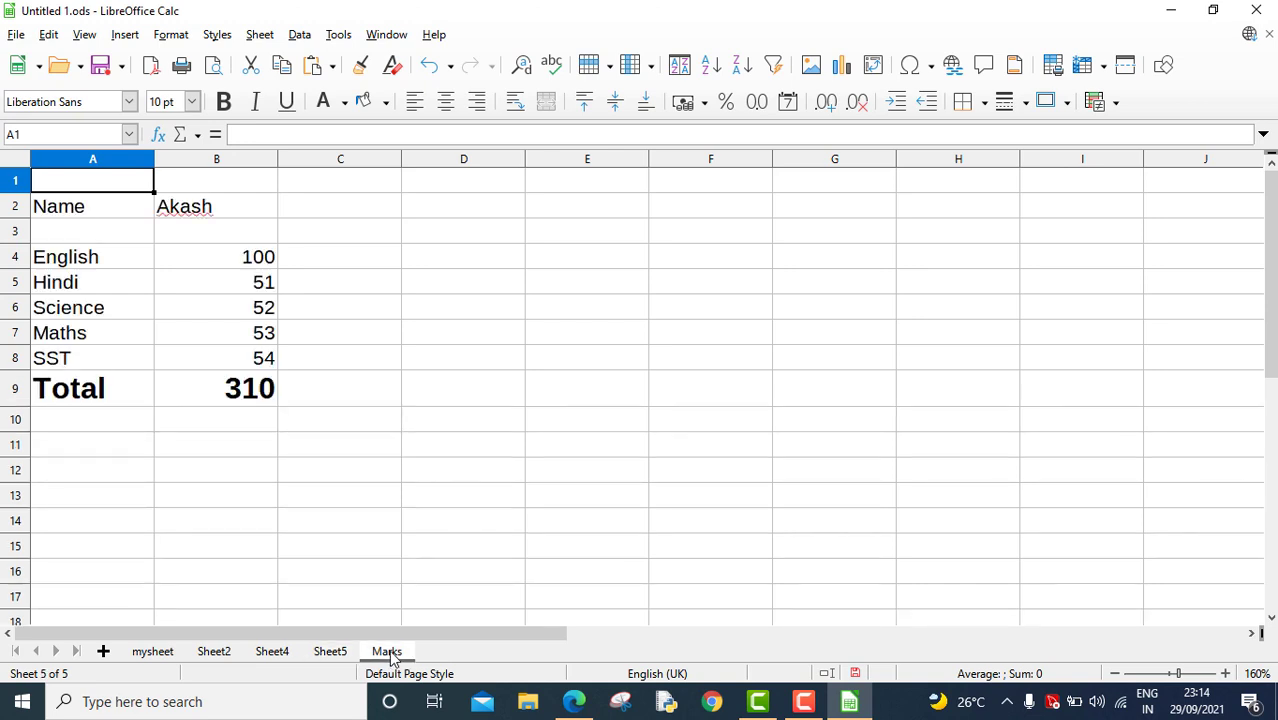
left_click_drag(391, 657, 128, 659)
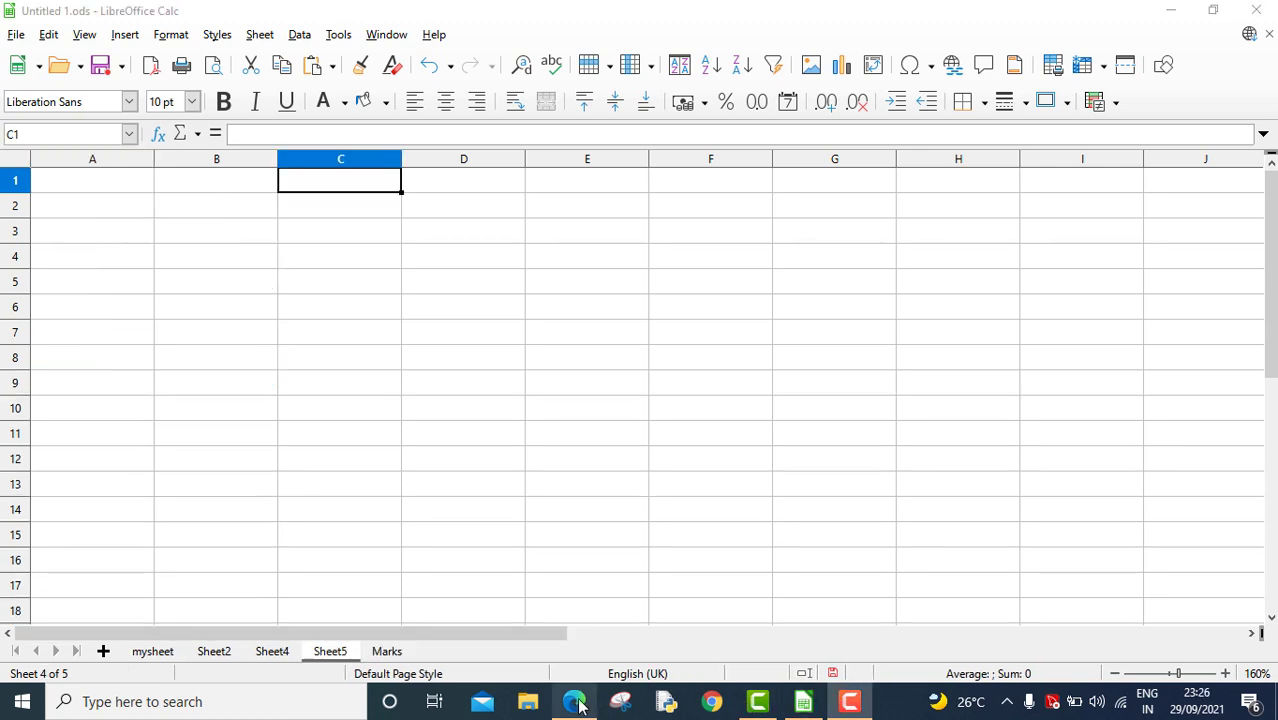
Step: Switch to the PDF textbook in Microsoft Edge to view the section on Referencing Other Sheets
left_click(576, 703)
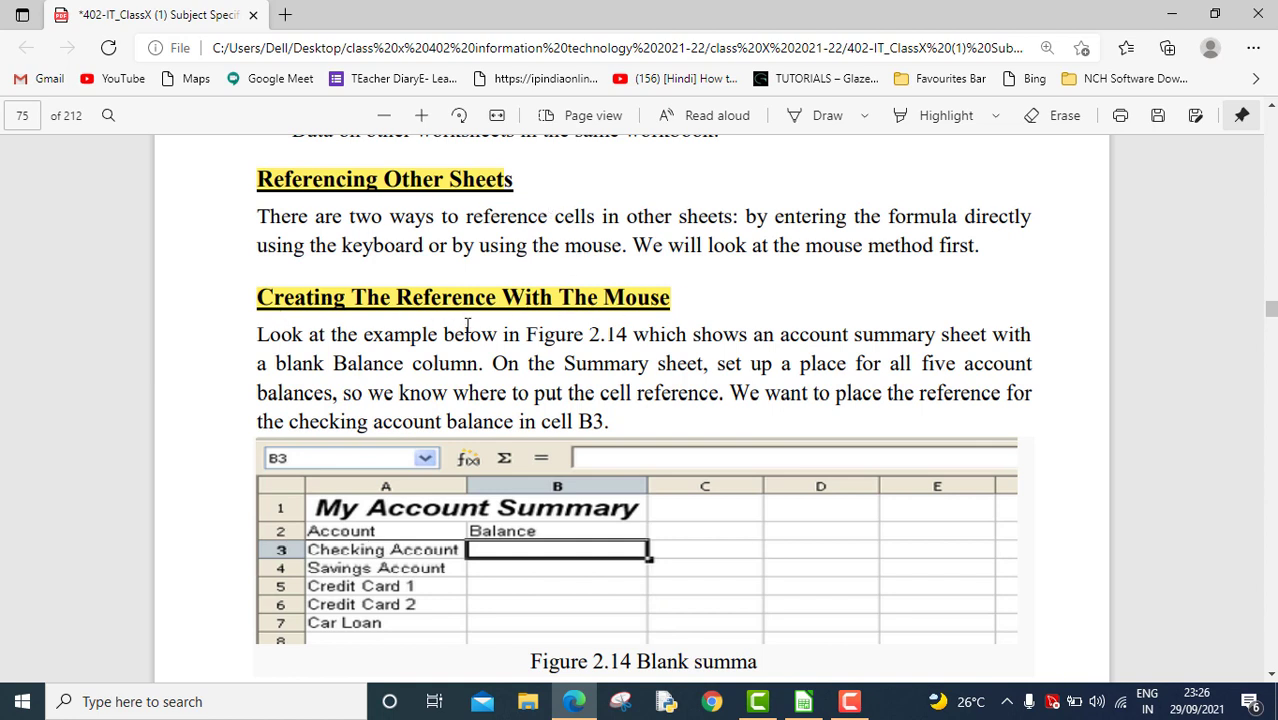
Step: Read the textbook section on creating references, switch to Untitled 1.ods in LibreOffice Calc, and examine cell A1 on Sheet2 and Sheet4
scroll(757, 400, "down", 1)
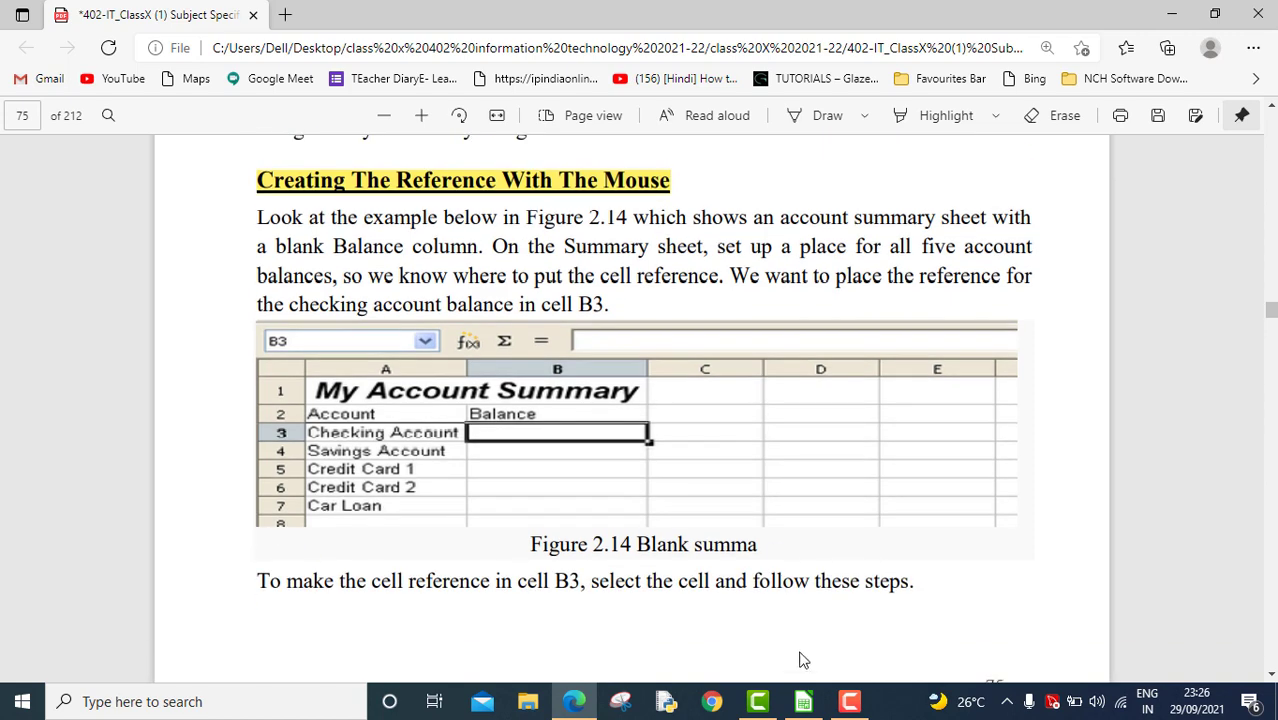
left_click(803, 701)
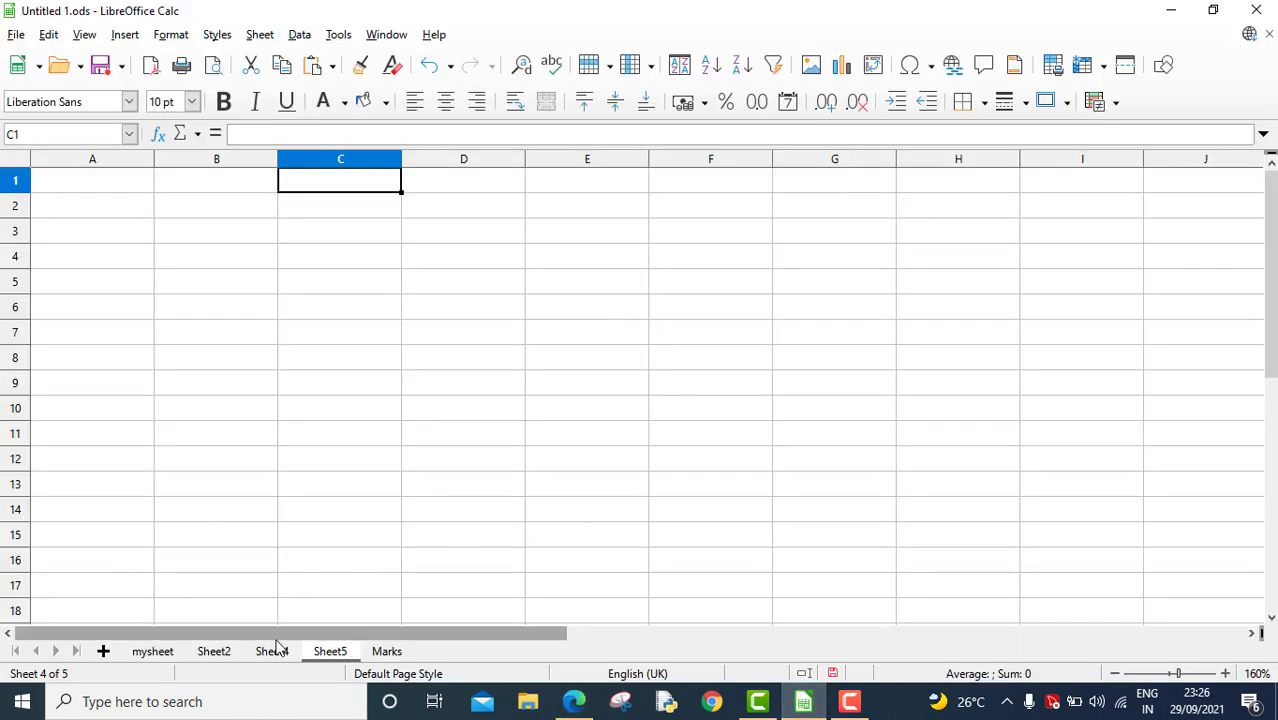
left_click(214, 651)
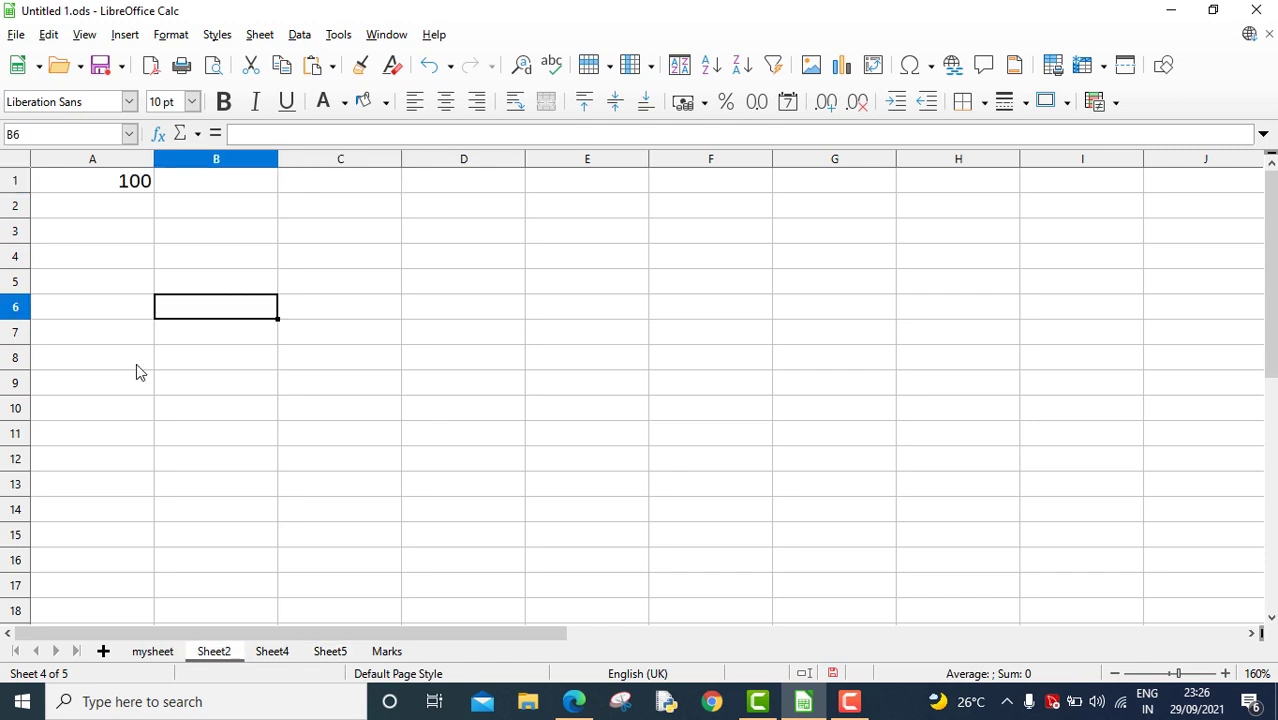
left_click(276, 652)
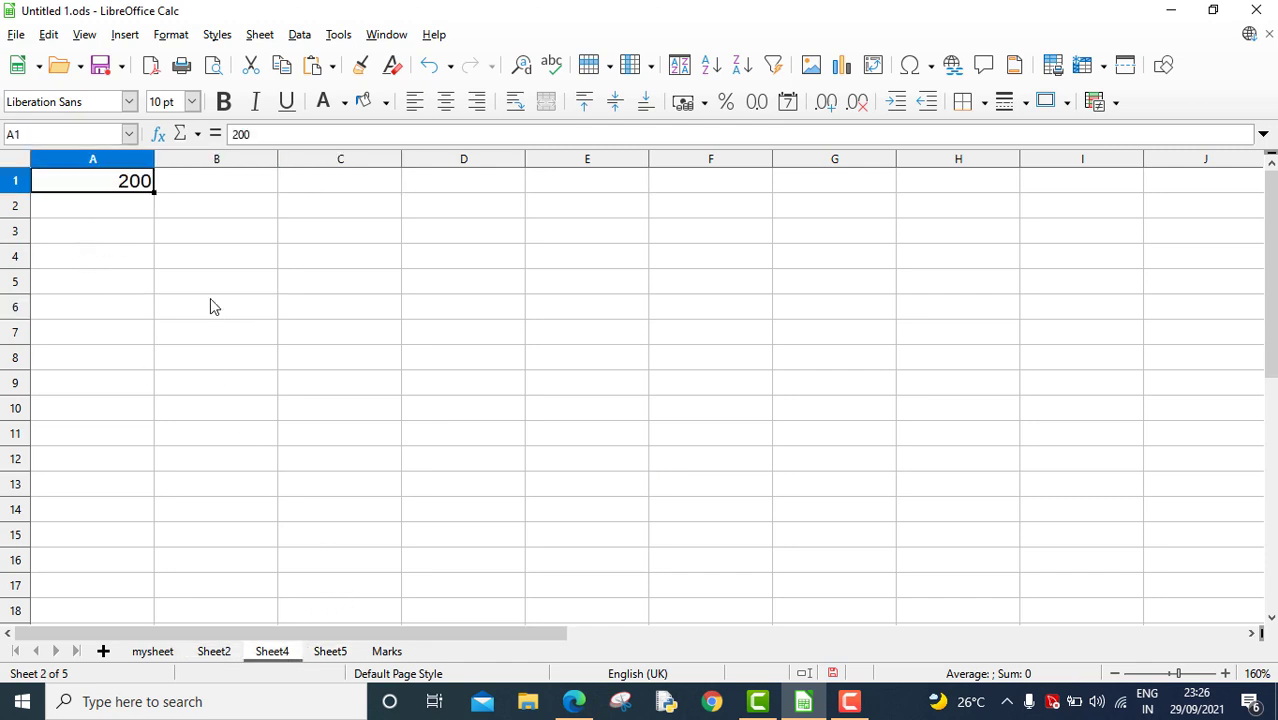
left_click(338, 652)
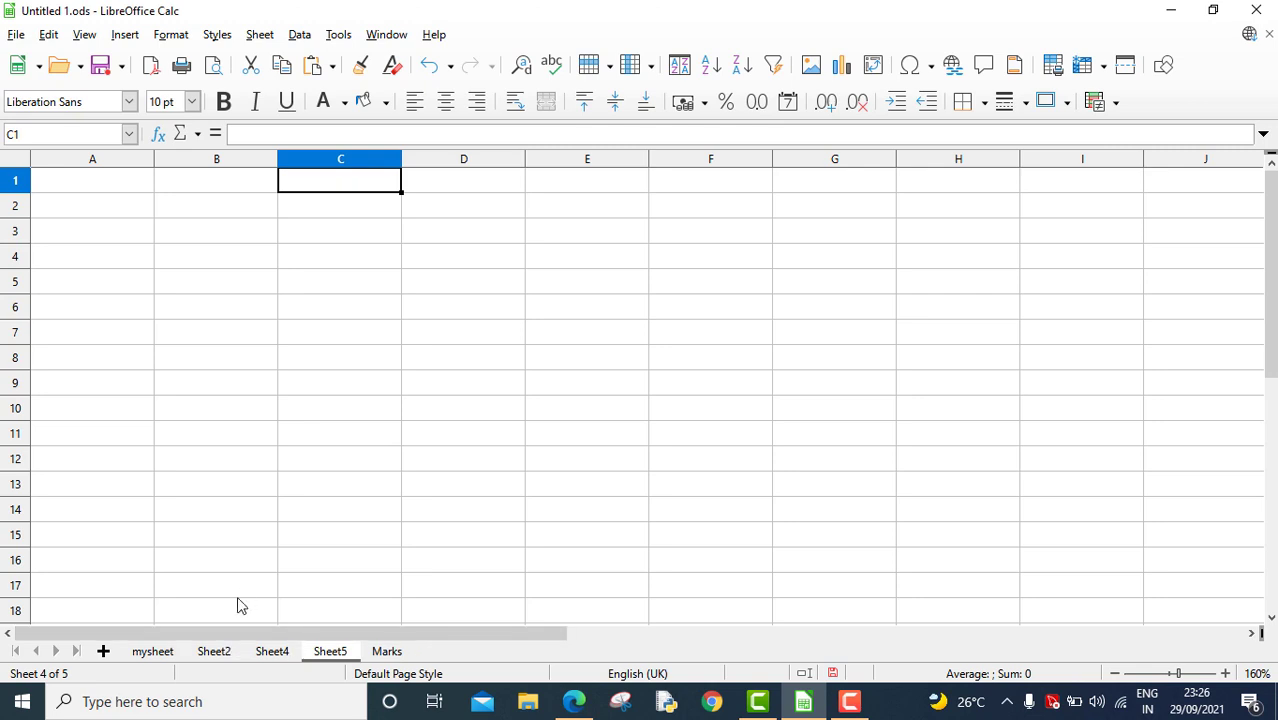
left_click(213, 651)
left_click(100, 186)
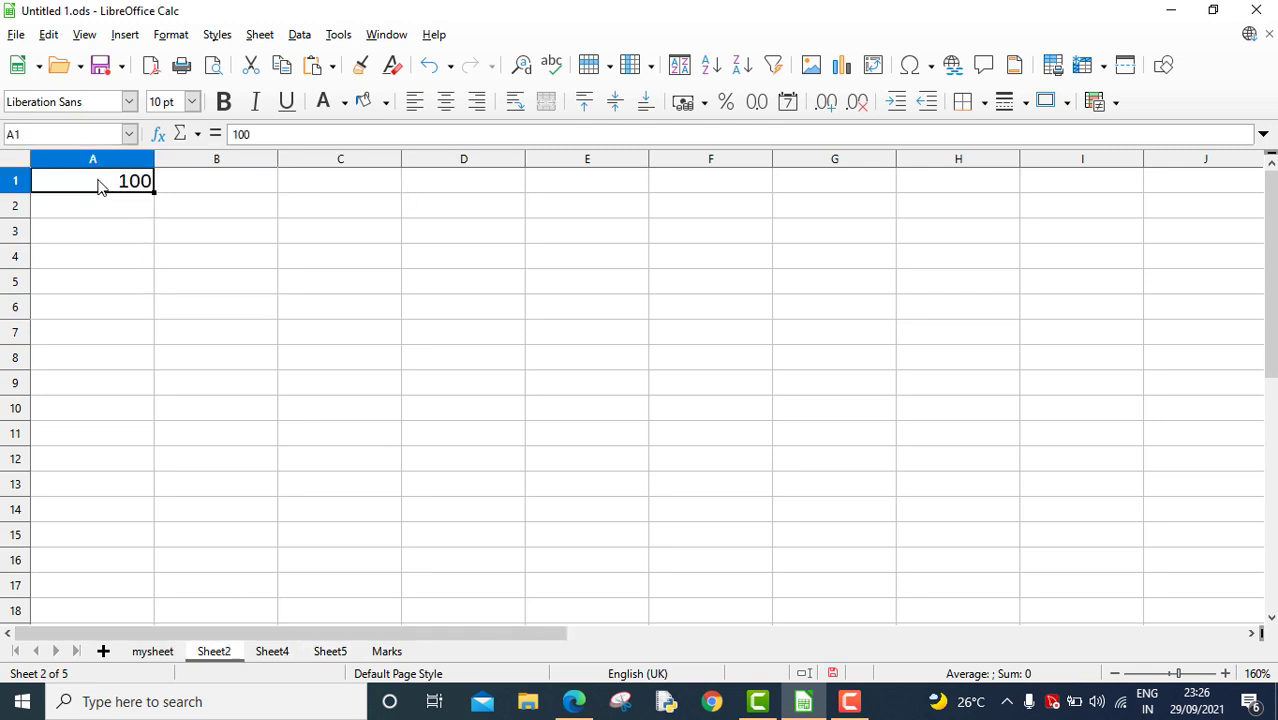
left_click(271, 651)
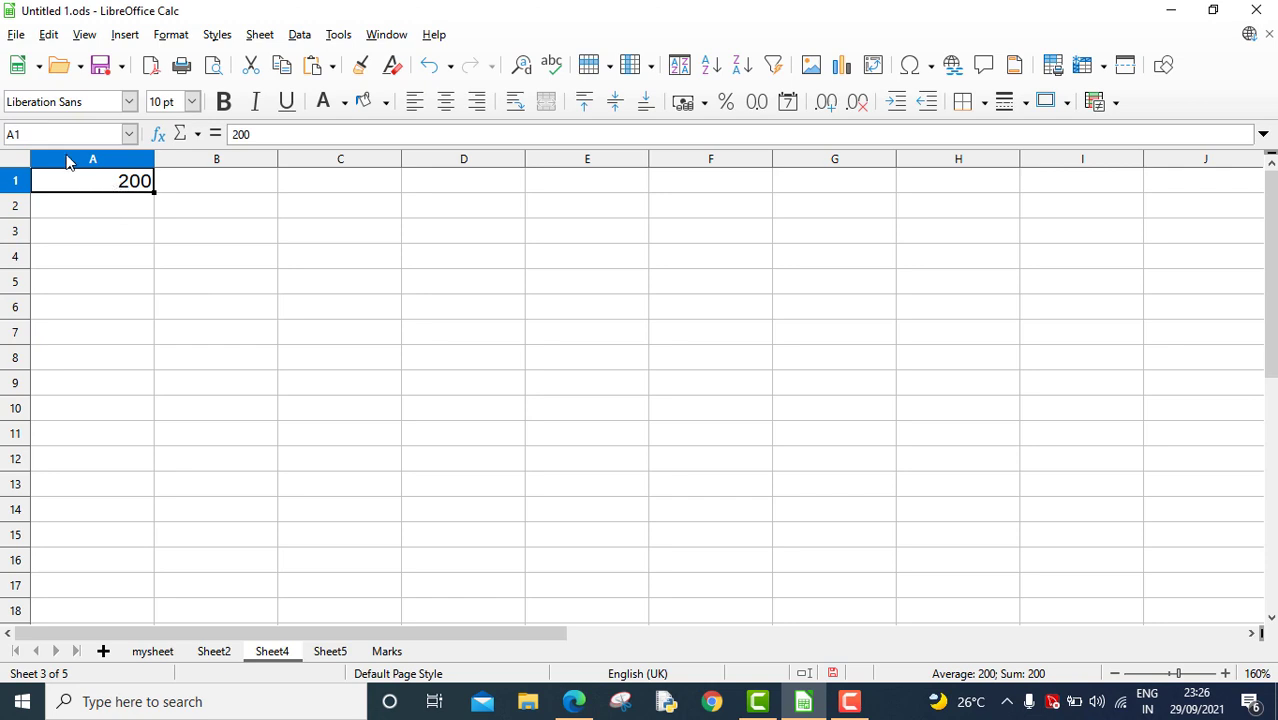
Step: In cell A1 of Sheet5, create a reference to cell A1 of Sheet2 by picking the source cell
left_click(339, 656)
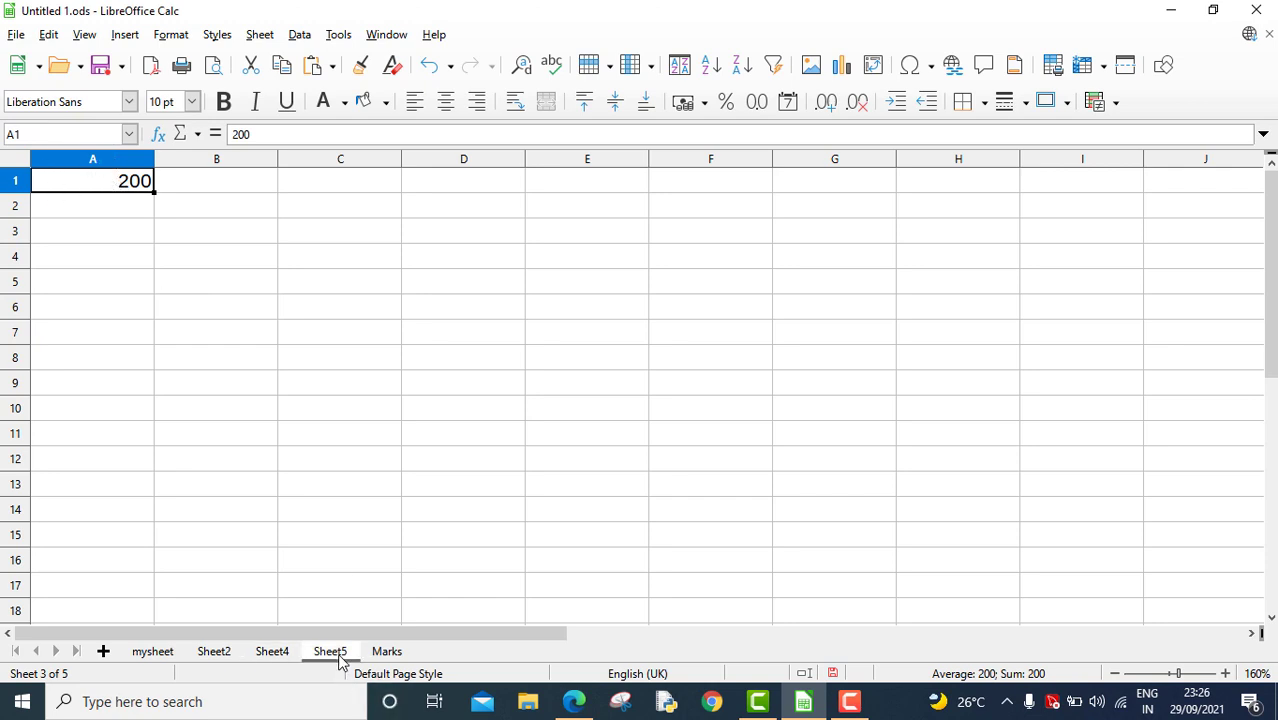
left_click(113, 184)
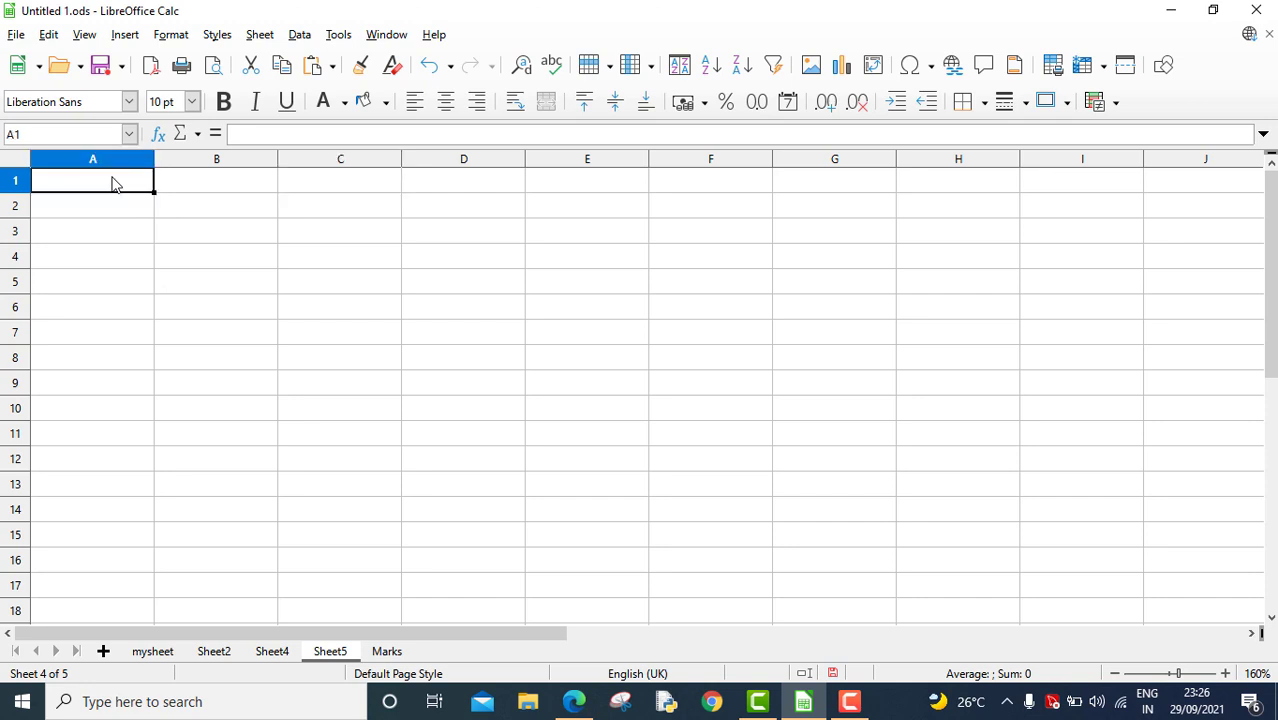
type("=")
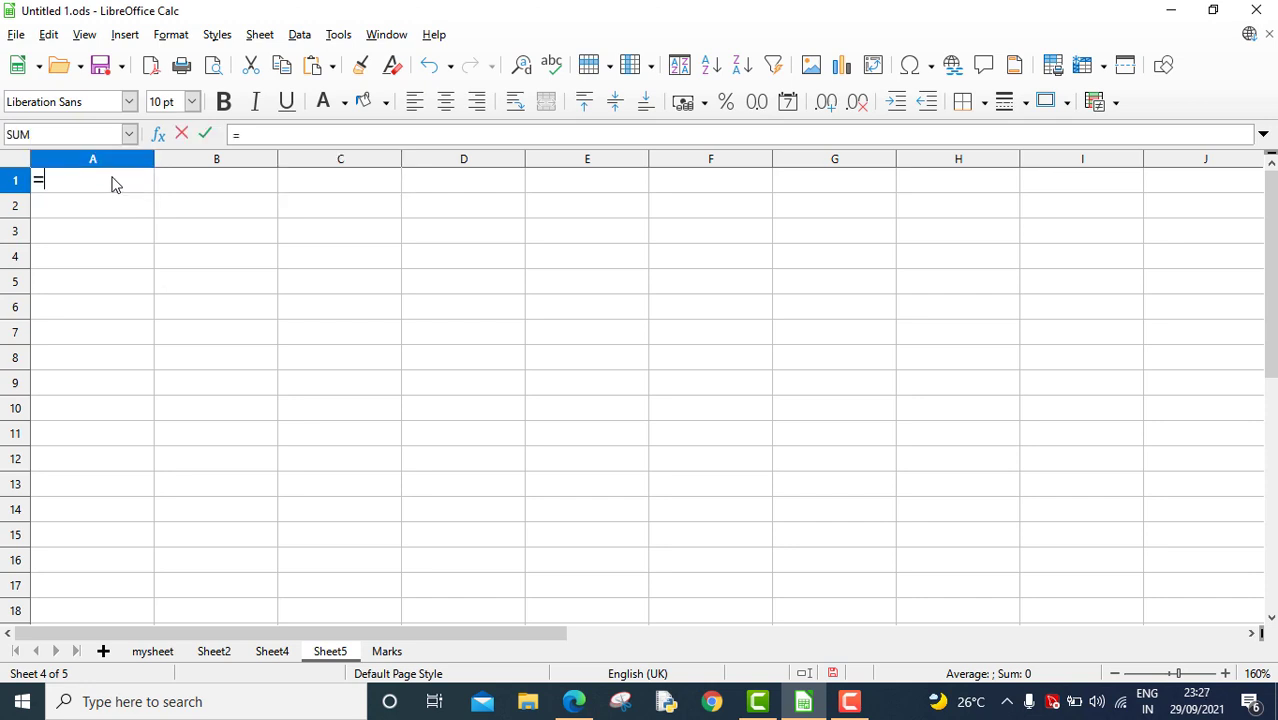
left_click(214, 652)
left_click(133, 187)
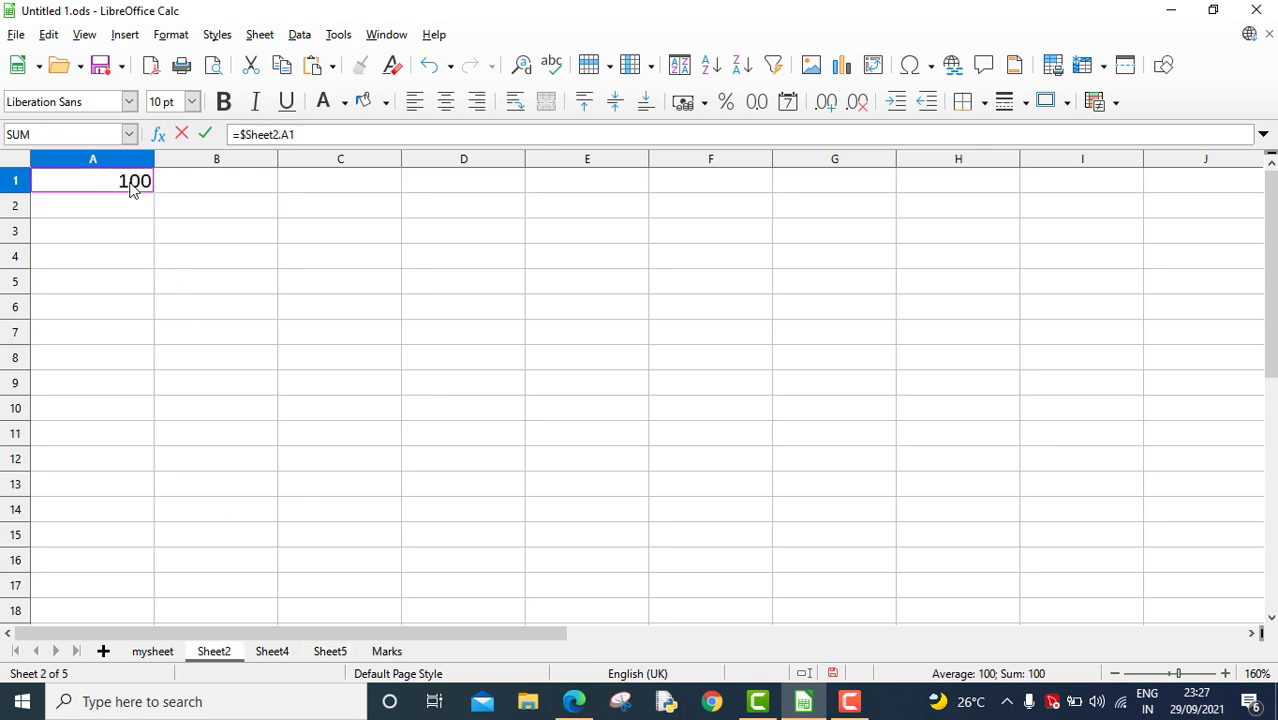
left_click(205, 134)
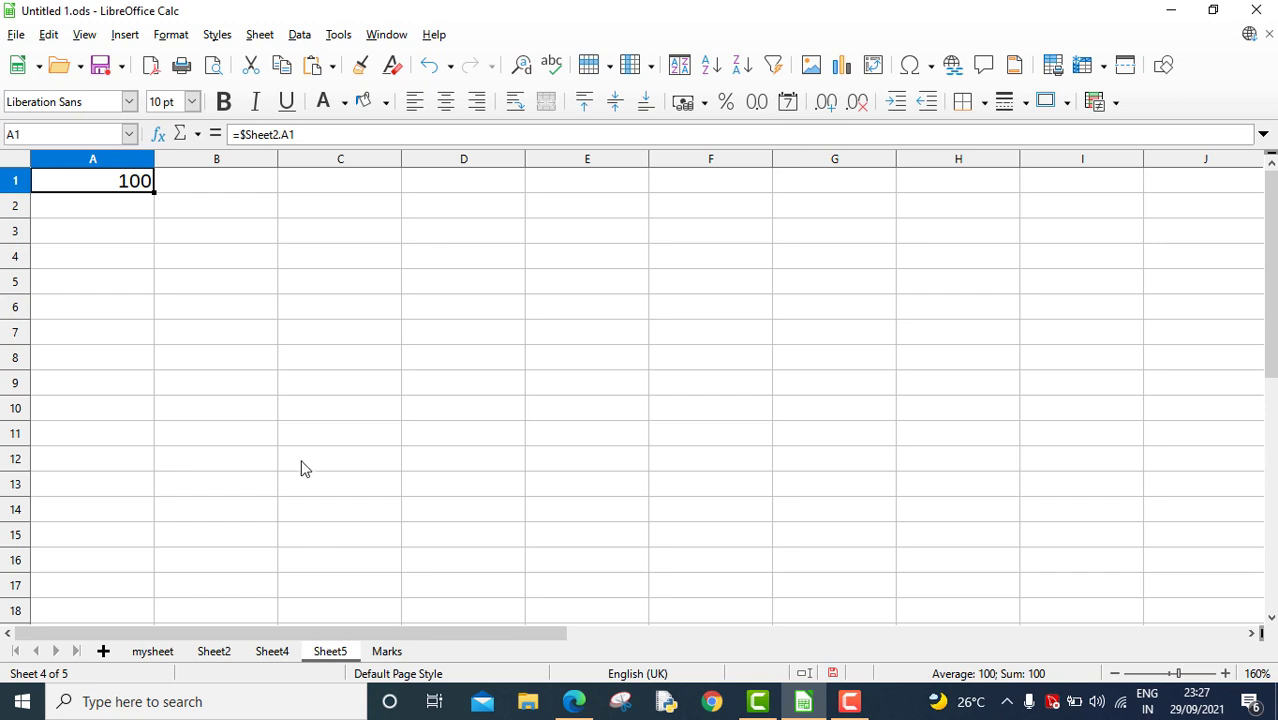
Step: In cell B1 of Sheet5, create a reference to cell A1 of Sheet4 by picking the source cell
left_click(218, 190)
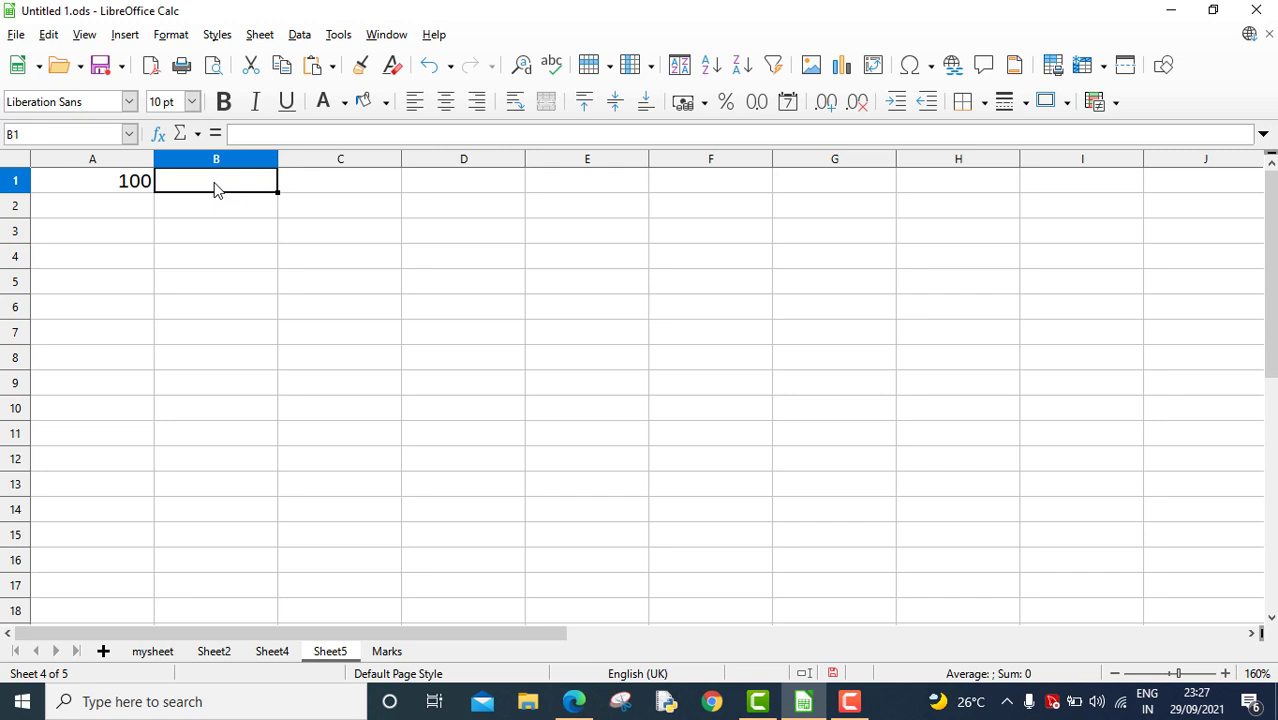
type("=")
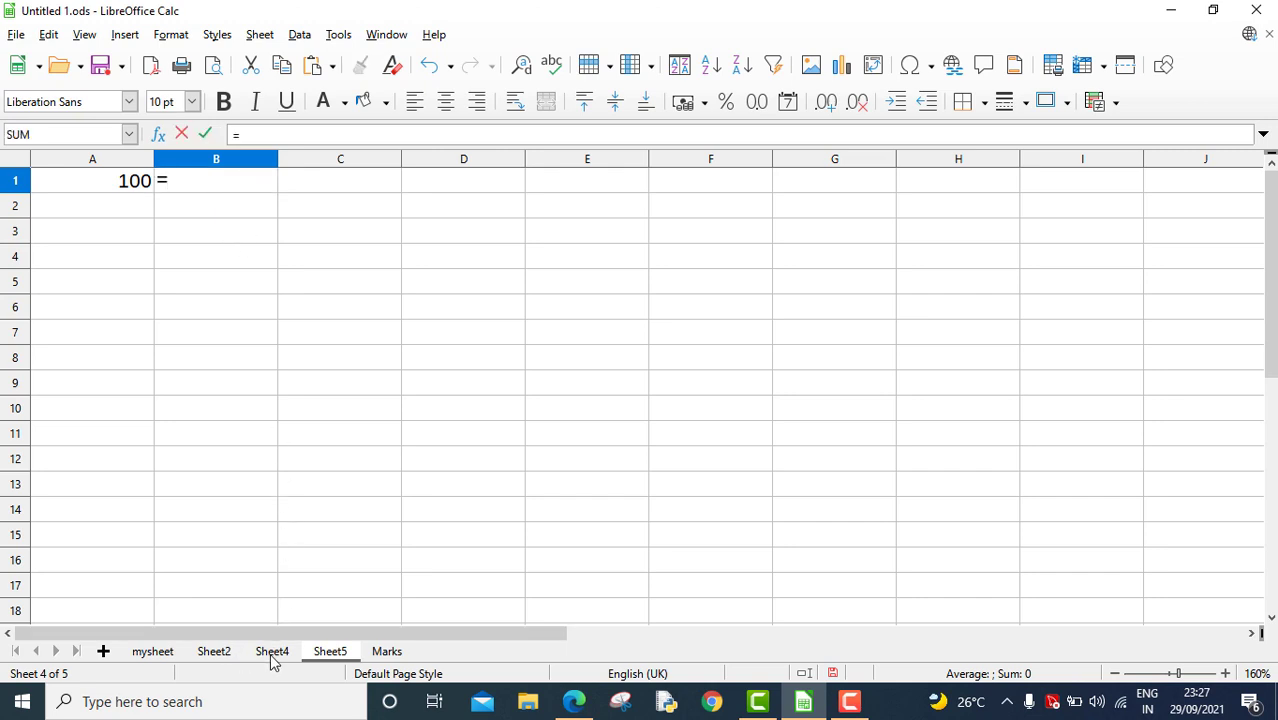
left_click(271, 653)
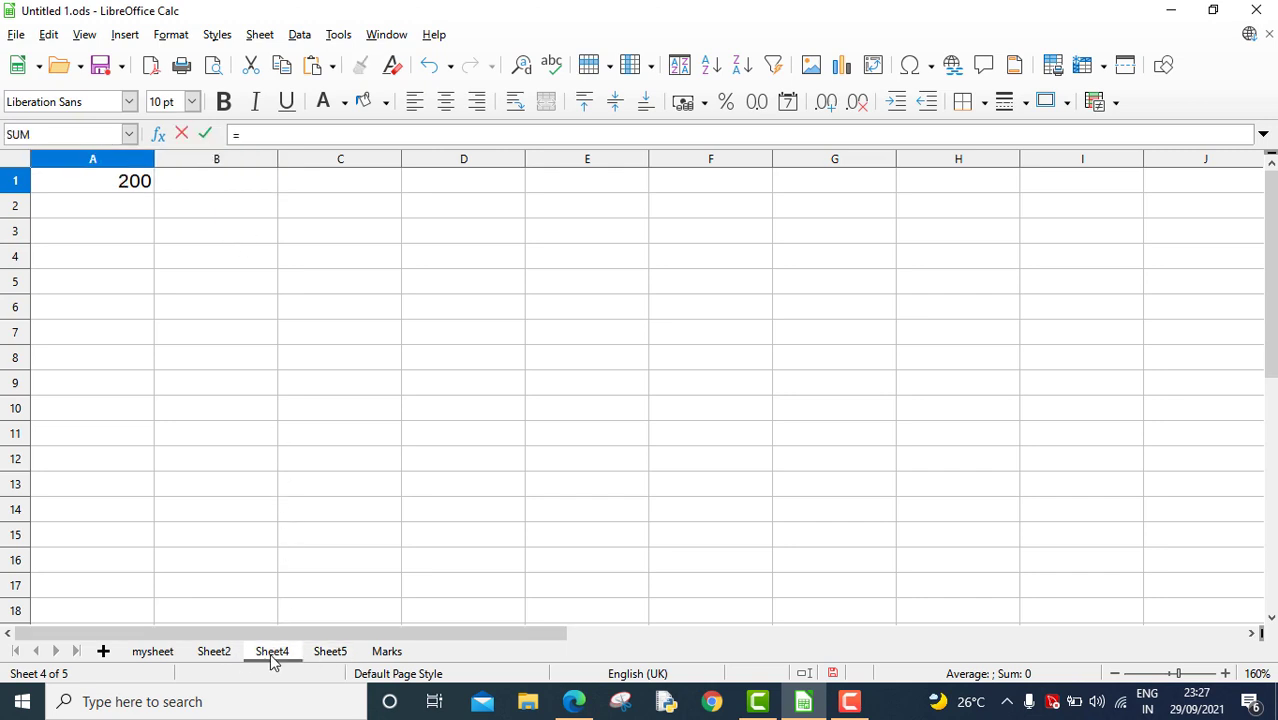
left_click(113, 183)
left_click(204, 133)
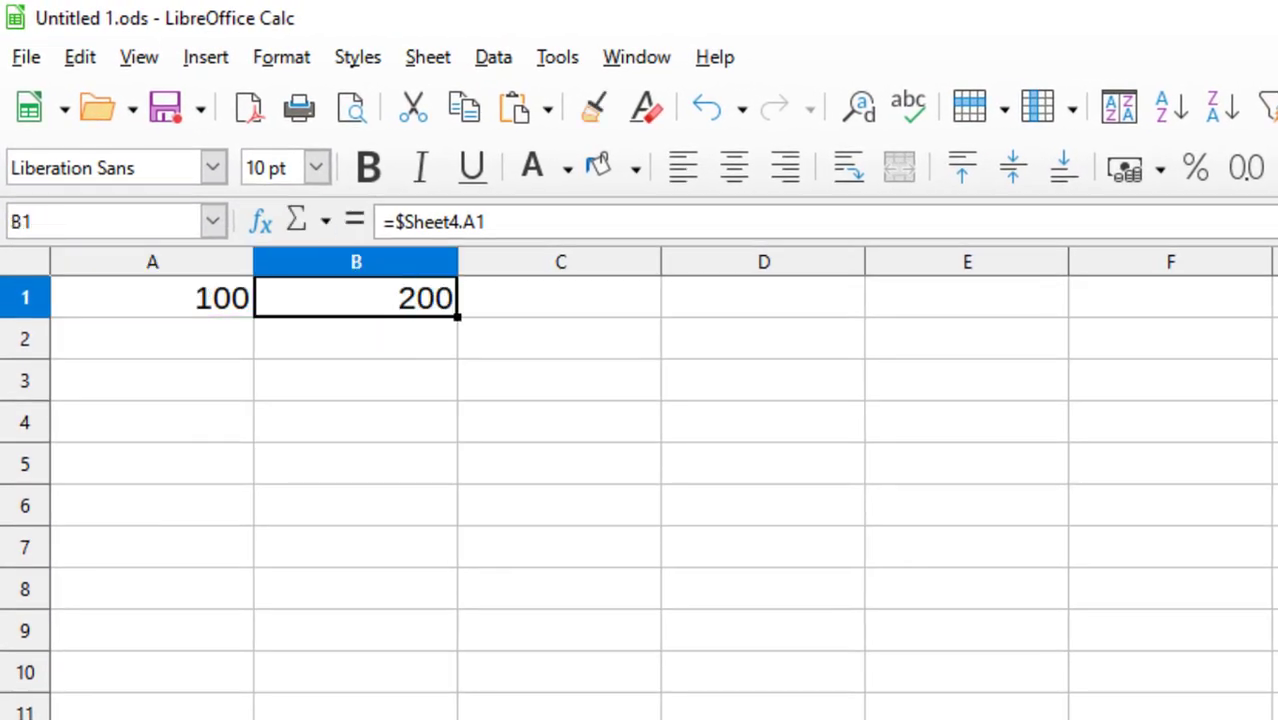
Step: Enter a formula in C1 of Sheet5 adding A1 and B1, and review the reference formulas in B1 and A1
left_click(535, 310)
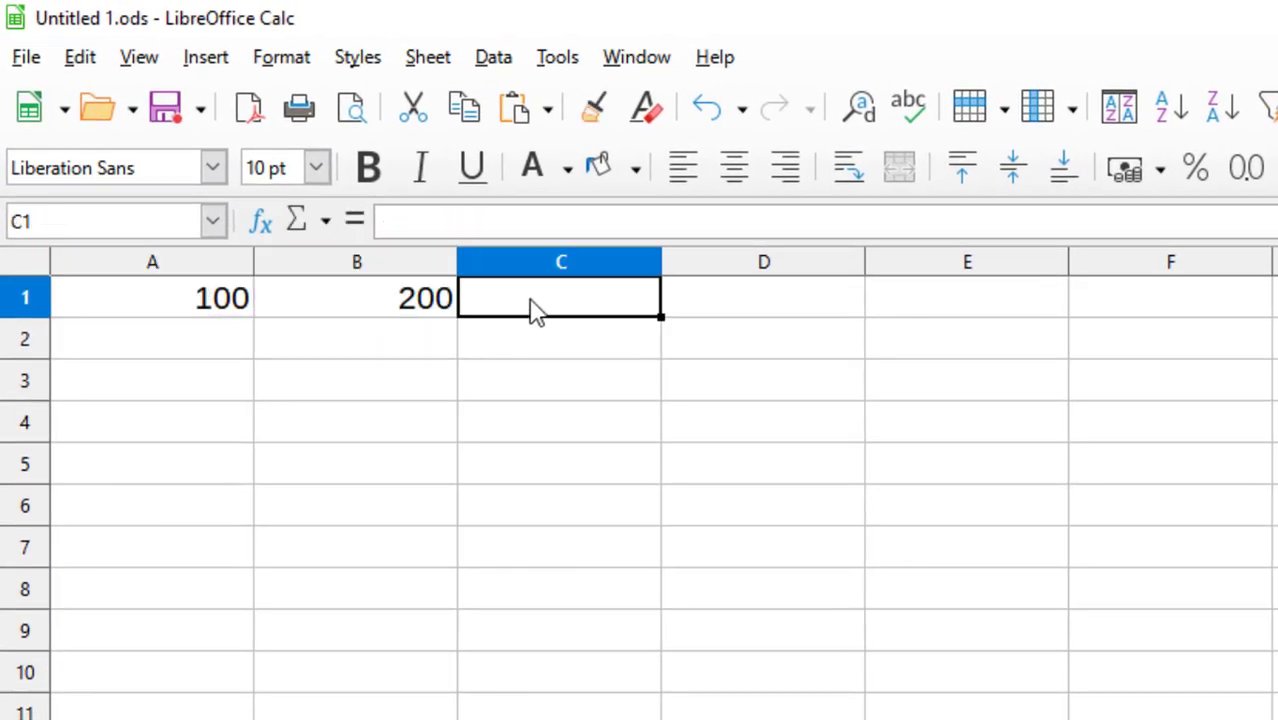
type("=")
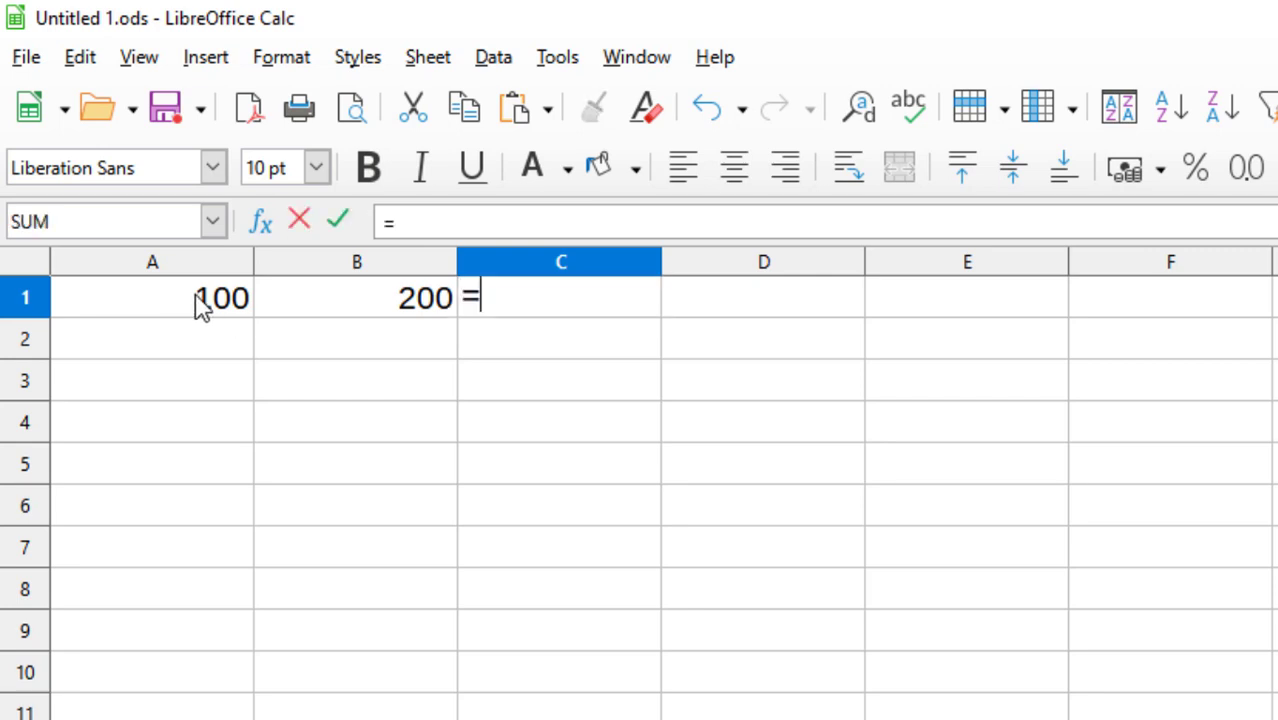
left_click(212, 303)
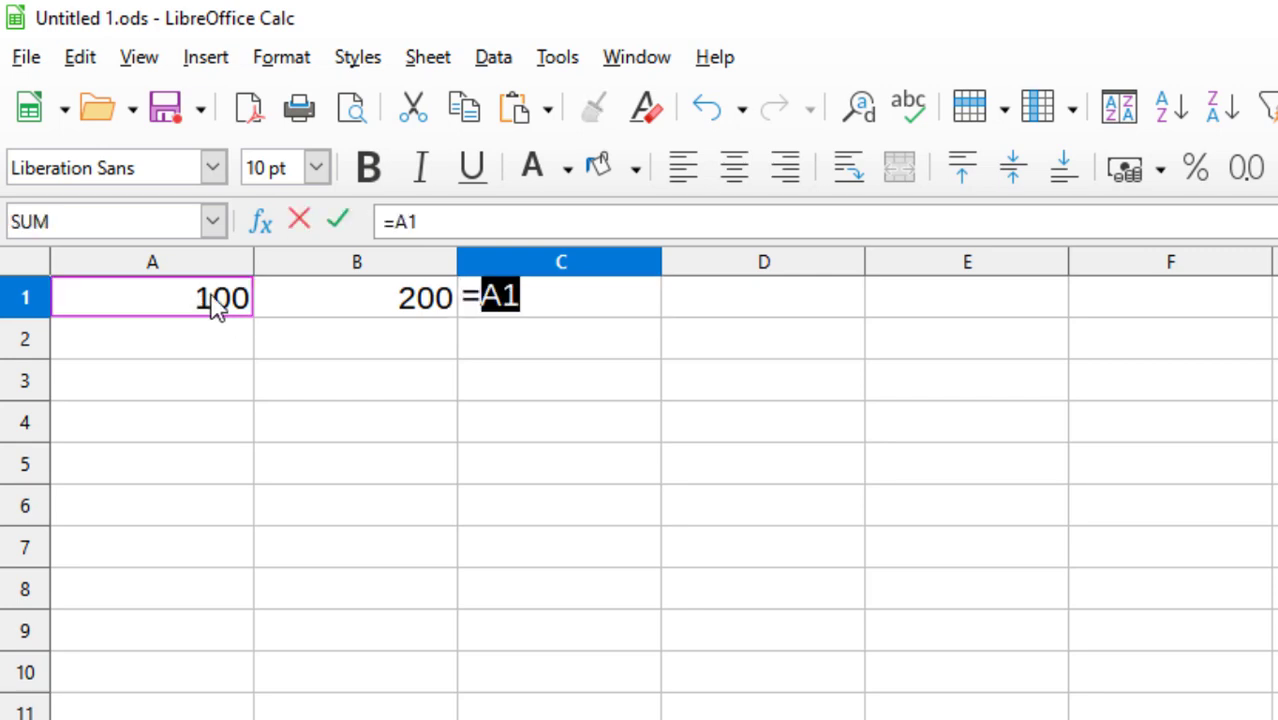
left_click(541, 299)
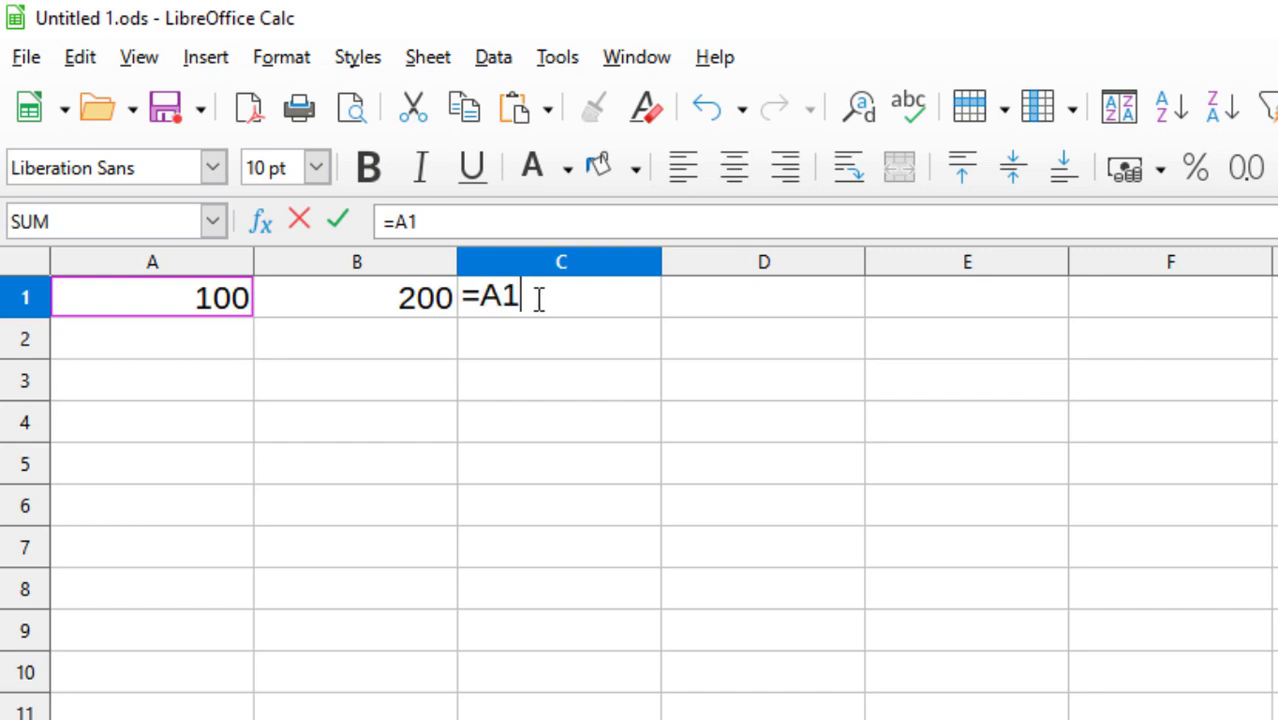
type("+")
left_click(407, 305)
key("Return")
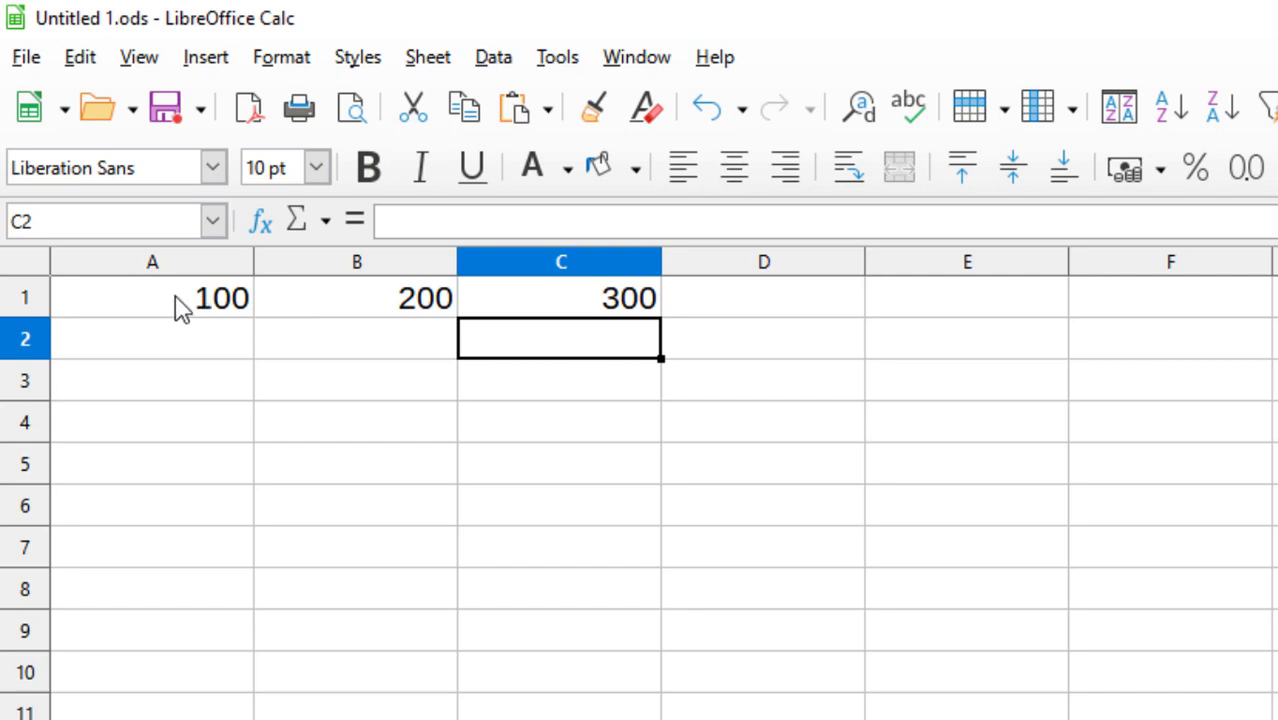
left_click(390, 305)
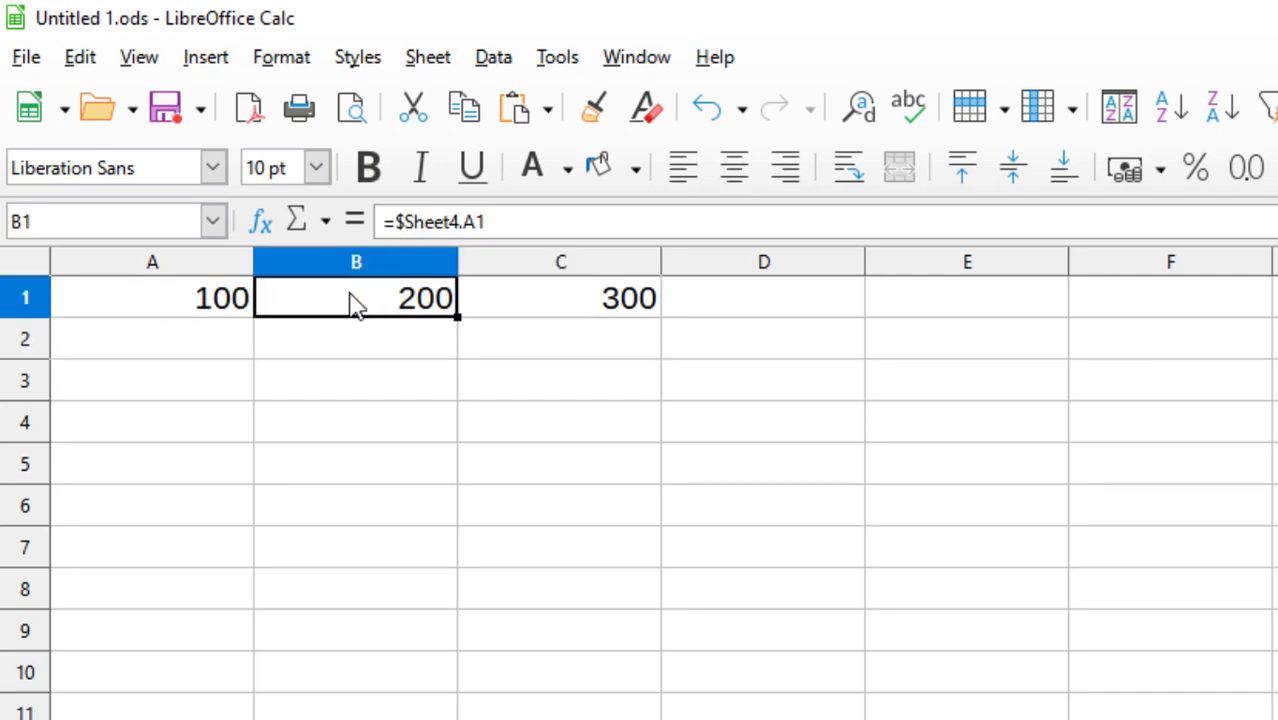
left_click(172, 310)
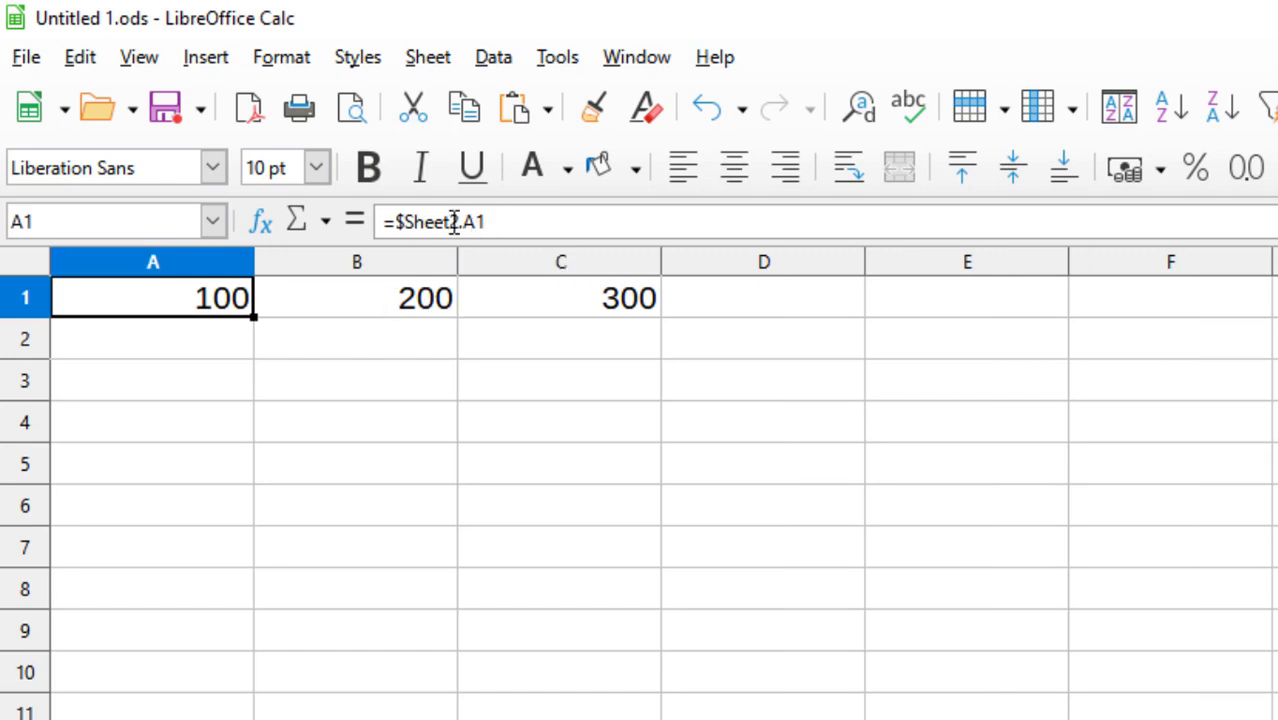
left_click(388, 309)
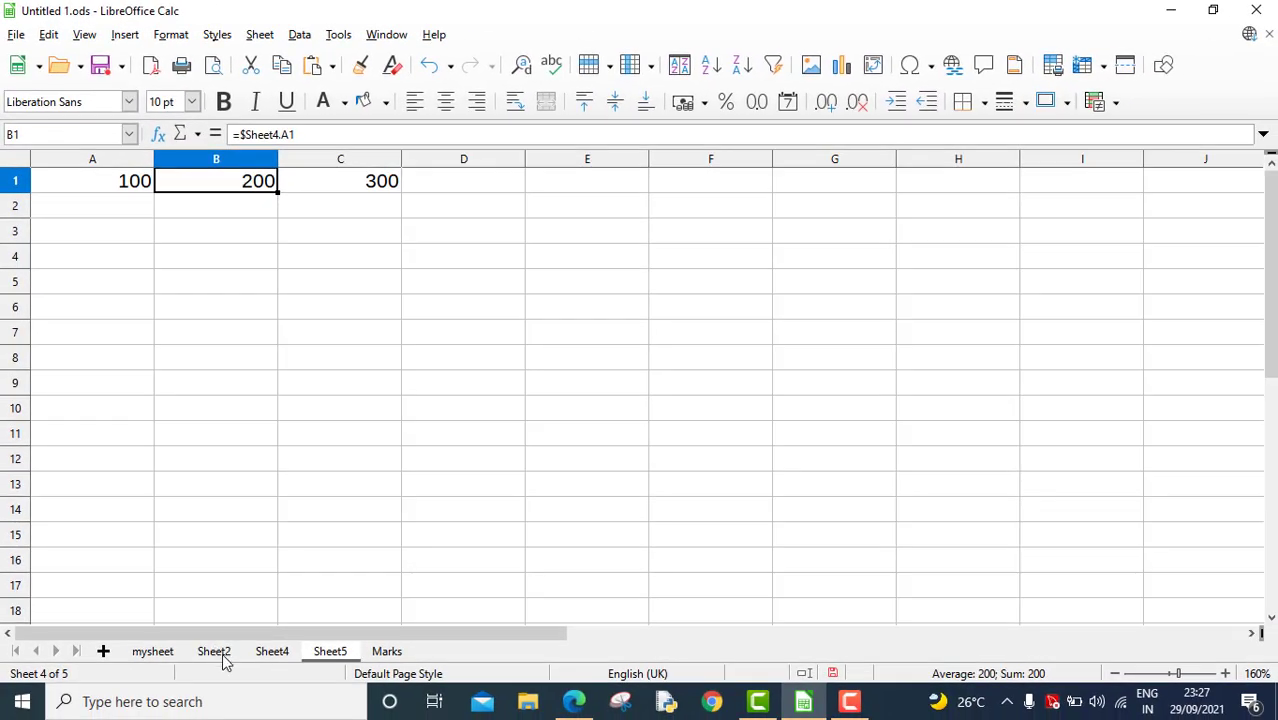
Step: Set cell A1 of Sheet2 to 400, and check the linked cell A1 and the sum in C1 on Sheet5
left_click(223, 659)
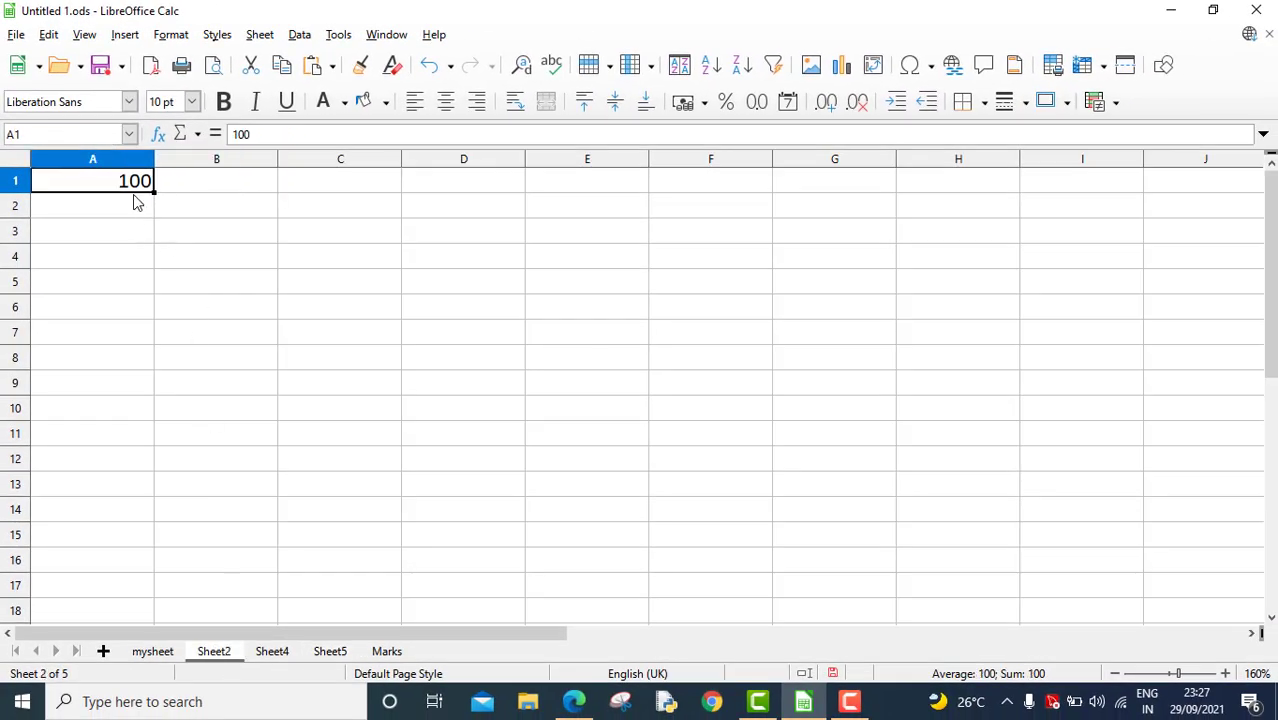
key("Delete")
type("400")
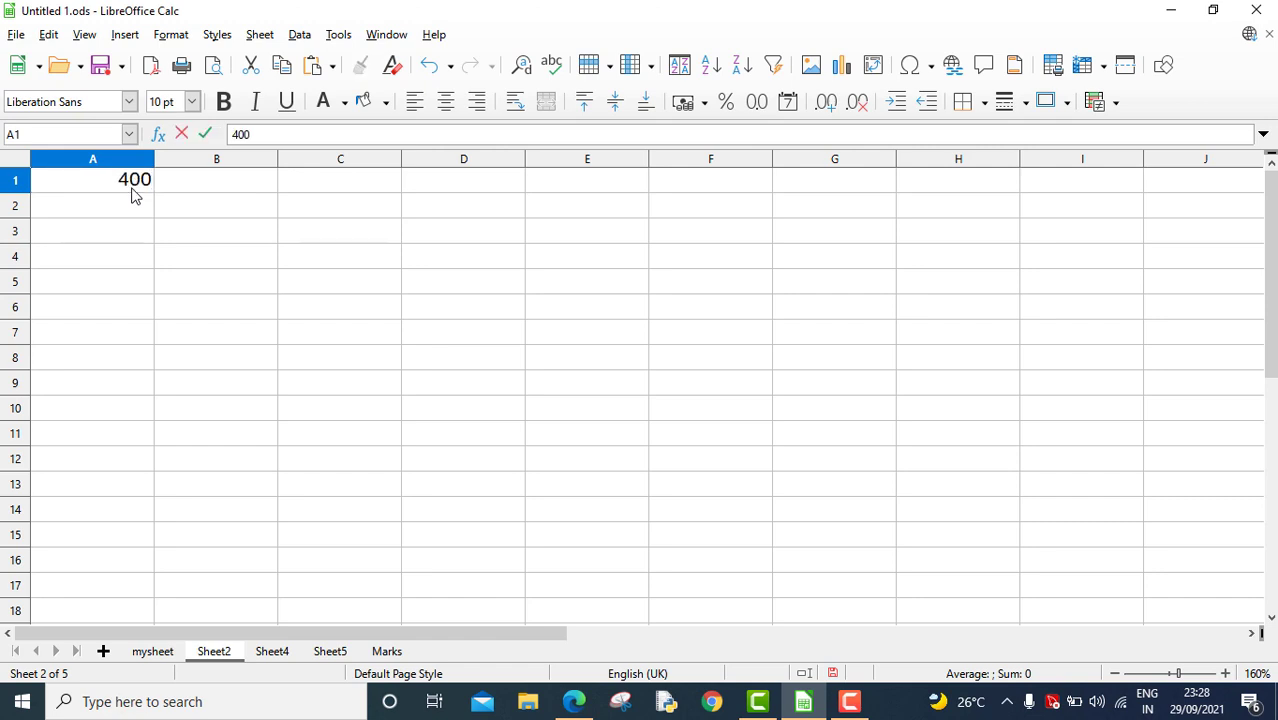
key("Return")
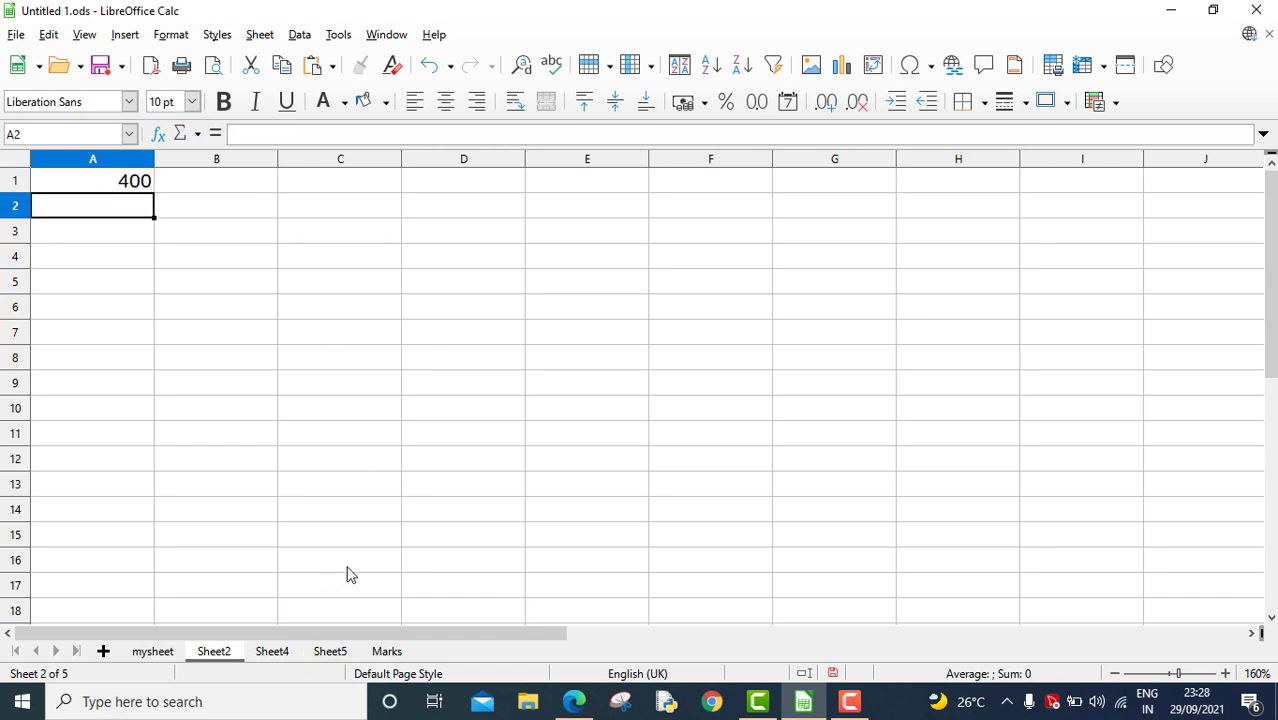
left_click(329, 651)
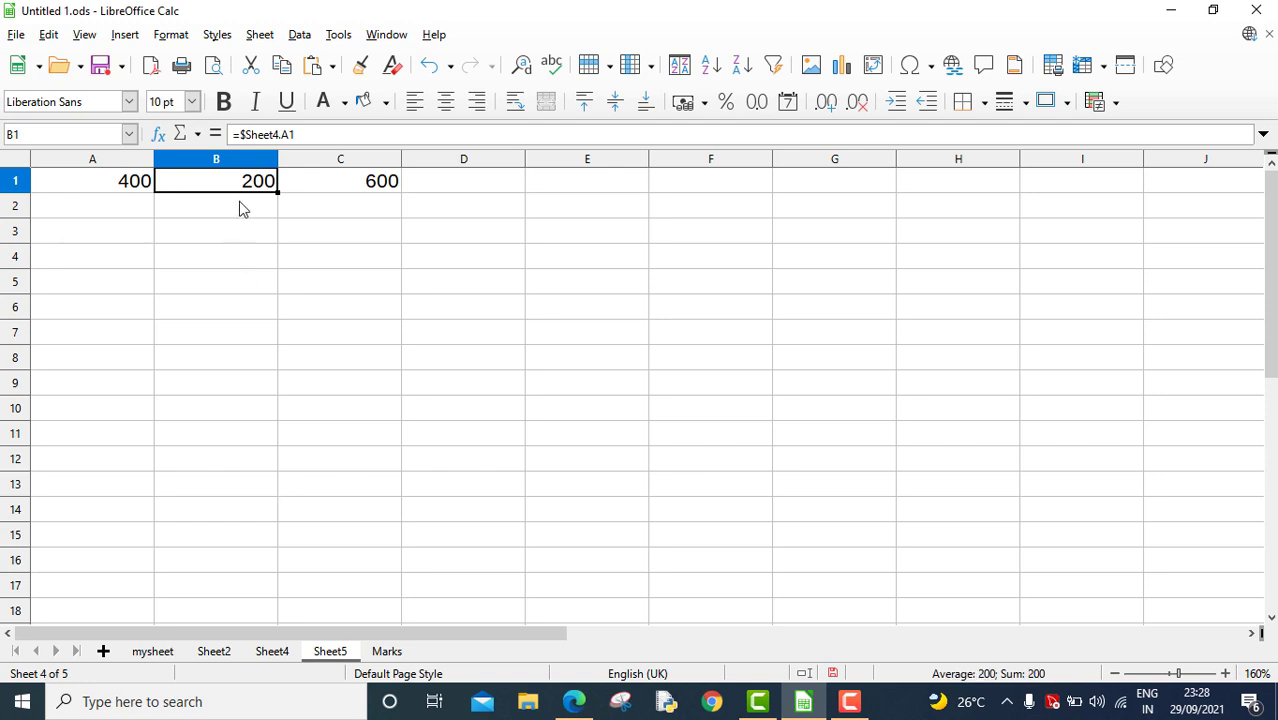
left_click(145, 184)
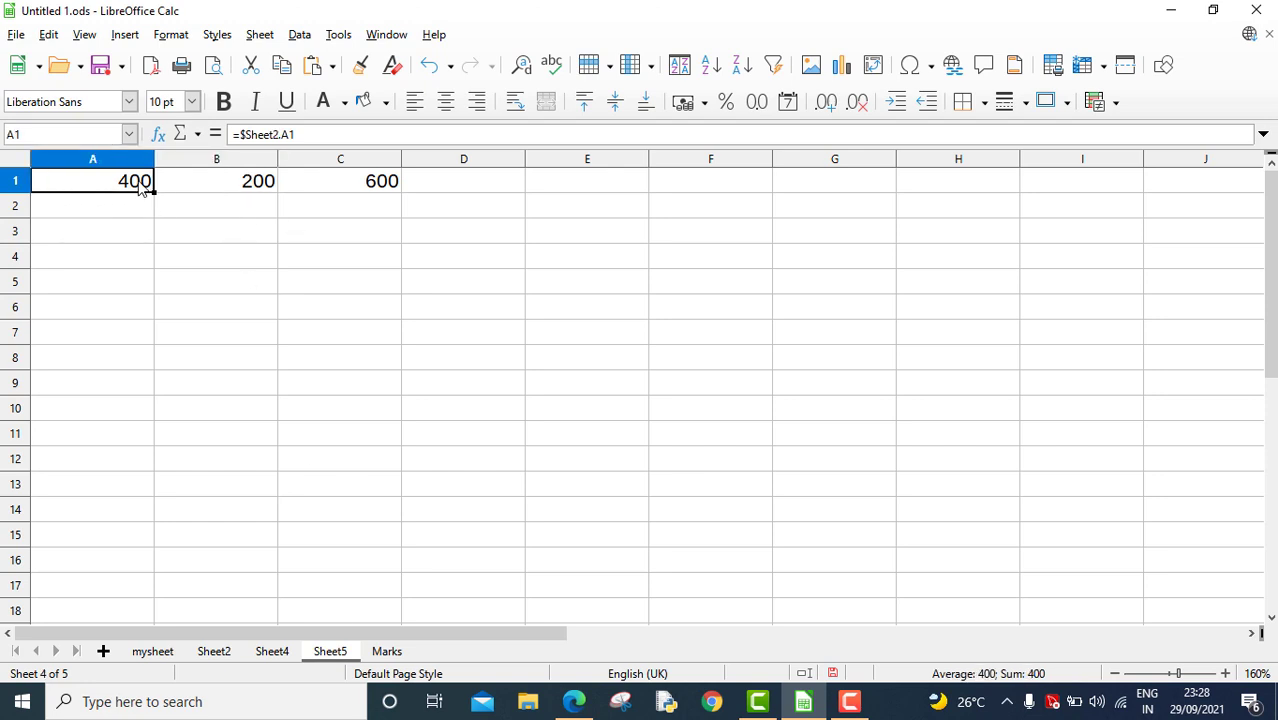
left_click(380, 186)
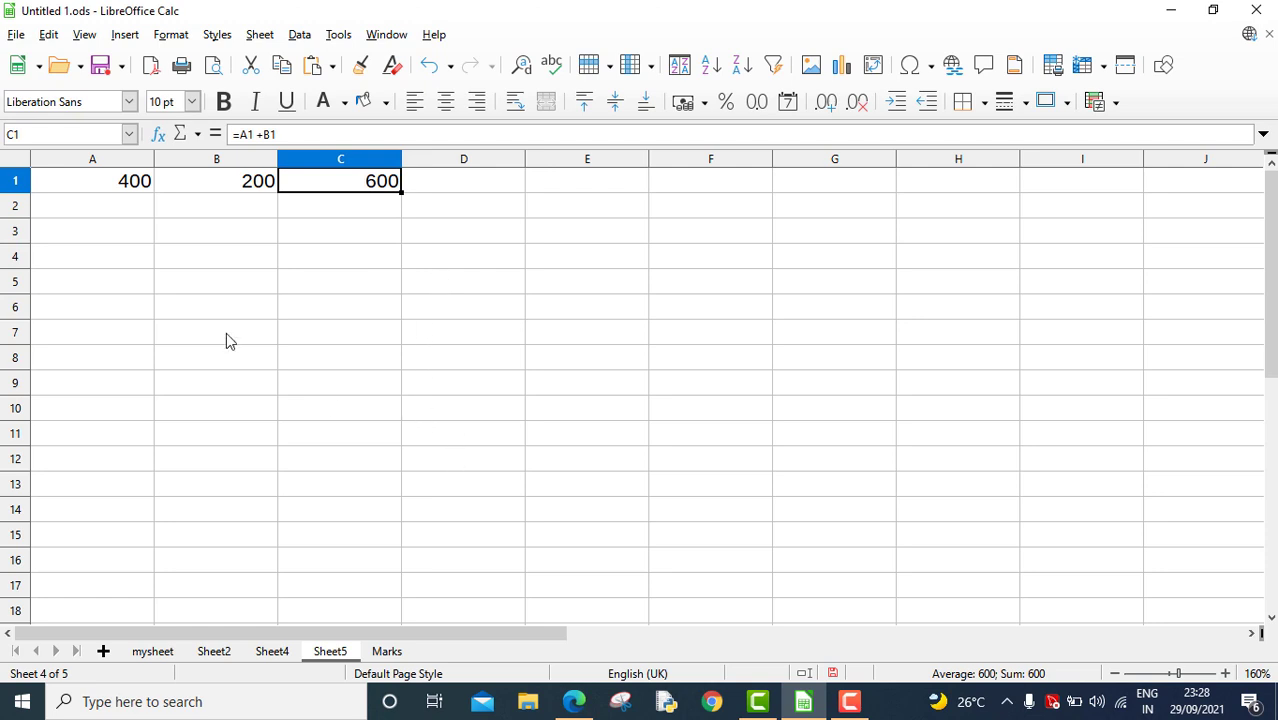
Step: Replace the contents of cell A1 on Sheet5 with the manually written reference =sheet2.A1
left_click(124, 184)
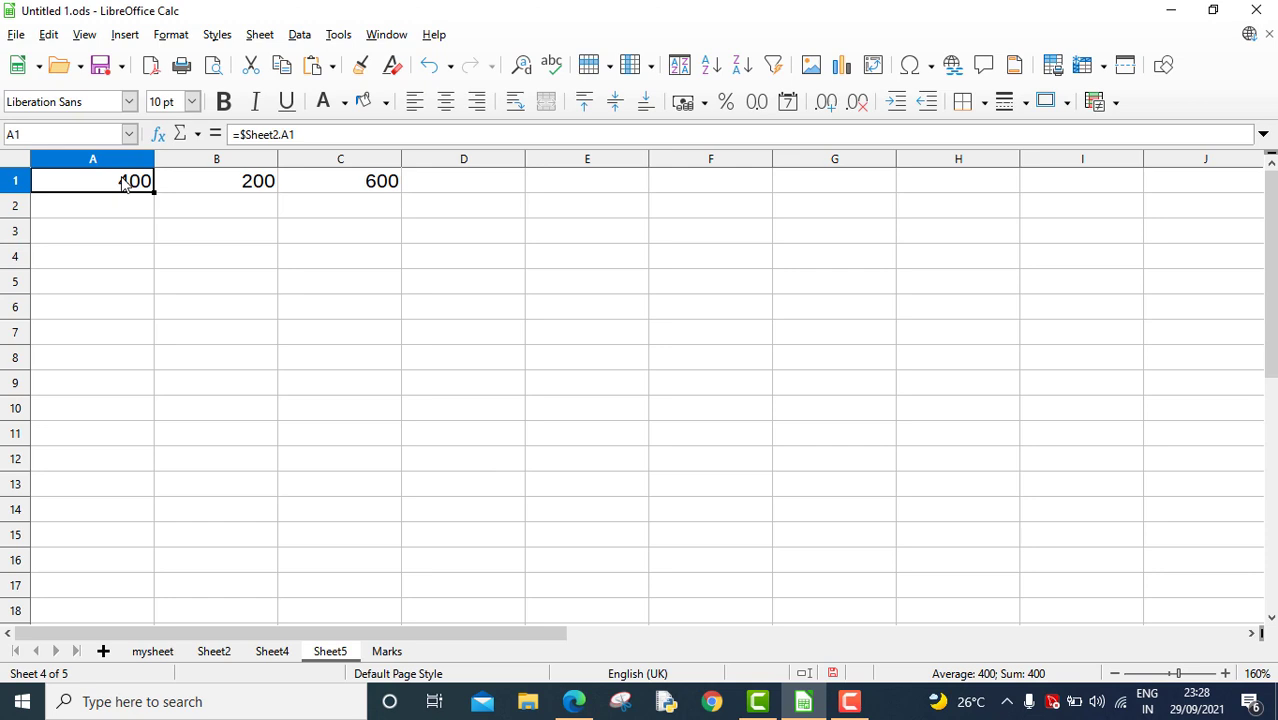
key("Delete")
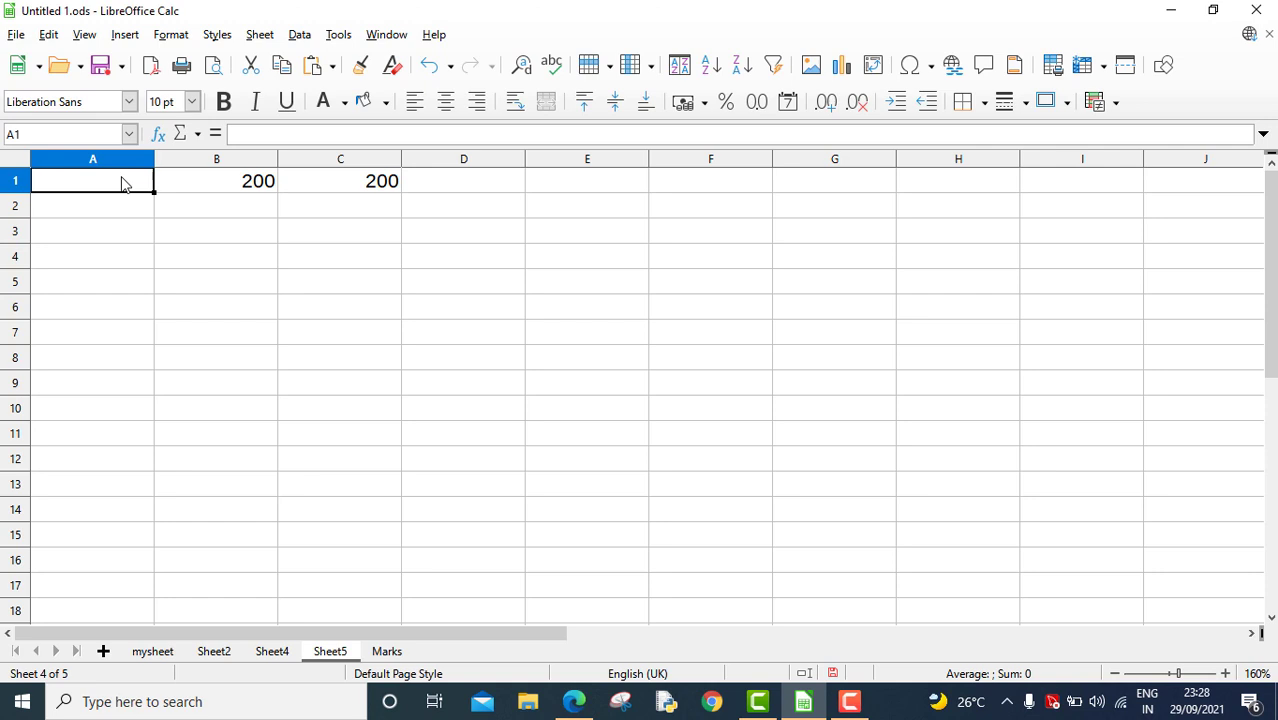
type("=sheet")
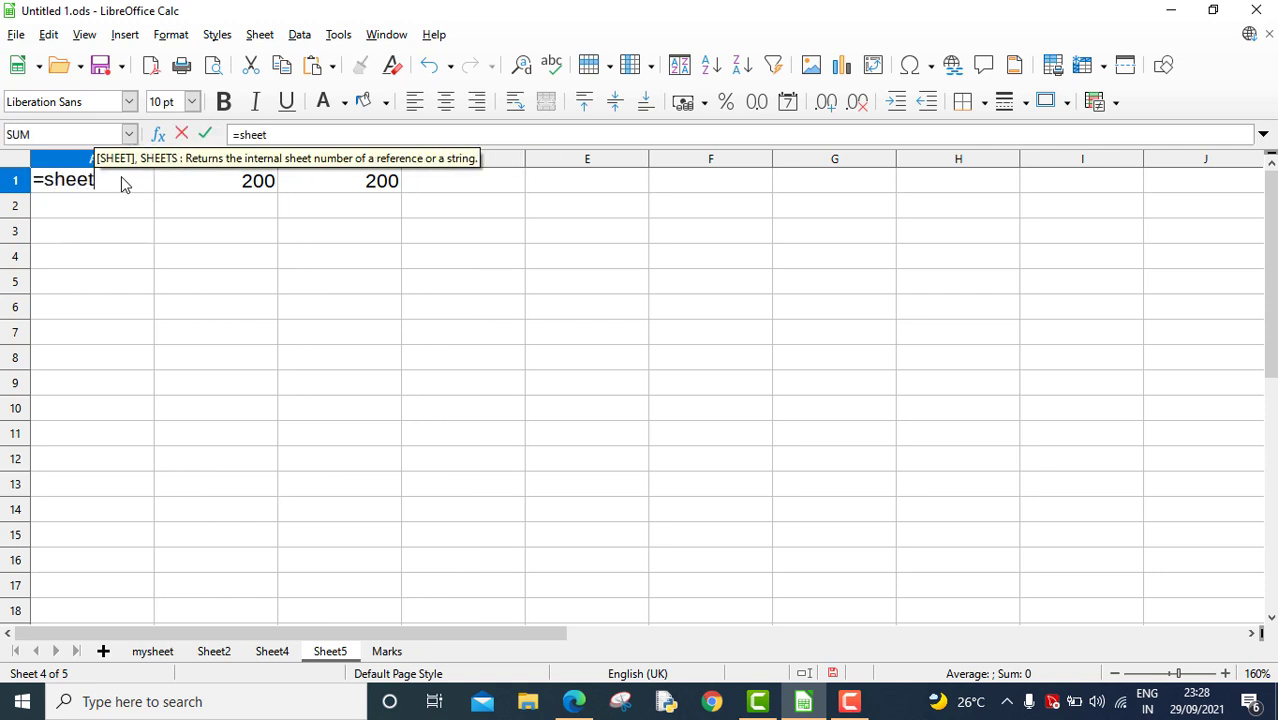
type("2.")
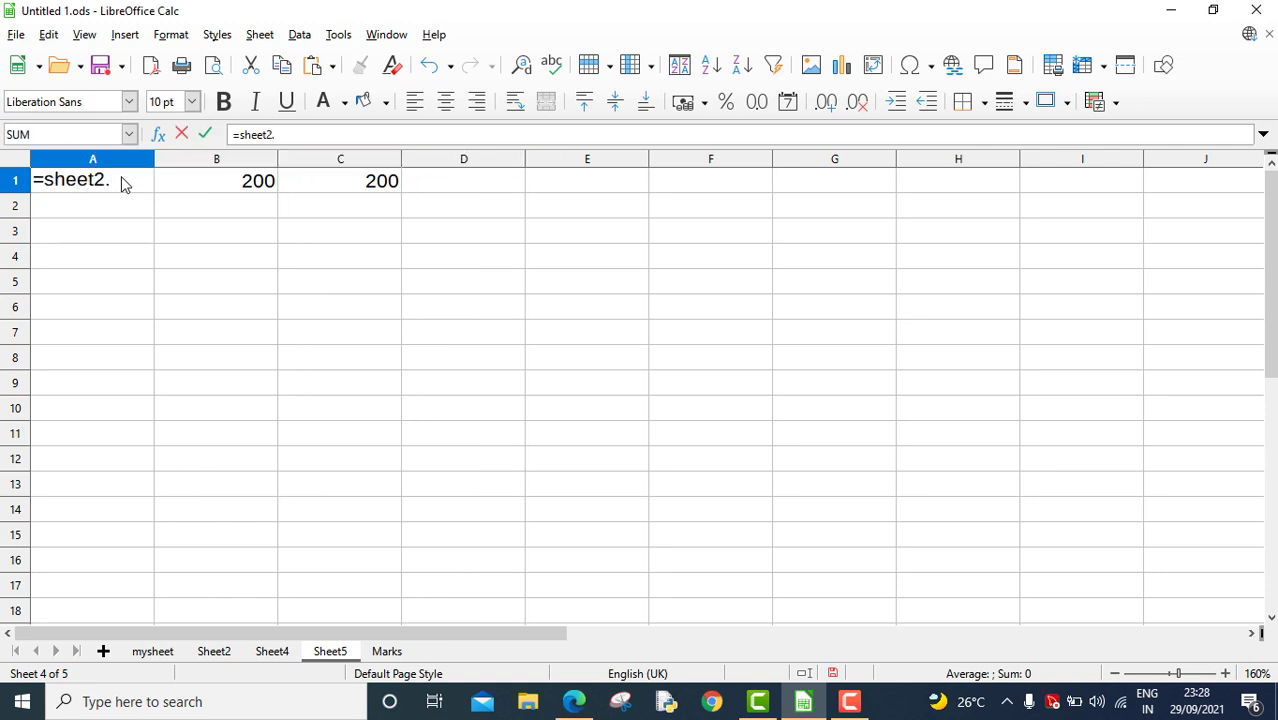
type("A1")
key("Return")
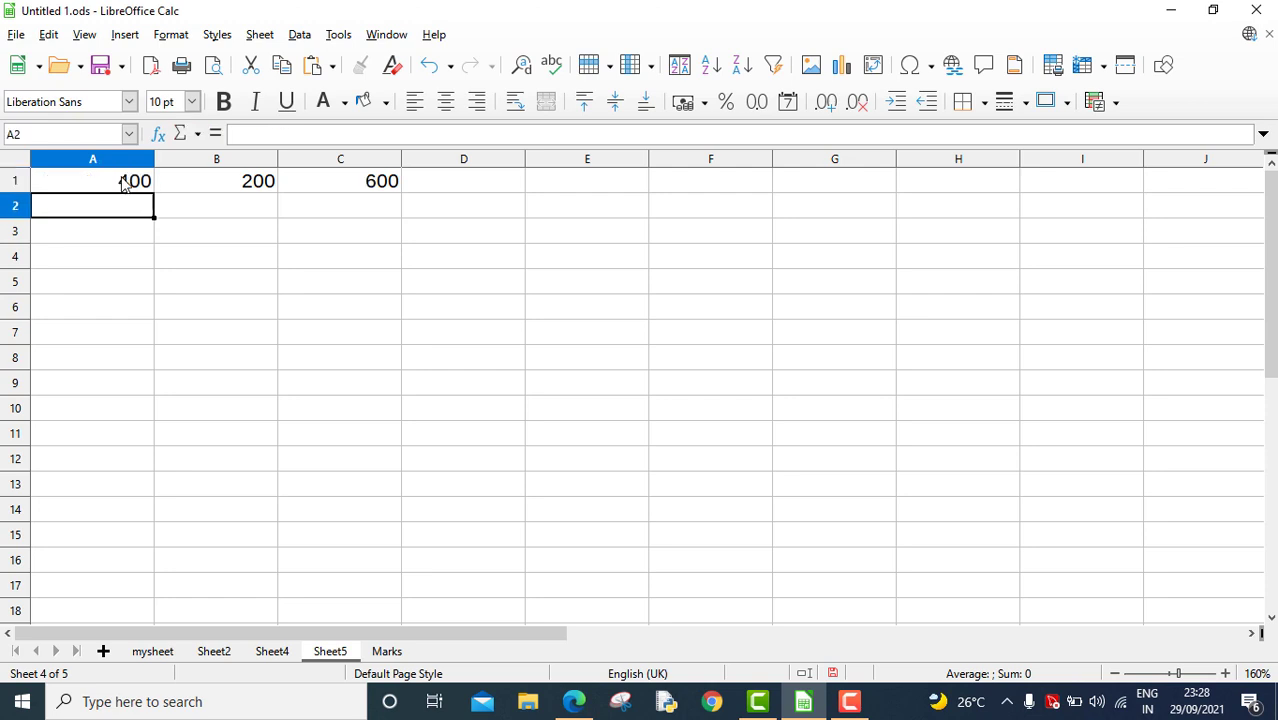
Step: Replace the contents of cell B1 on Sheet5 with the manually written reference =sheet4.A1, and review the formulas in B1 and A1
left_click(248, 186)
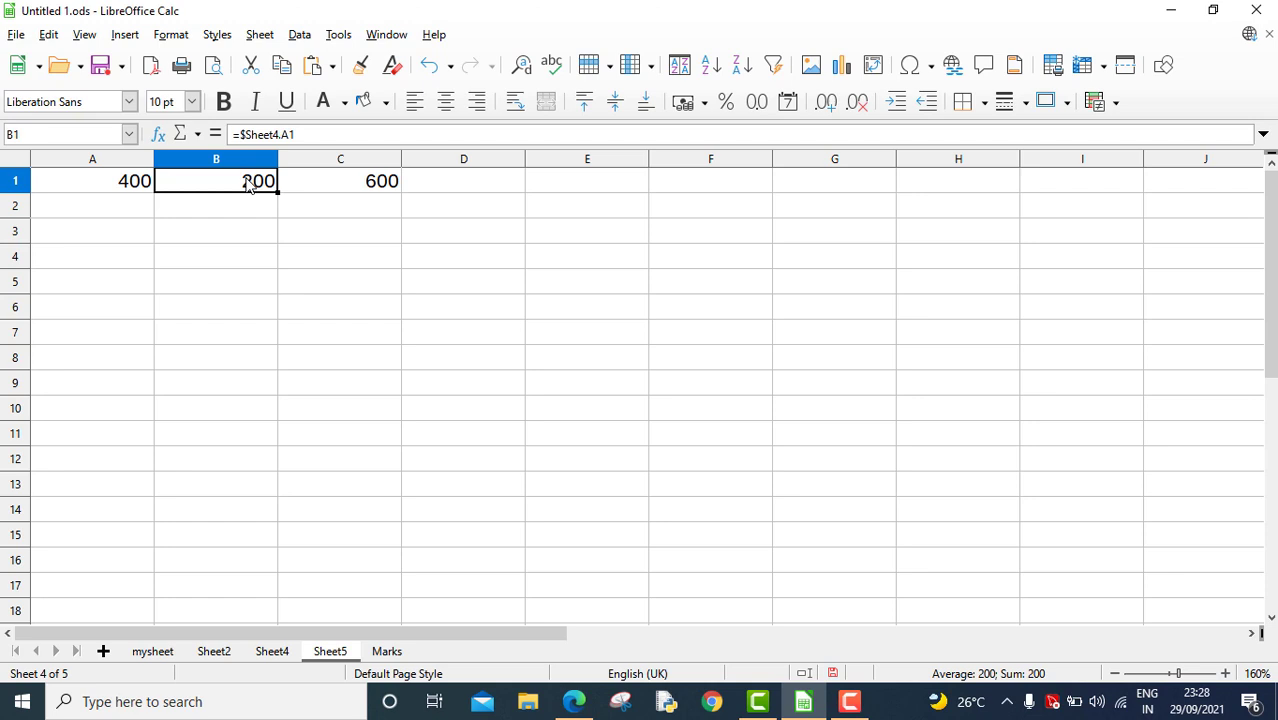
key("Delete")
type("=")
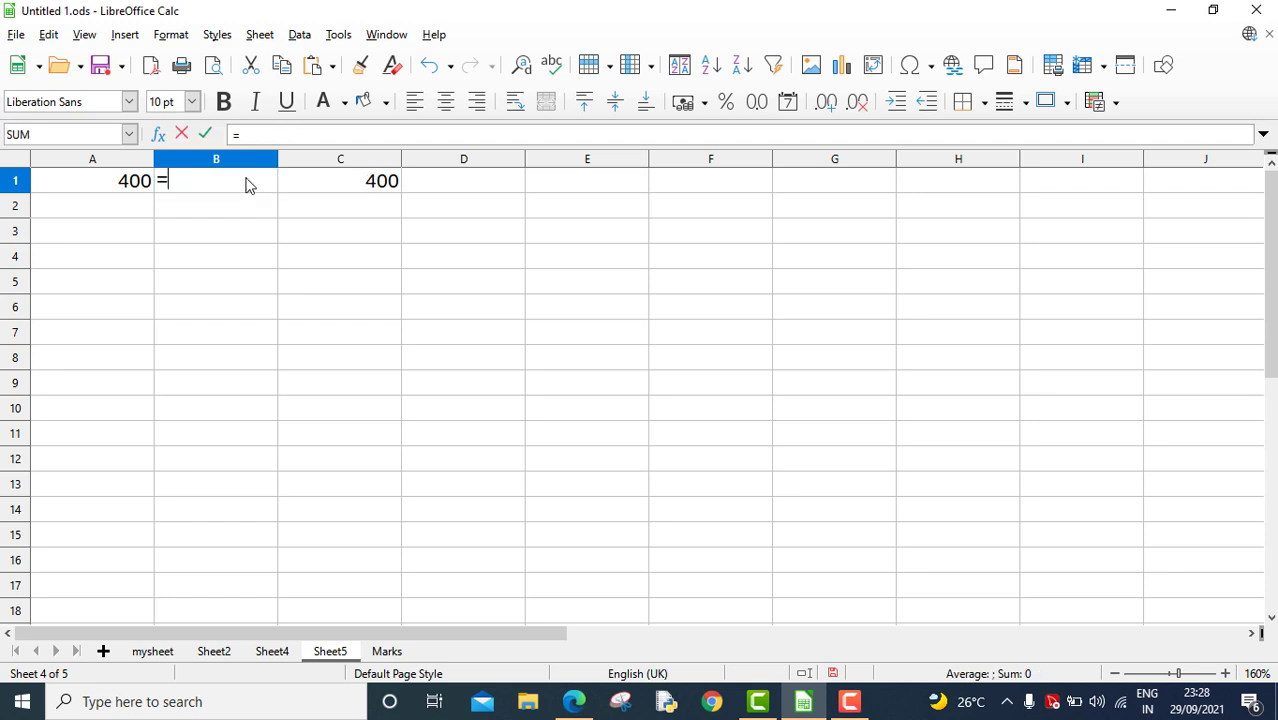
type("sheet")
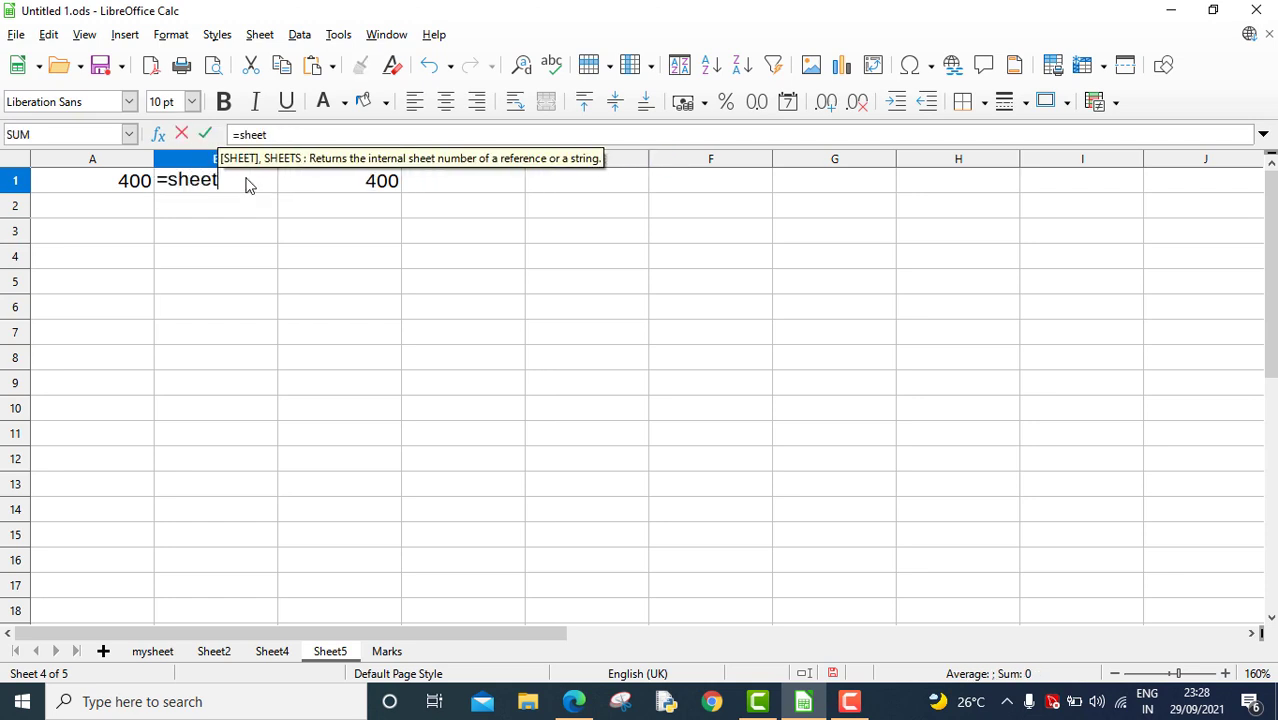
type("4.")
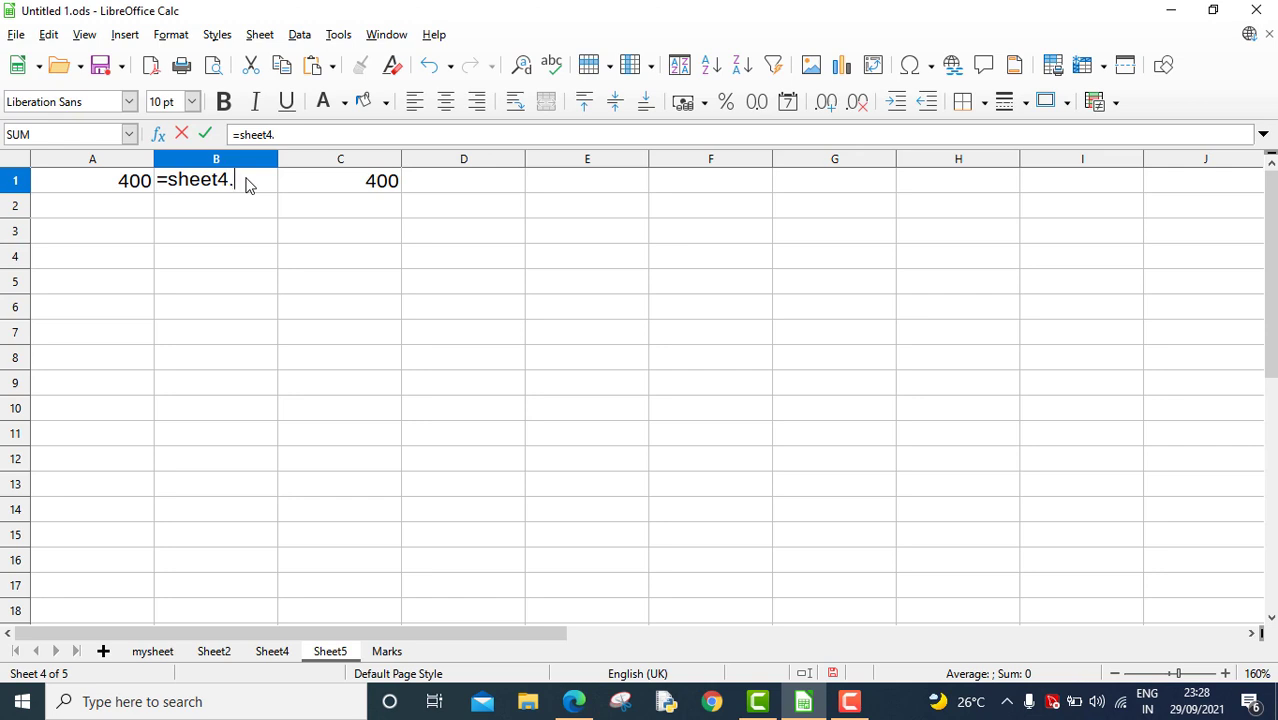
type("A1")
key("Return")
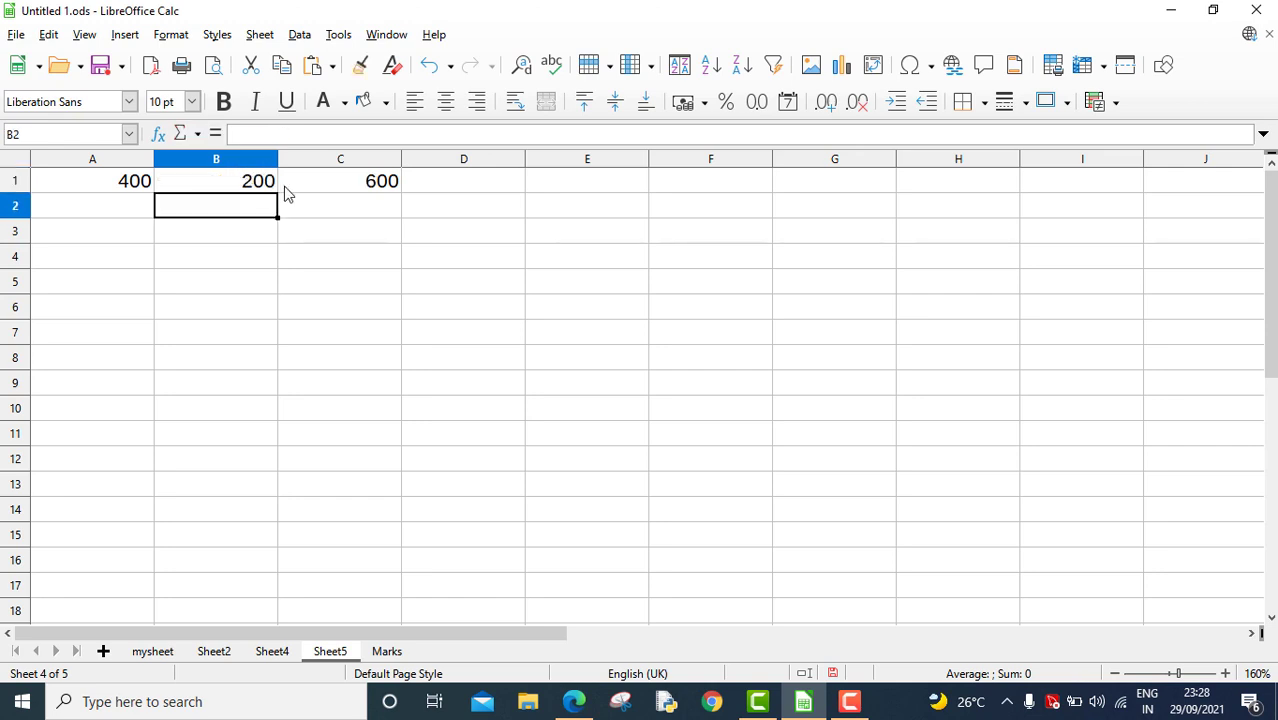
left_click(244, 182)
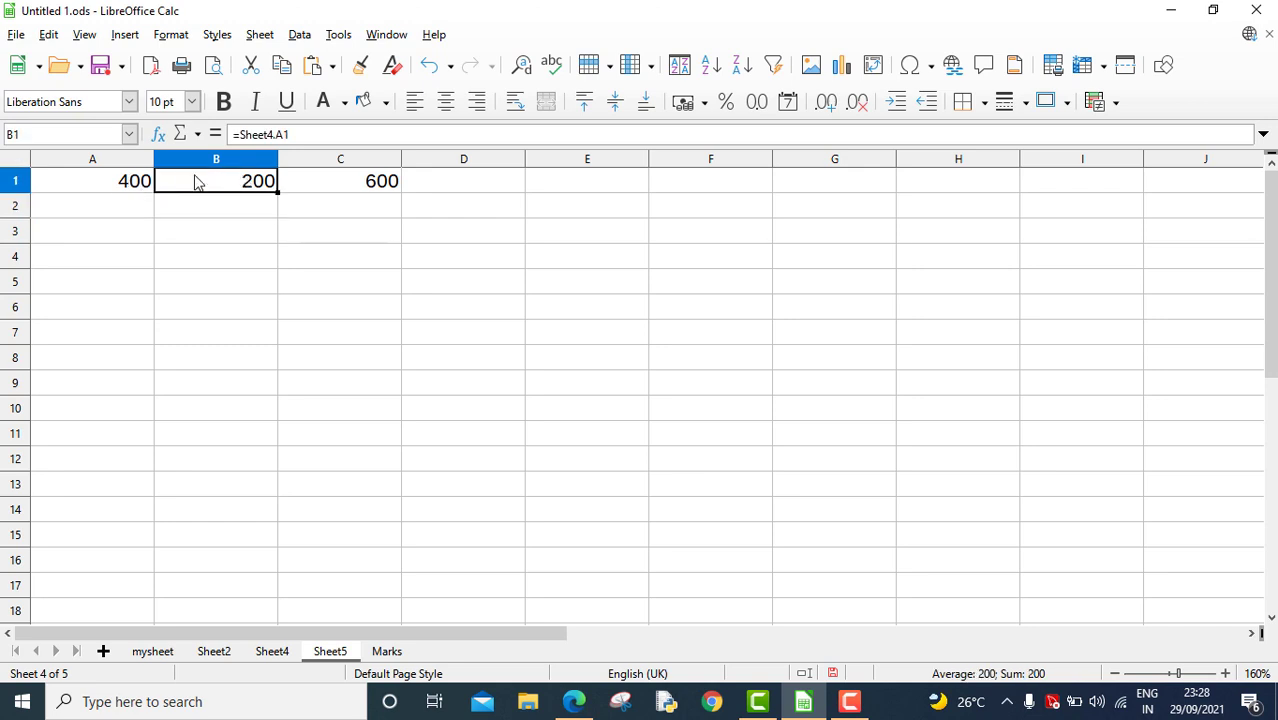
left_click(110, 182)
left_click(222, 188)
Step: Switch to the PDF textbook in Edge and read the steps for mouse and keyboard references, through to the Referencing Other Worksheets section
left_click(575, 701)
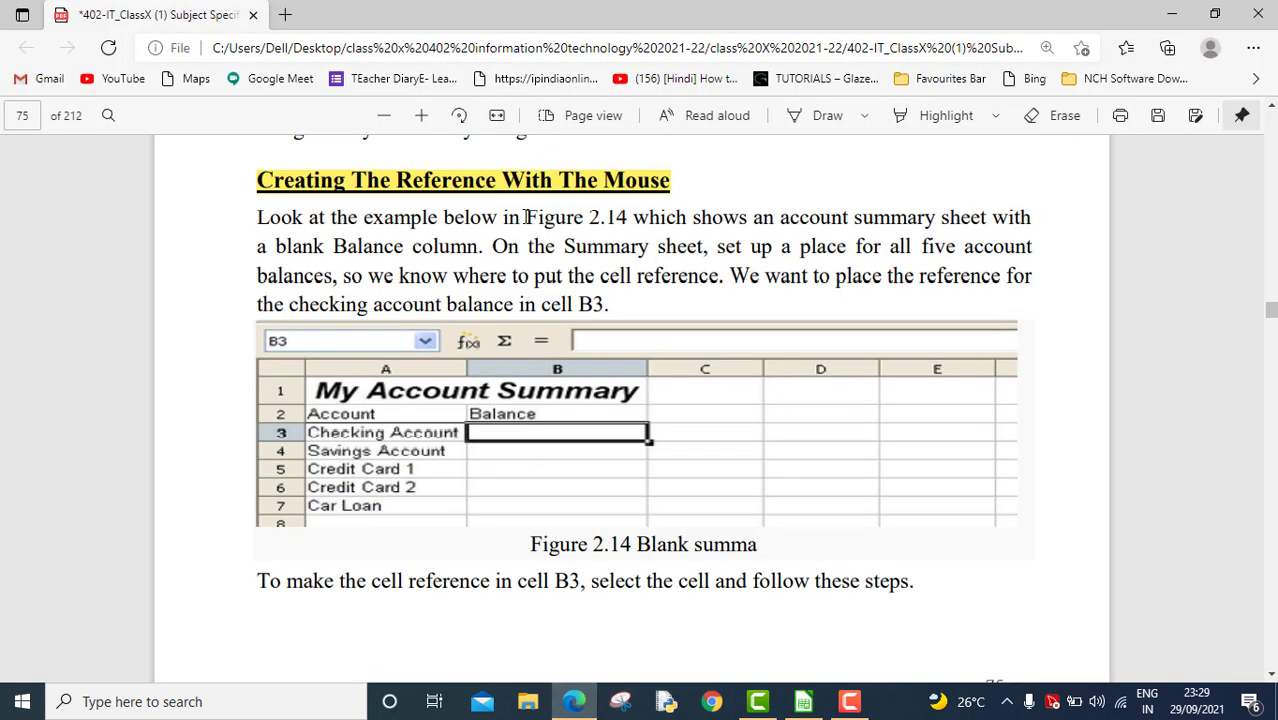
scroll(615, 428, "down", 8)
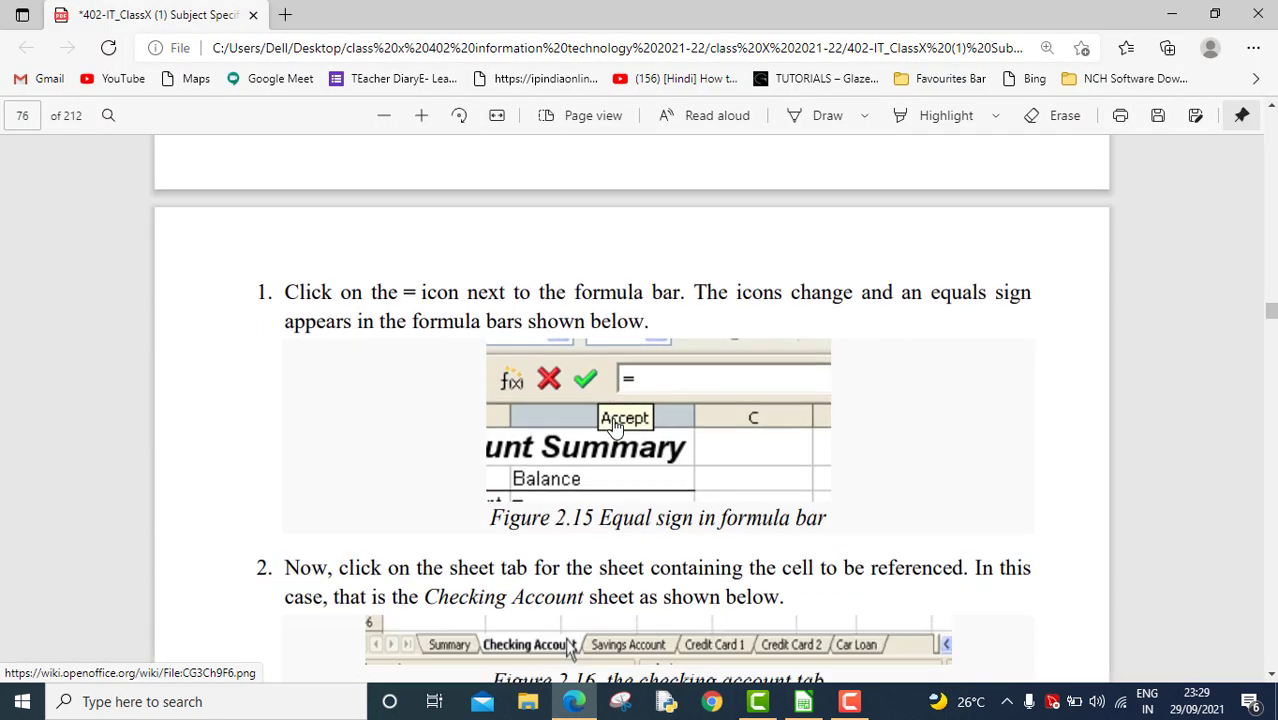
scroll(615, 428, "down", 3)
scroll(615, 428, "down", 12)
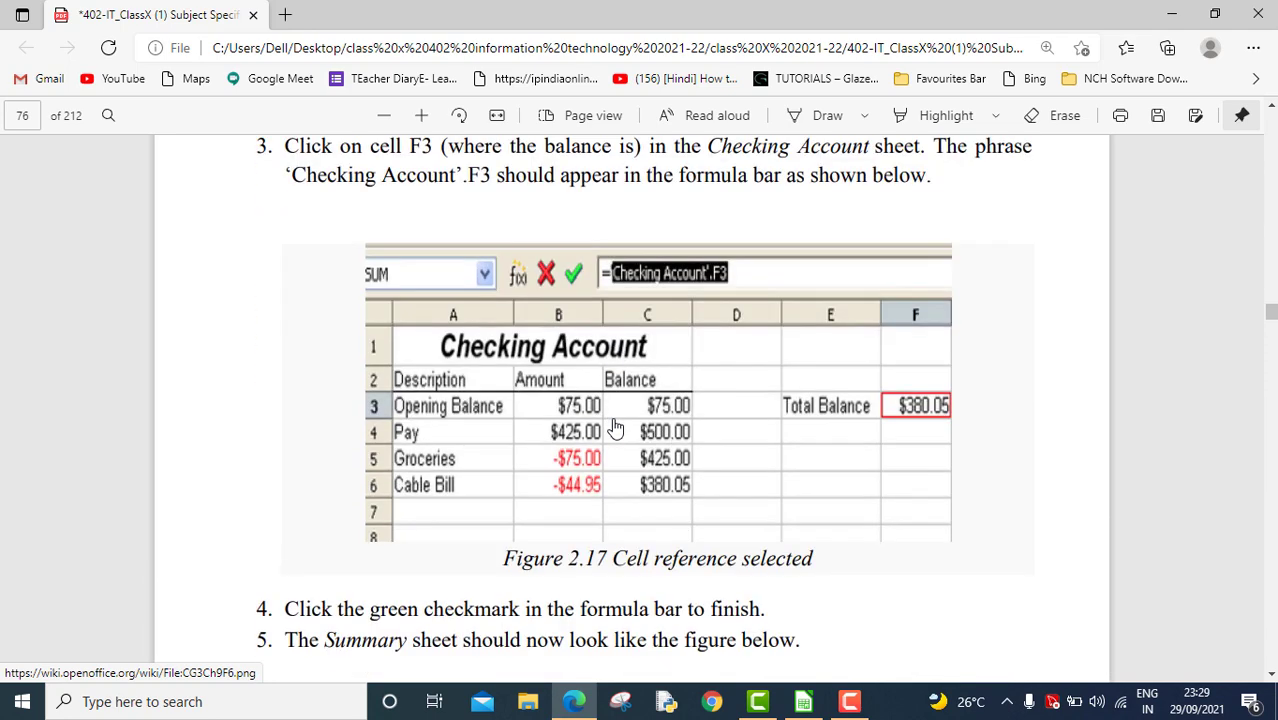
scroll(615, 428, "down", 9)
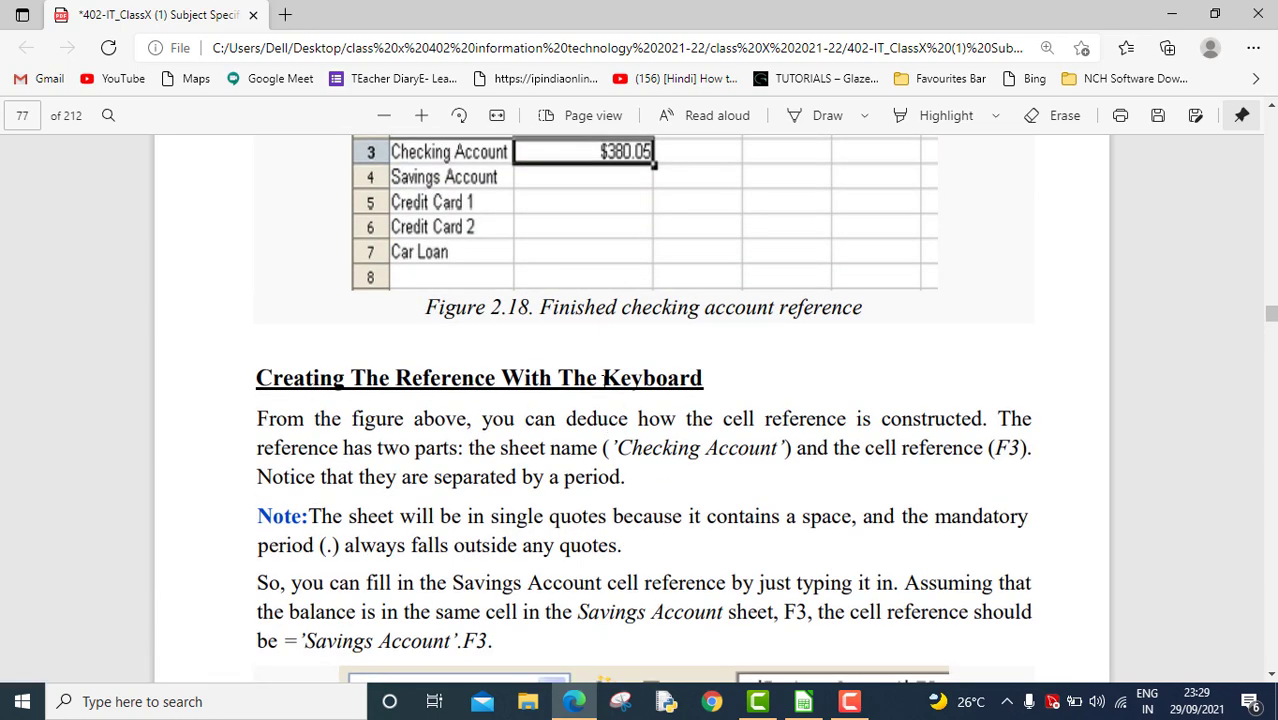
scroll(600, 416, "down", 5)
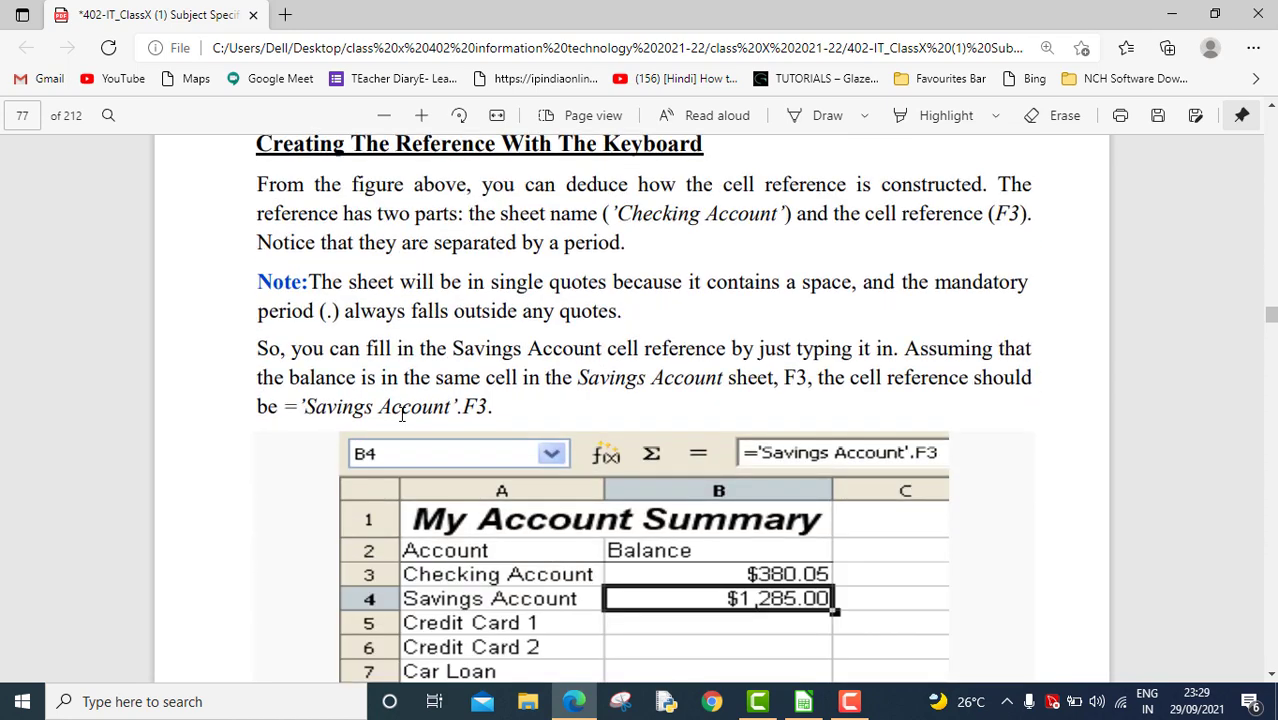
scroll(638, 420, "down", 5)
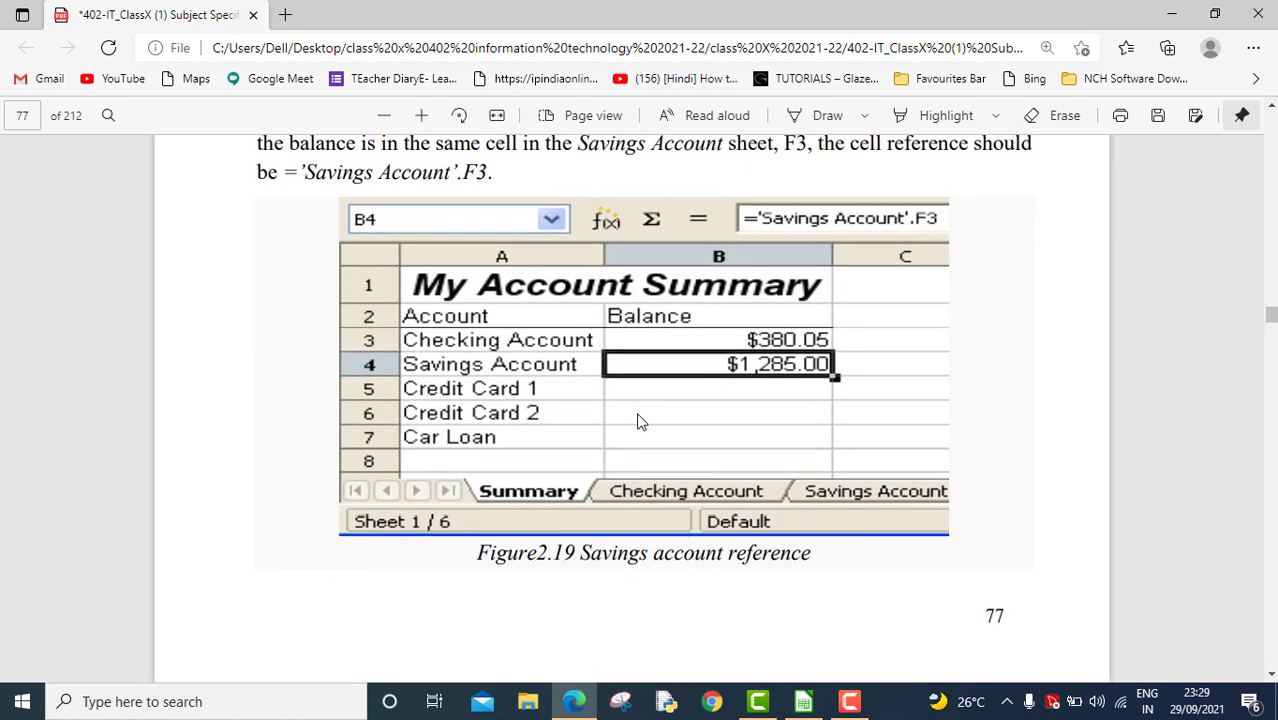
scroll(641, 422, "down", 3)
scroll(641, 422, "down", 5)
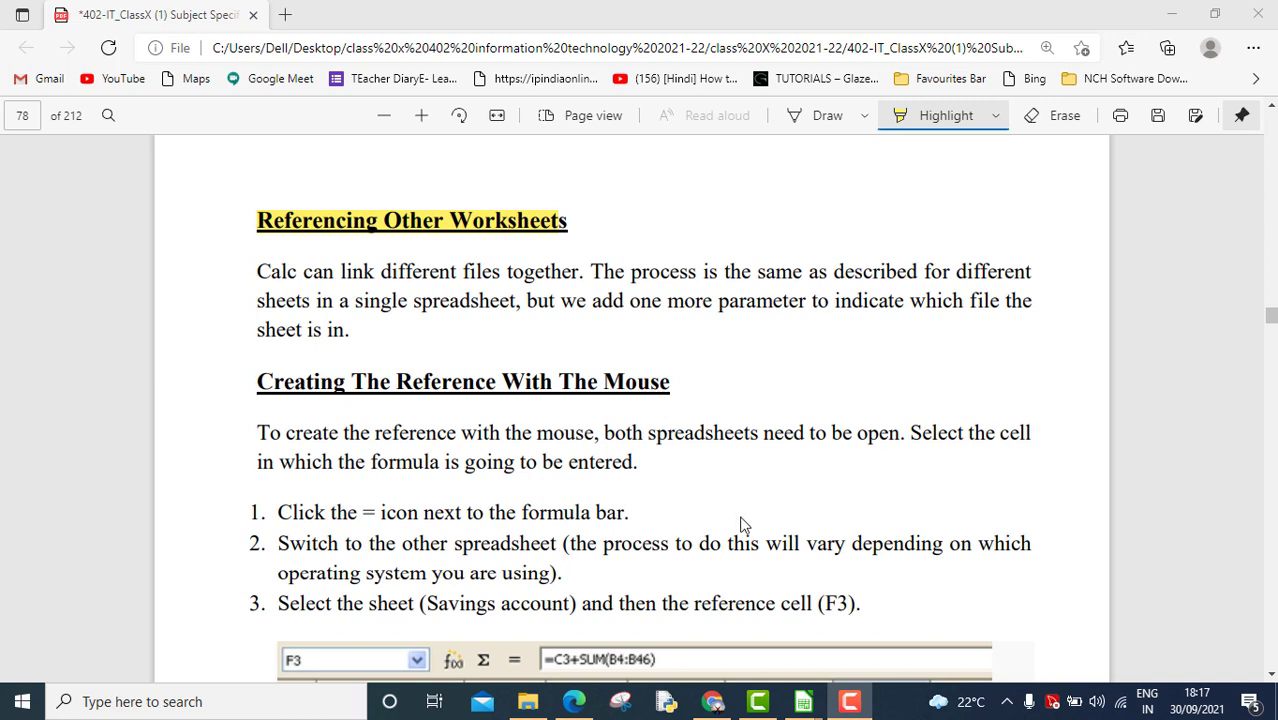
Step: Switch to Calc and compare the Dept sheet of Consolidating Data.ods with the salary sheet of Untitled 1.ods
mouse_move(805, 706)
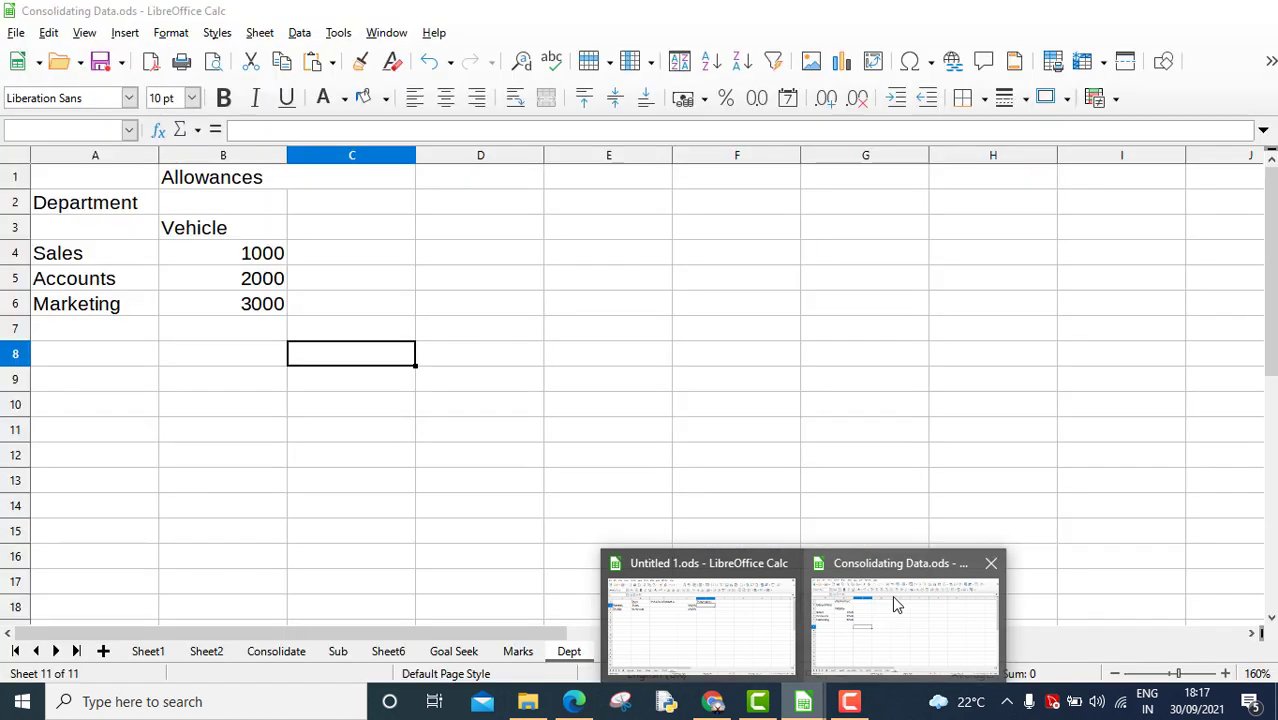
left_click(893, 600)
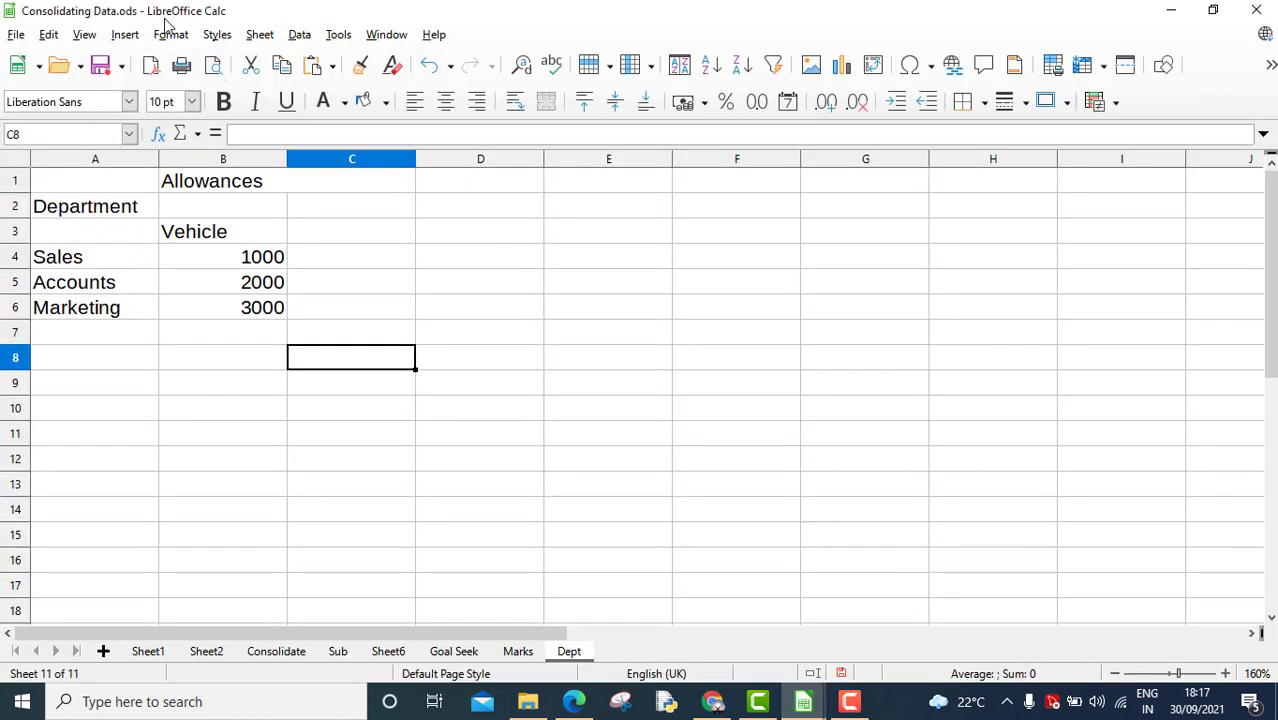
mouse_move(803, 703)
left_click(754, 637)
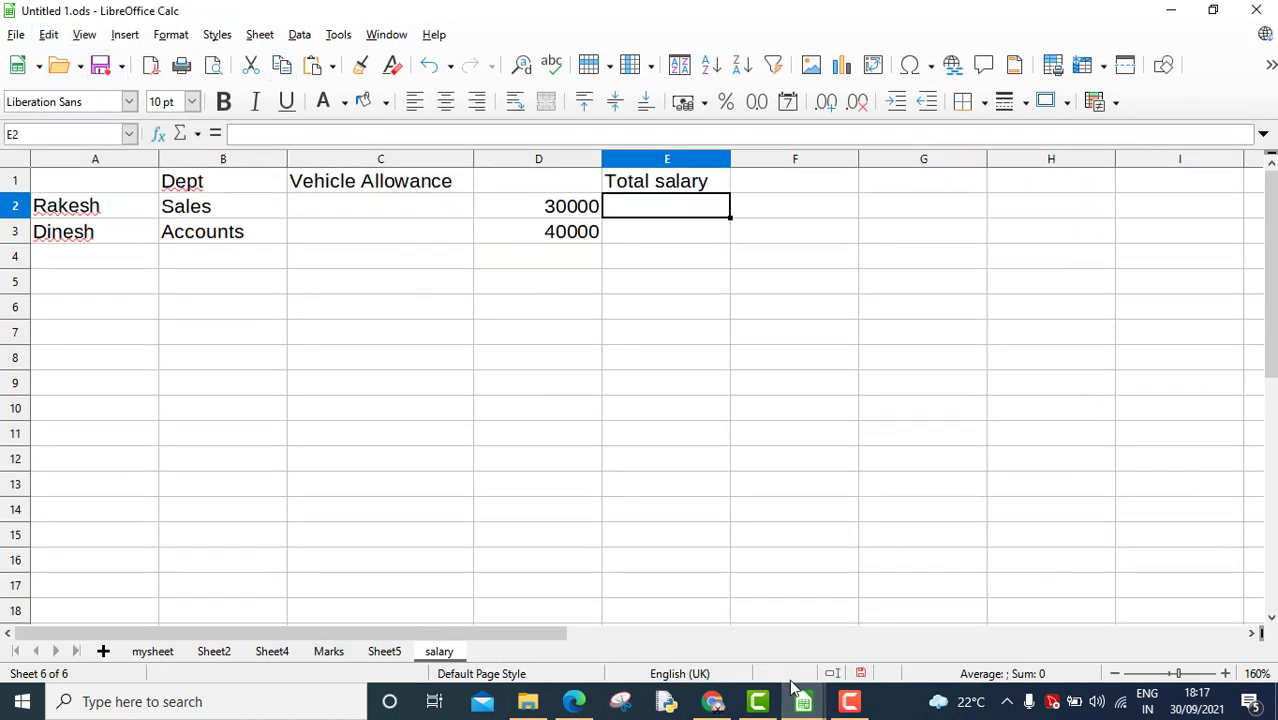
mouse_move(804, 701)
left_click(847, 631)
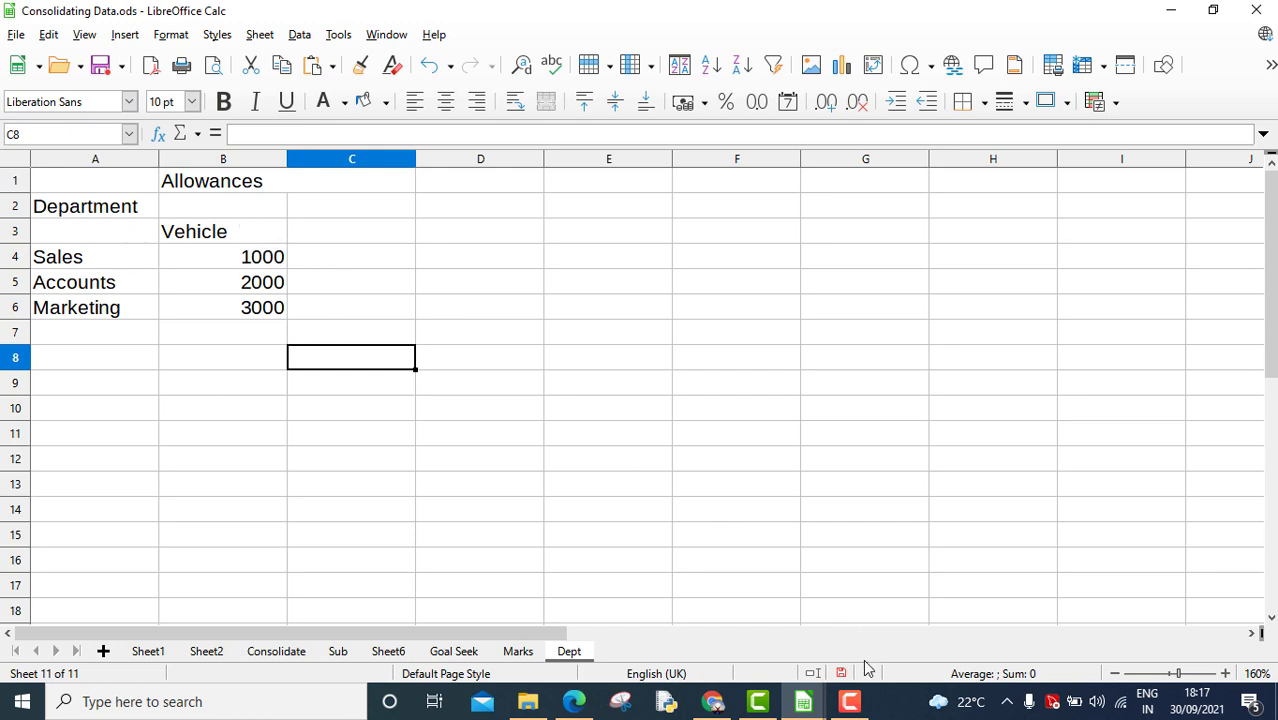
mouse_move(803, 701)
mouse_move(727, 622)
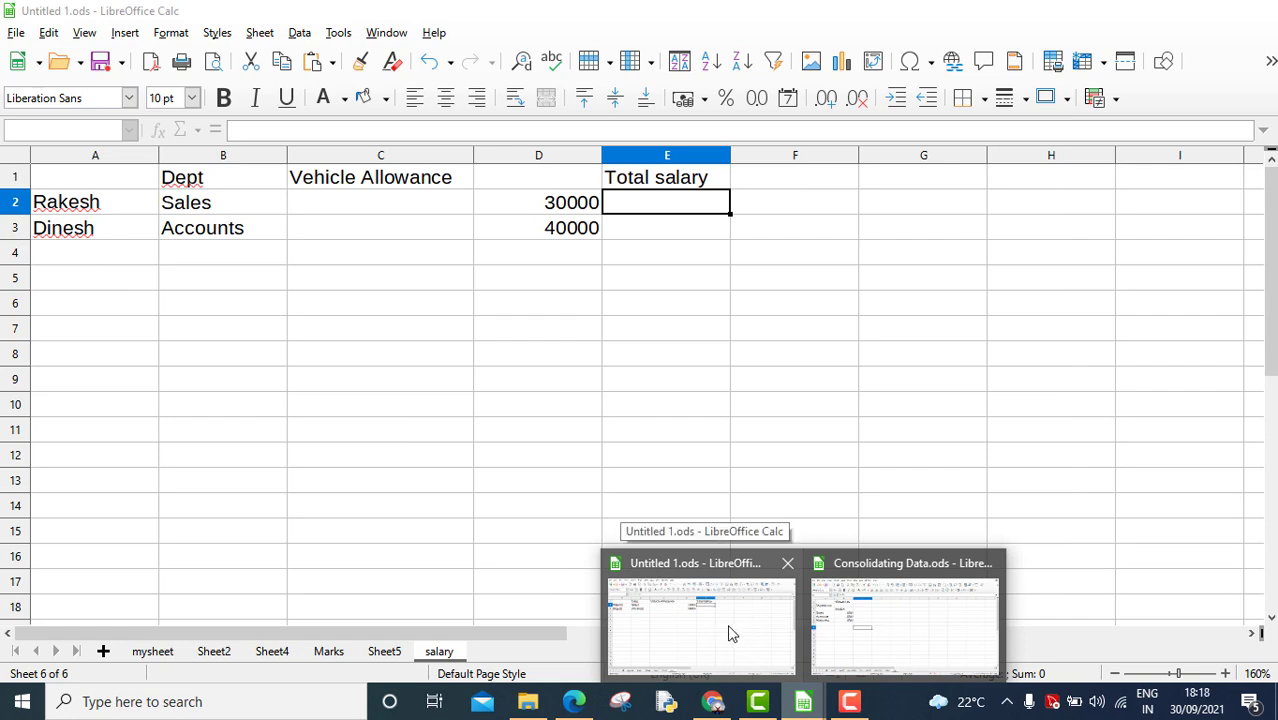
mouse_move(870, 617)
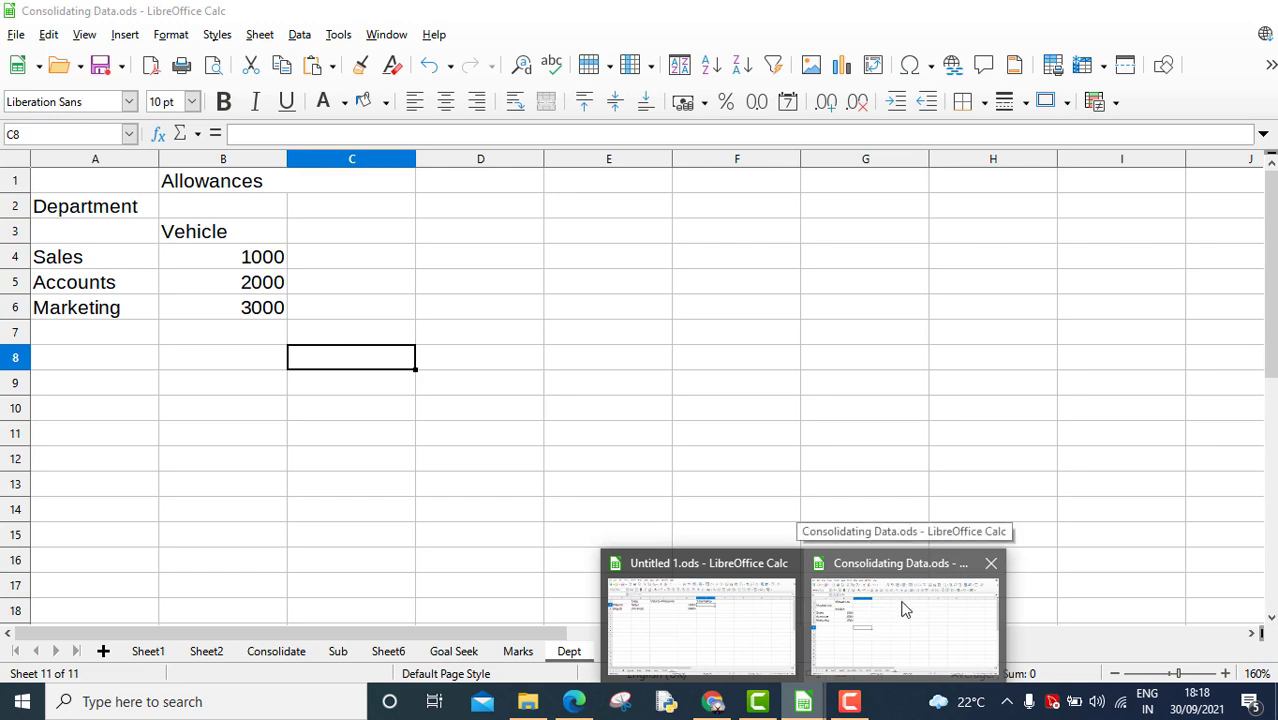
left_click(876, 613)
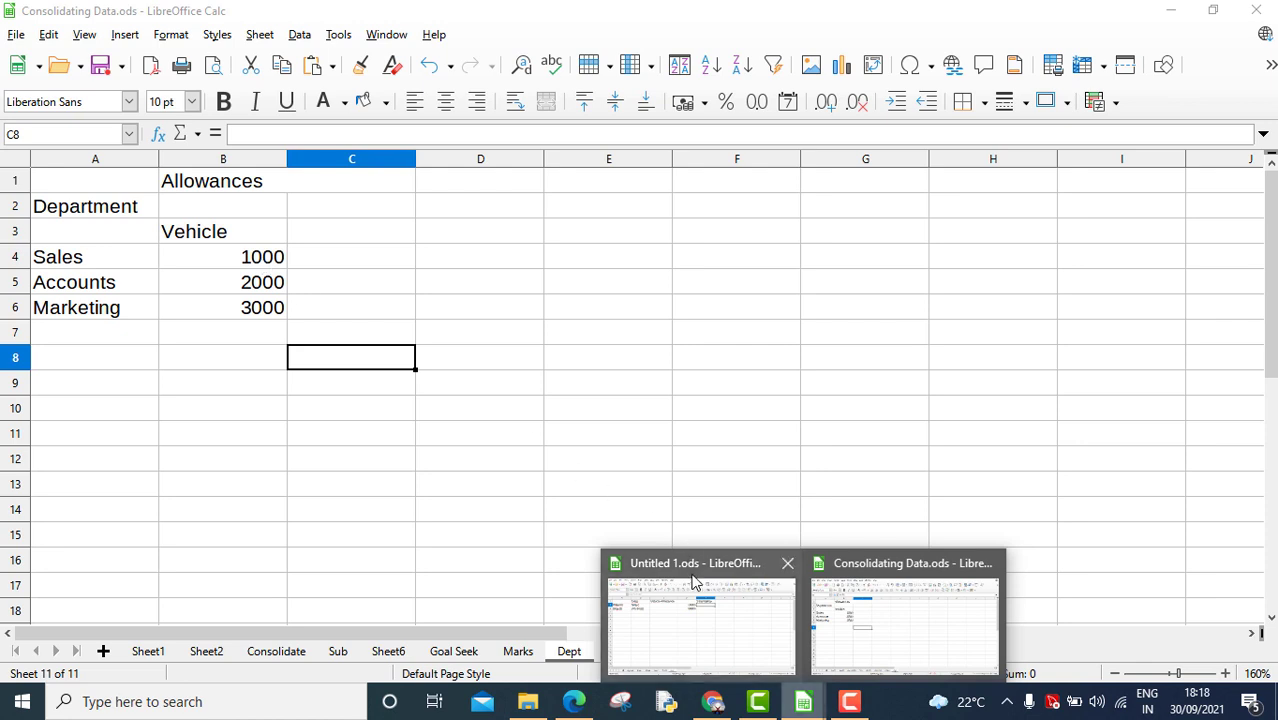
mouse_move(692, 582)
left_click(713, 628)
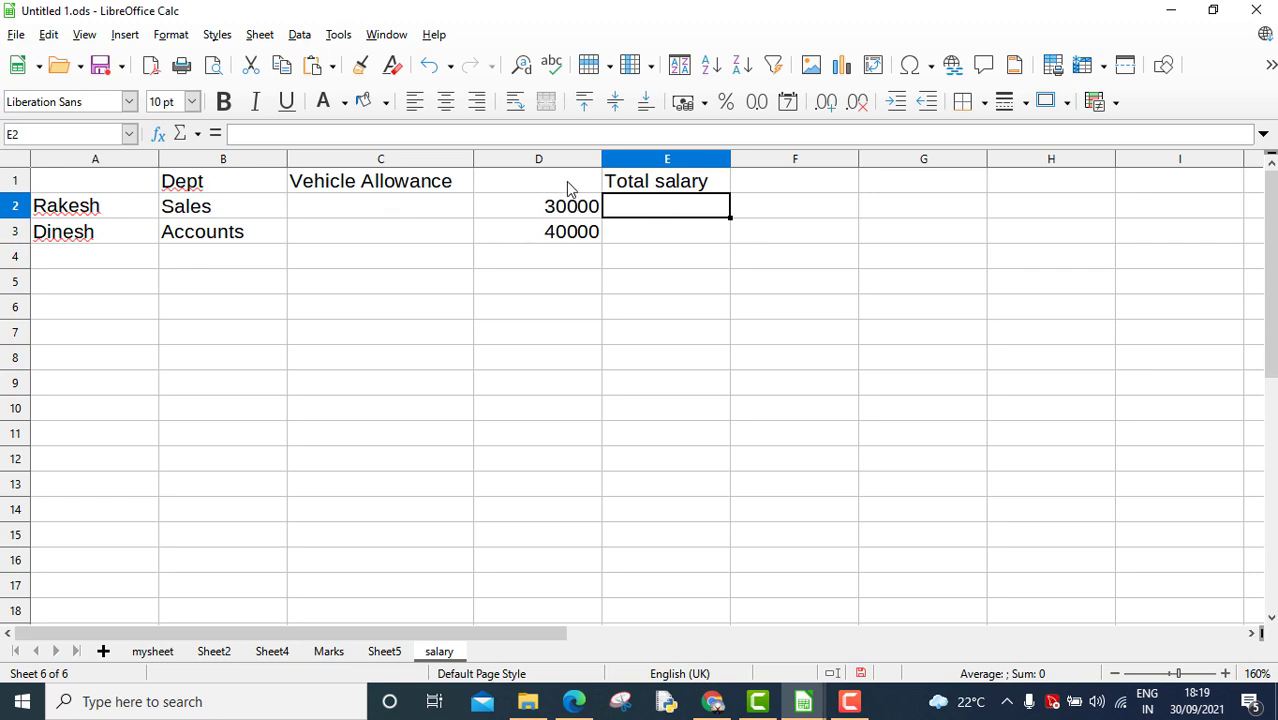
Step: Enter the column heading Basic in cell D1 of the salary sheet
double_click(530, 188)
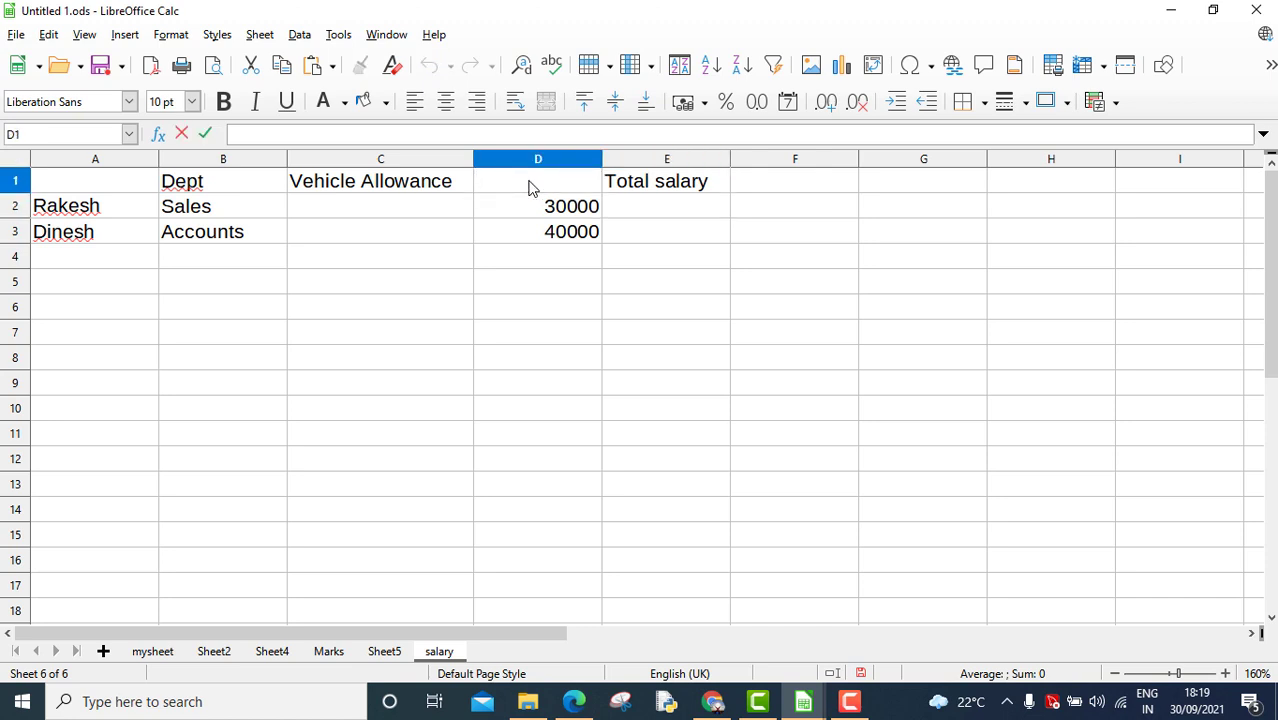
type("Basic")
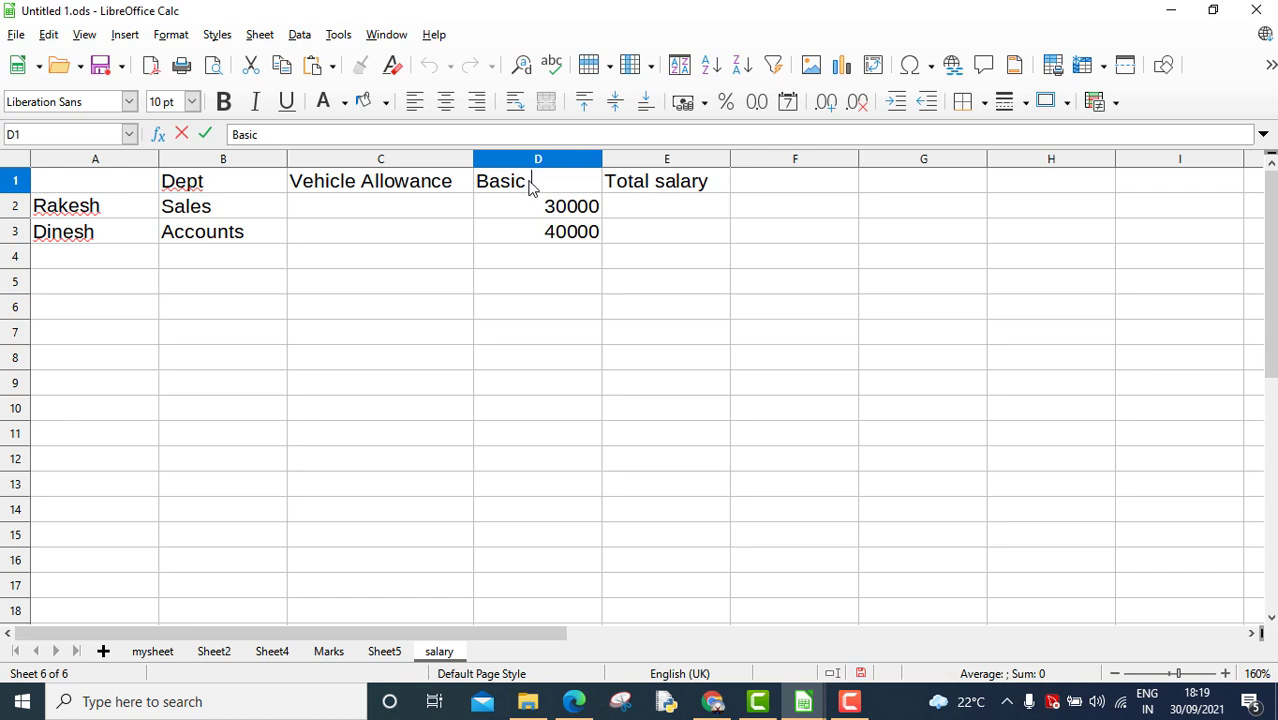
left_click(553, 284)
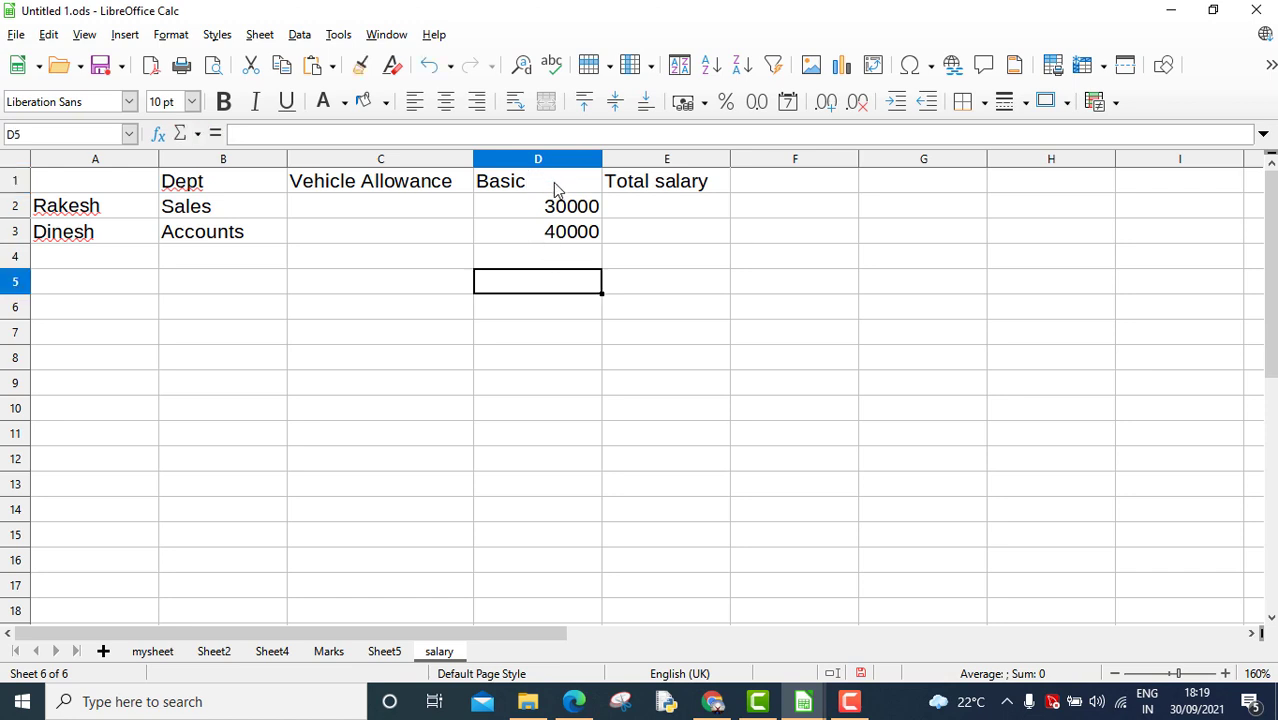
Step: In cell C2 of the salary sheet, create a reference to cell B4 on the Dept sheet of Consolidating Data.ods by picking the source cell
left_click(366, 214)
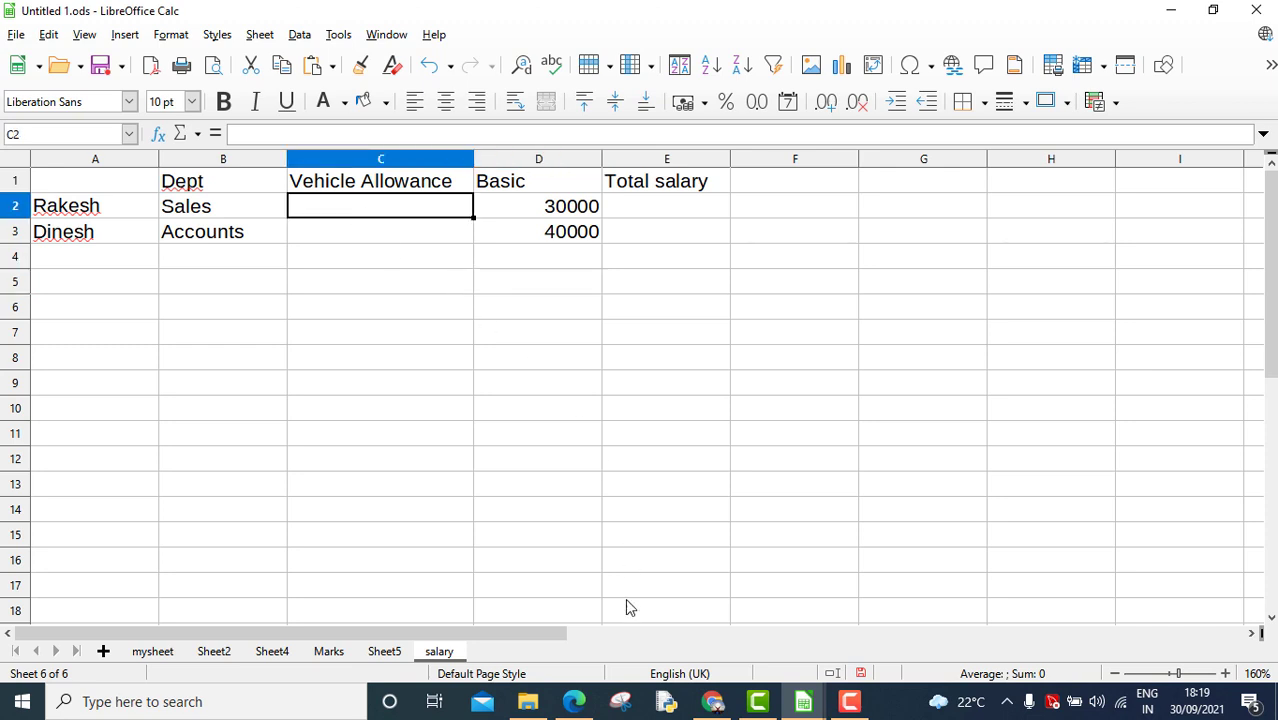
left_click(573, 701)
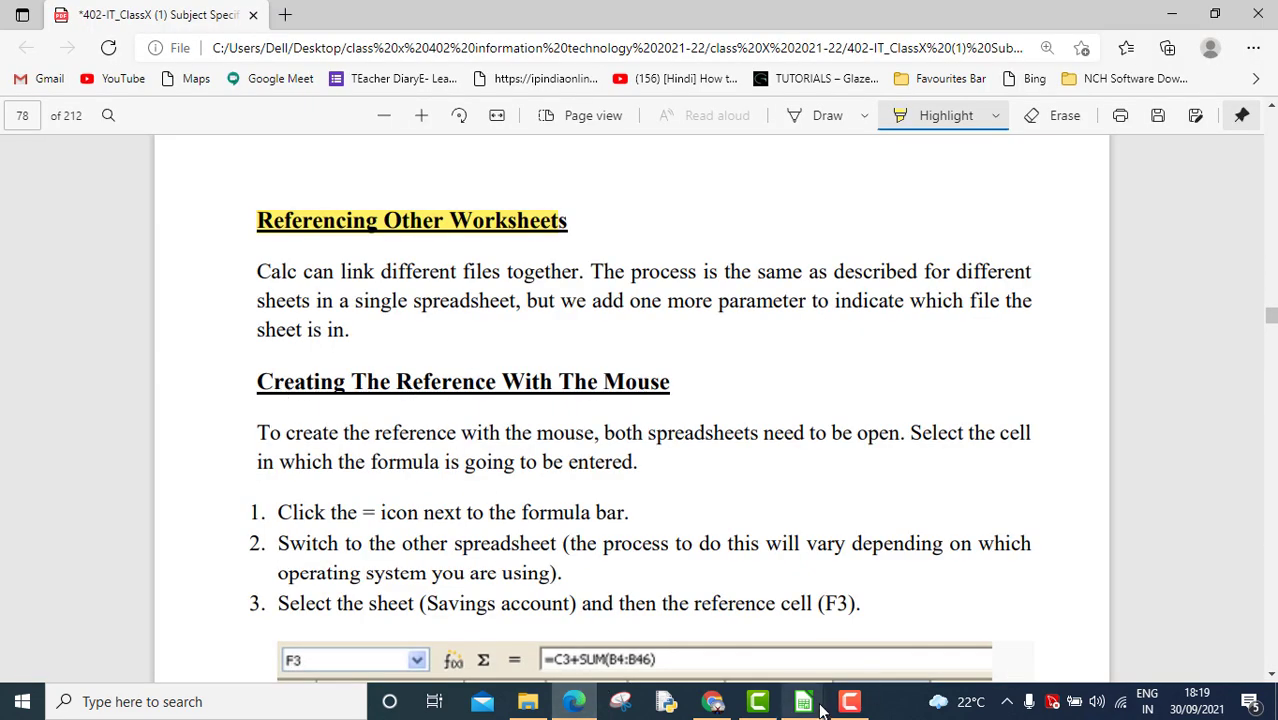
mouse_move(803, 701)
left_click(745, 620)
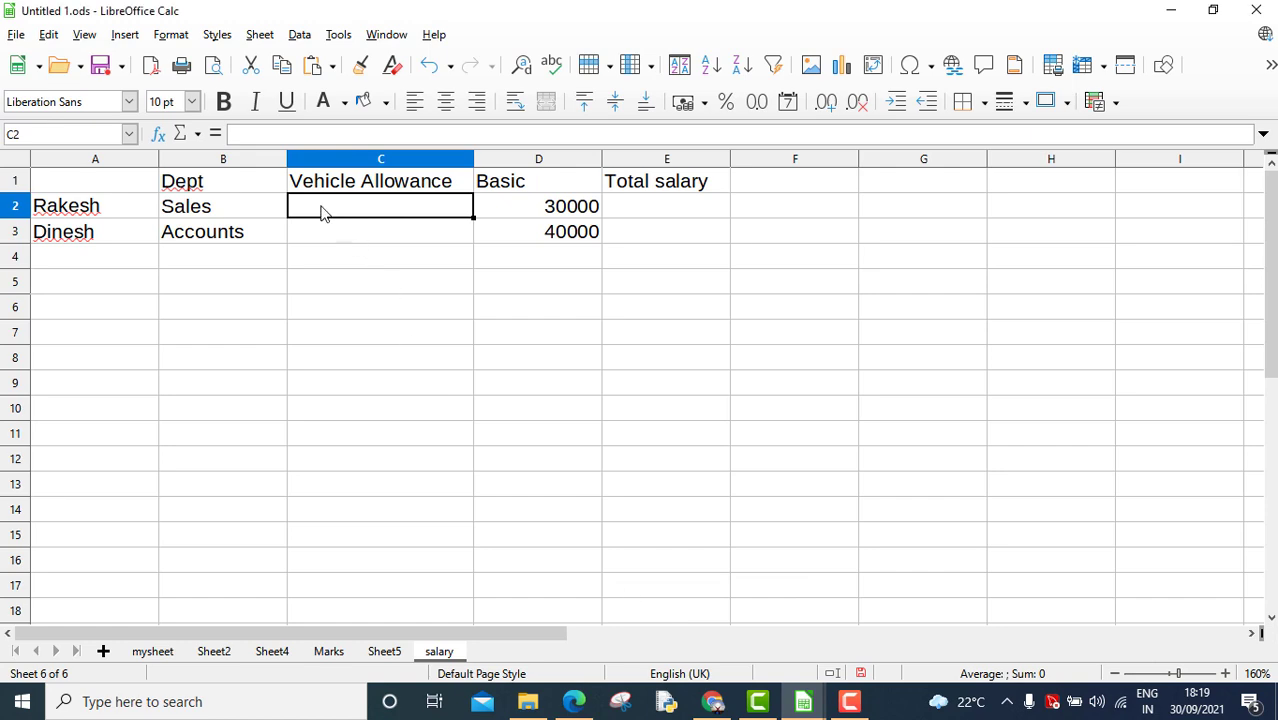
type("=")
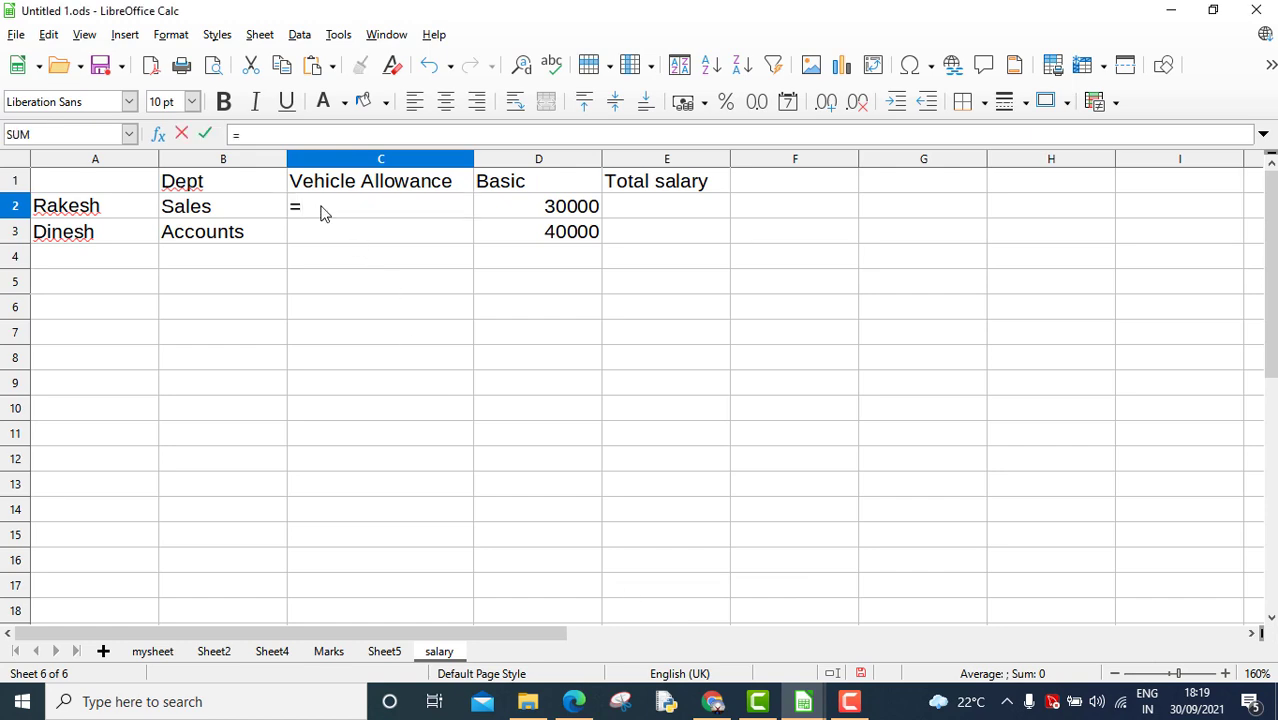
left_click(1173, 17)
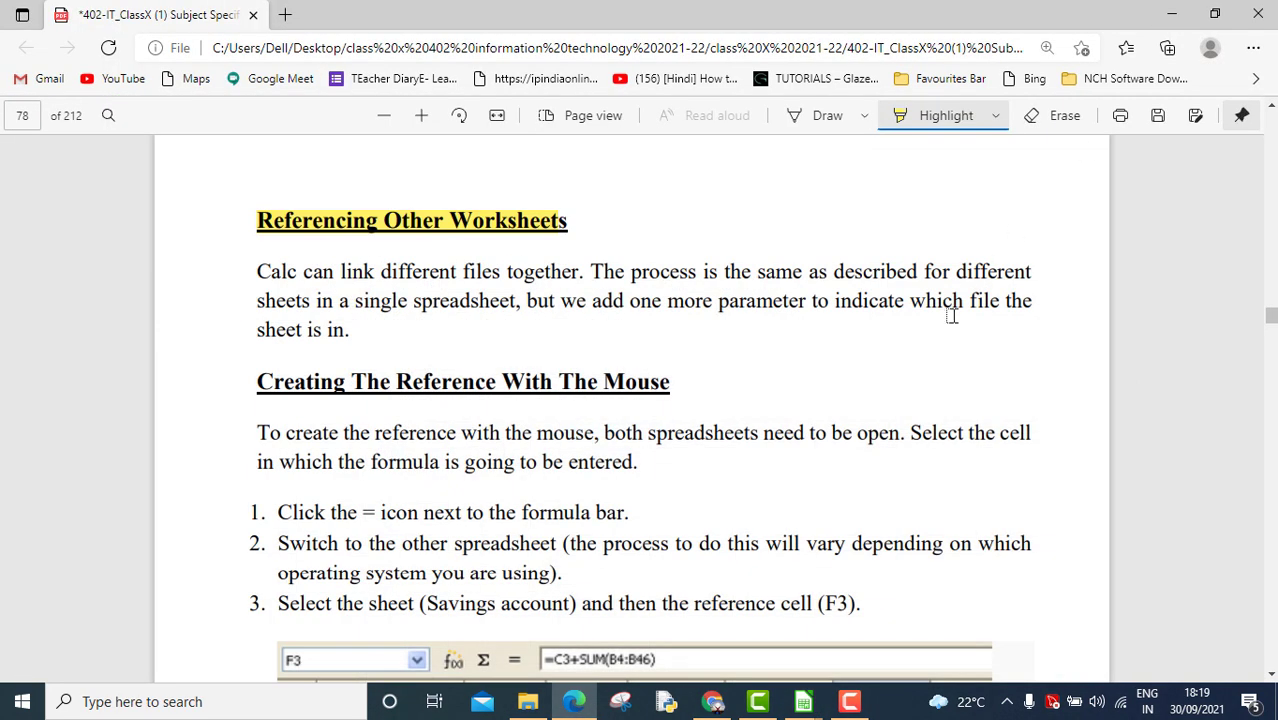
mouse_move(805, 704)
left_click(883, 630)
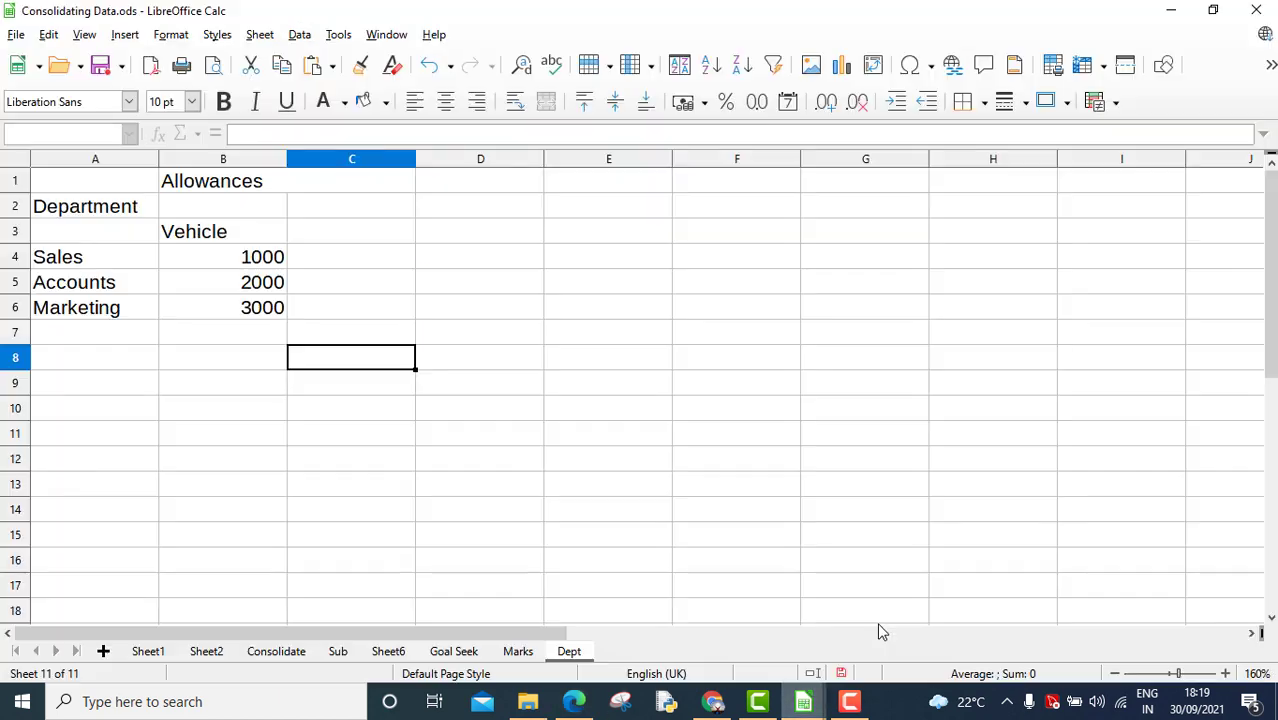
left_click(249, 261)
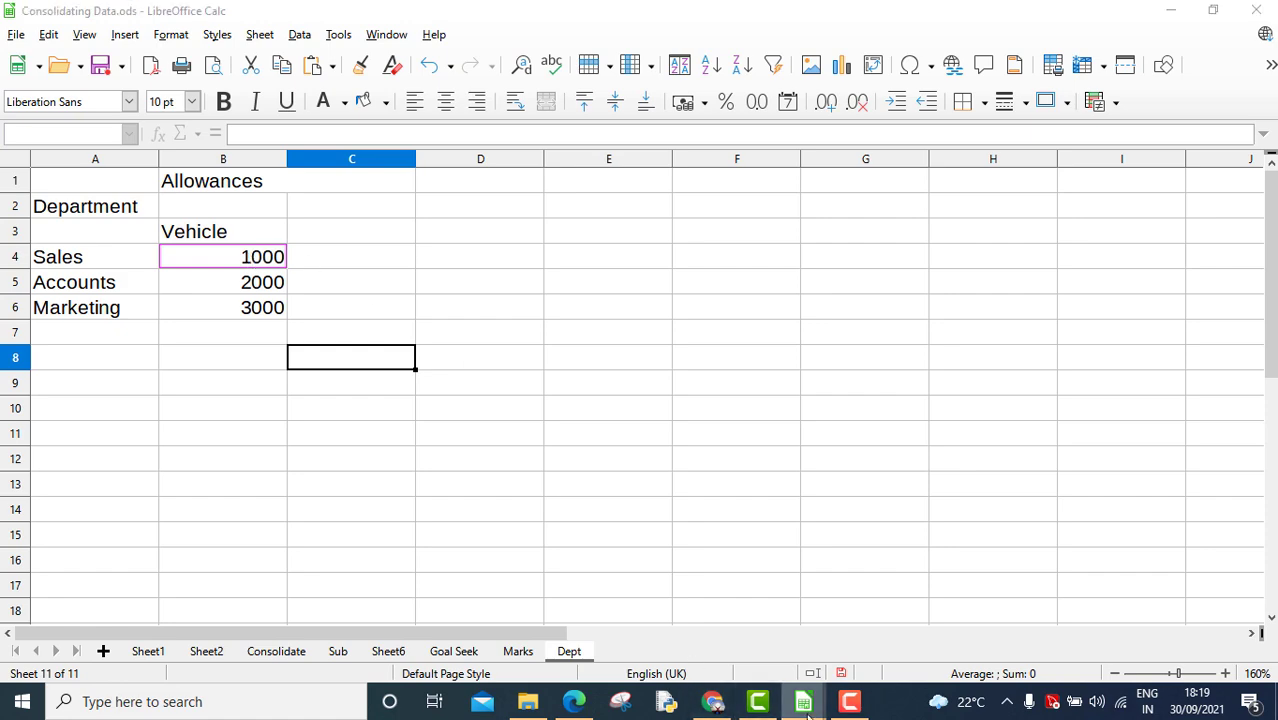
mouse_move(808, 712)
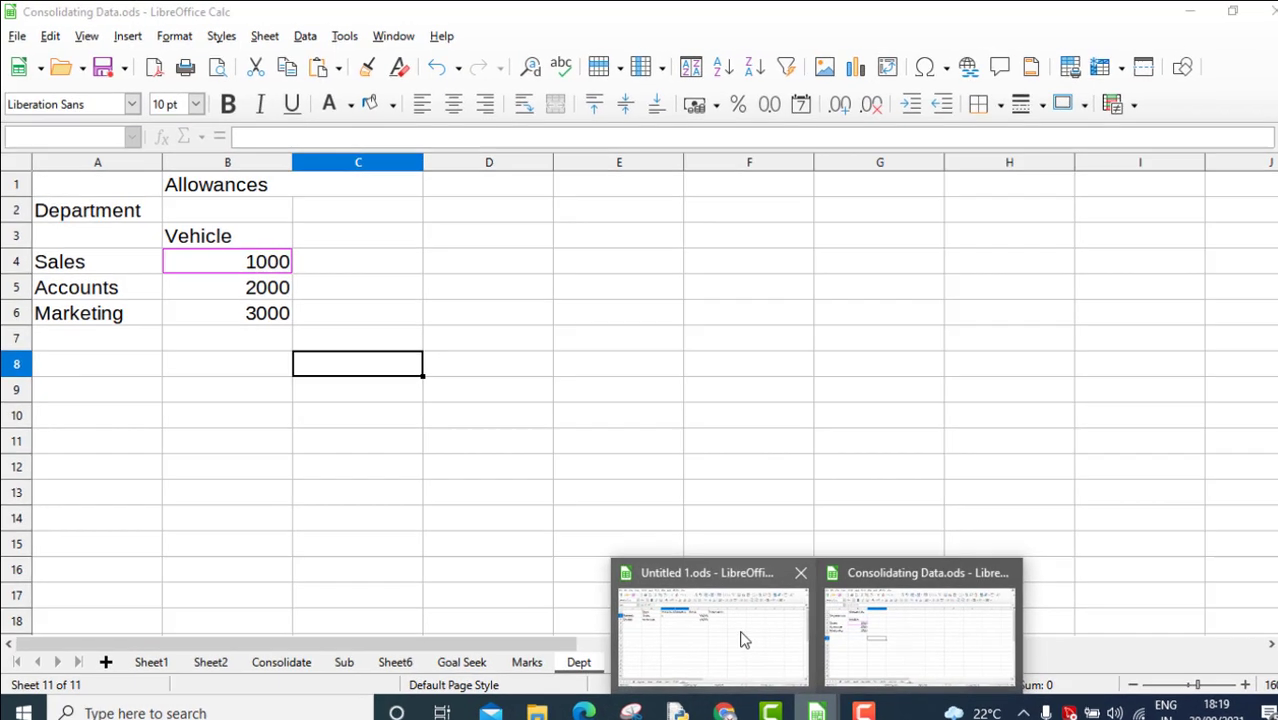
left_click(742, 639)
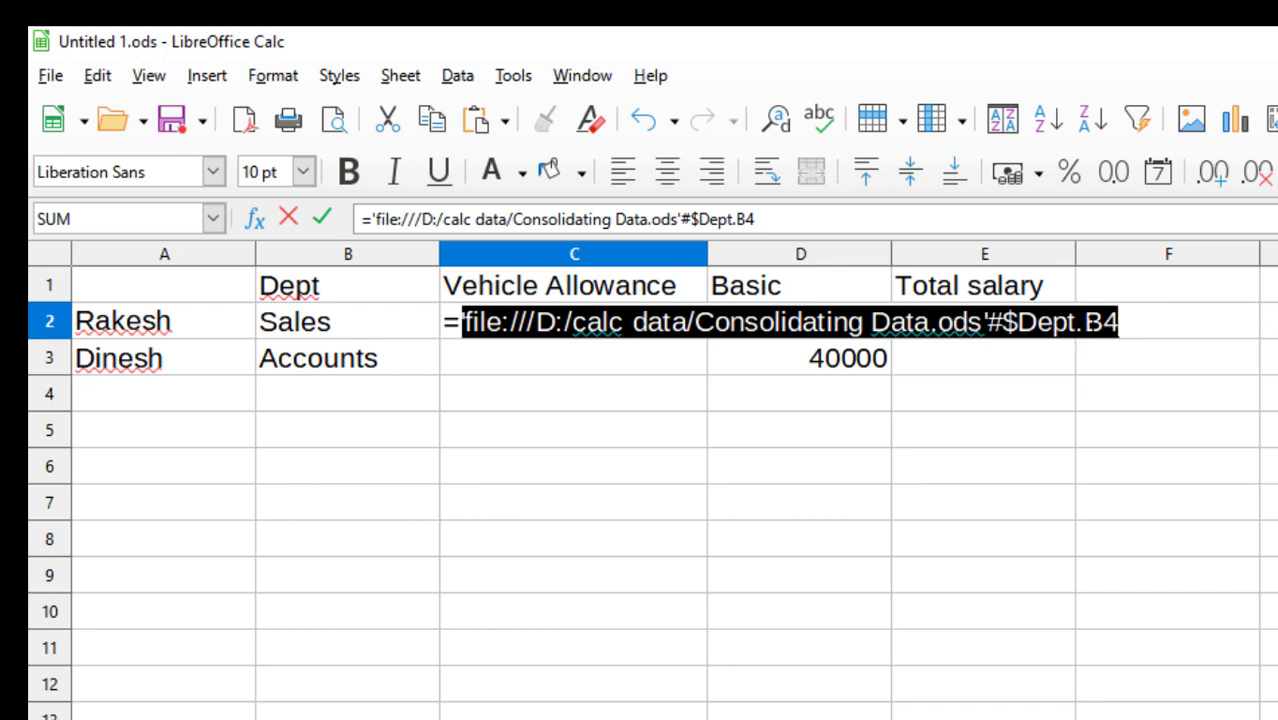
key("Return")
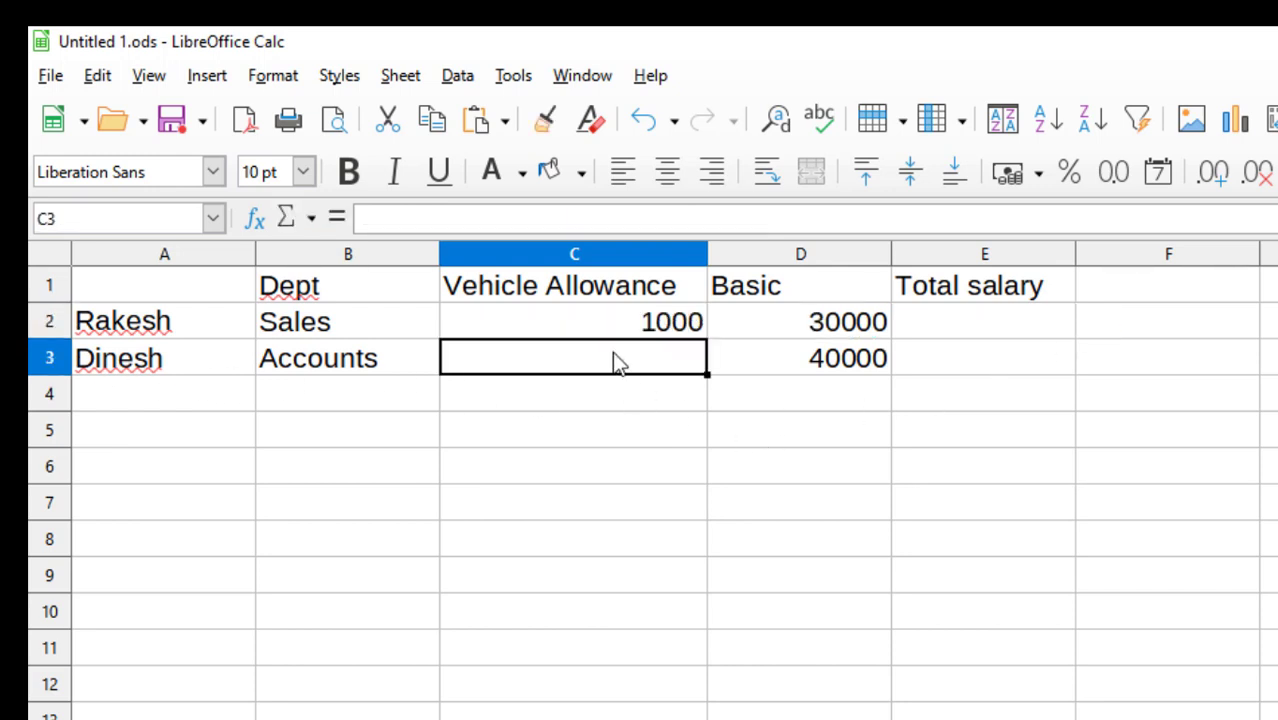
Step: Switch to the PDF textbook in Edge and read the Creating The Reference With The Keyboard section
type("=")
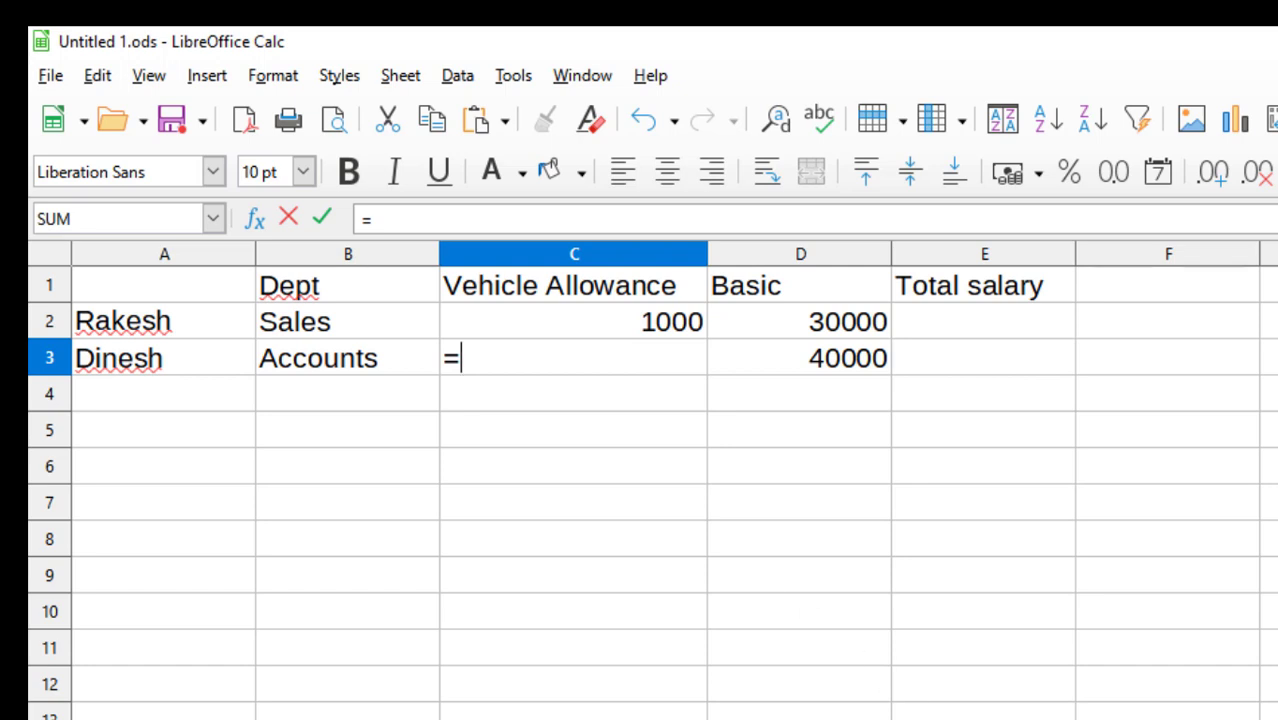
key("alt+Tab")
scroll(937, 709, "down", 10)
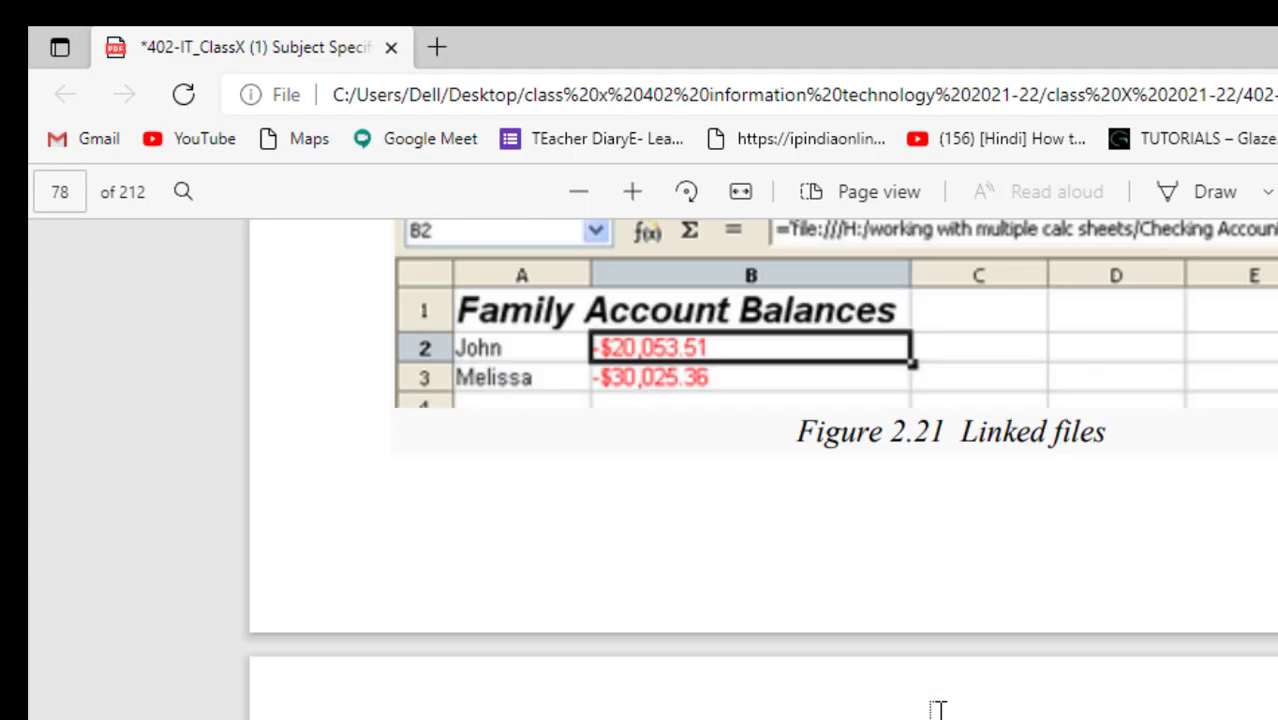
scroll(937, 709, "down", 5)
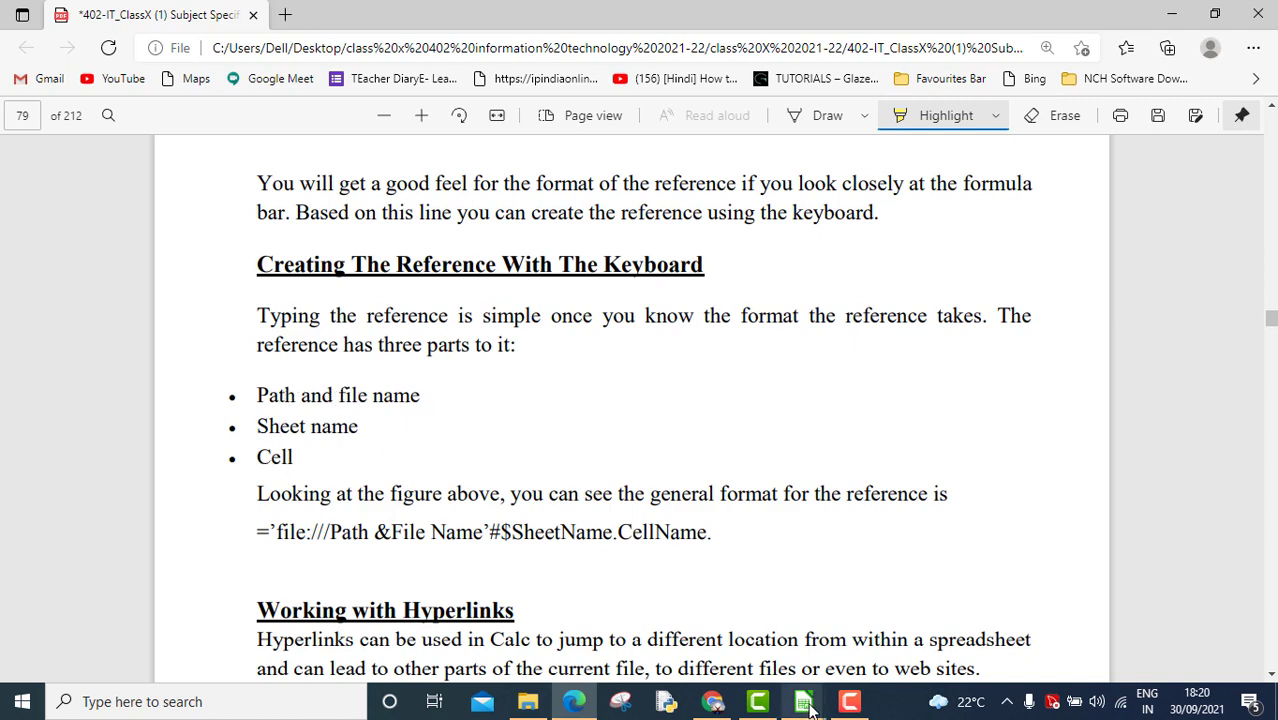
mouse_move(810, 708)
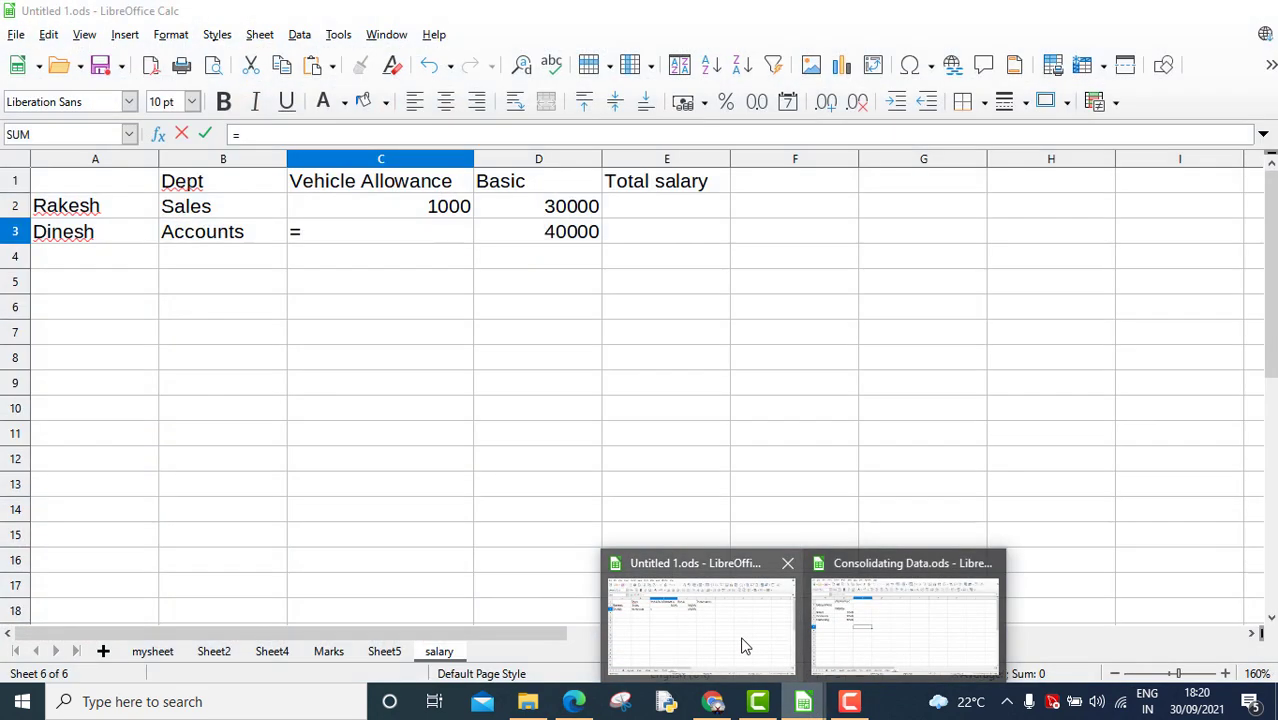
left_click(742, 648)
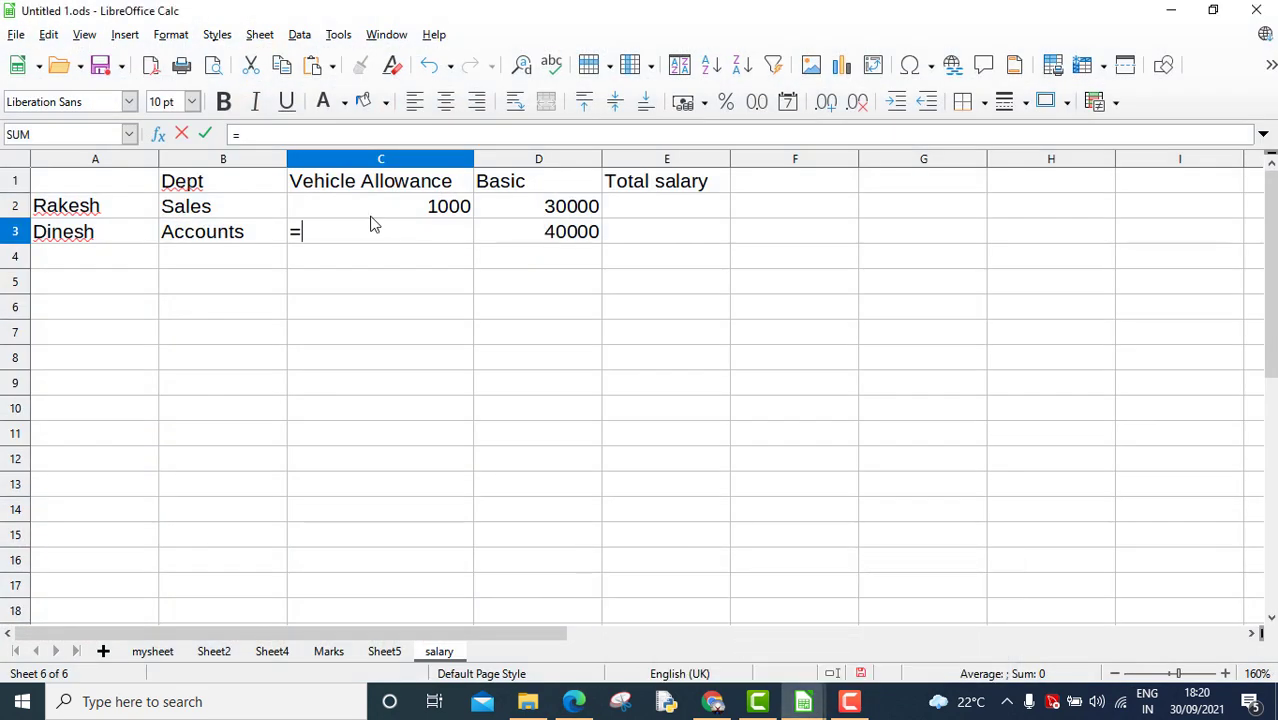
left_click(451, 207)
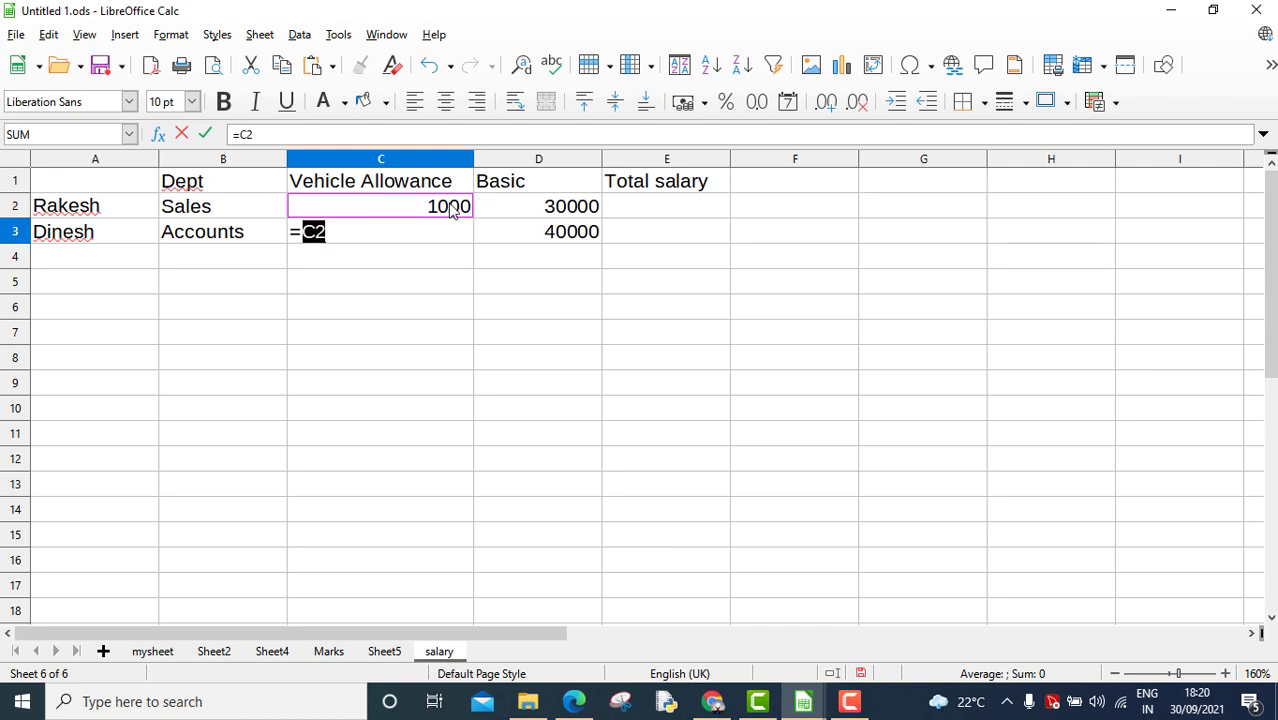
left_click(394, 234)
key("BackSpace")
key("BackSpace")
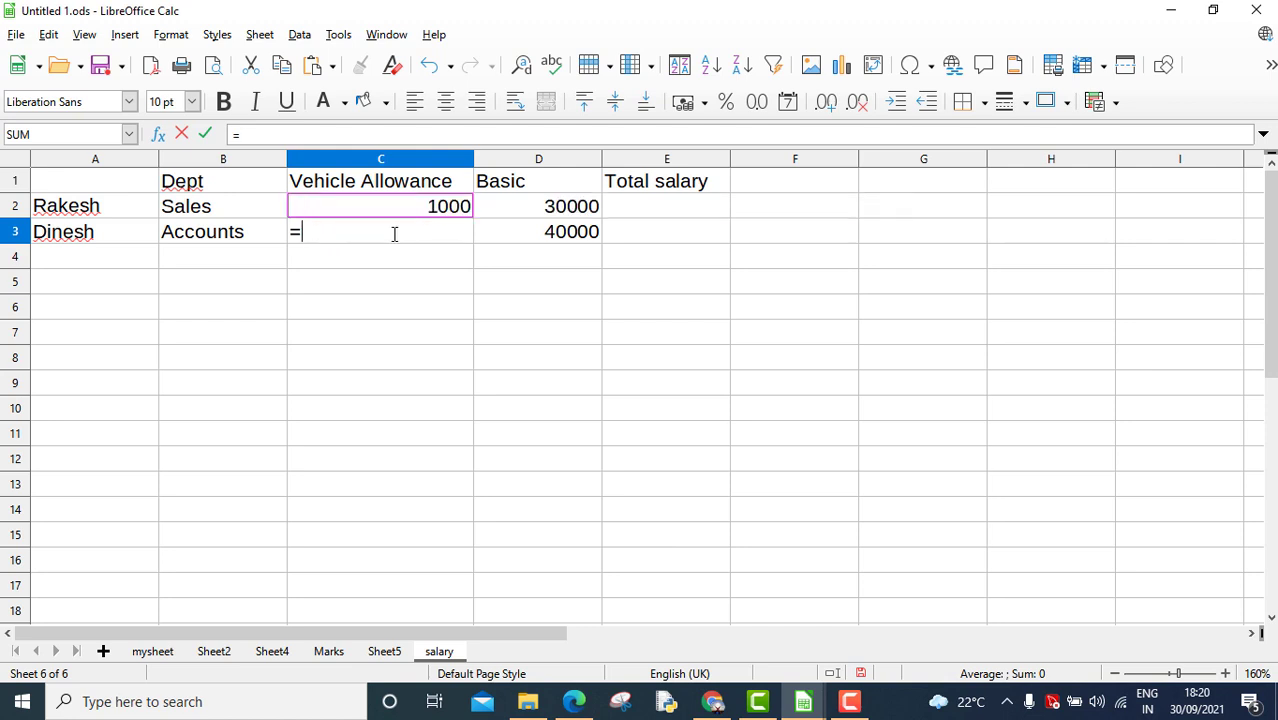
key("BackSpace")
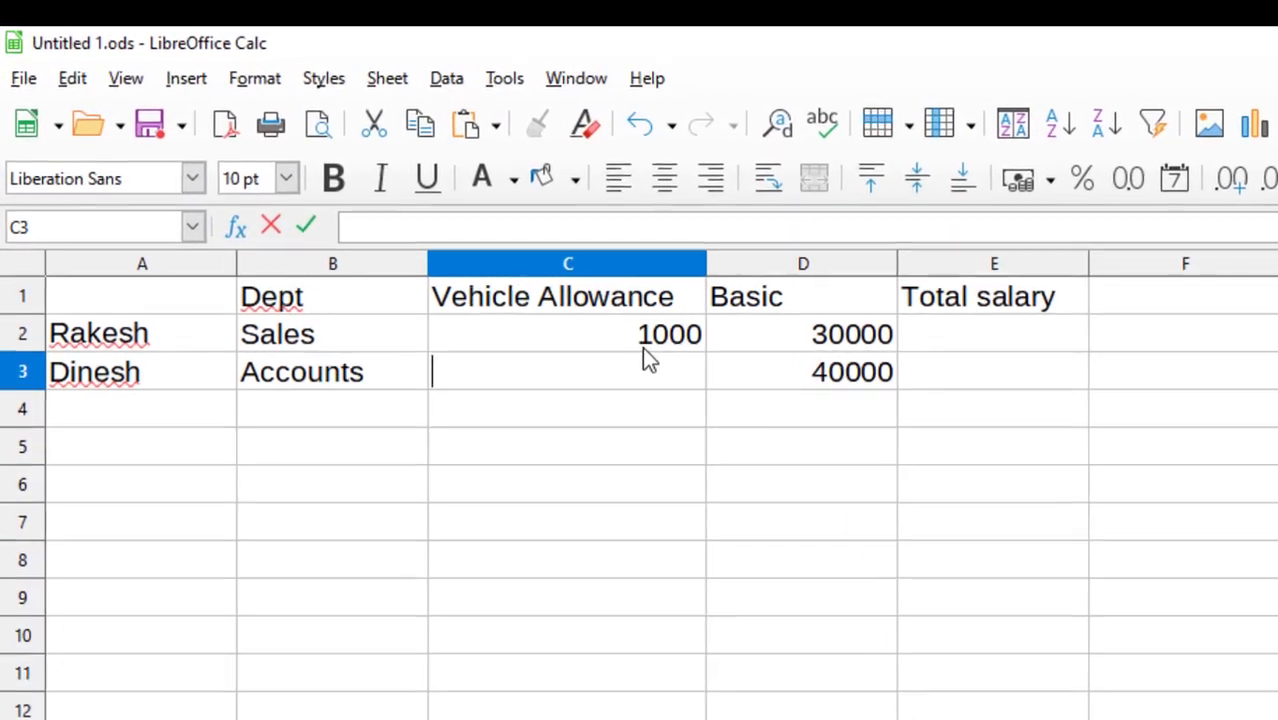
Step: Review the file reference in cell C2, and create a reference in C3 to cell B5 on the Dept sheet of Consolidating Data.ods
left_click(432, 214)
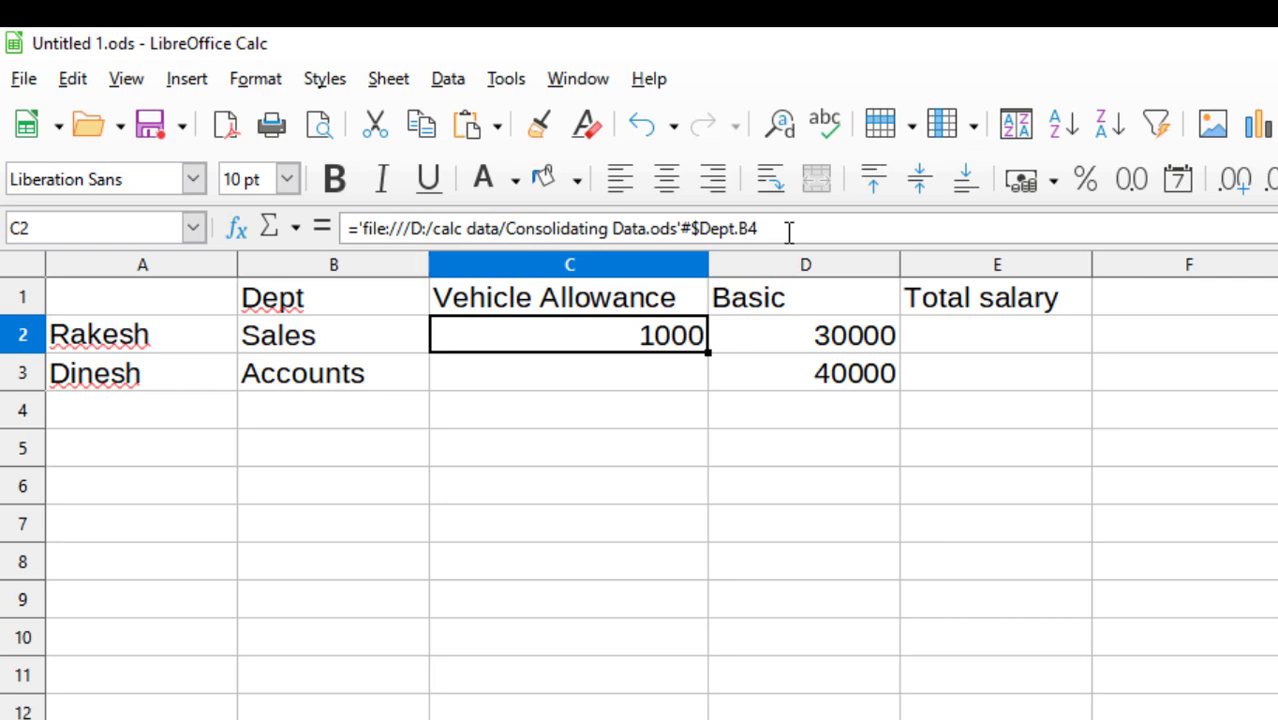
left_click(650, 385)
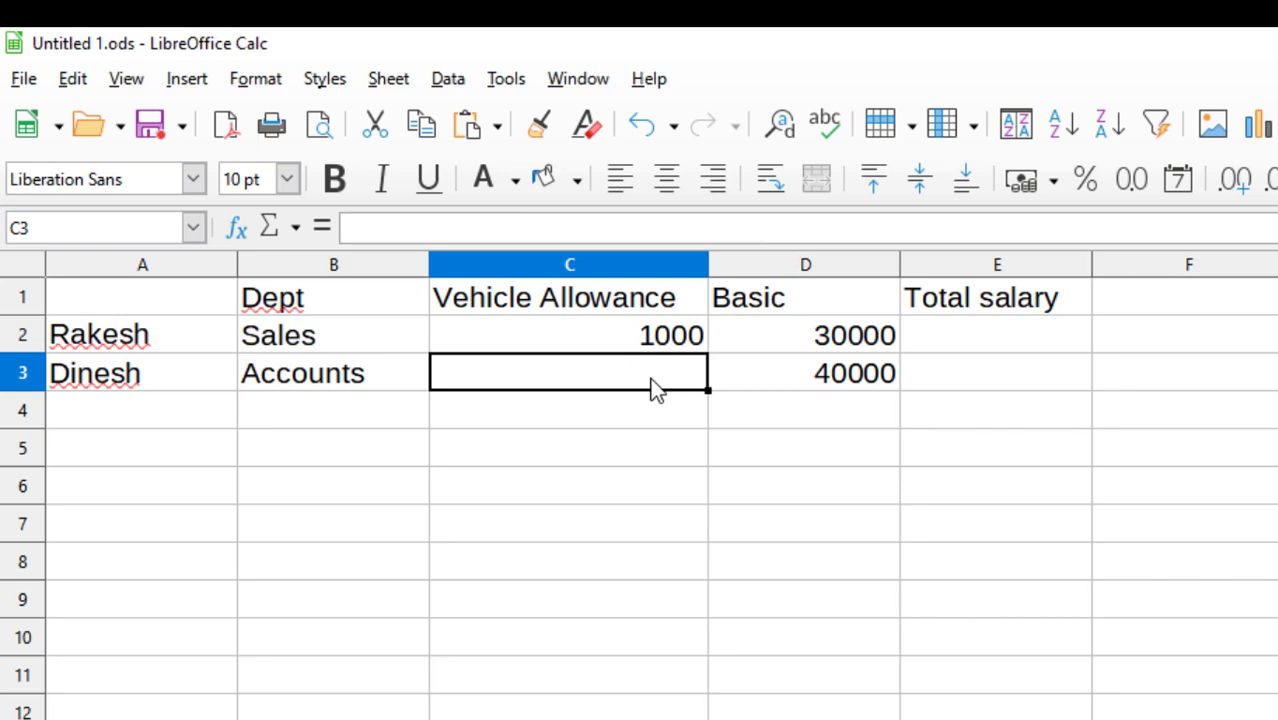
type("=")
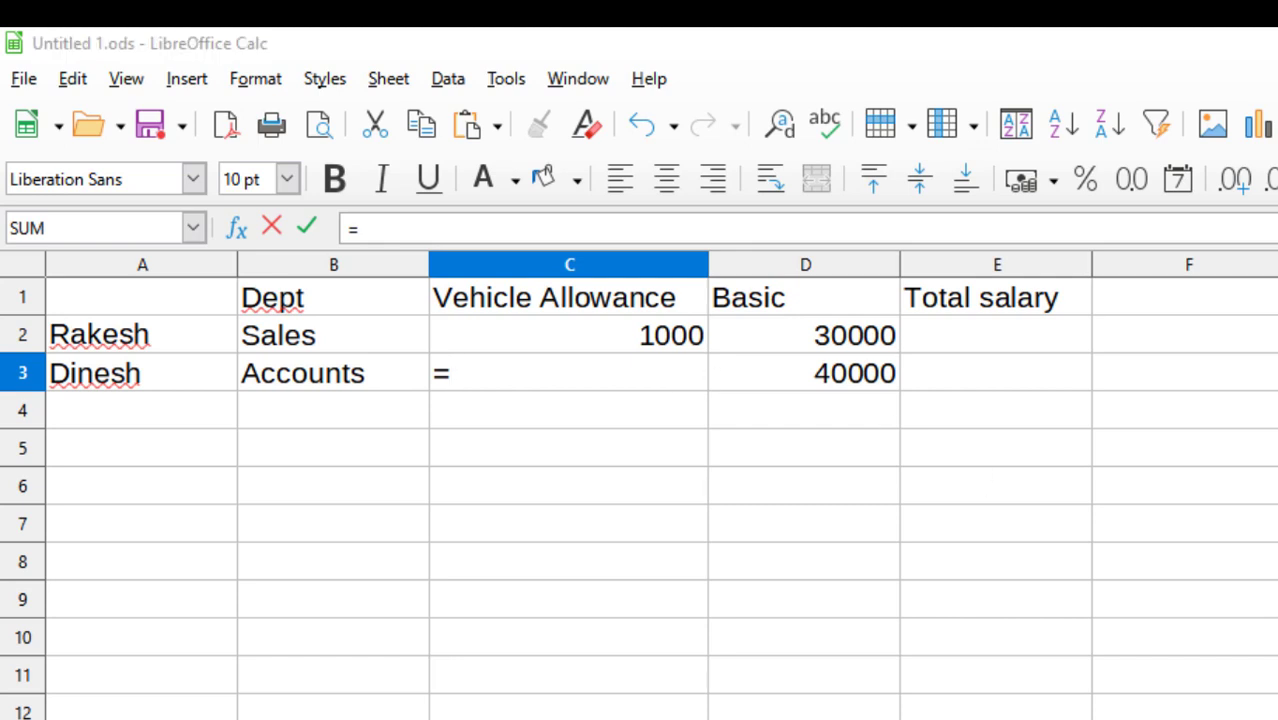
key("alt+Tab")
left_click(391, 452)
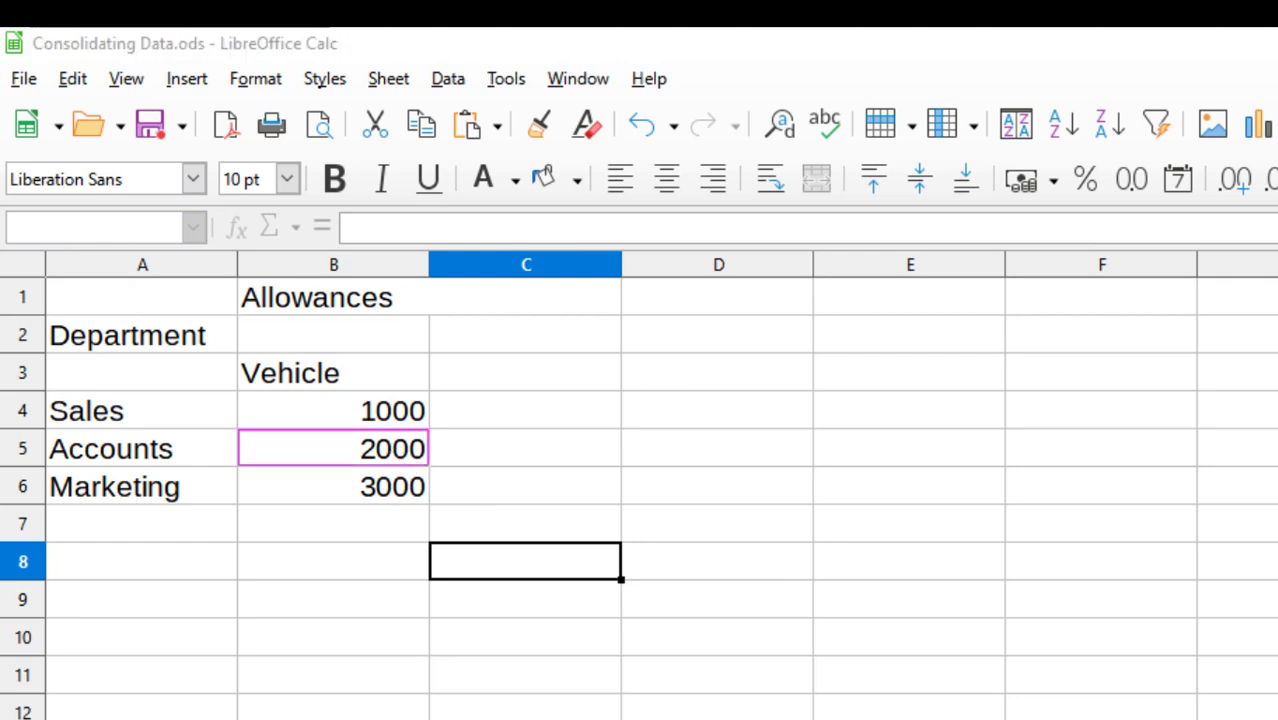
key("alt+Tab")
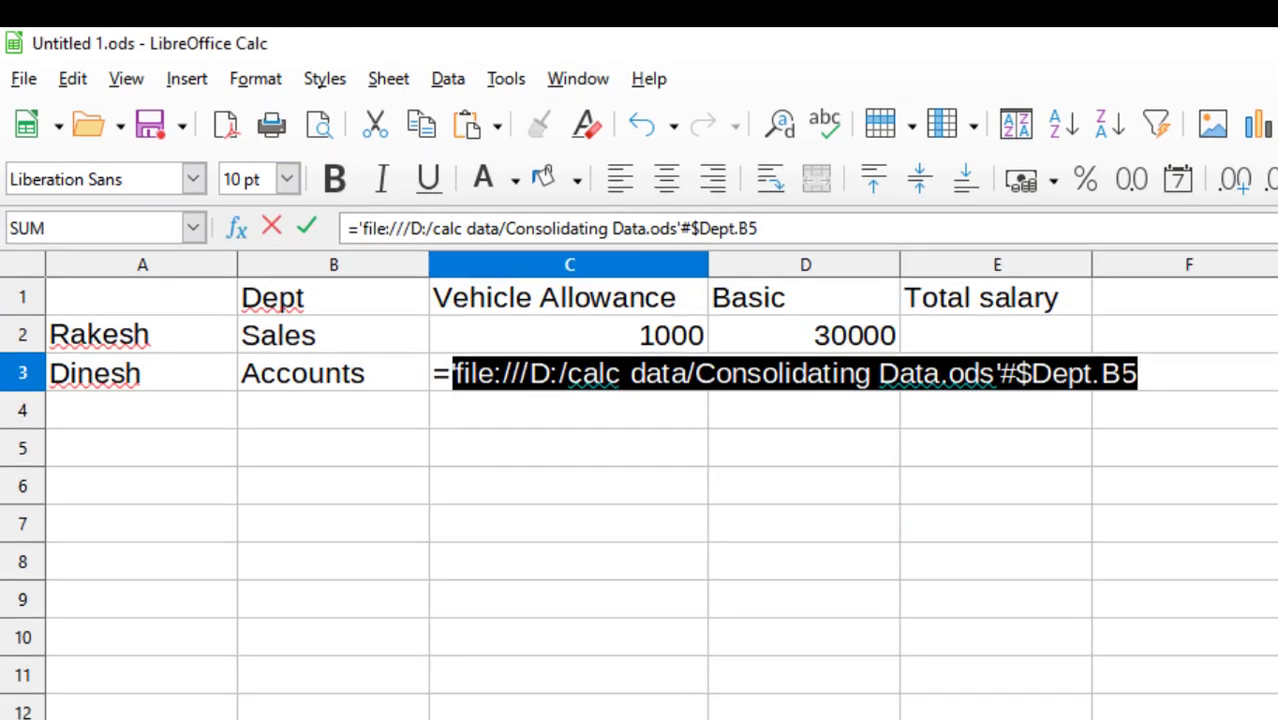
key("Return")
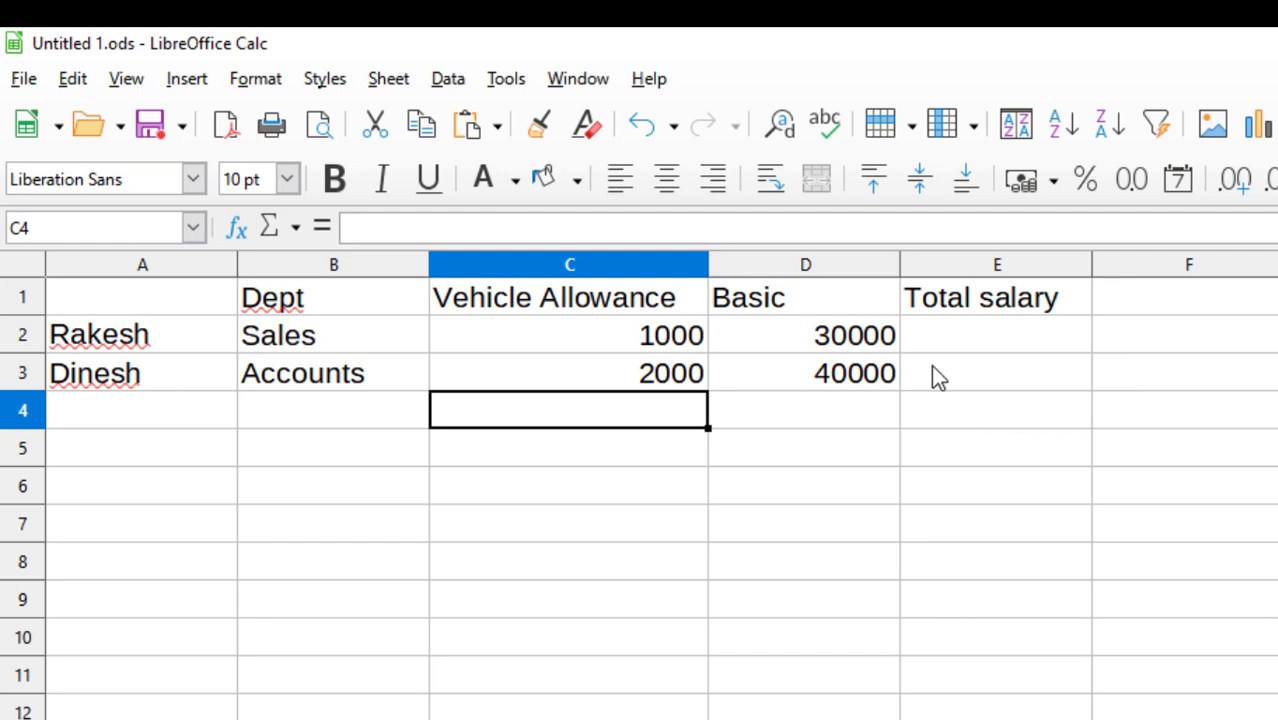
Step: Enter the formula =C2+D2 in cell E2 to add the vehicle allowance and basic pay
left_click(938, 342)
type("=")
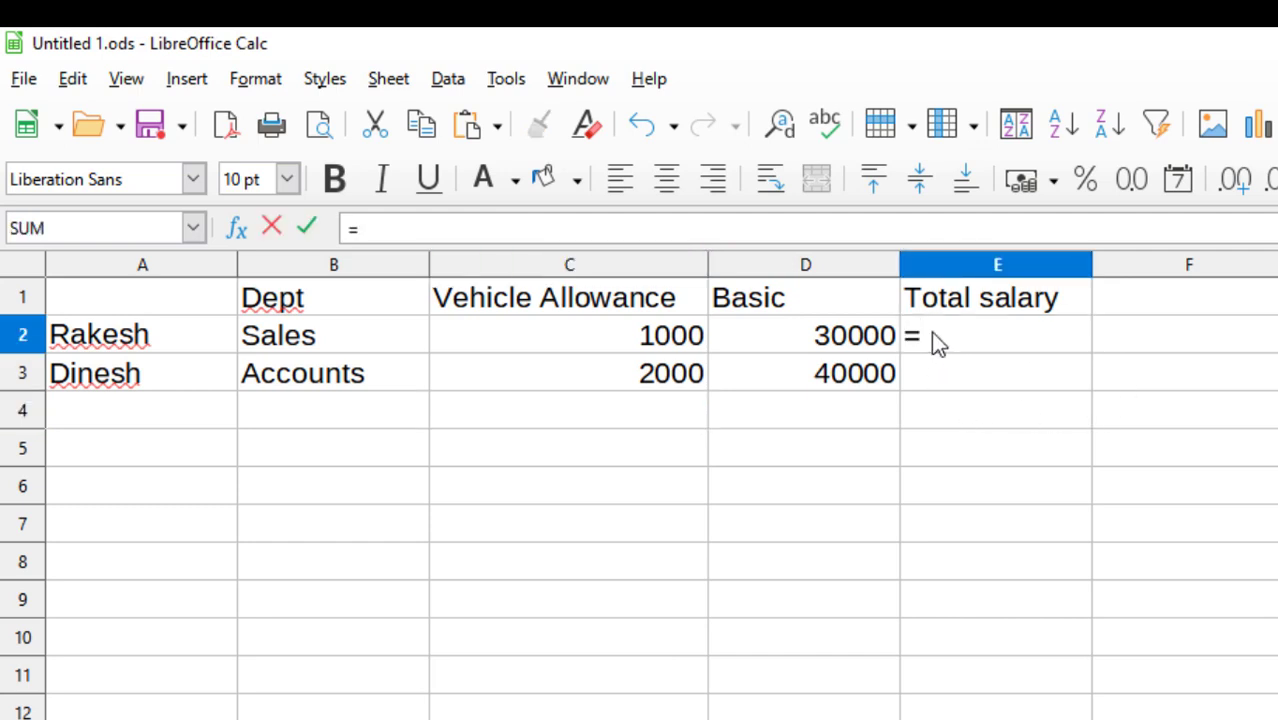
left_click(665, 350)
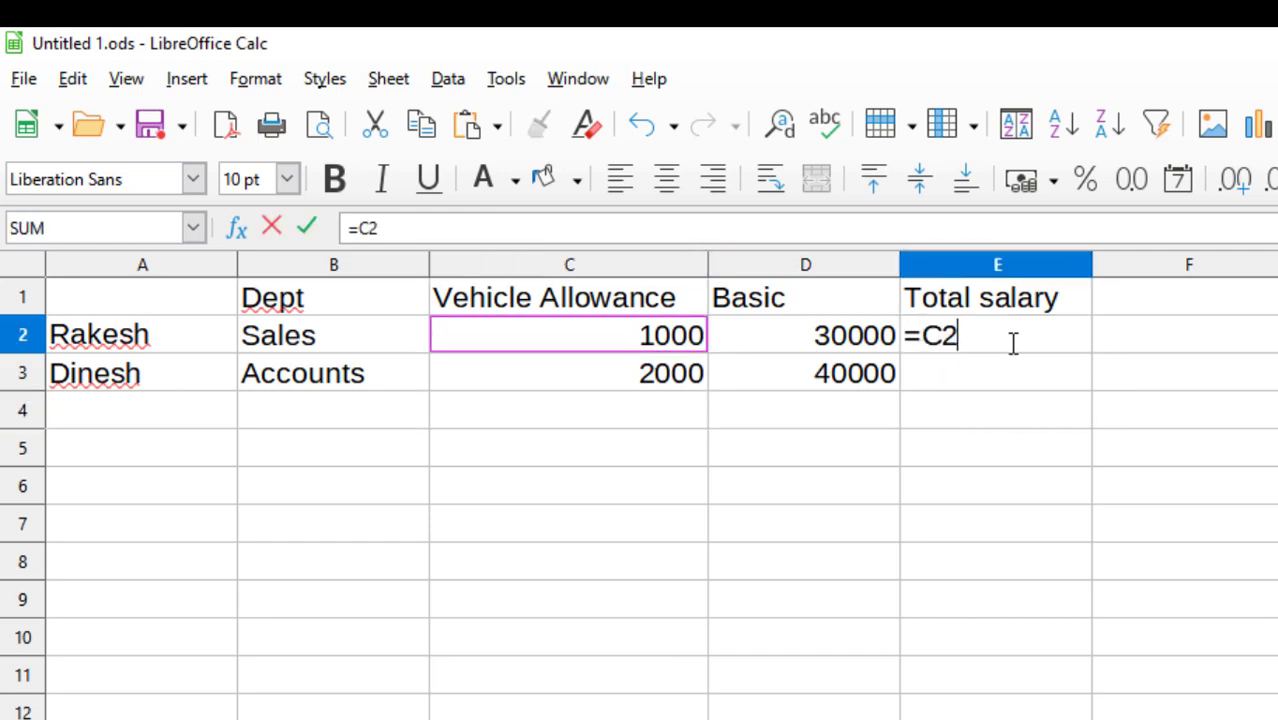
type("+")
left_click(855, 342)
key("Return")
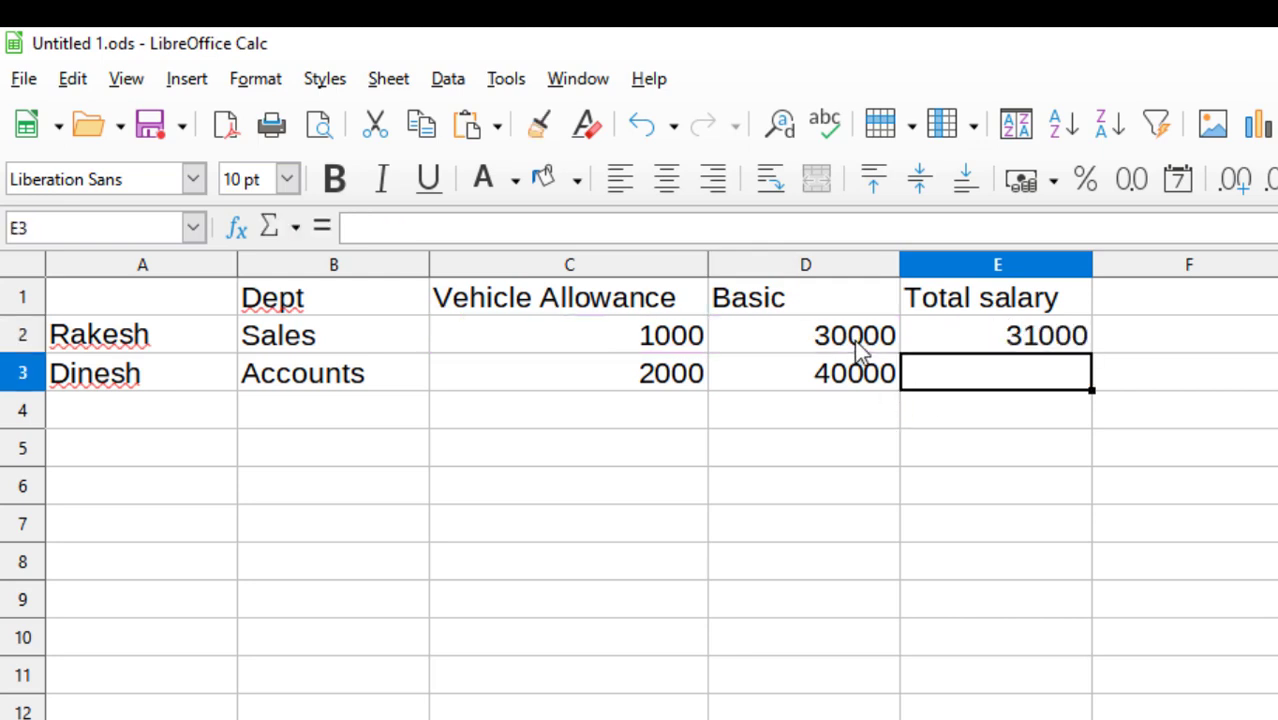
Step: Fill the Total salary formula from cell E2 down to E3 and check the copied formula
left_click(1024, 342)
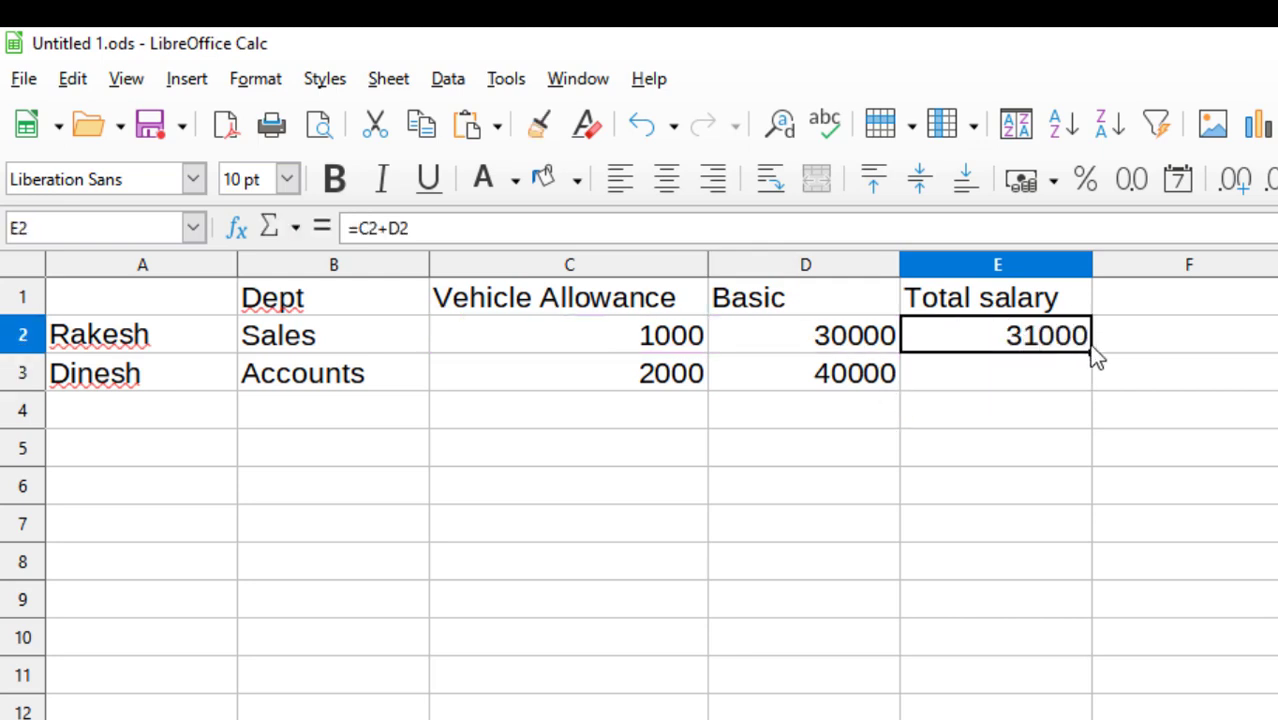
left_click_drag(1092, 352, 1090, 384)
left_click(1070, 445)
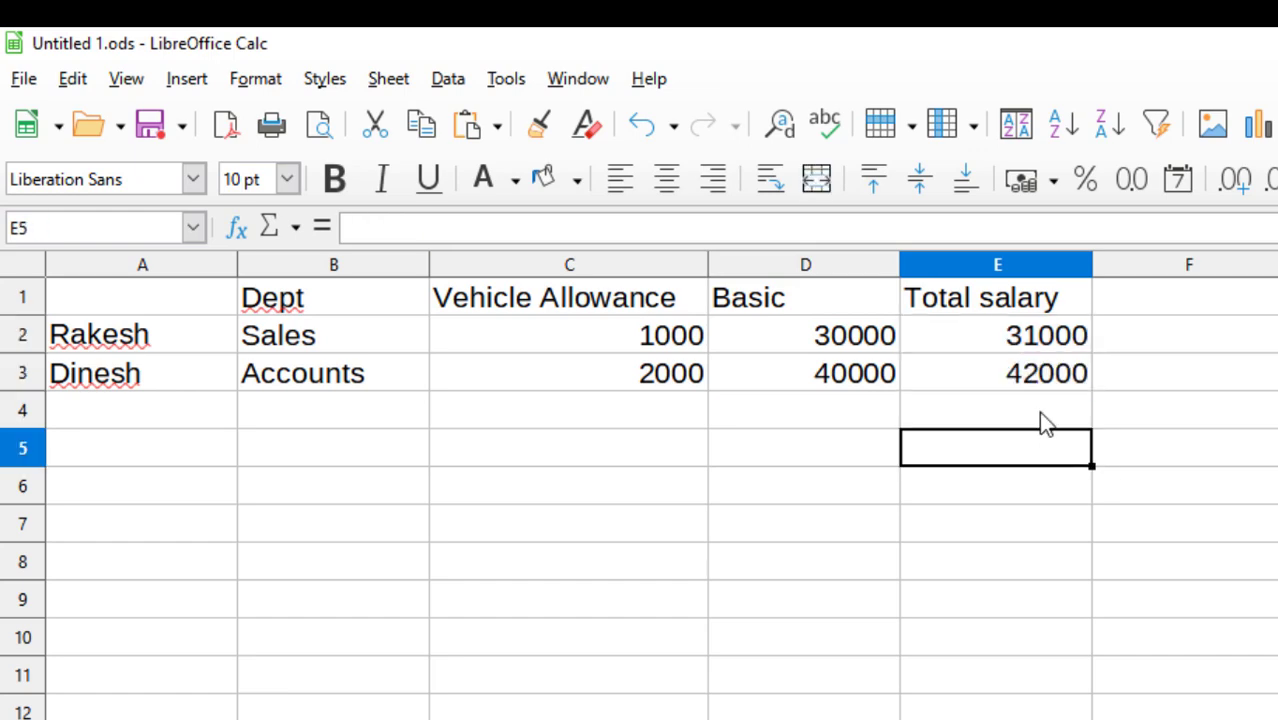
left_click(1044, 378)
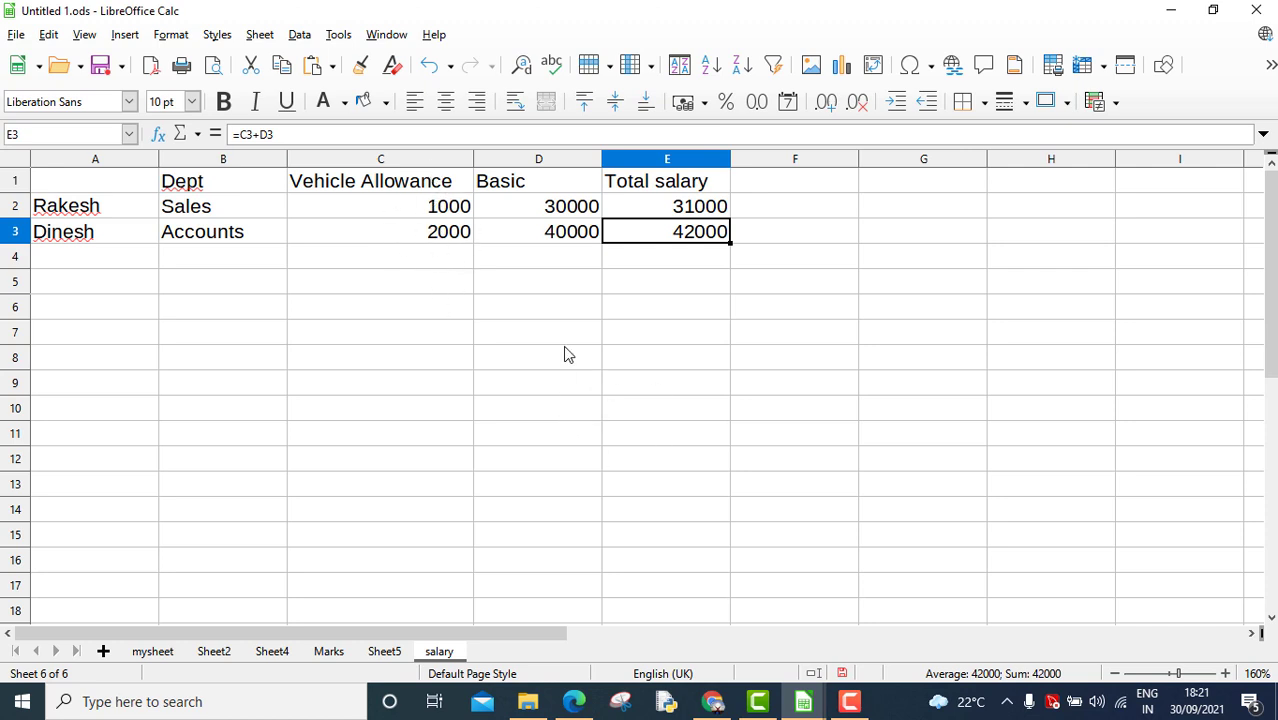
Step: On the Dept sheet of Consolidating Data.ods, delete all content of cell B4 and enter 4000 as the Sales vehicle allowance
mouse_move(805, 701)
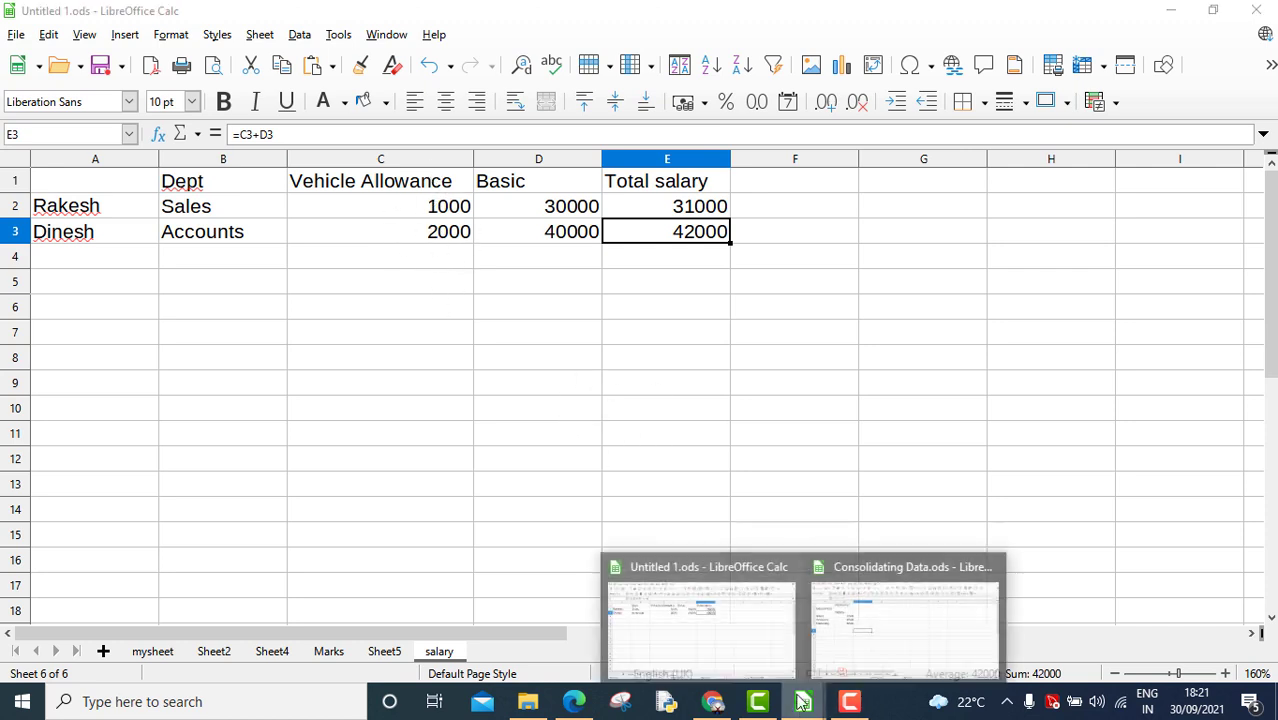
left_click(845, 653)
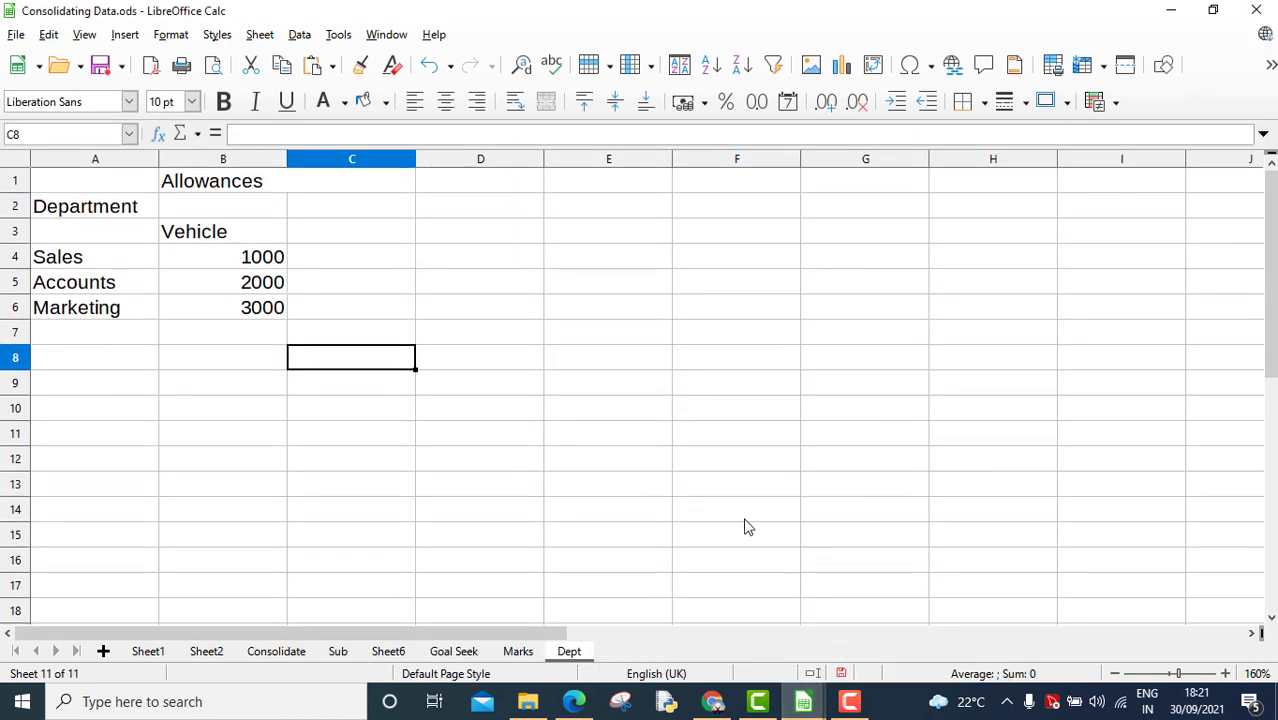
left_click(265, 258)
key("BackSpace")
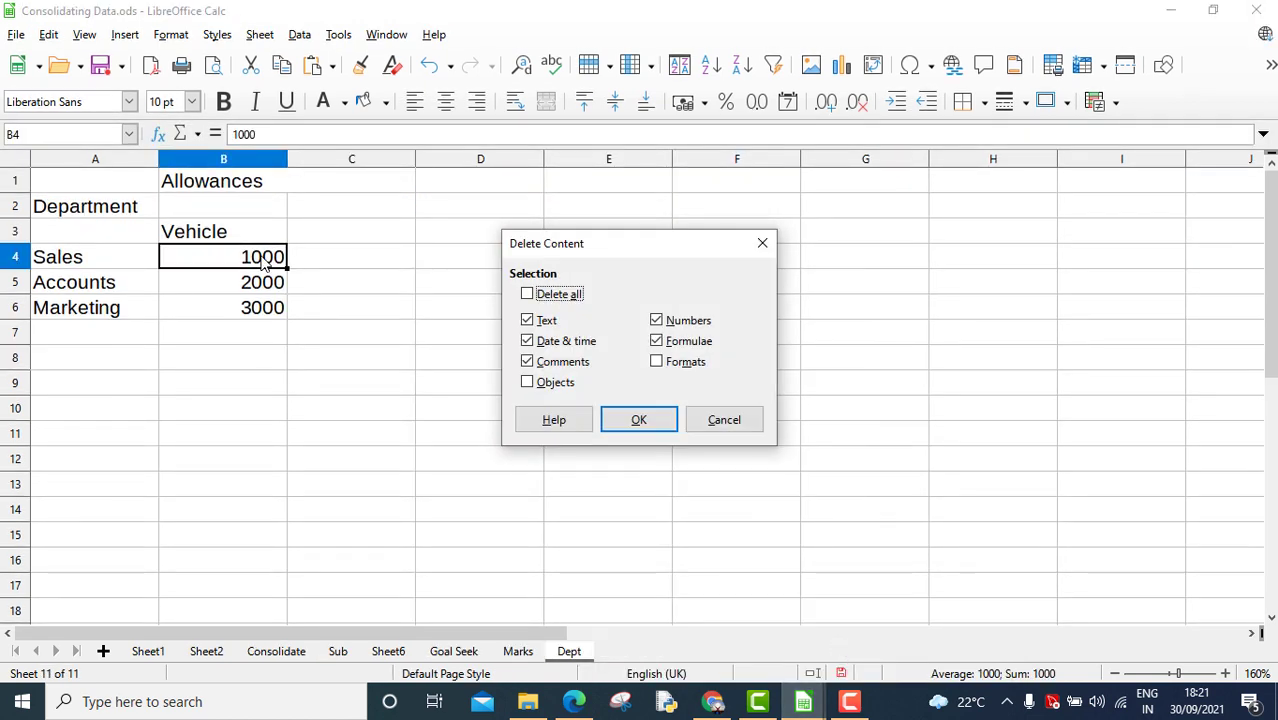
left_click(527, 294)
left_click(639, 420)
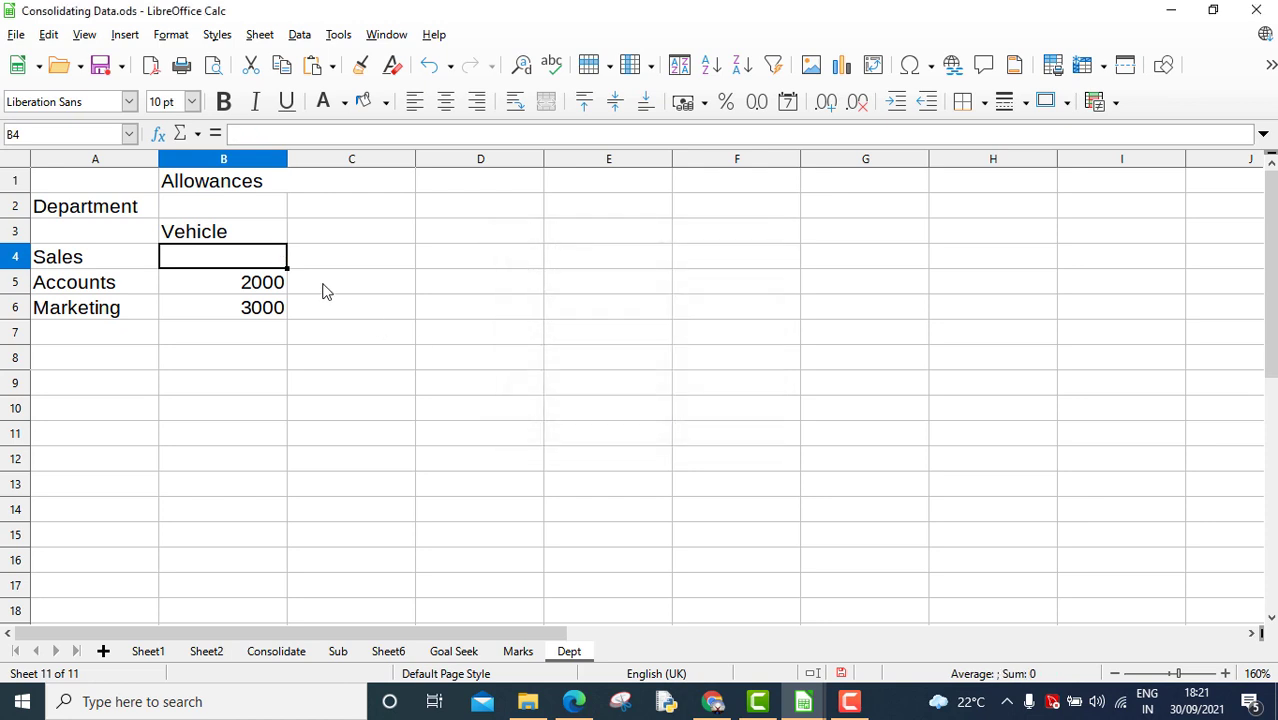
type("4000")
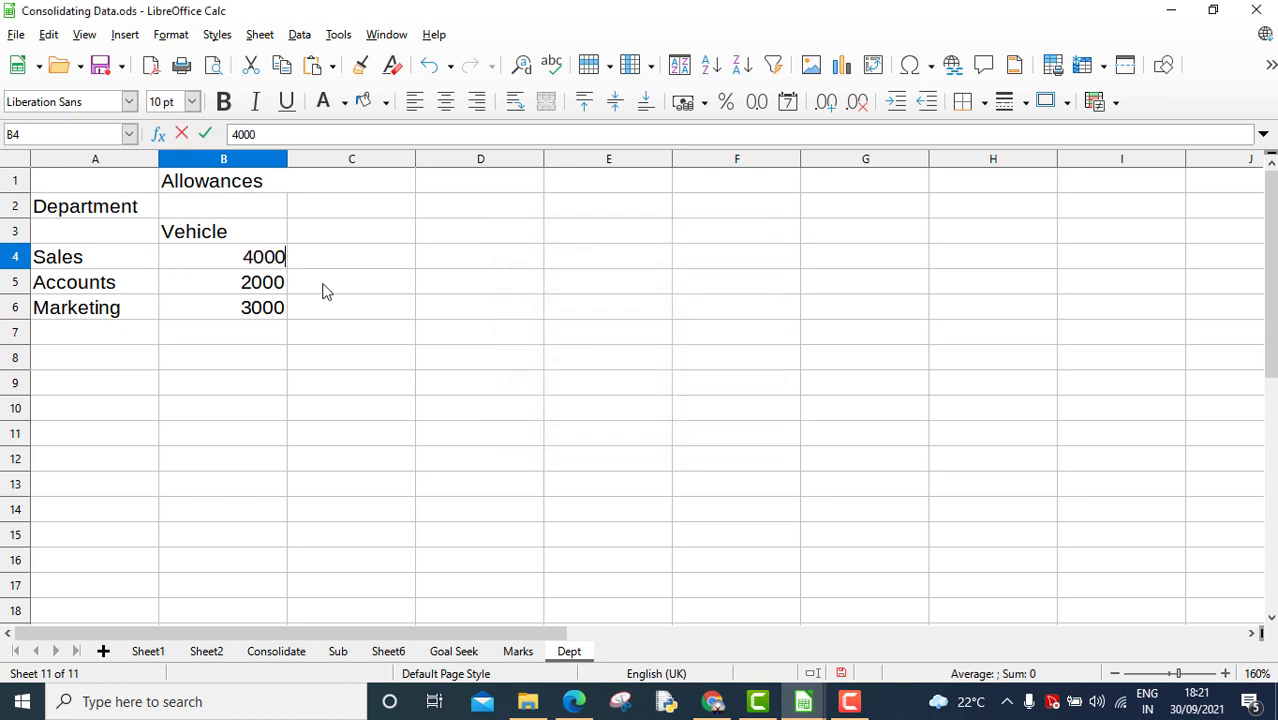
Step: Replace the Accounts vehicle allowance in cell B5 with 5000
left_click(250, 288)
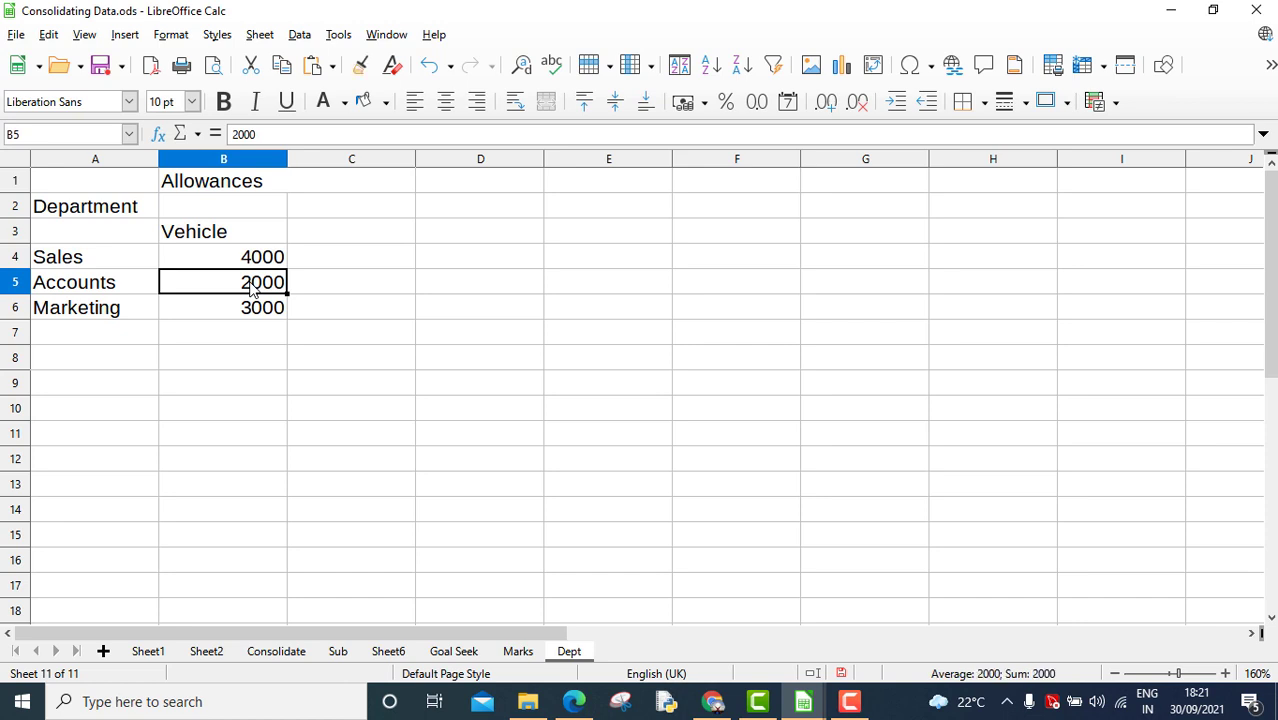
key("Delete")
type("5000")
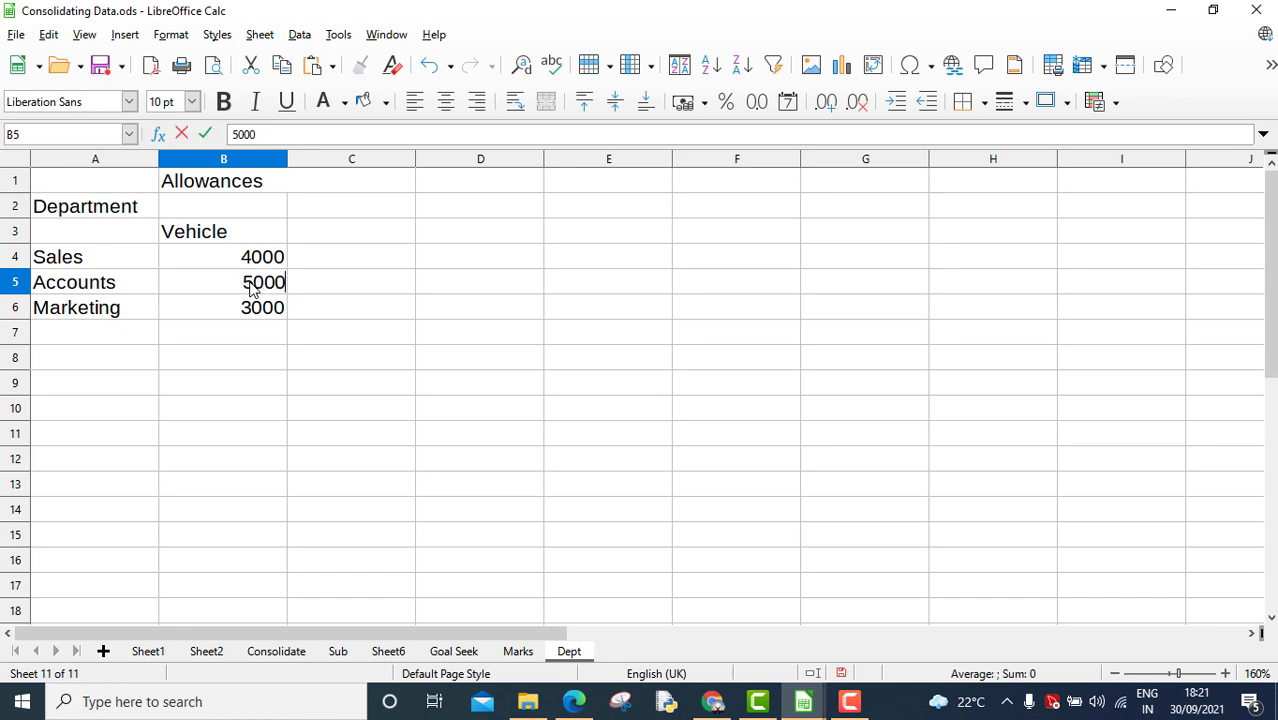
key("Return")
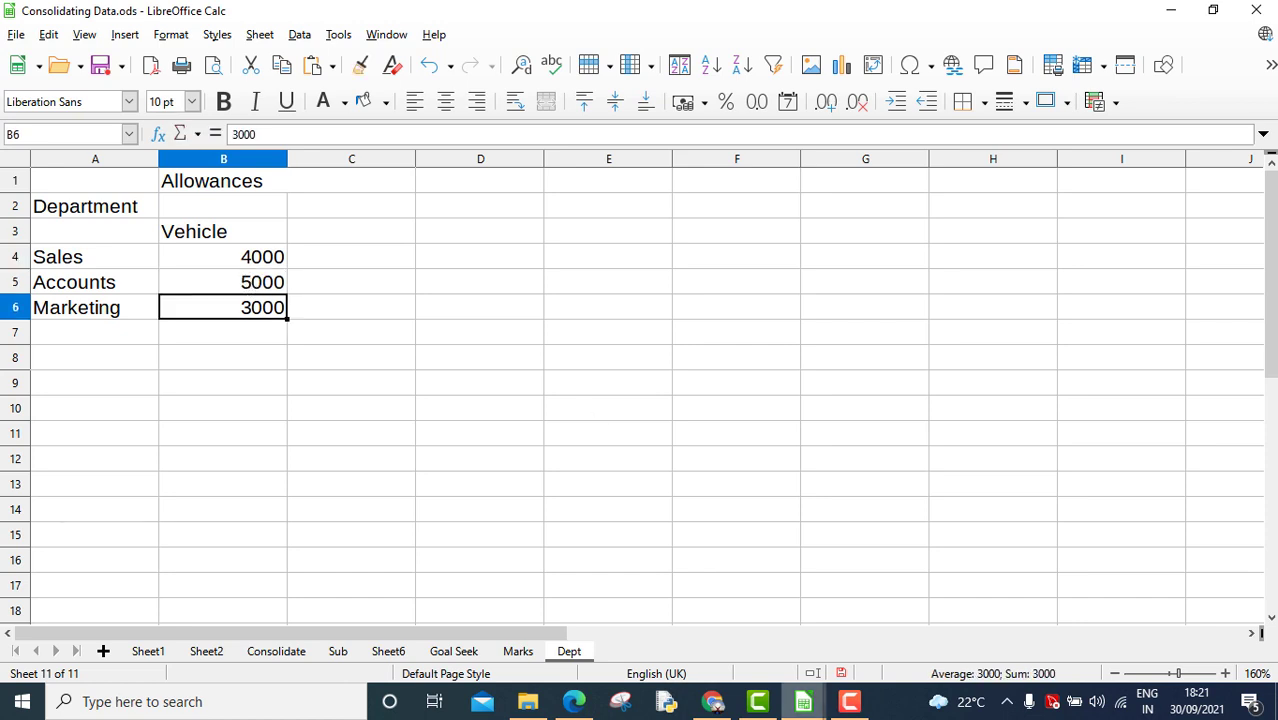
Step: Switch to Untitled 1.ods, hard-recalculate the linked salary values, and write "Ctrl +shift+f9" in cell D6 of the salary sheet
left_click(803, 701)
left_click(712, 624)
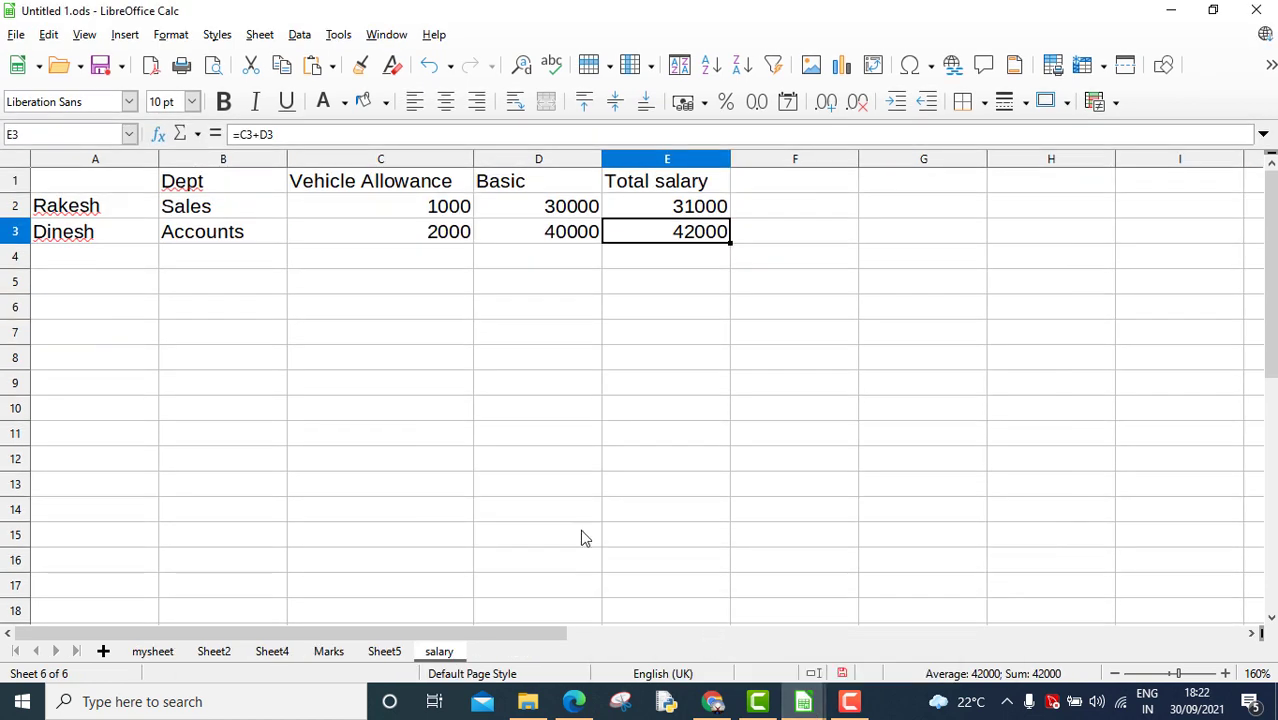
left_click(448, 287)
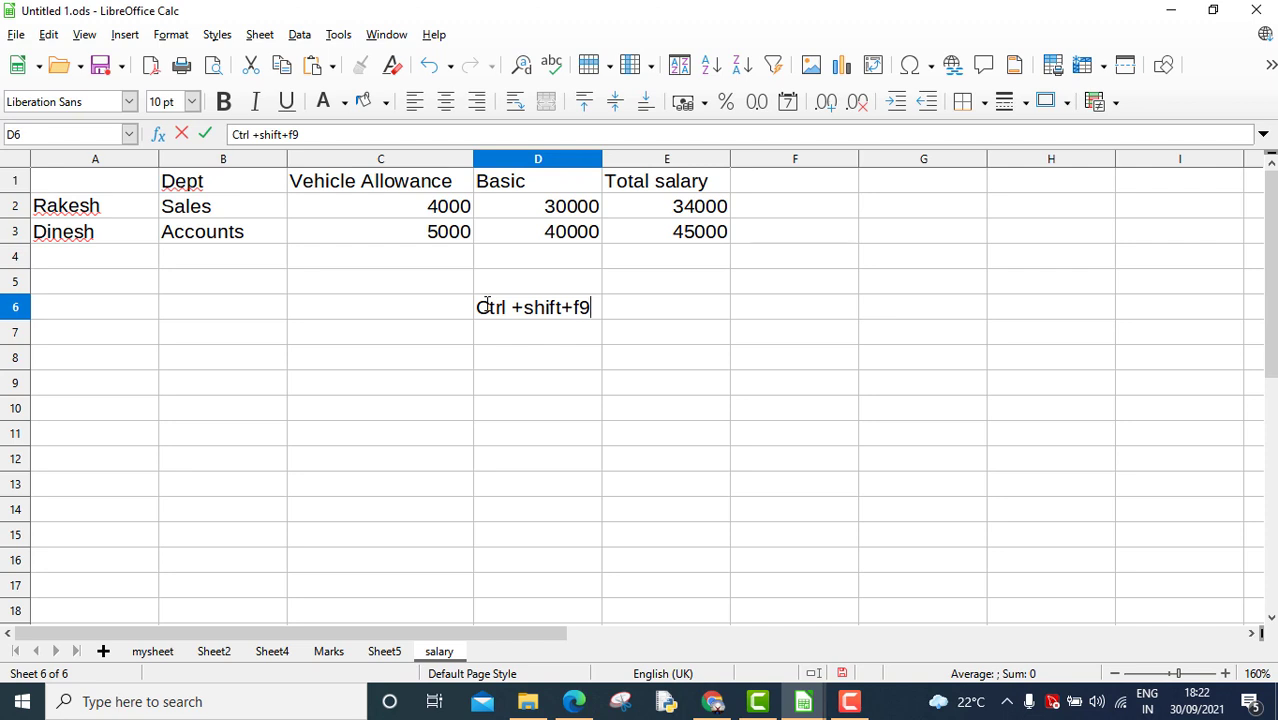
left_click_drag(478, 308, 605, 306)
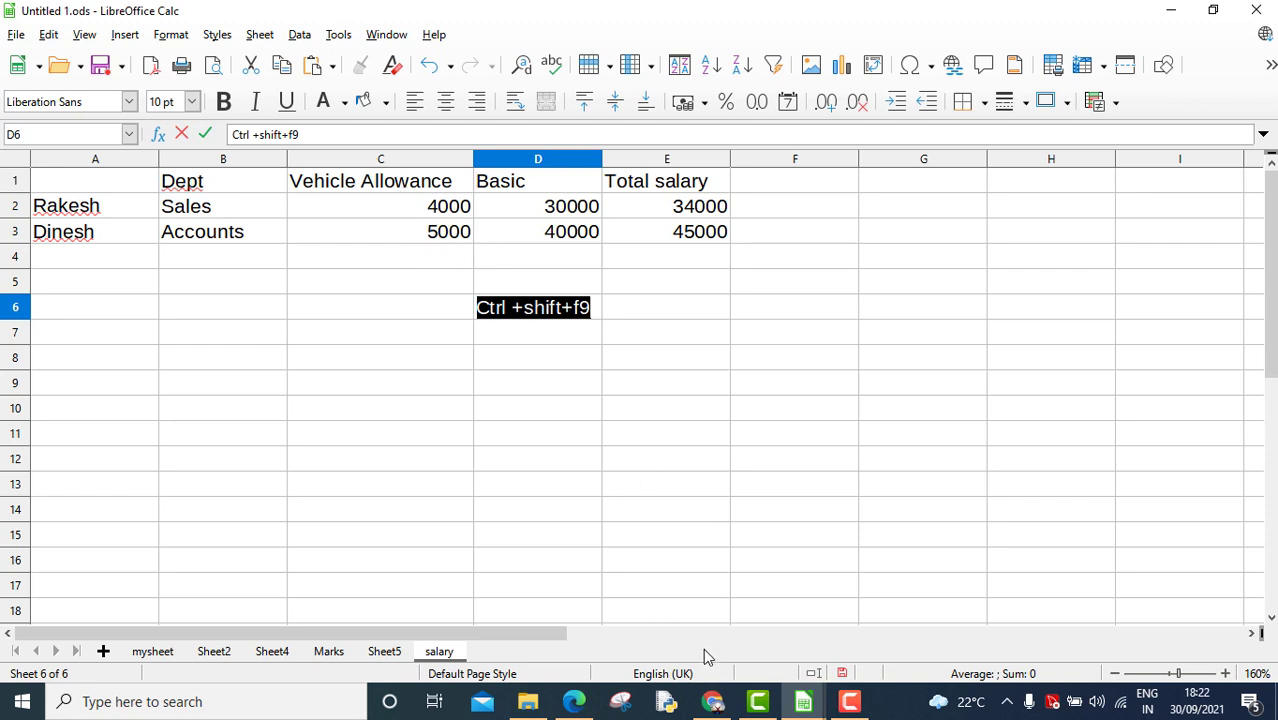
Step: Compare the allowances on the Dept sheet of Consolidating Data.ods with the linked values on the salary sheet of Untitled 1.ods
mouse_move(812, 707)
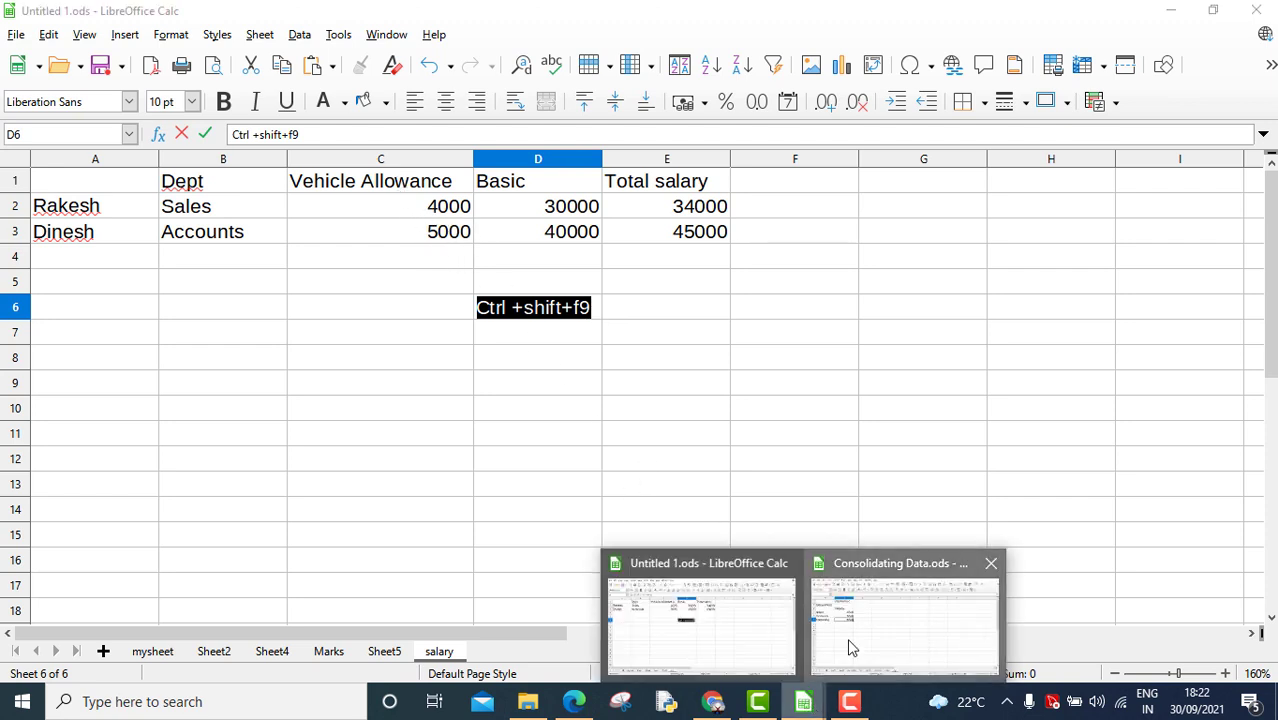
left_click(847, 648)
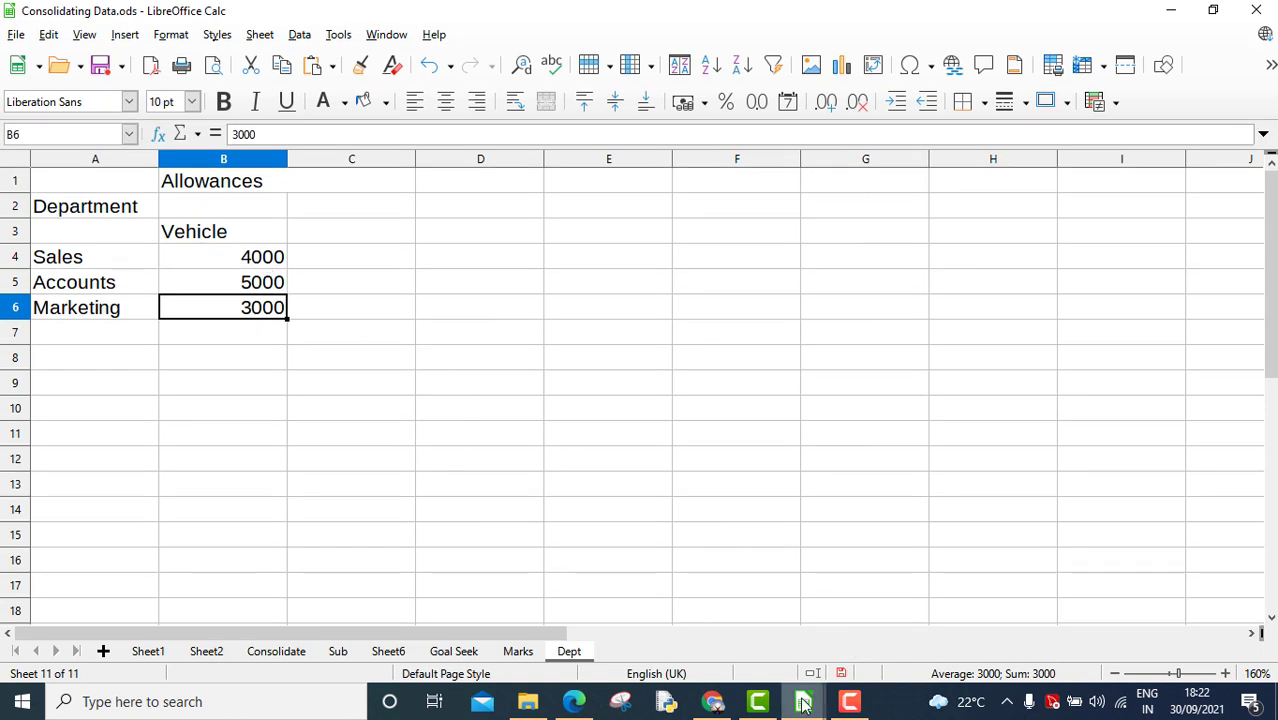
mouse_move(805, 703)
left_click(722, 632)
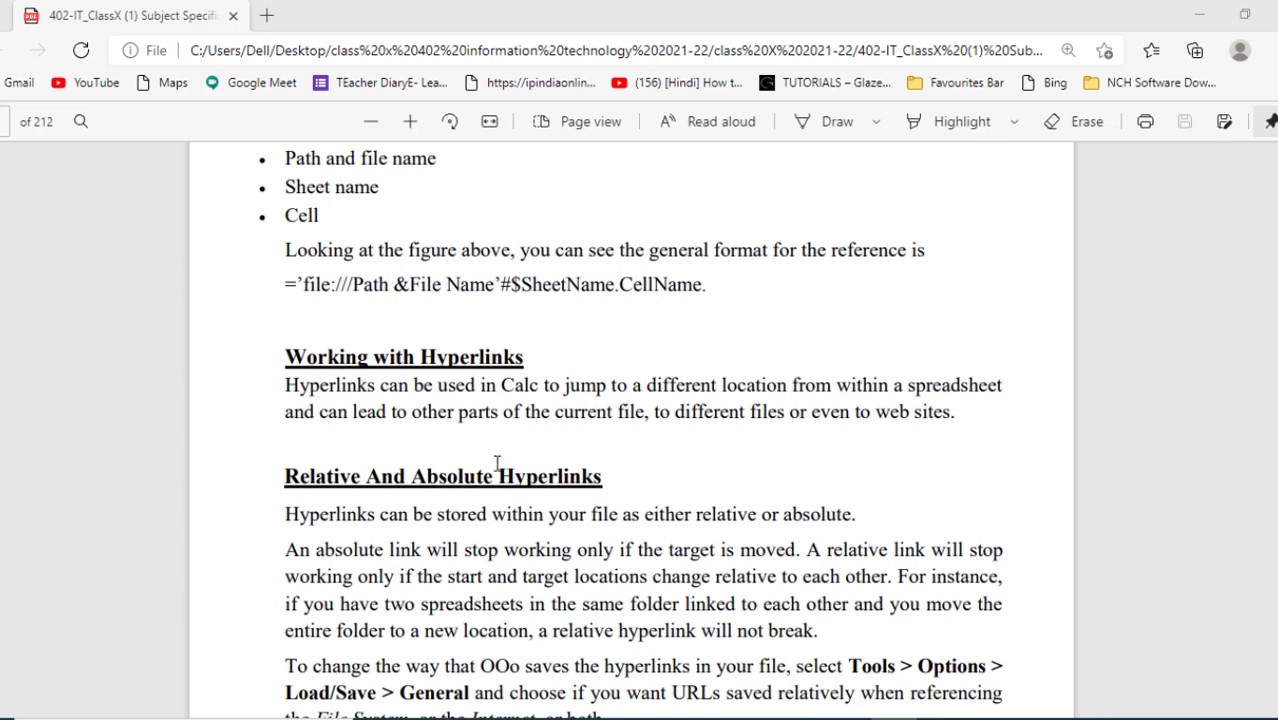
Step: Read the Relative And Absolute Hyperlinks section of the PDF textbook
scroll(497, 463, "down", 3)
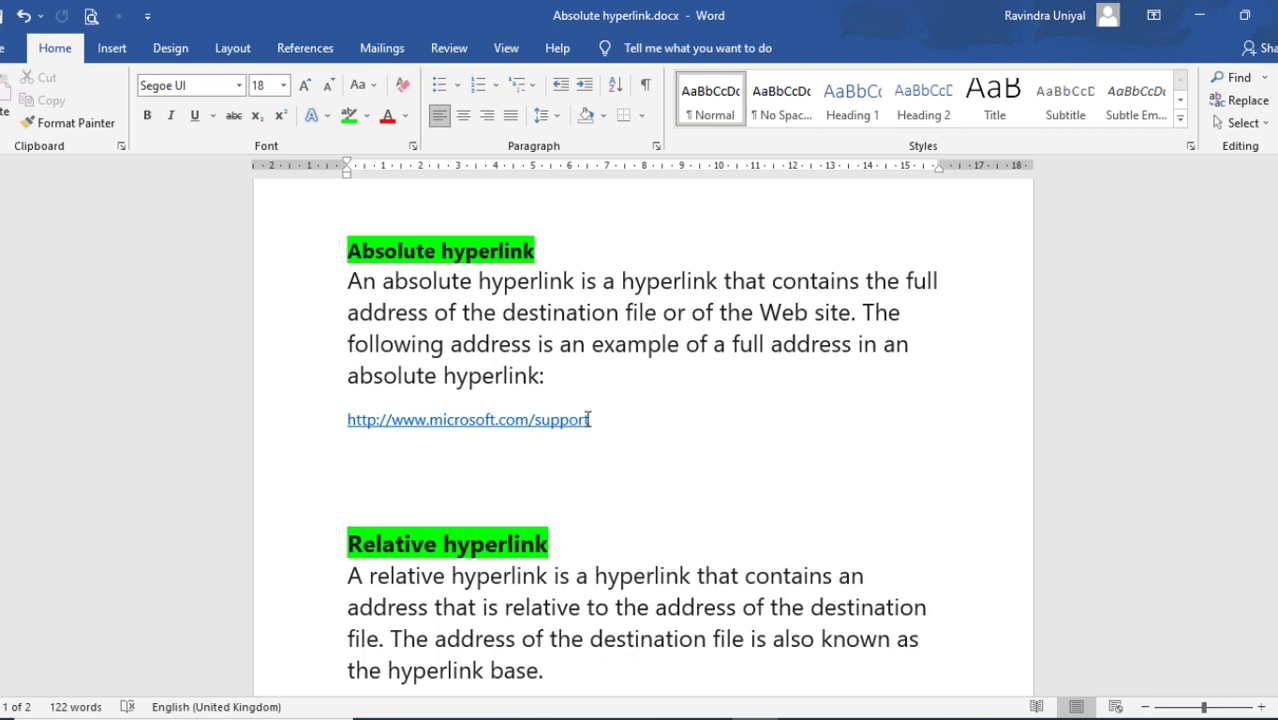
left_click_drag(597, 419, 349, 417)
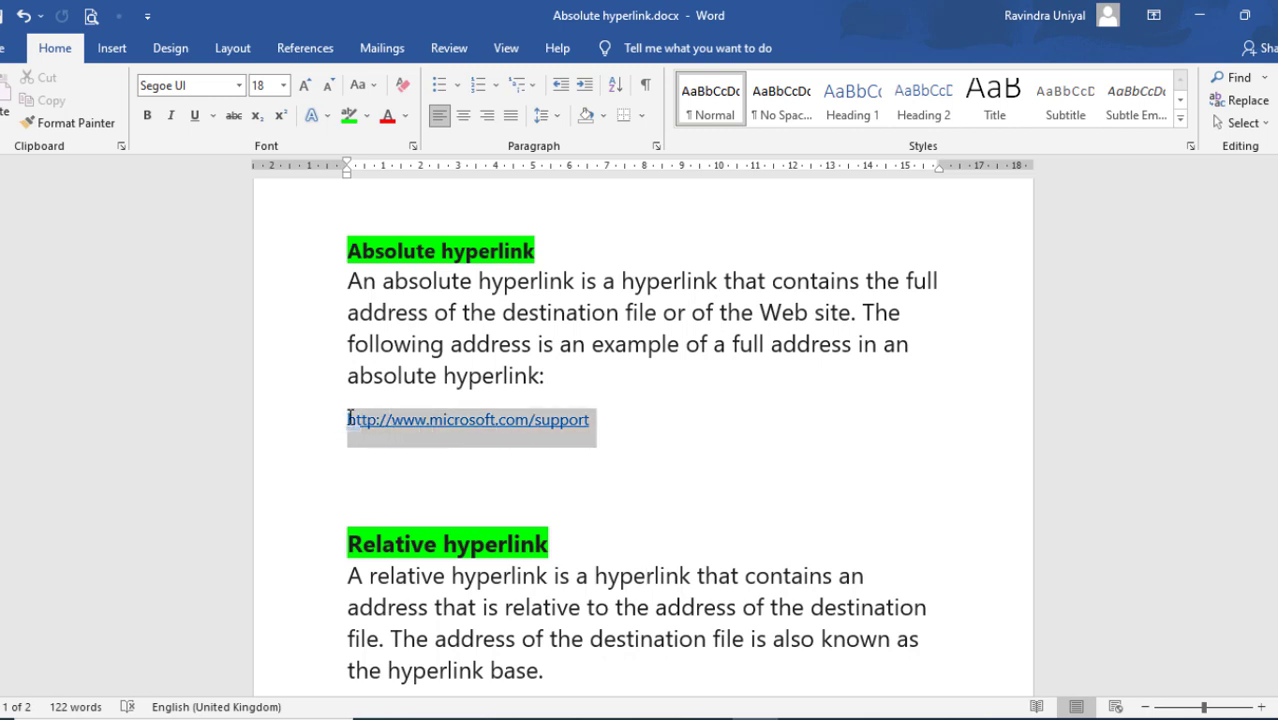
left_click(571, 436)
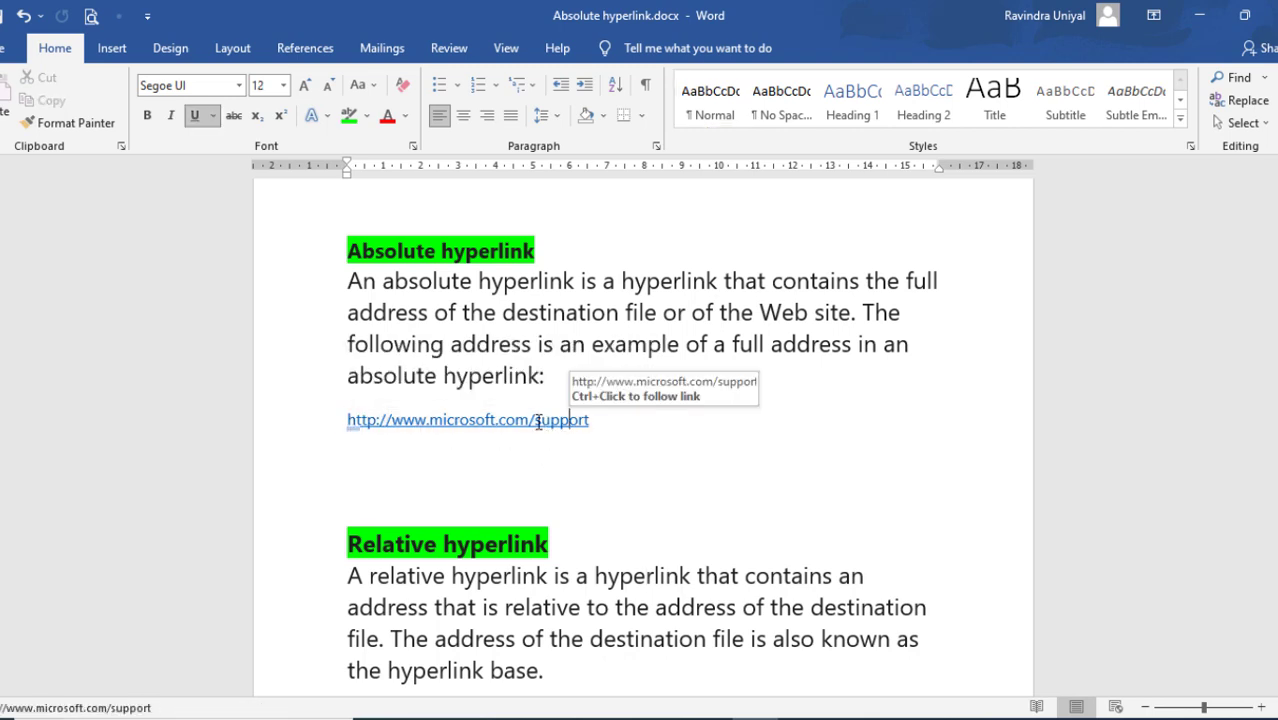
left_click_drag(539, 423, 585, 435)
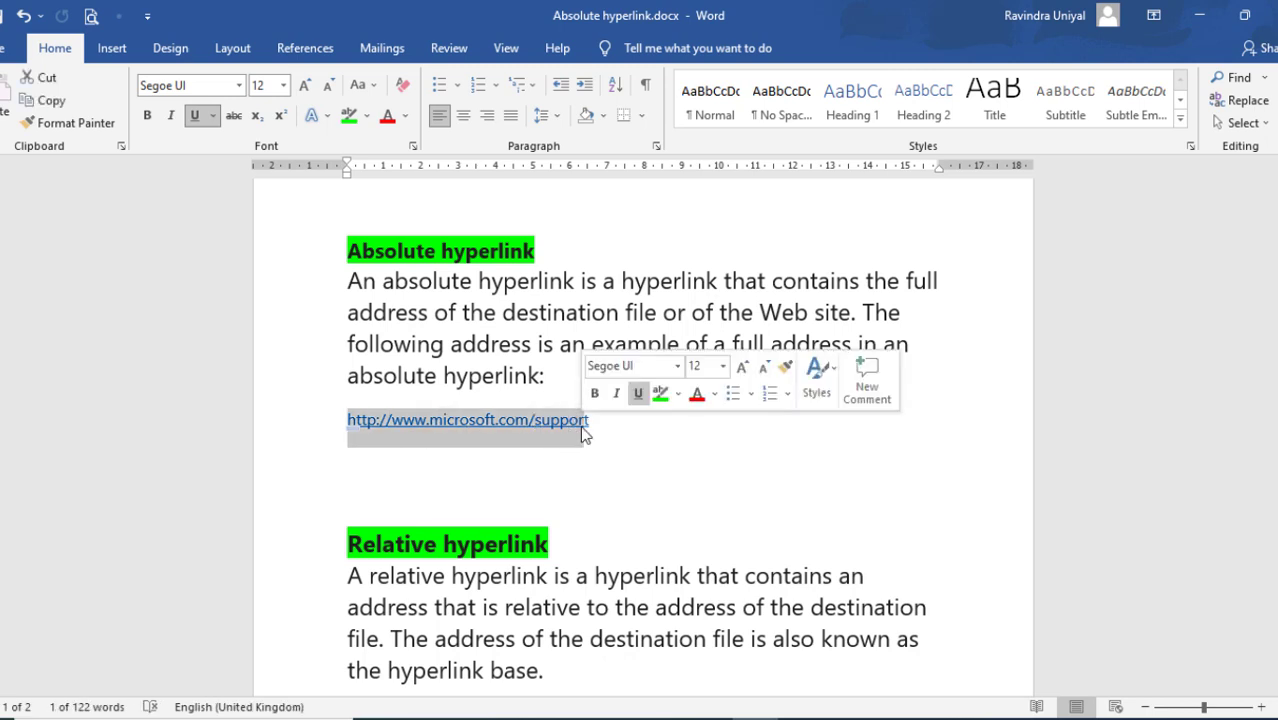
left_click(586, 428)
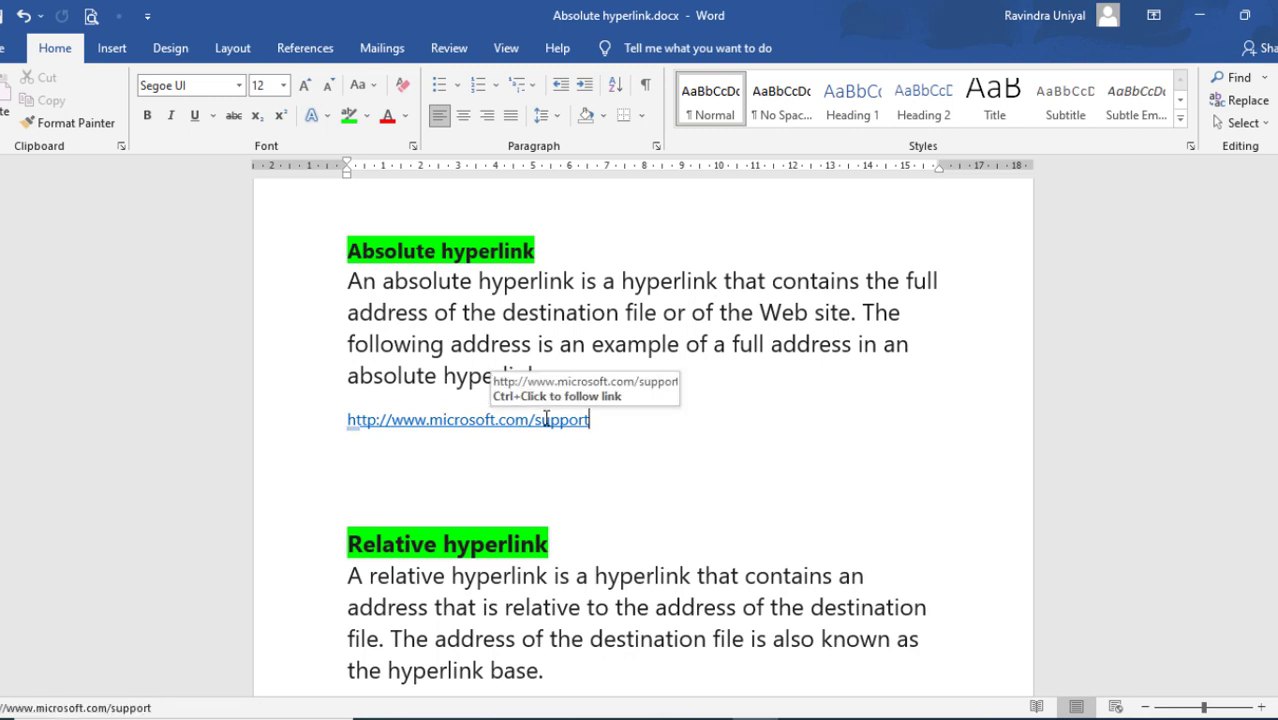
Step: Read the Relative hyperlink section and highlight the full file path of Sales.doc in its example
scroll(546, 419, "down", 2)
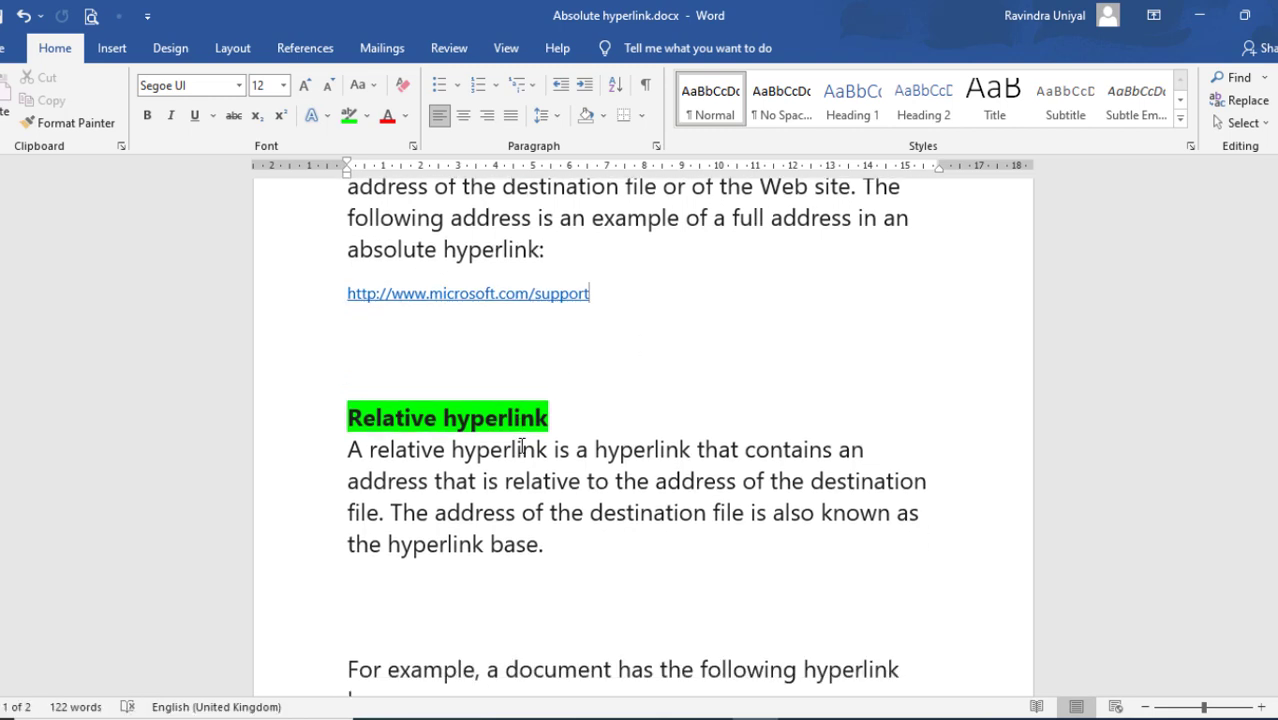
scroll(521, 447, "down", 1)
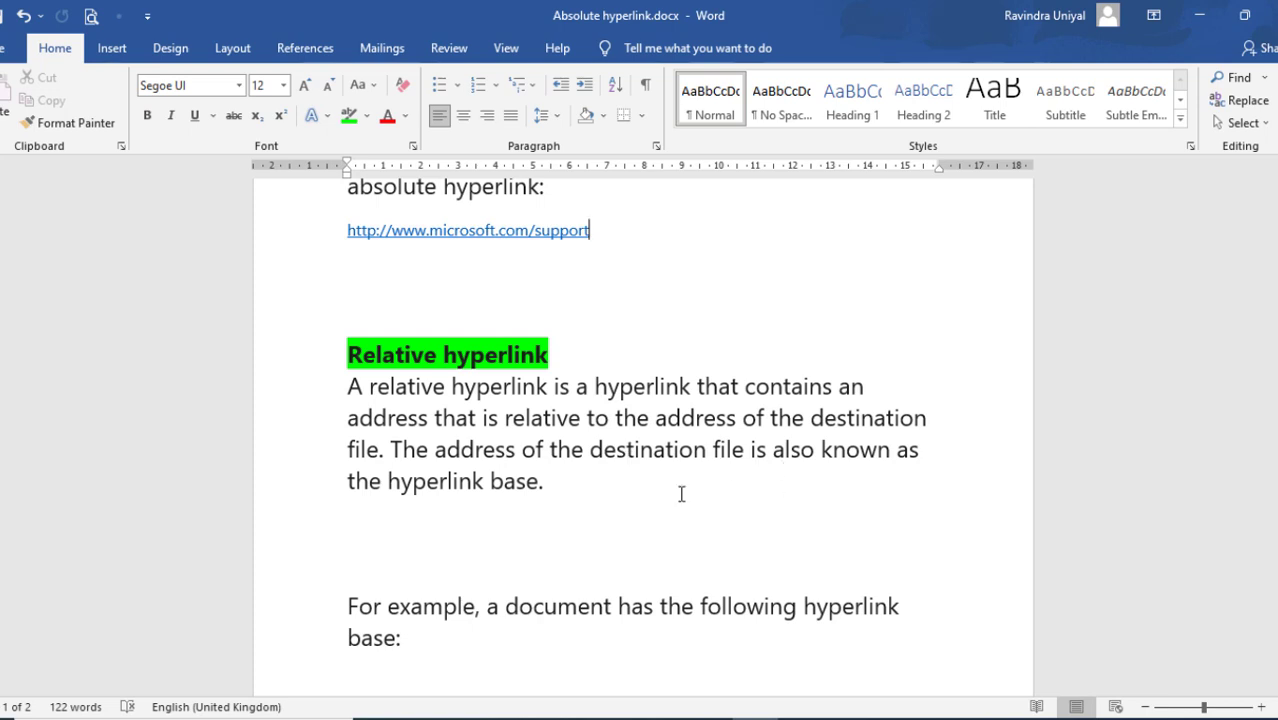
scroll(478, 495, "down", 5)
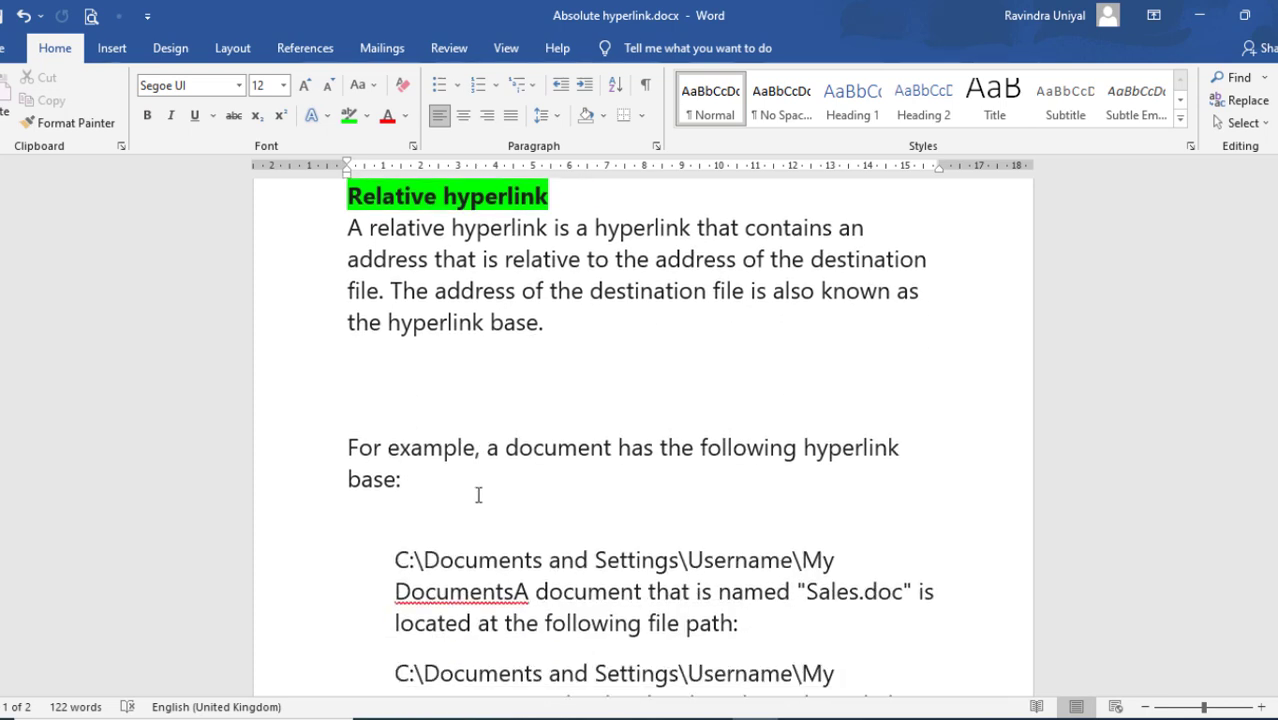
scroll(556, 470, "down", 1)
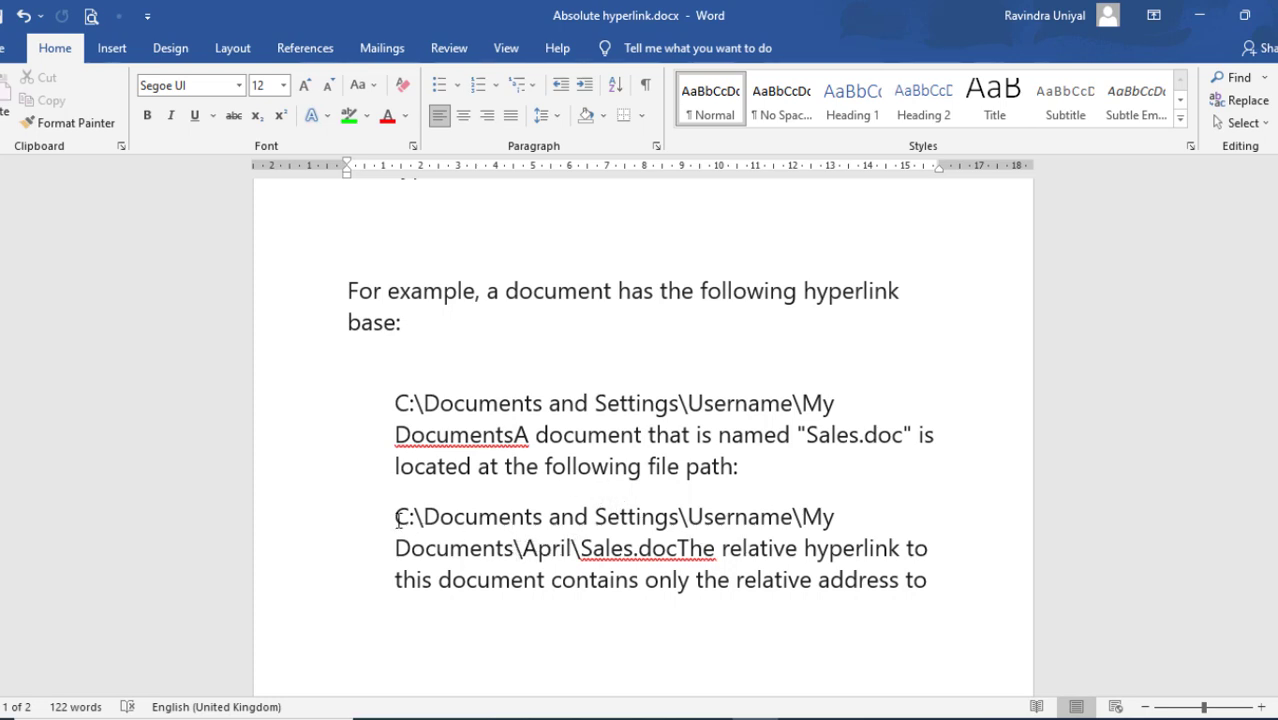
left_click_drag(396, 516, 680, 548)
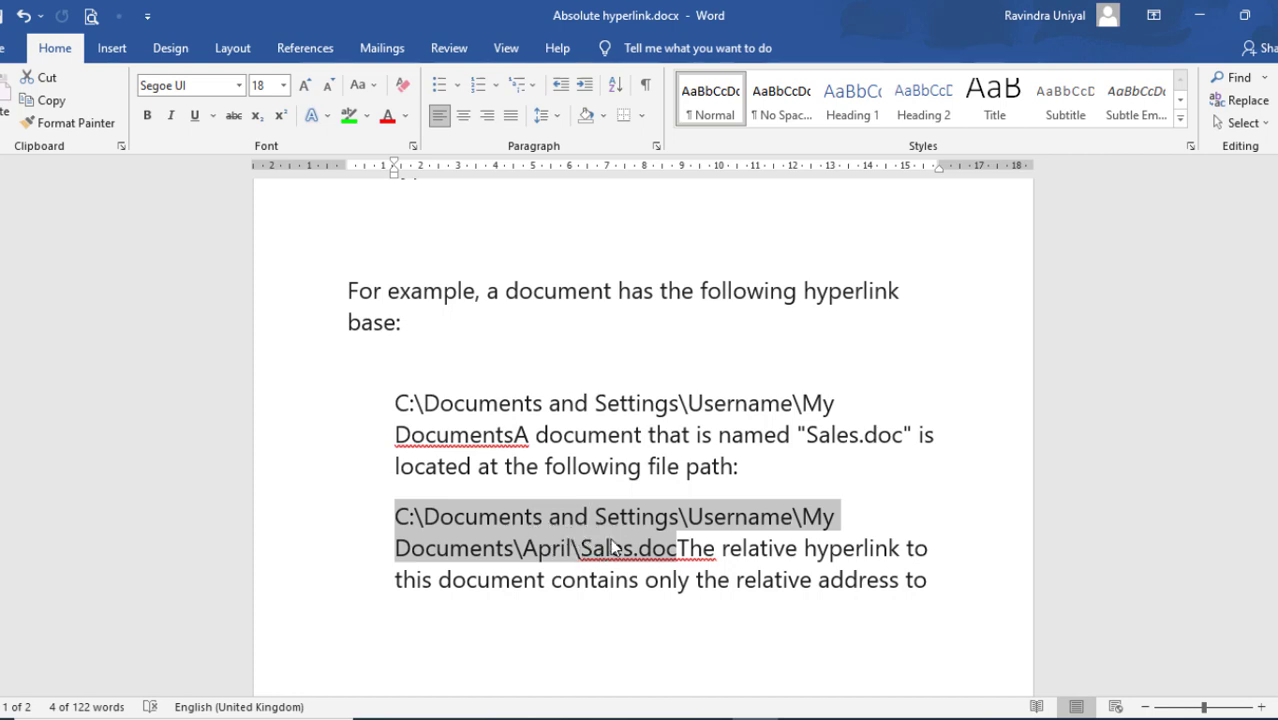
scroll(611, 532, "down", 3)
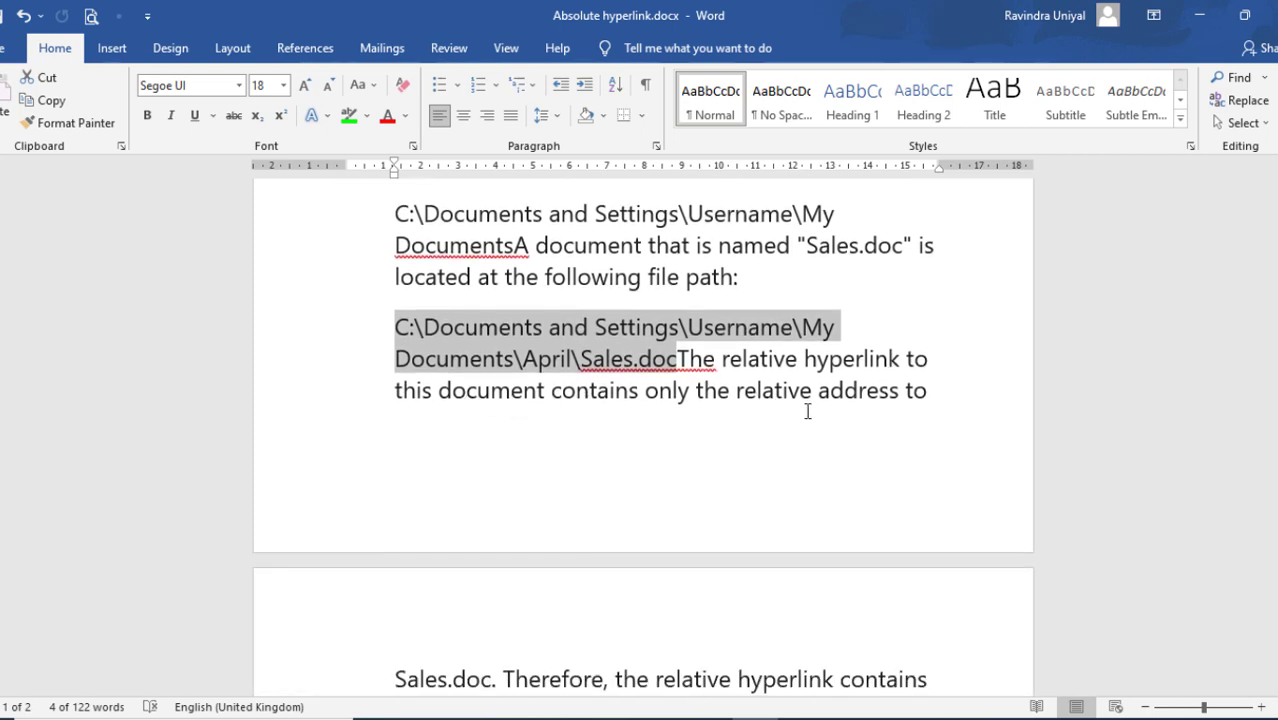
scroll(716, 482, "down", 1)
scroll(716, 482, "down", 2)
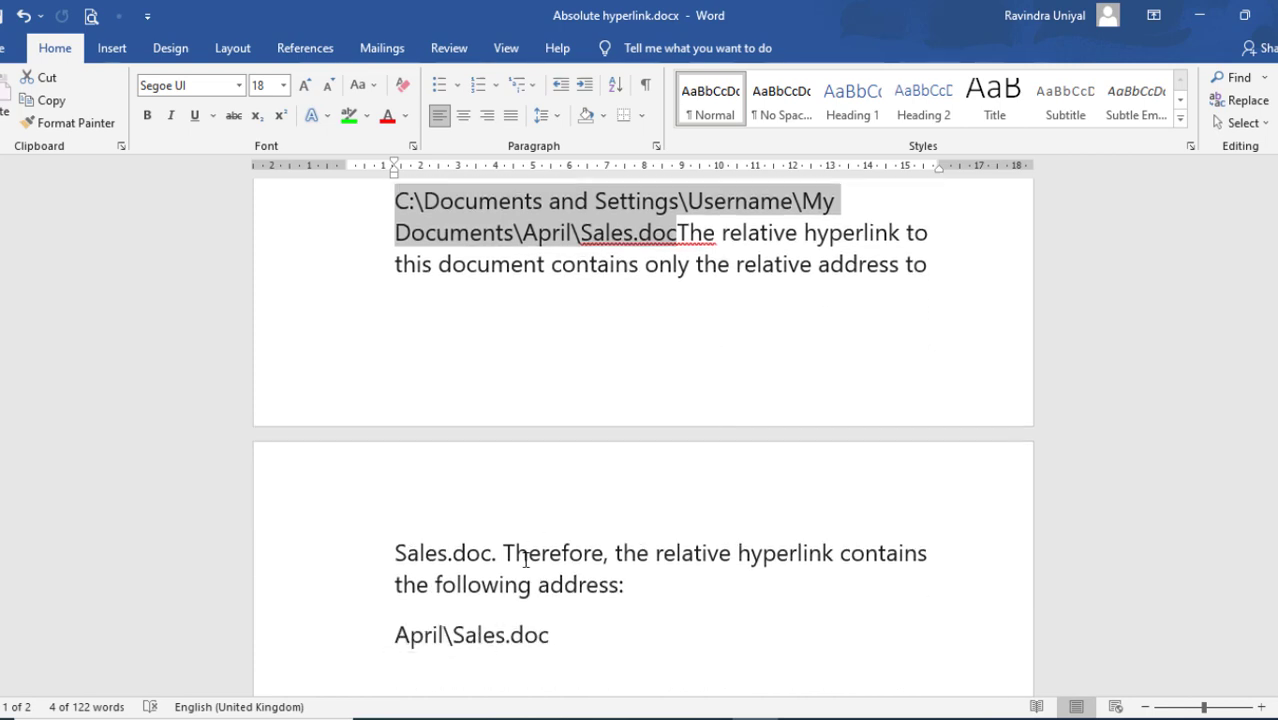
Step: Compare the full path of Sales.doc with the relative address April\Sales.doc in the hyperlink example
scroll(526, 560, "up", 10)
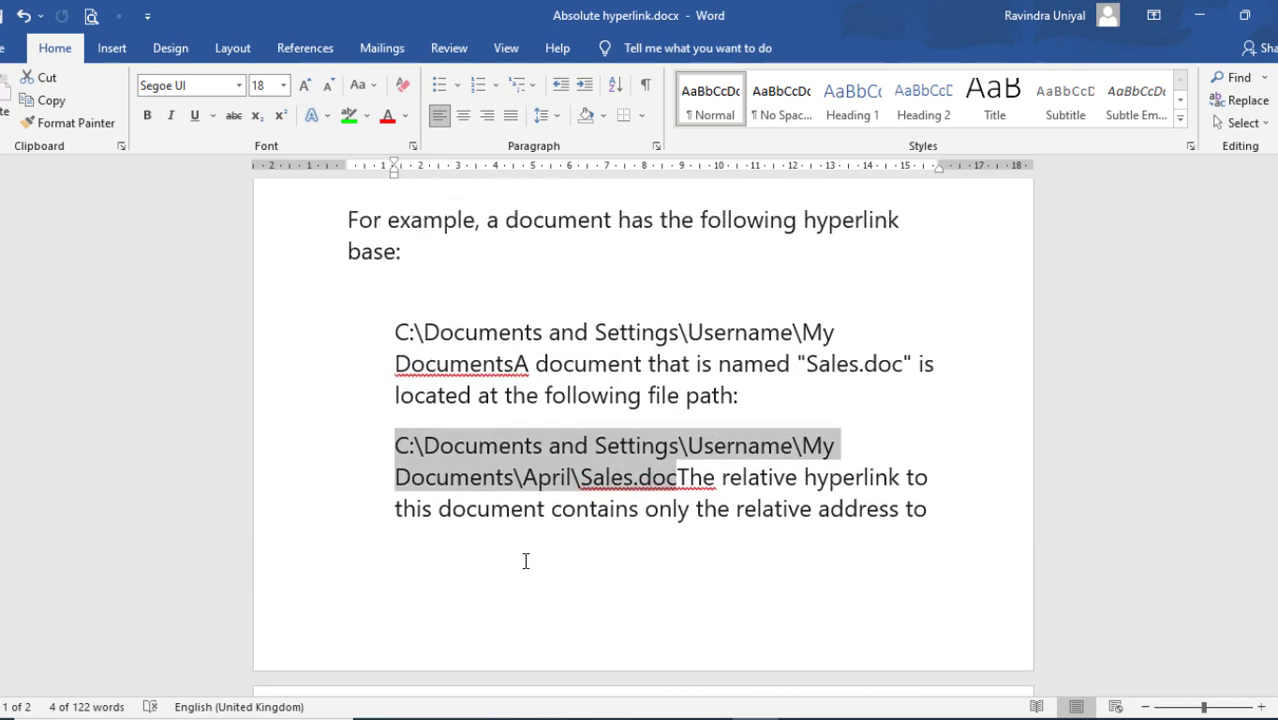
scroll(526, 558, "up", 3)
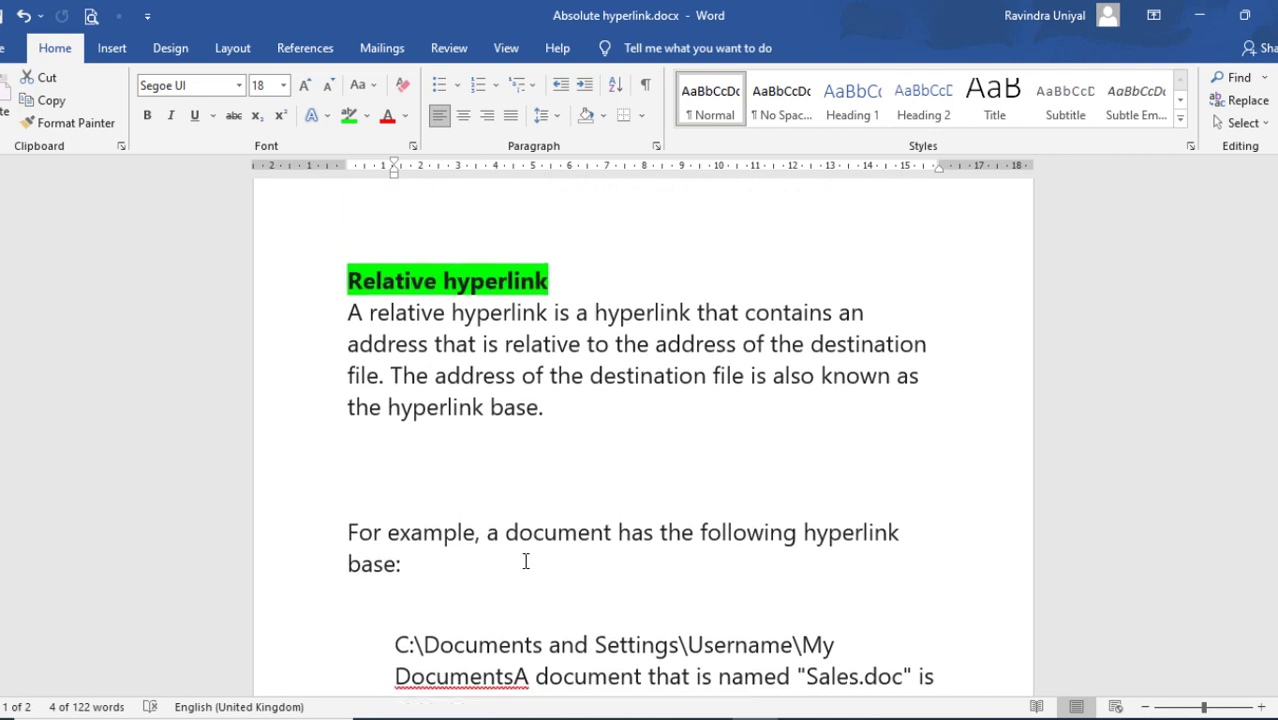
scroll(526, 560, "down", 4)
scroll(525, 561, "down", 9)
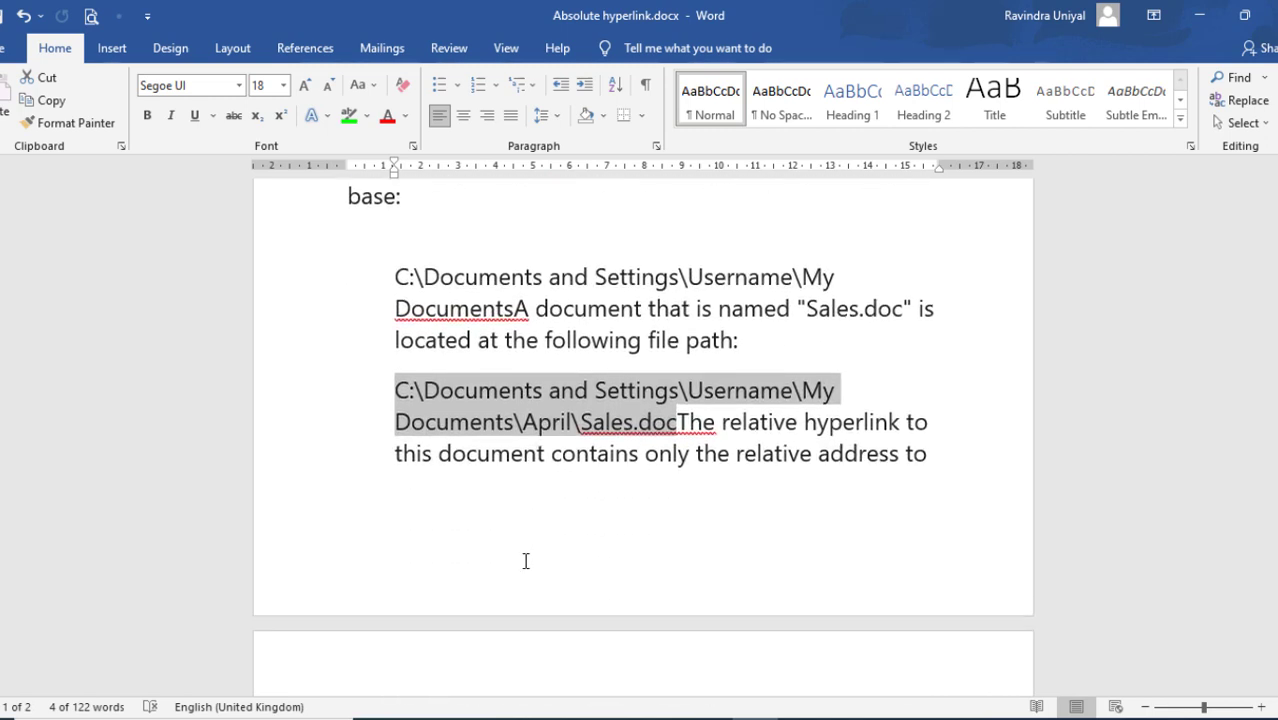
scroll(525, 561, "down", 2)
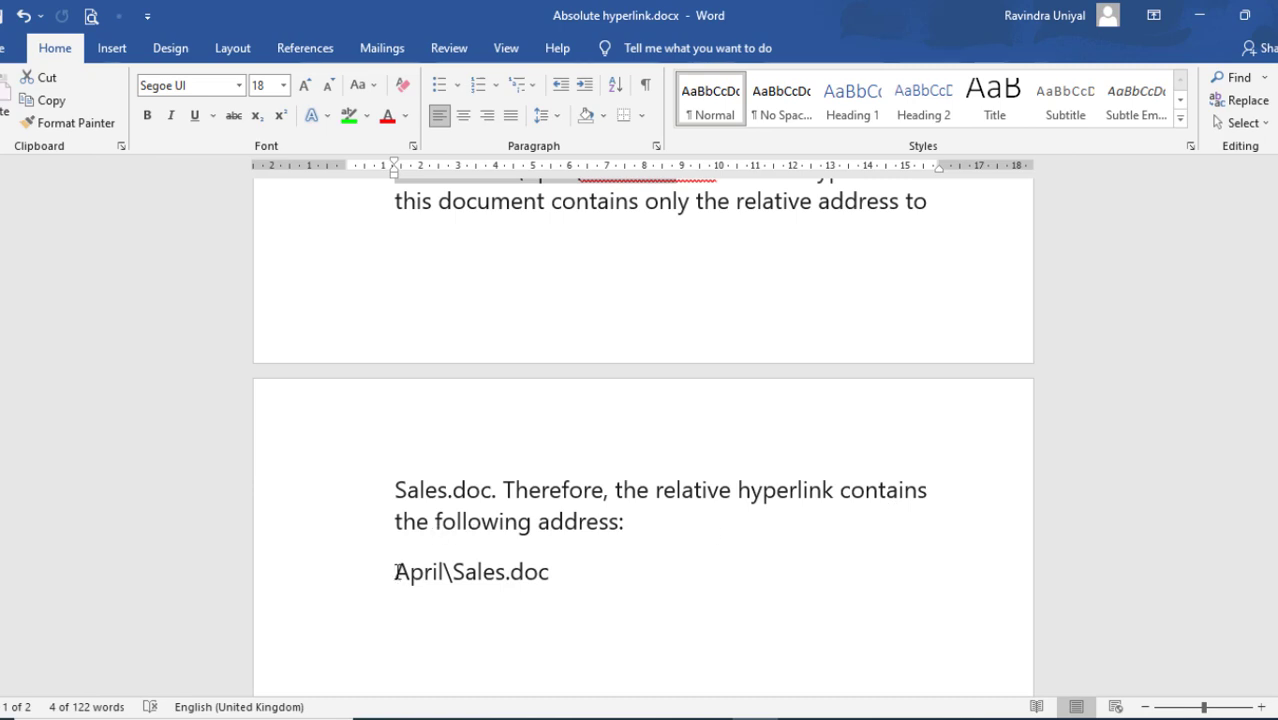
left_click_drag(397, 571, 569, 584)
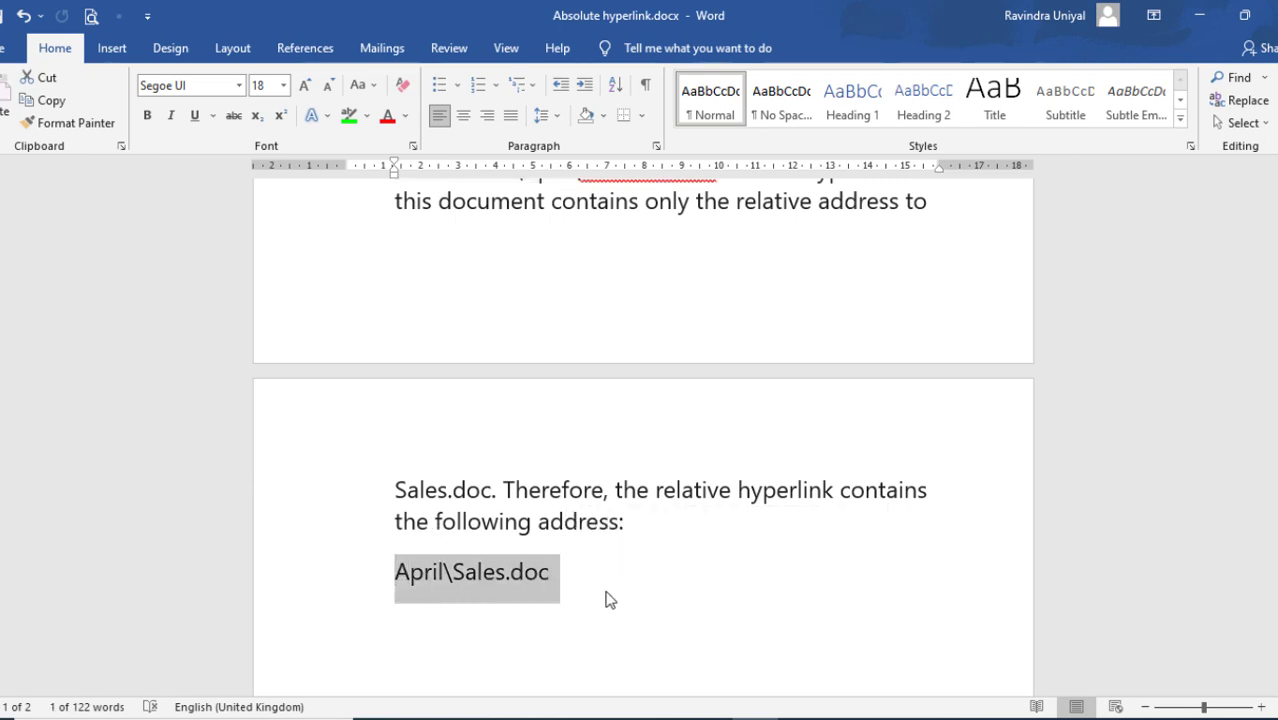
scroll(605, 597, "up", 3)
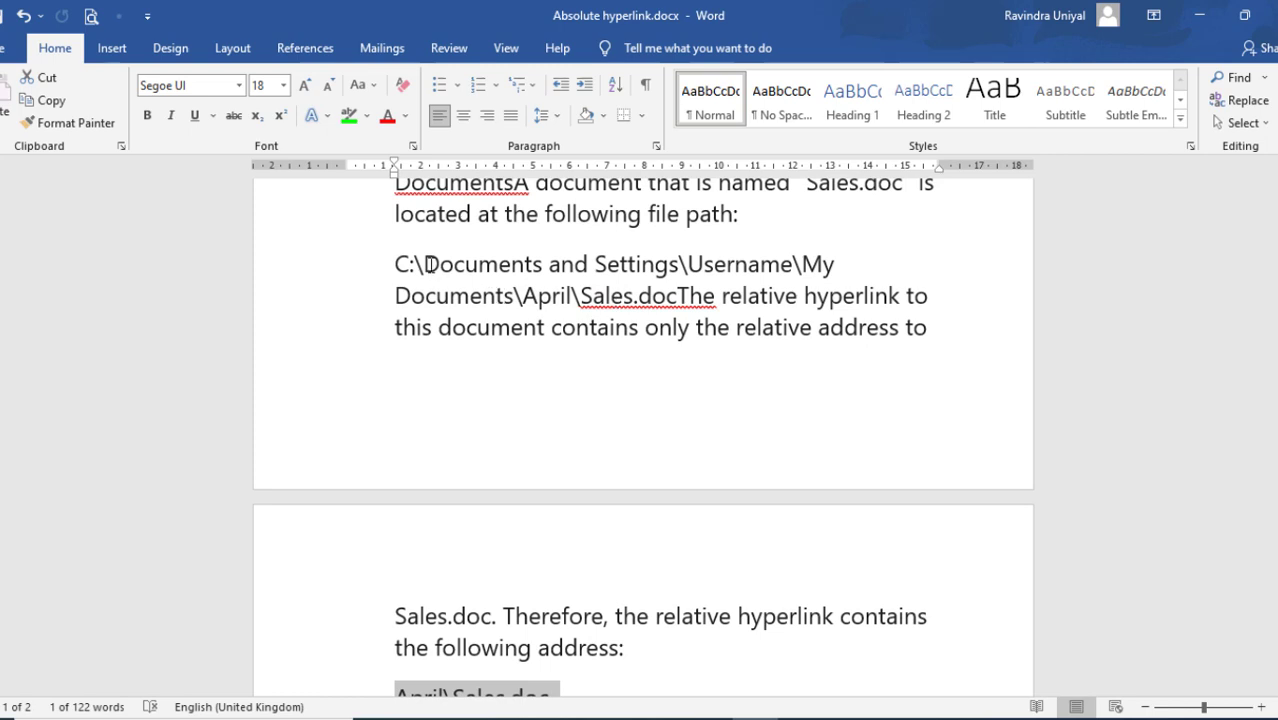
scroll(482, 581, "down", 3)
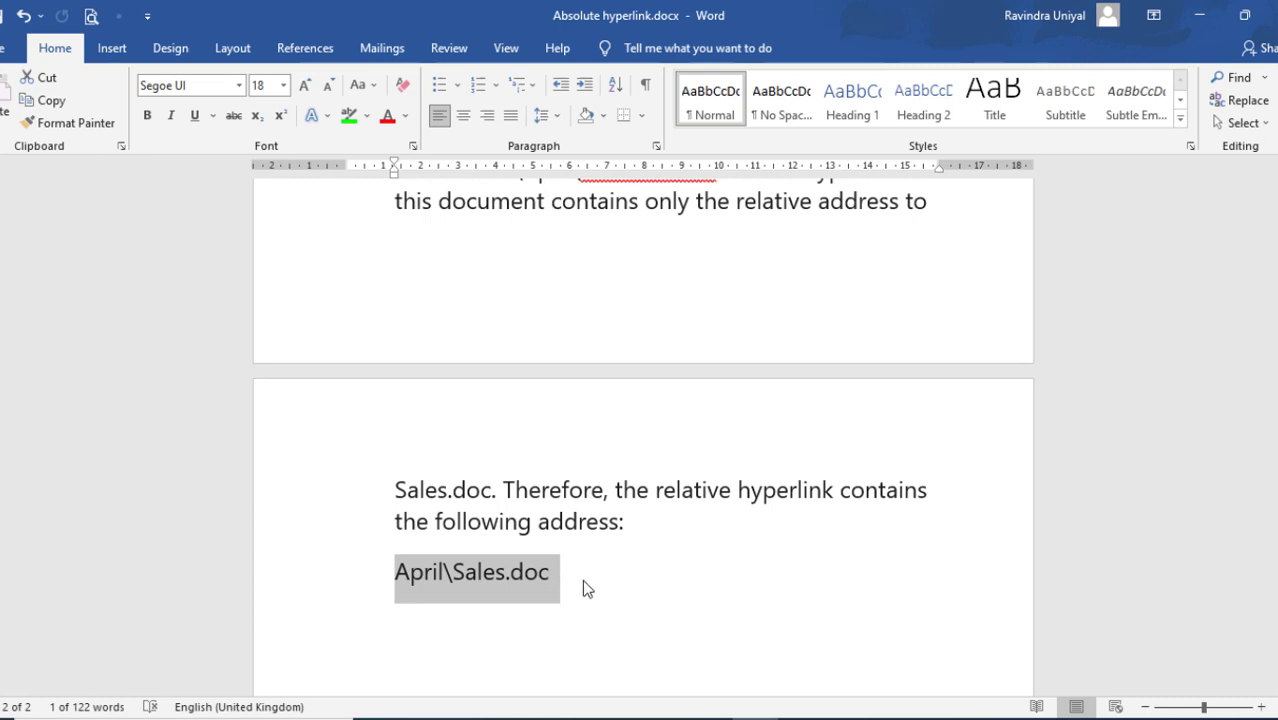
Step: Write the sample relative path ".\flower.jpeg" below the April\Sales.doc address at the end of the document
scroll(584, 585, "down", 3)
left_click(577, 463)
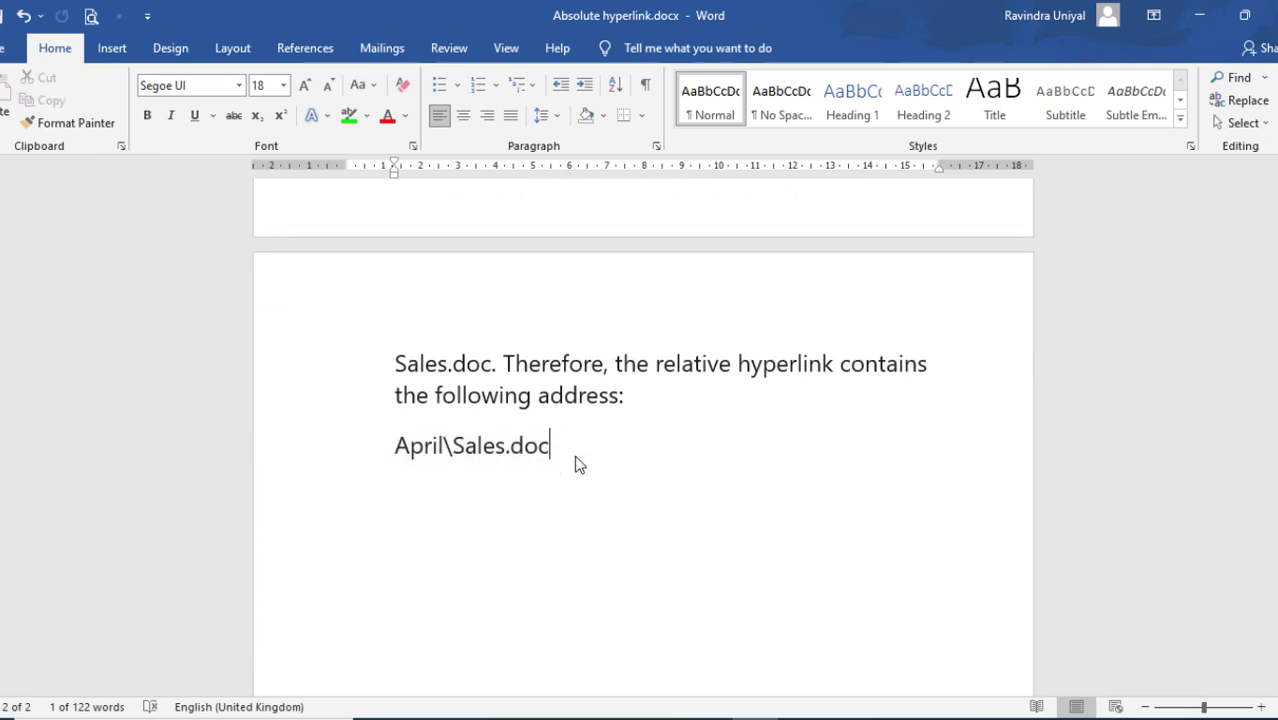
key("Return")
key("Return")
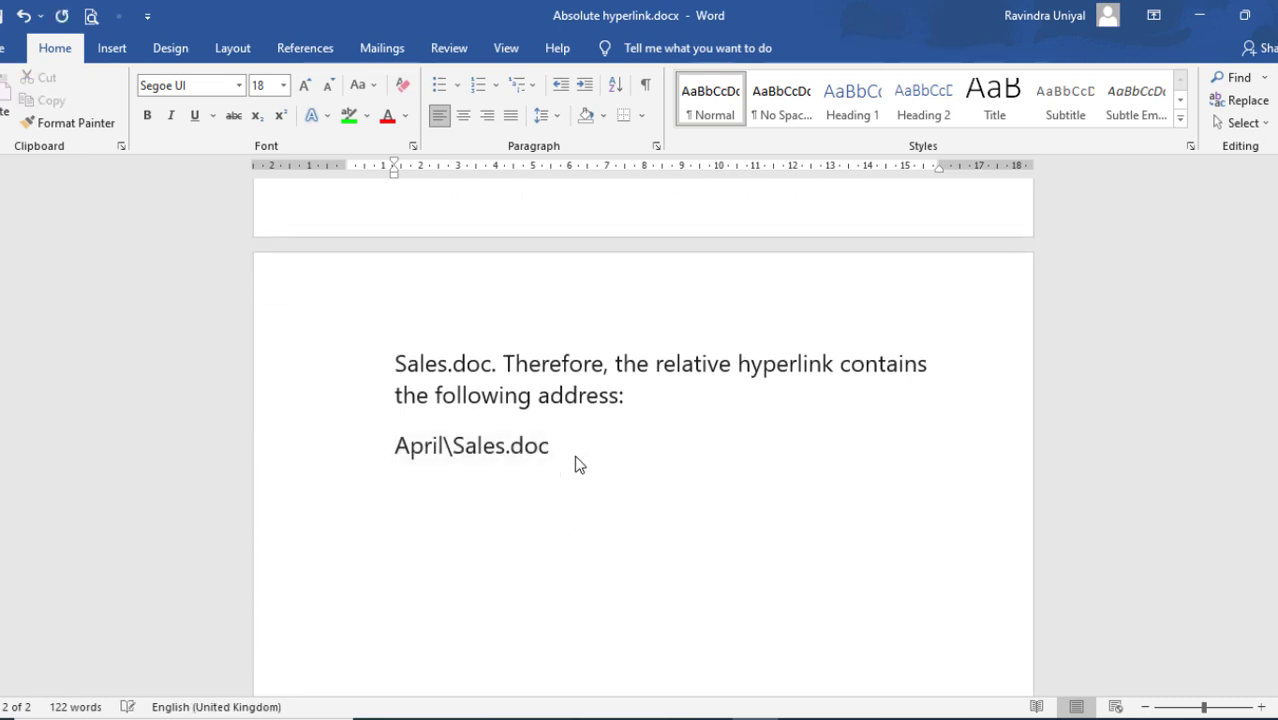
type(".\\flo")
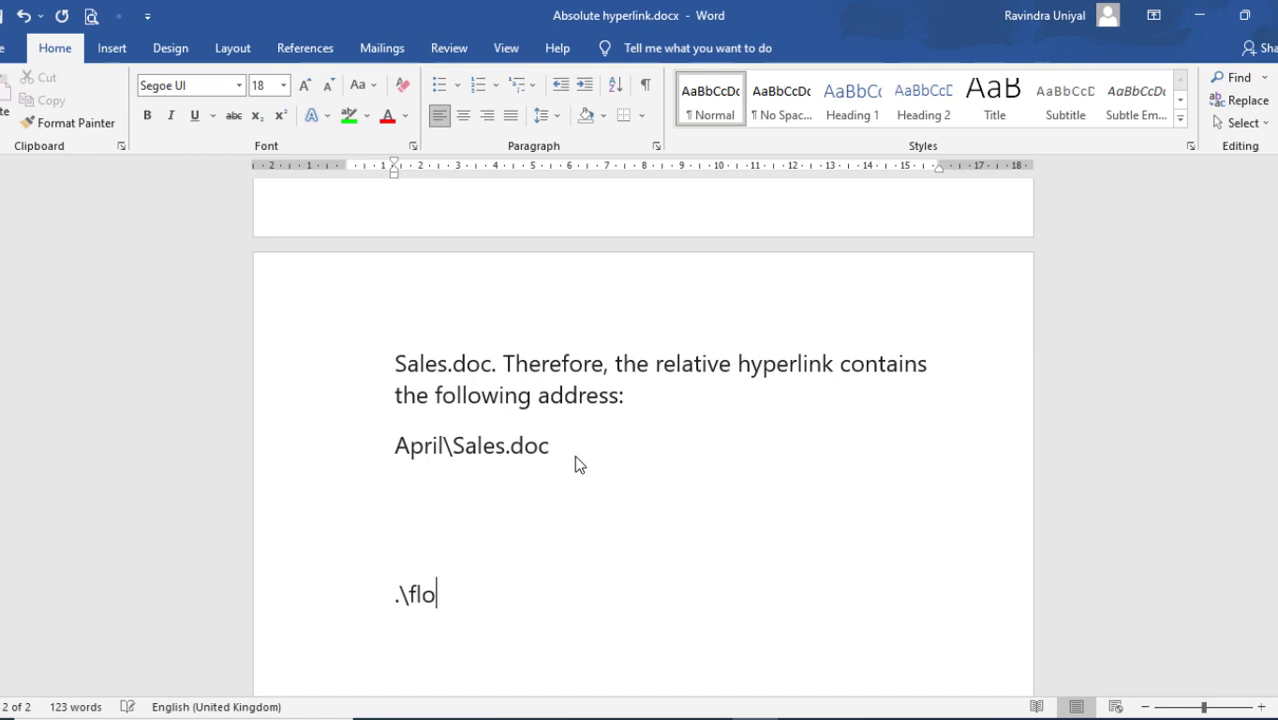
type("wer.jp")
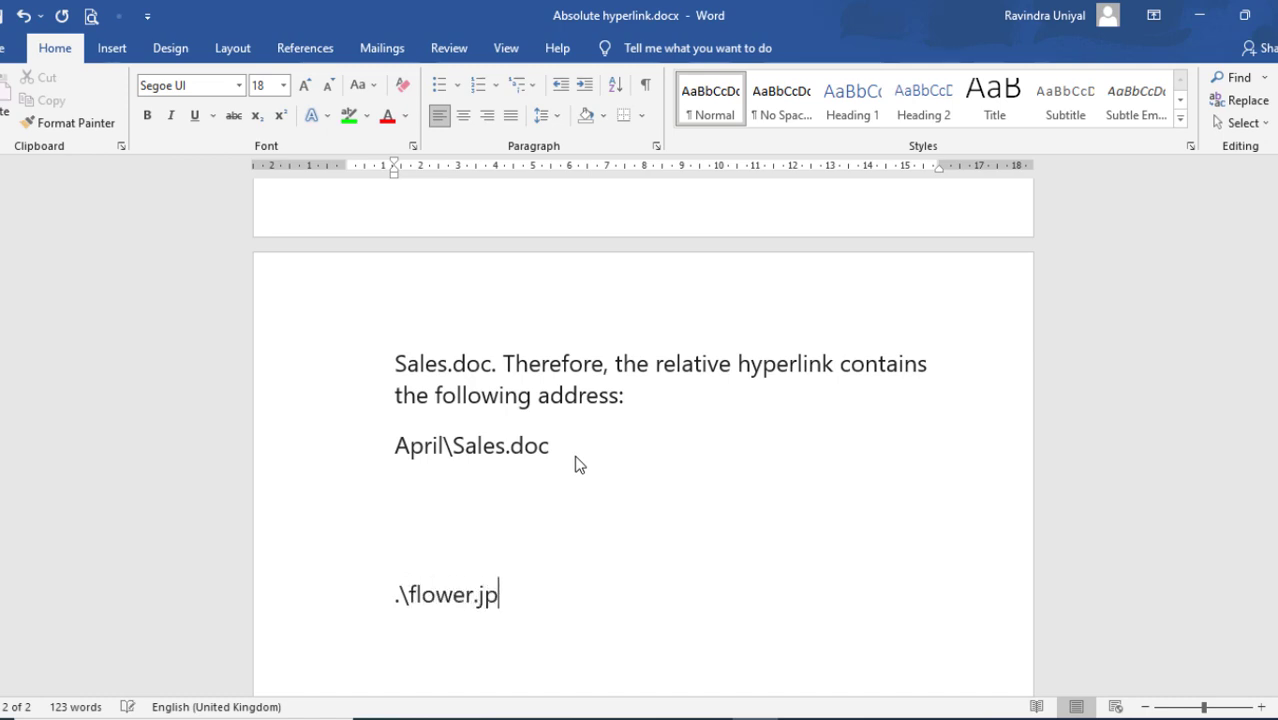
type("eg")
left_click_drag(398, 597, 555, 595)
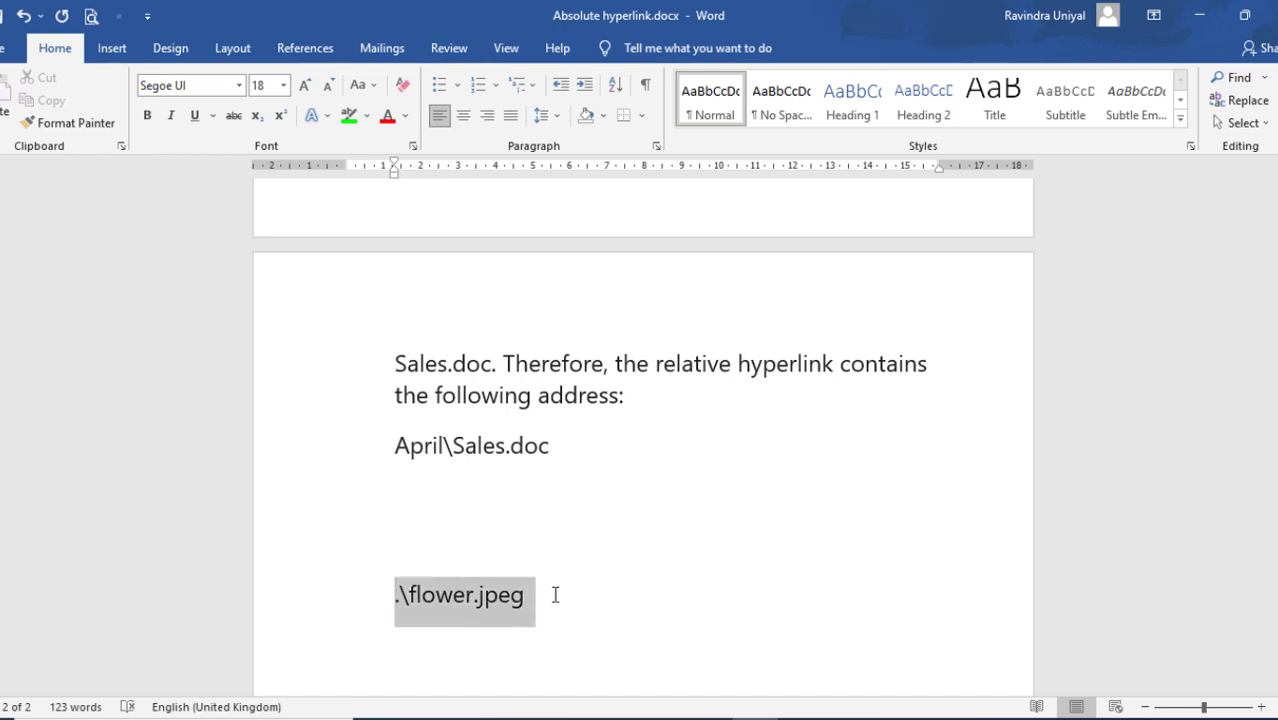
left_click(399, 596)
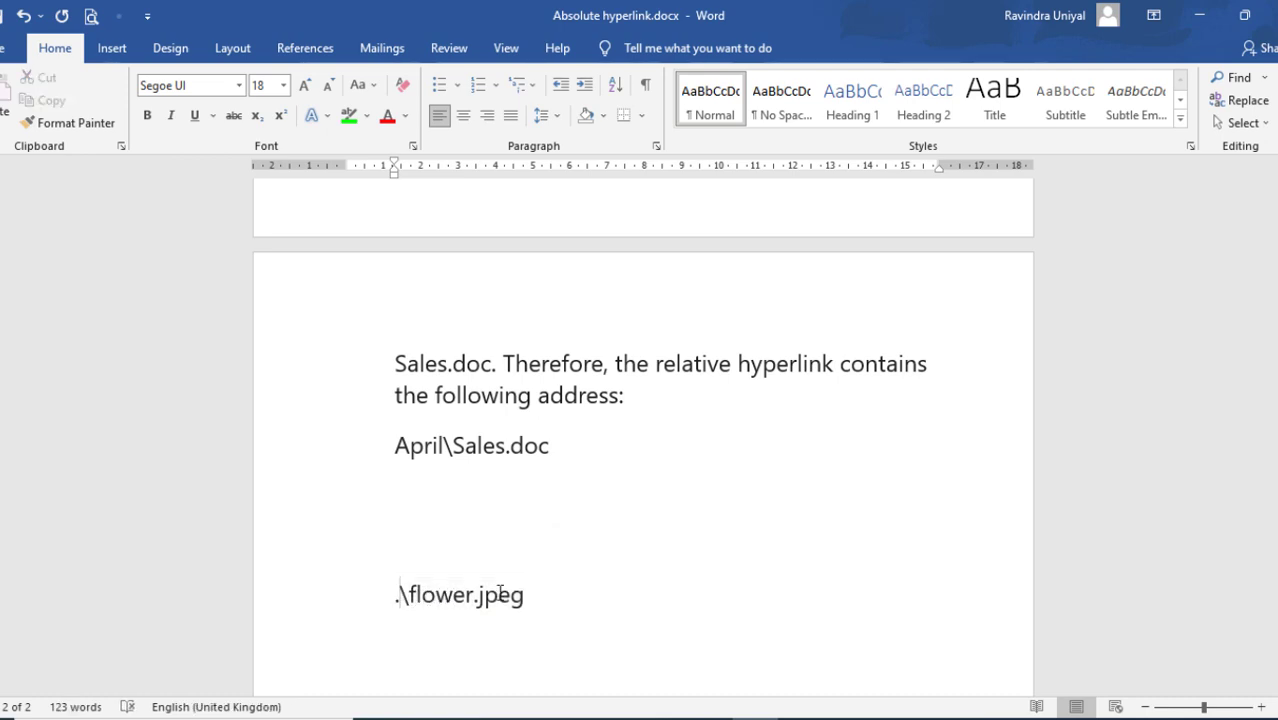
Step: Delete the sample path ".\flower.jpeg" from the end of the document
key("Right")
key("Delete")
key("Delete")
key("Delete")
key("Delete")
key("Delete")
key("Delete")
key("Delete")
key("Delete")
key("Delete")
key("Delete")
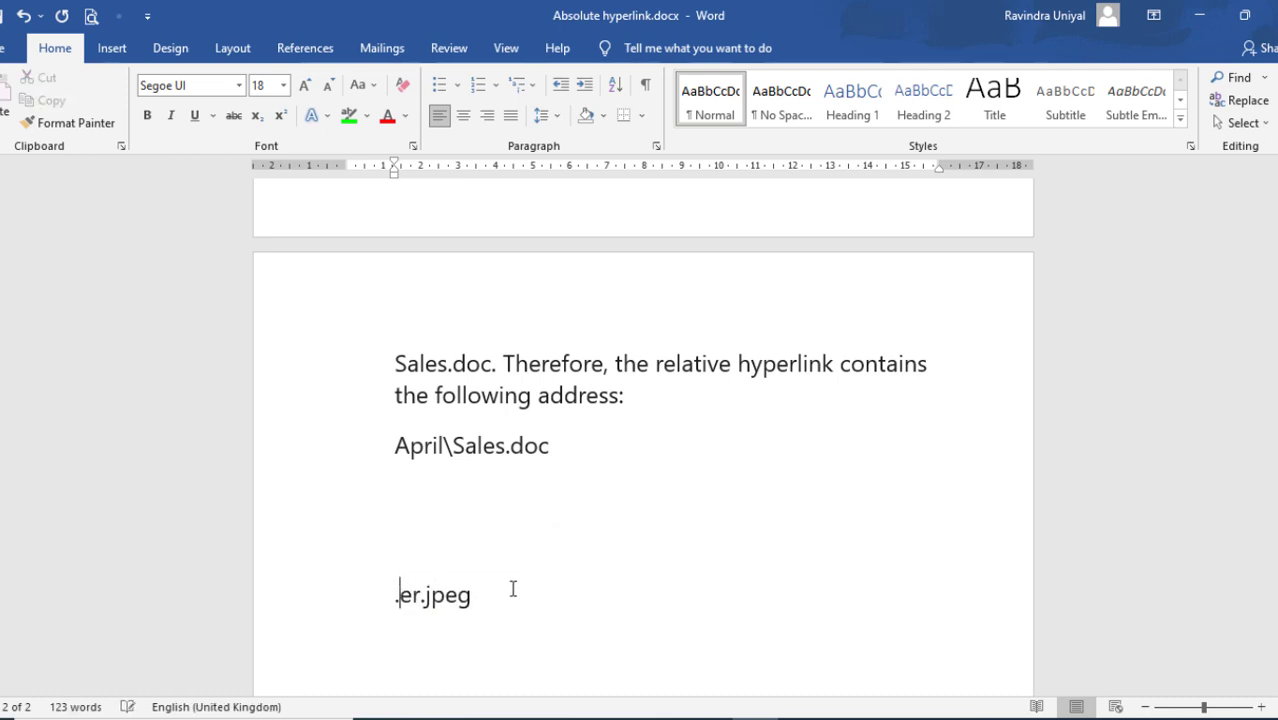
key("Delete")
key("Delete")
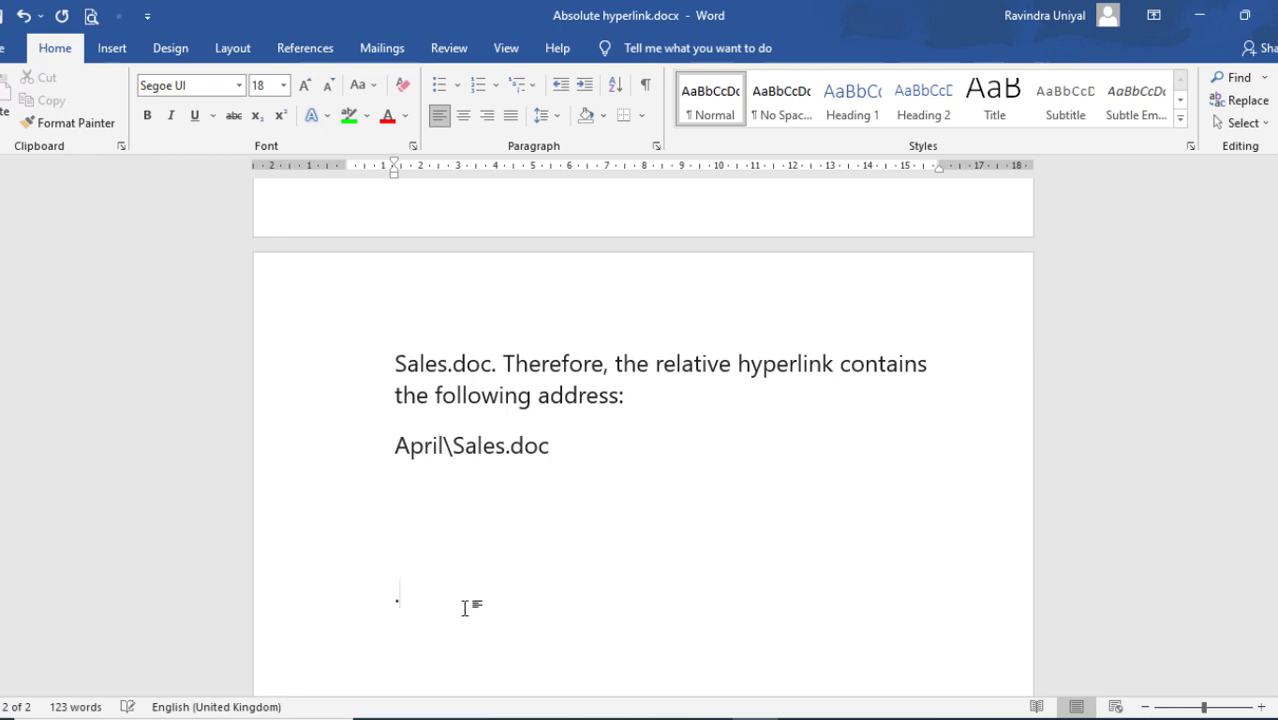
key("BackSpace")
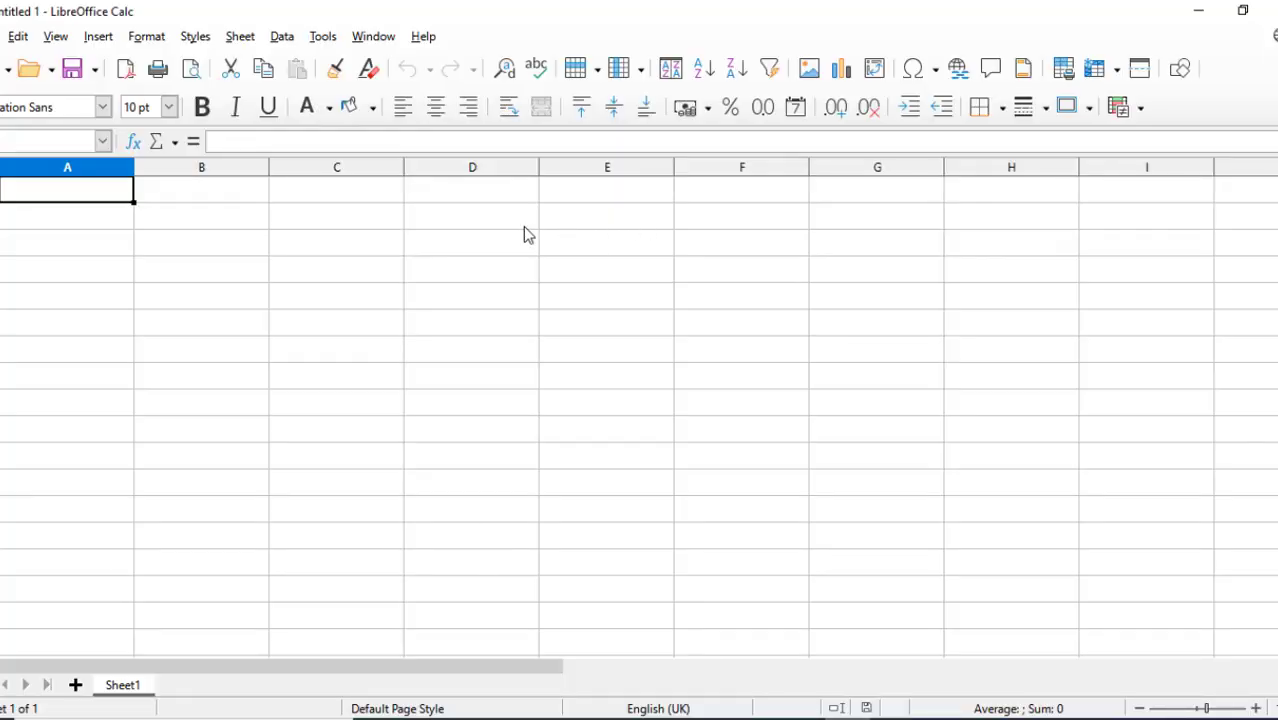
left_click(957, 70)
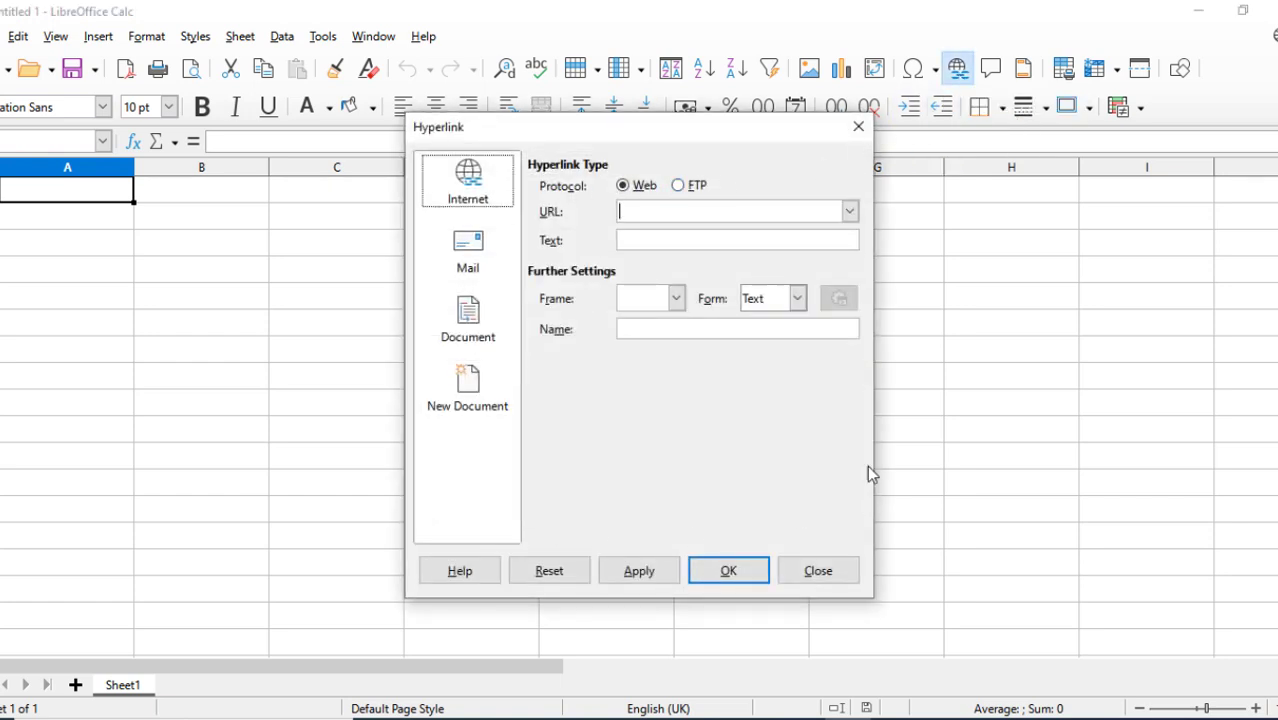
left_click(807, 581)
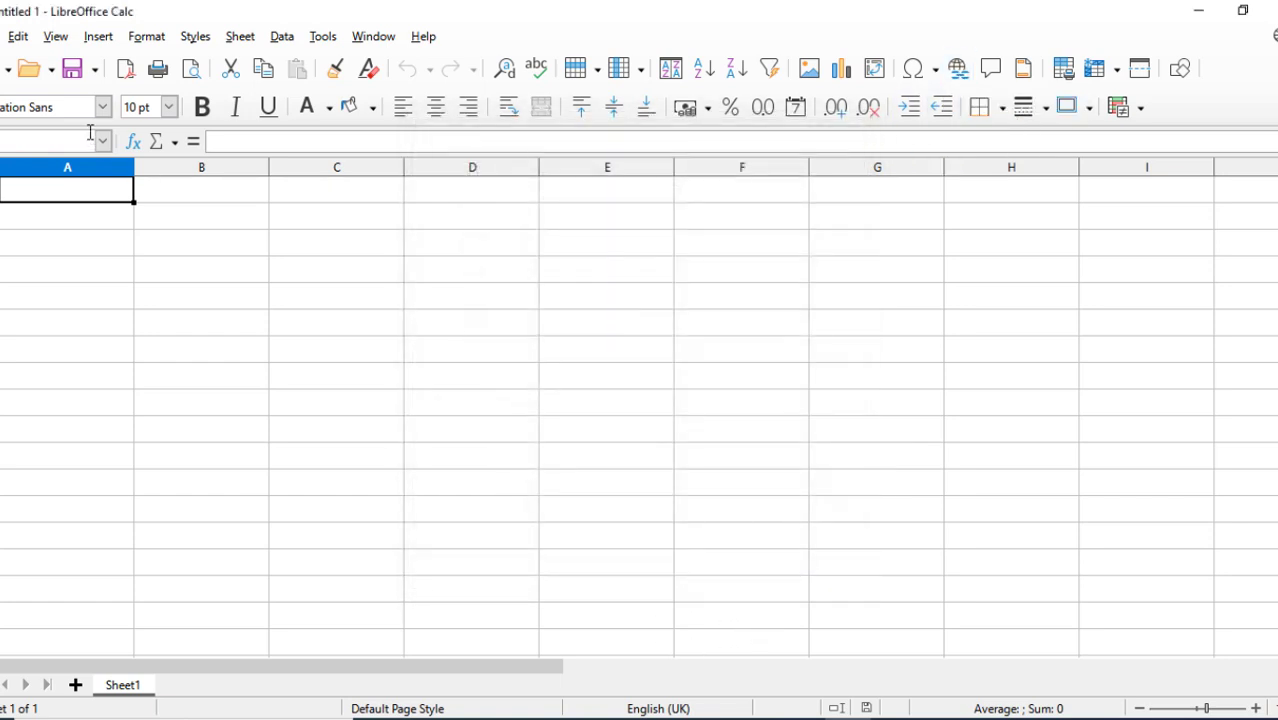
left_click(99, 37)
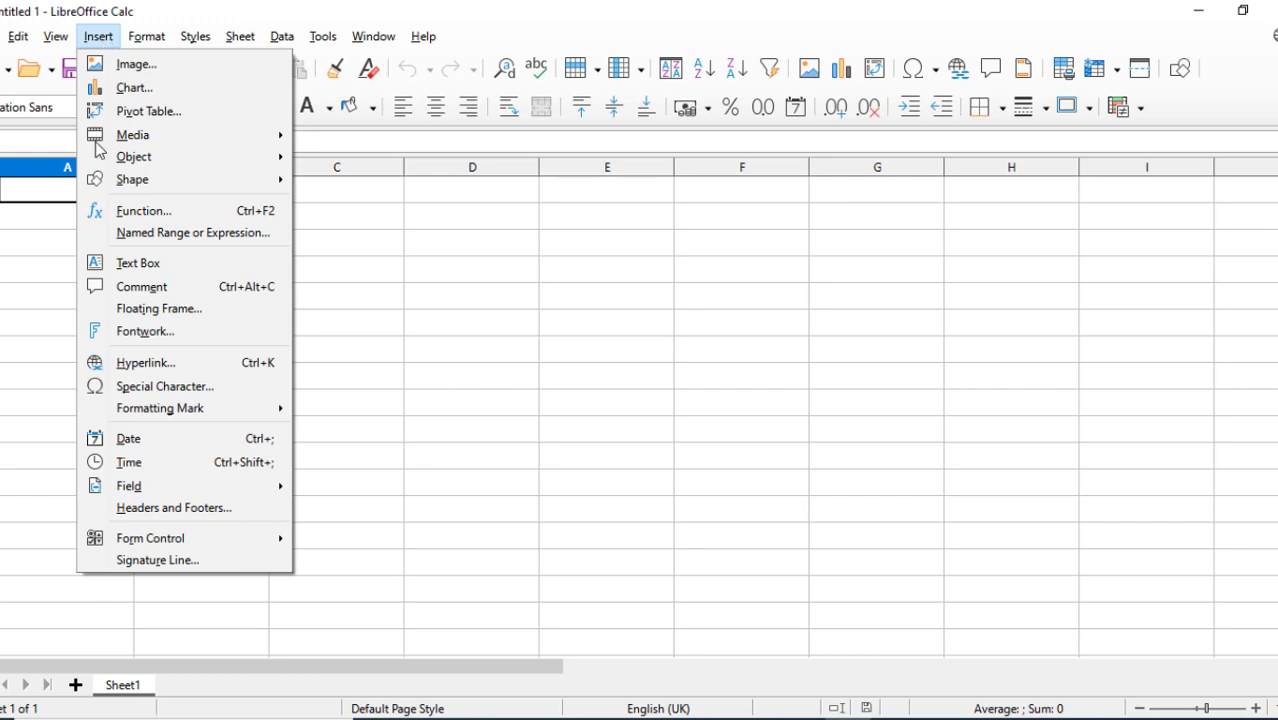
left_click(135, 370)
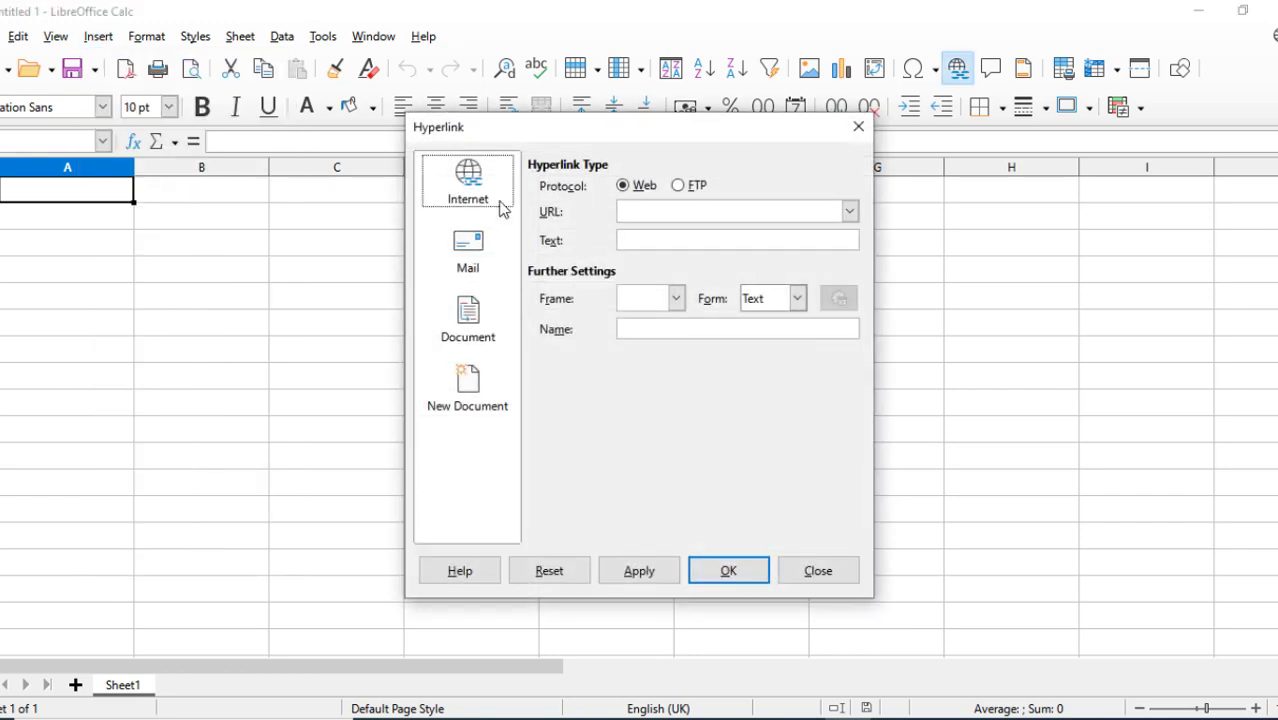
left_click(472, 175)
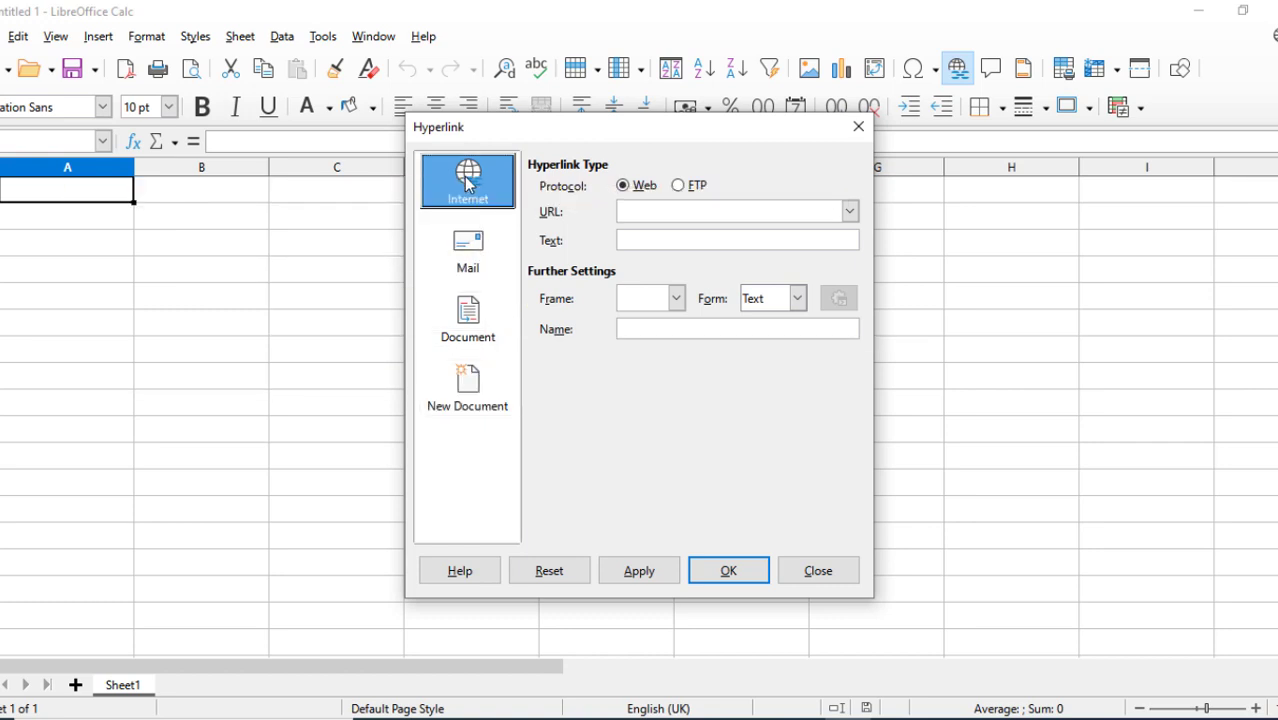
left_click(850, 212)
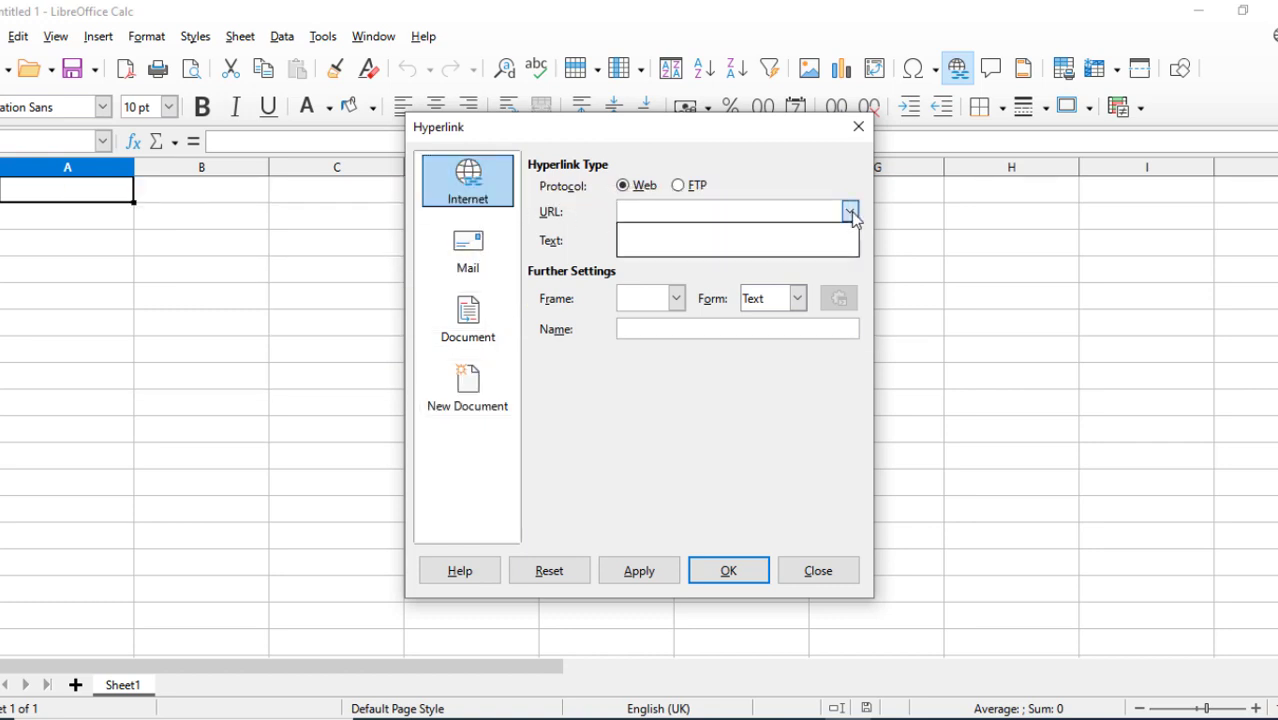
left_click(690, 214)
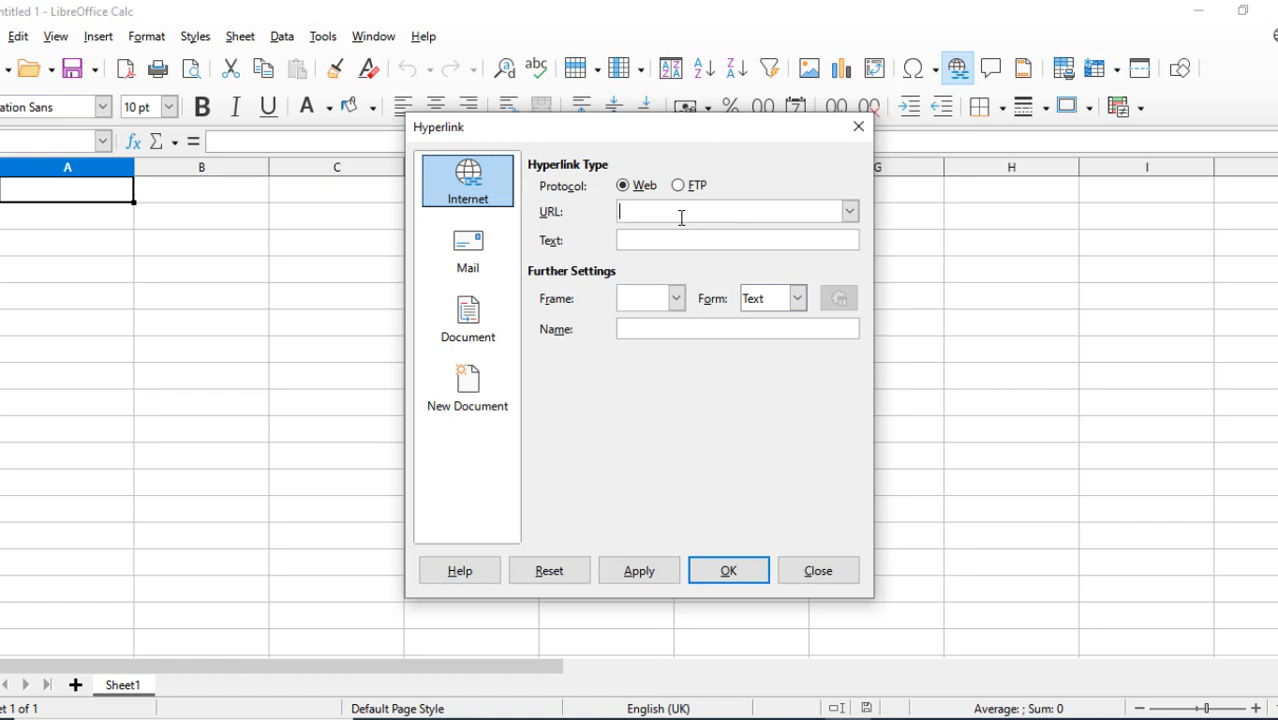
type("www.google.com")
Step: Name the hyperlink "google link", keep its form as Text and insert it in cell A1
left_click(676, 298)
left_click(676, 298)
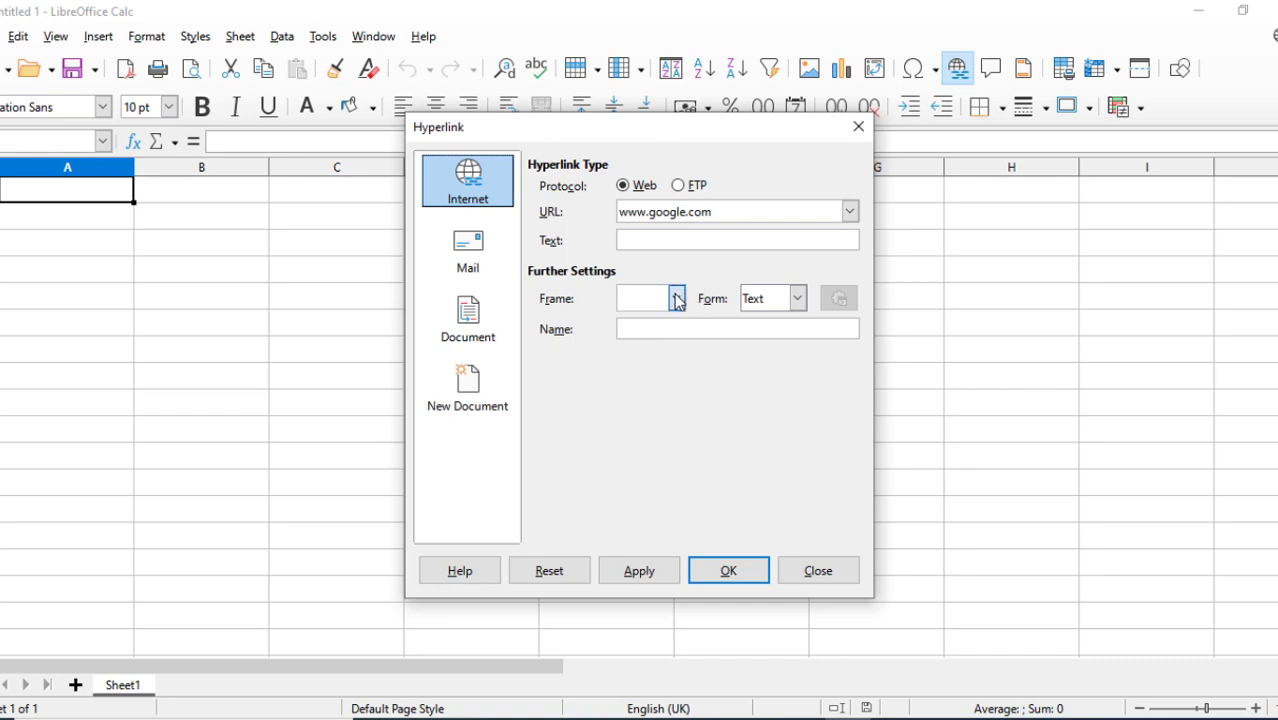
left_click(797, 298)
left_click(797, 300)
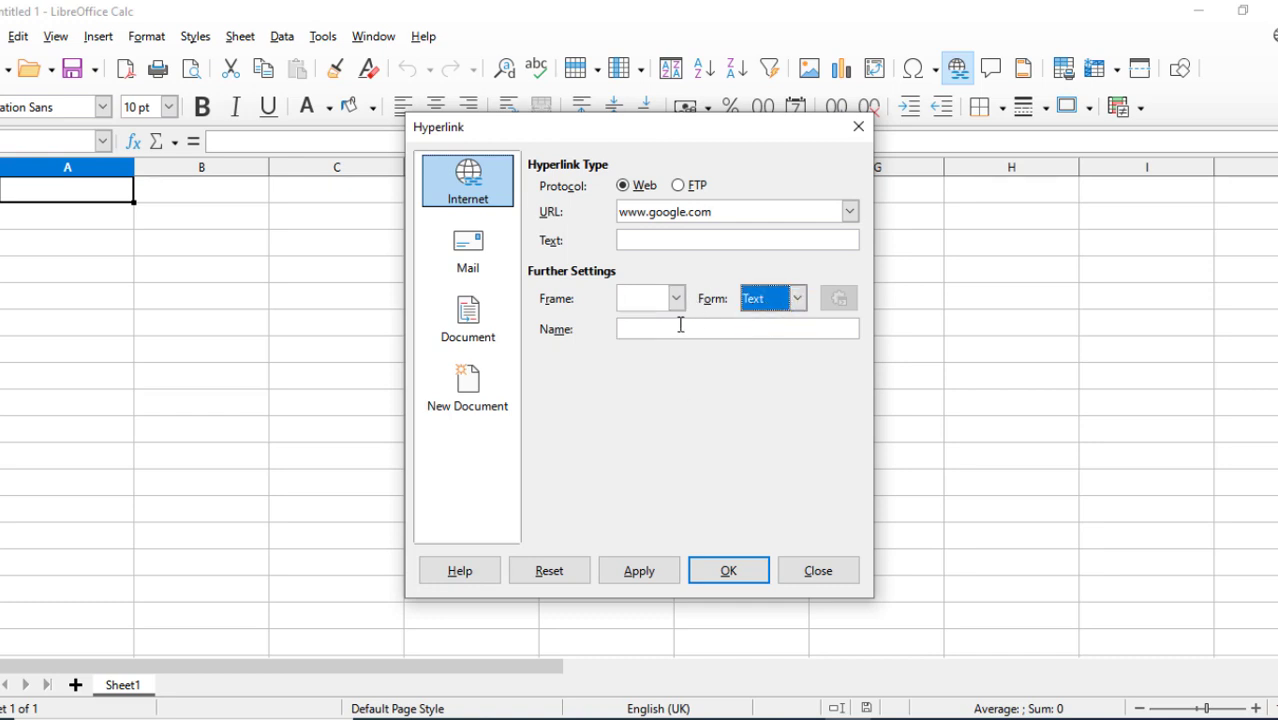
left_click(645, 331)
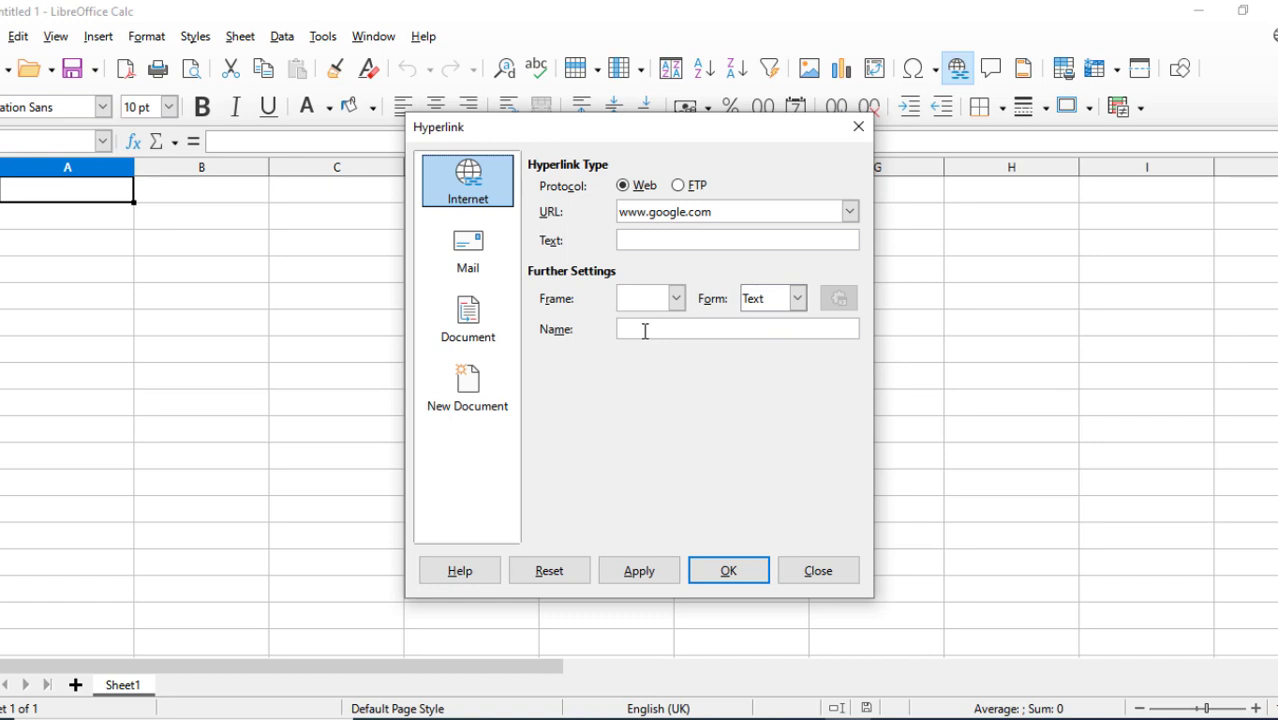
type("google link")
left_click(729, 568)
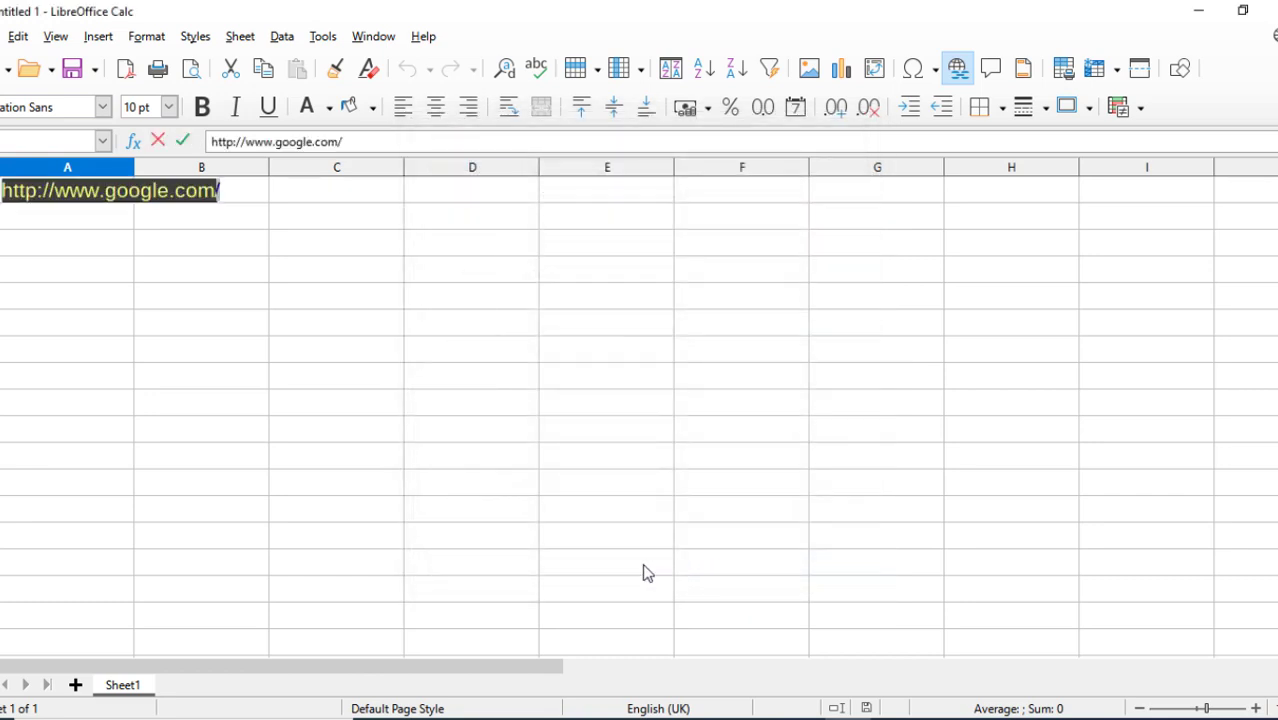
left_click(202, 248)
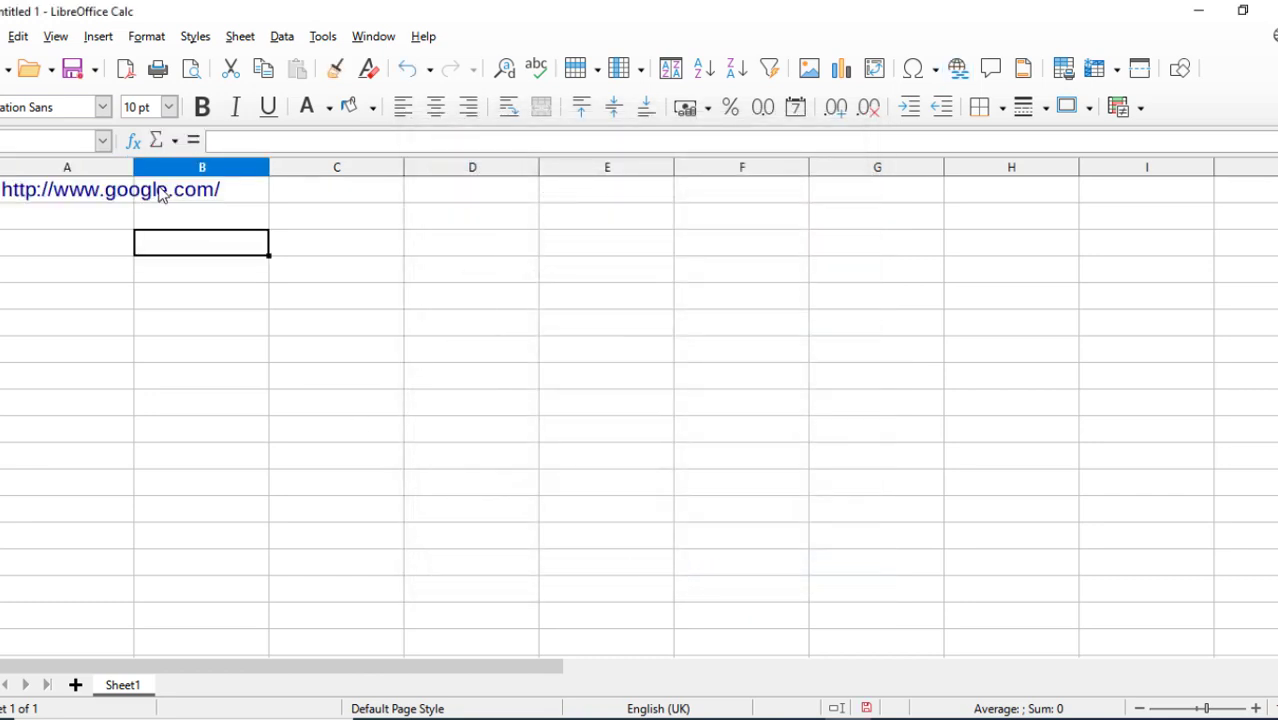
Step: Test the Google hyperlink in cell A1 by opening its web page, and close the browser
left_click(160, 192)
left_click(120, 196)
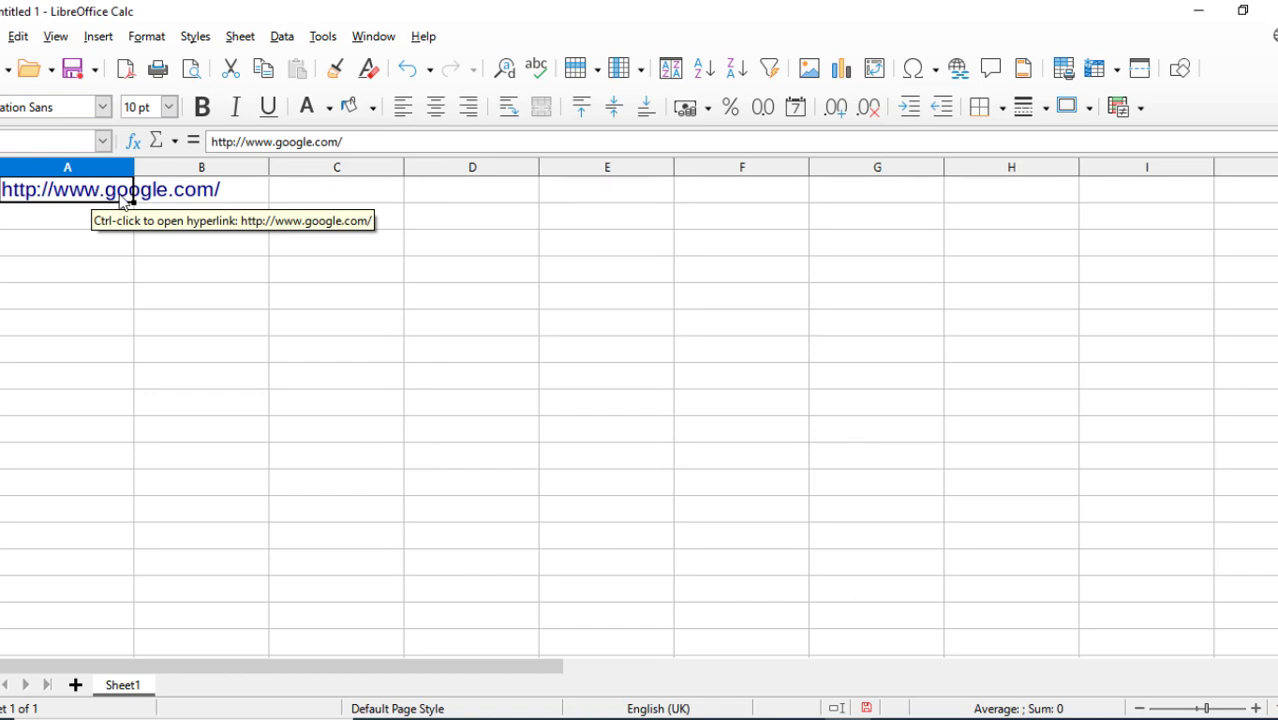
left_click(154, 255)
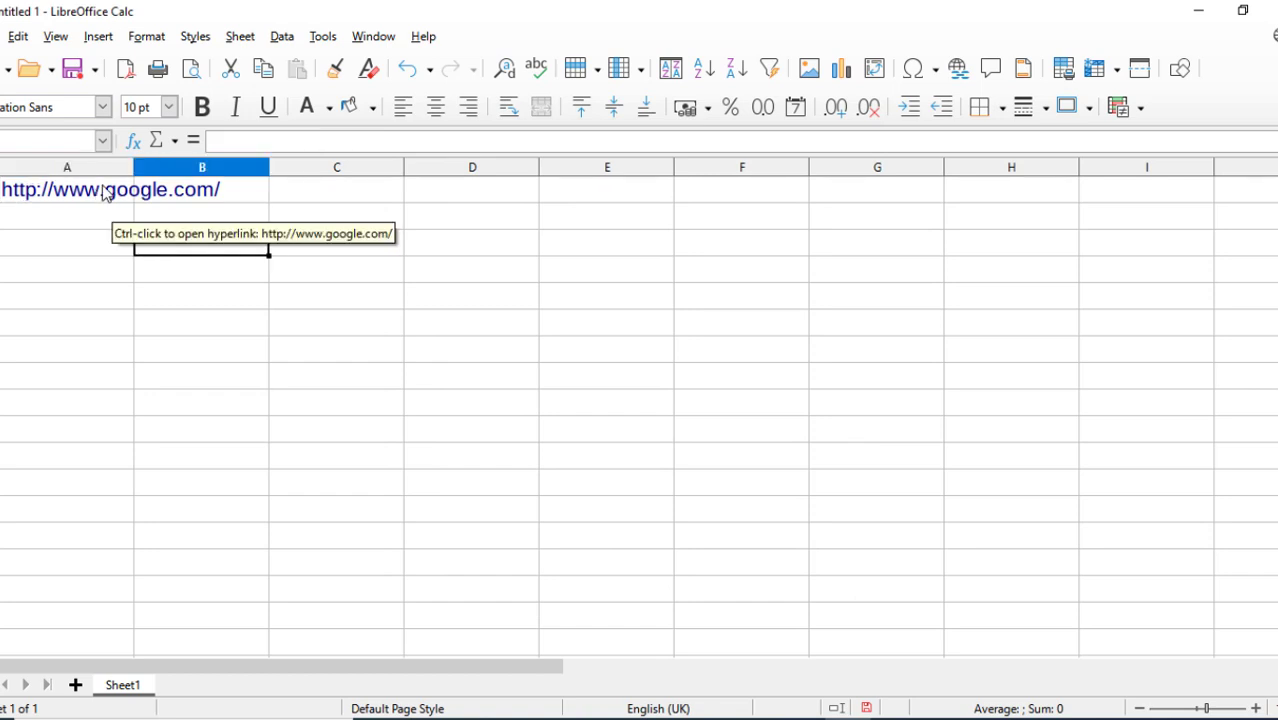
left_click(105, 248)
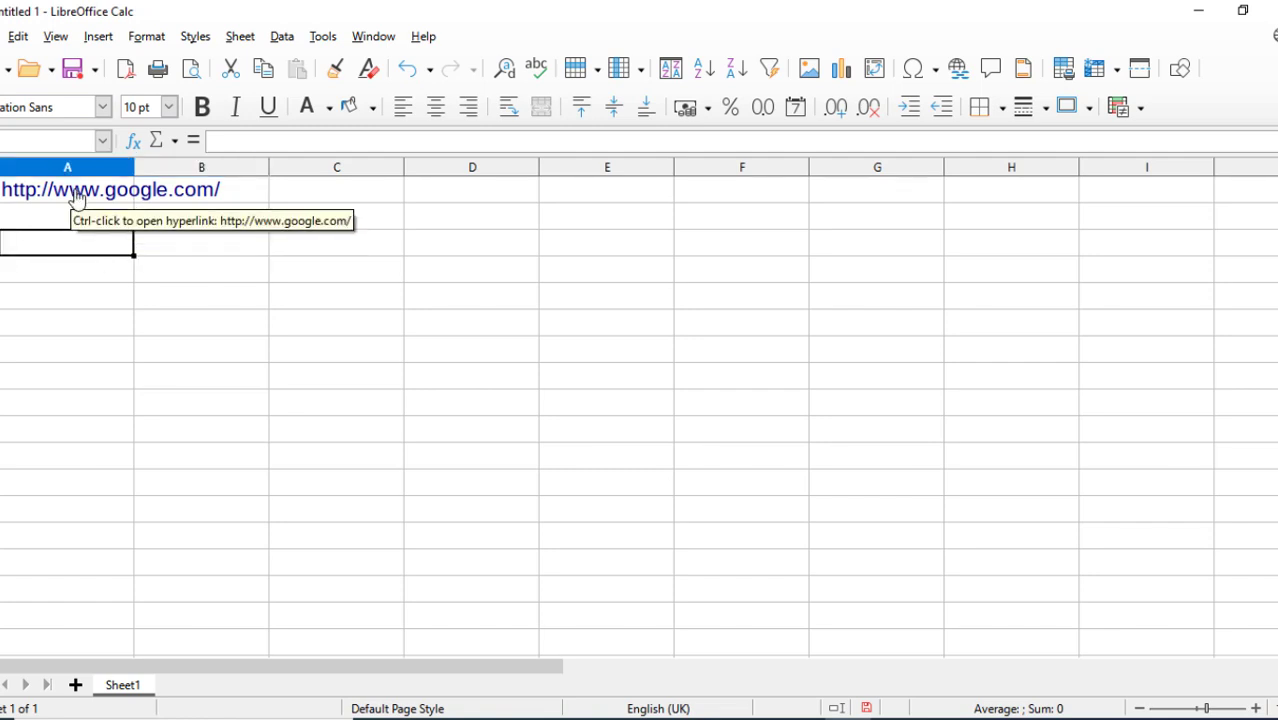
left_click(77, 197, "ctrl")
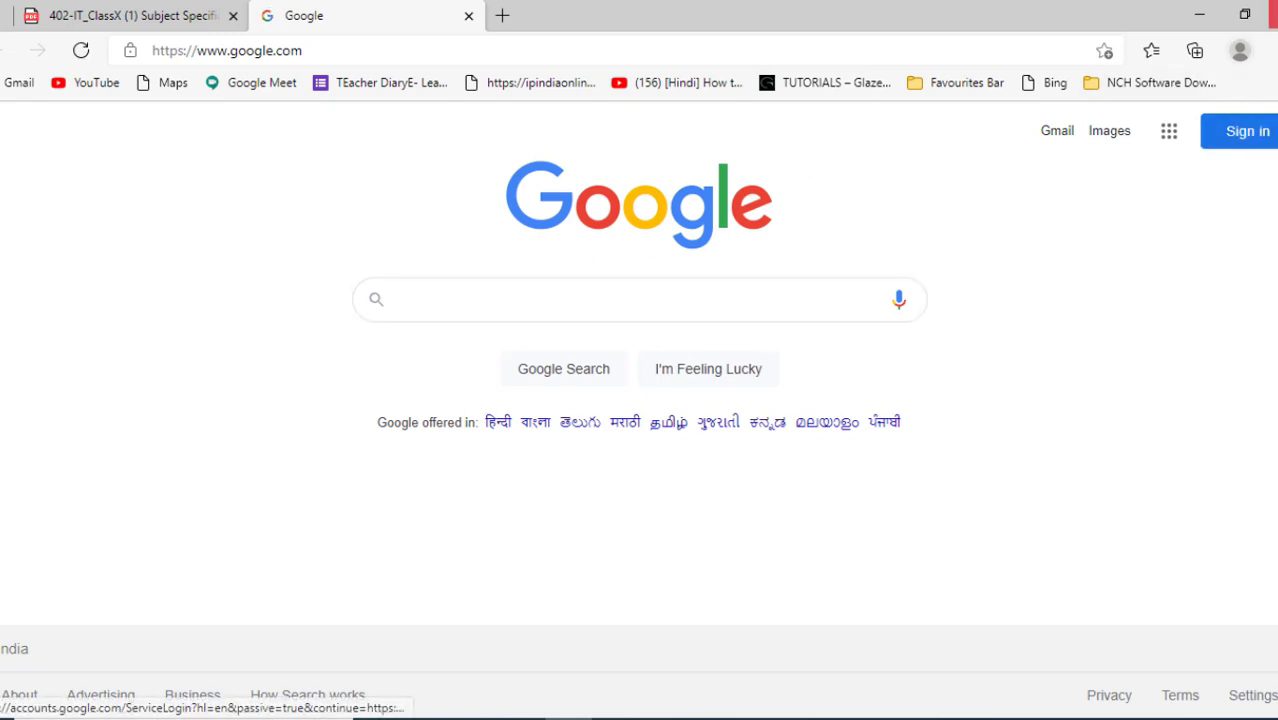
left_click(1273, 15)
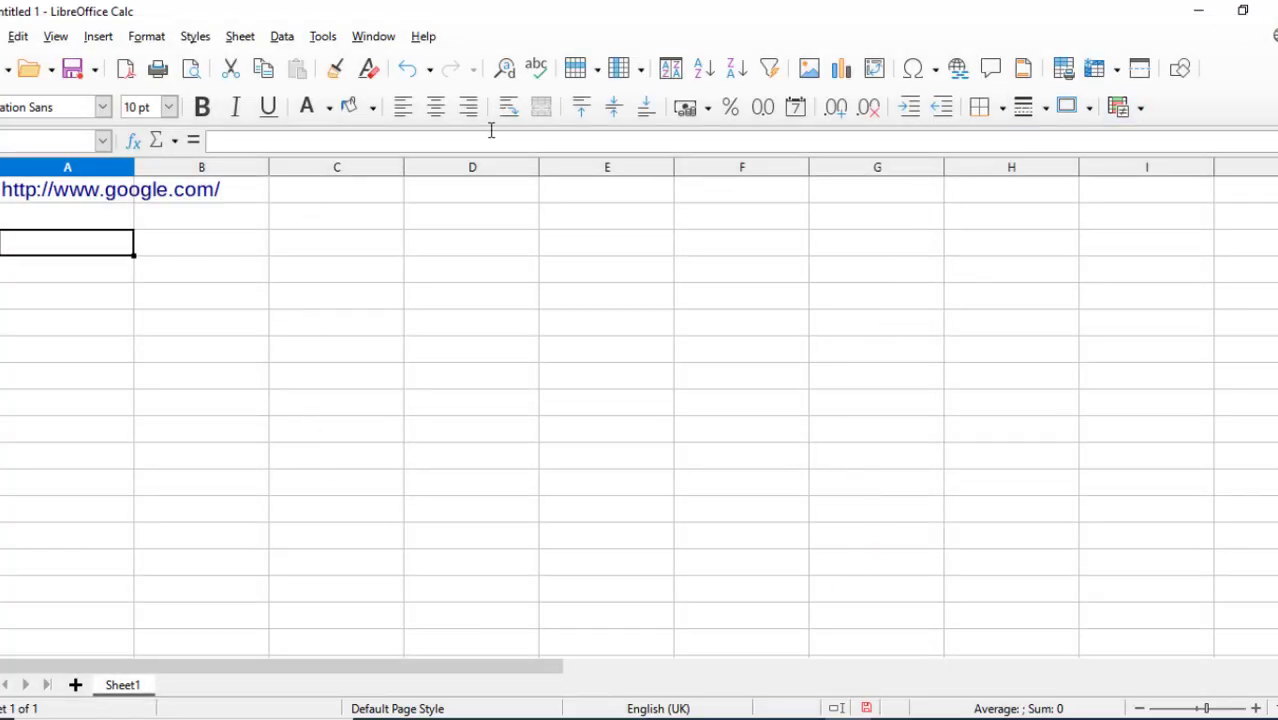
left_click(958, 69)
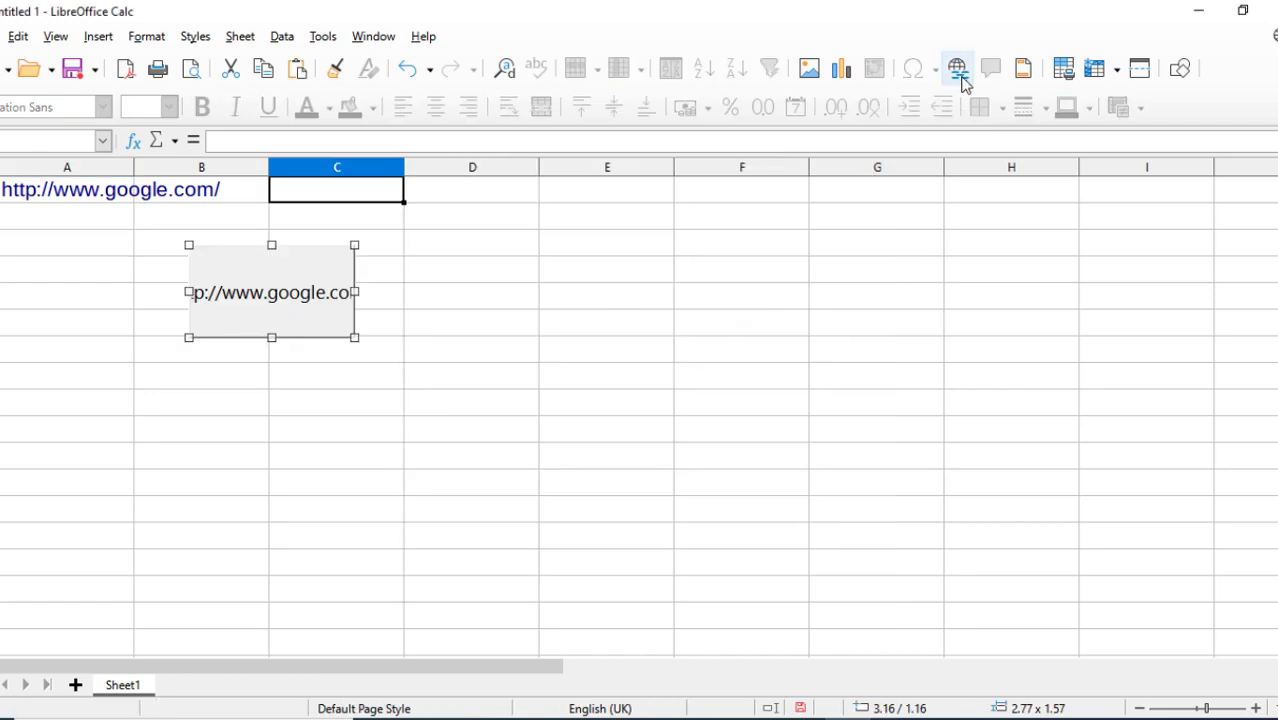
key("Delete")
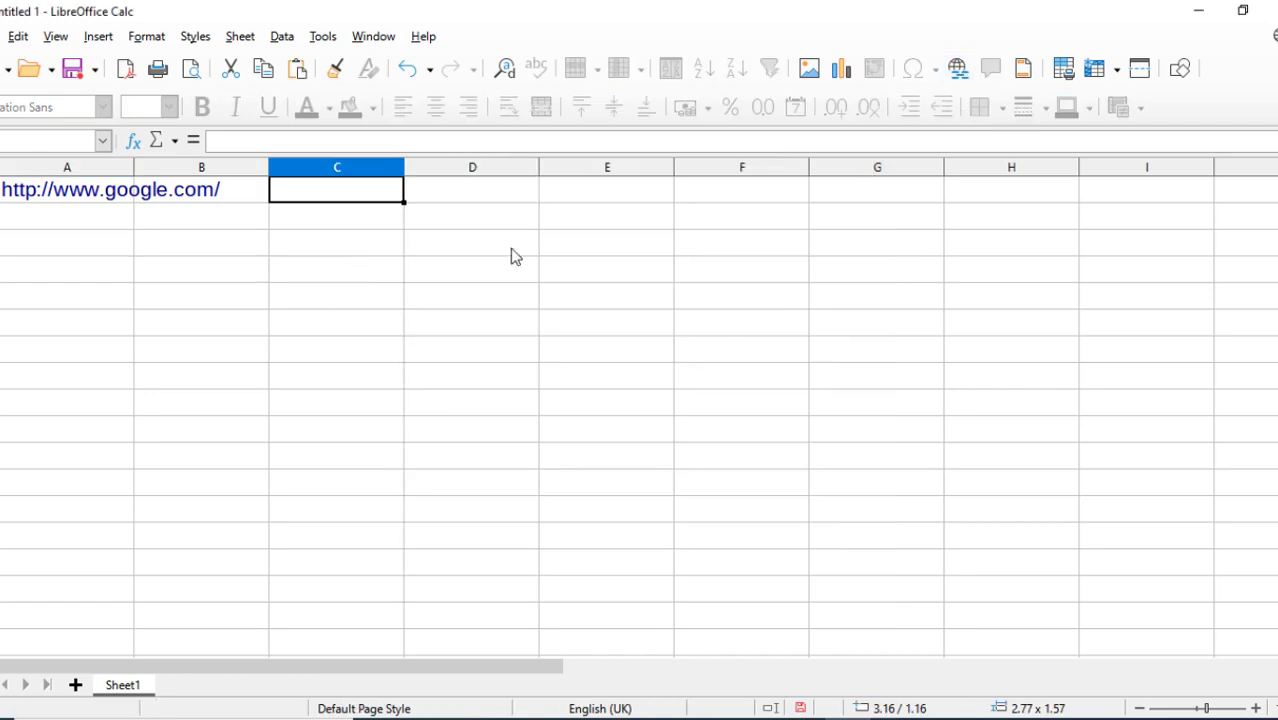
left_click(957, 69)
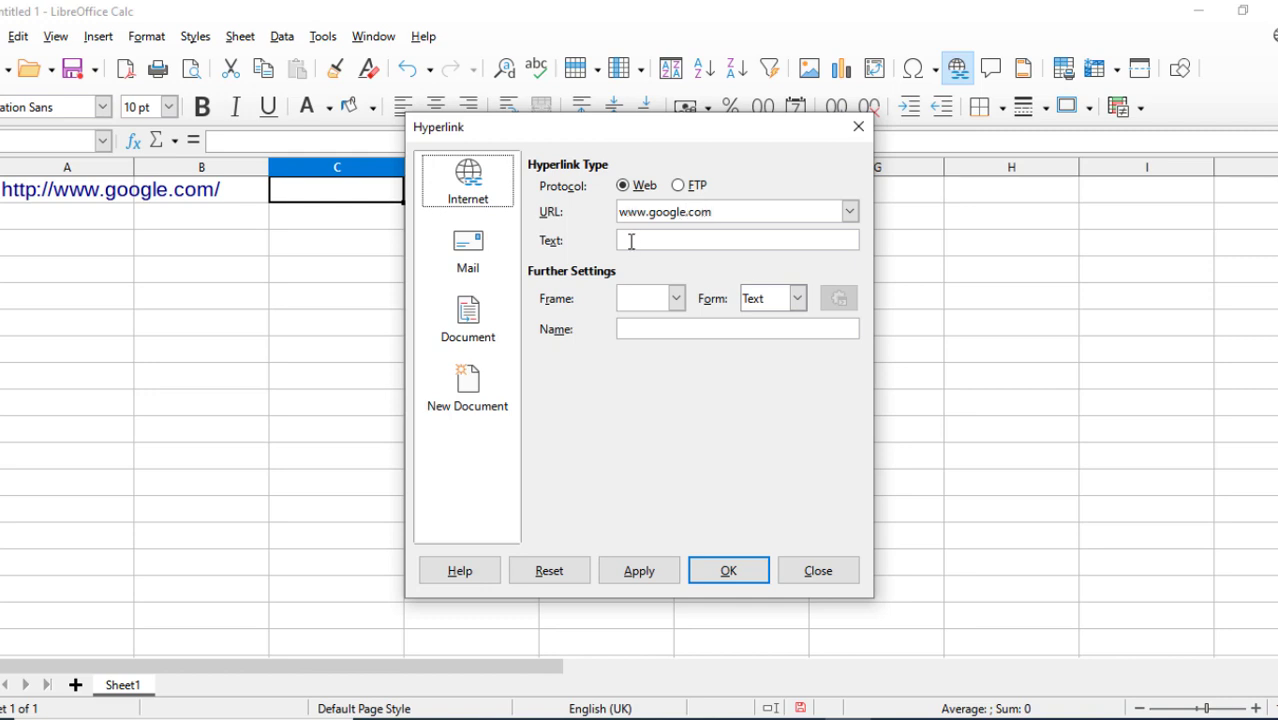
left_click(634, 239)
type("google")
left_click(797, 298)
left_click(760, 337)
left_click(638, 328)
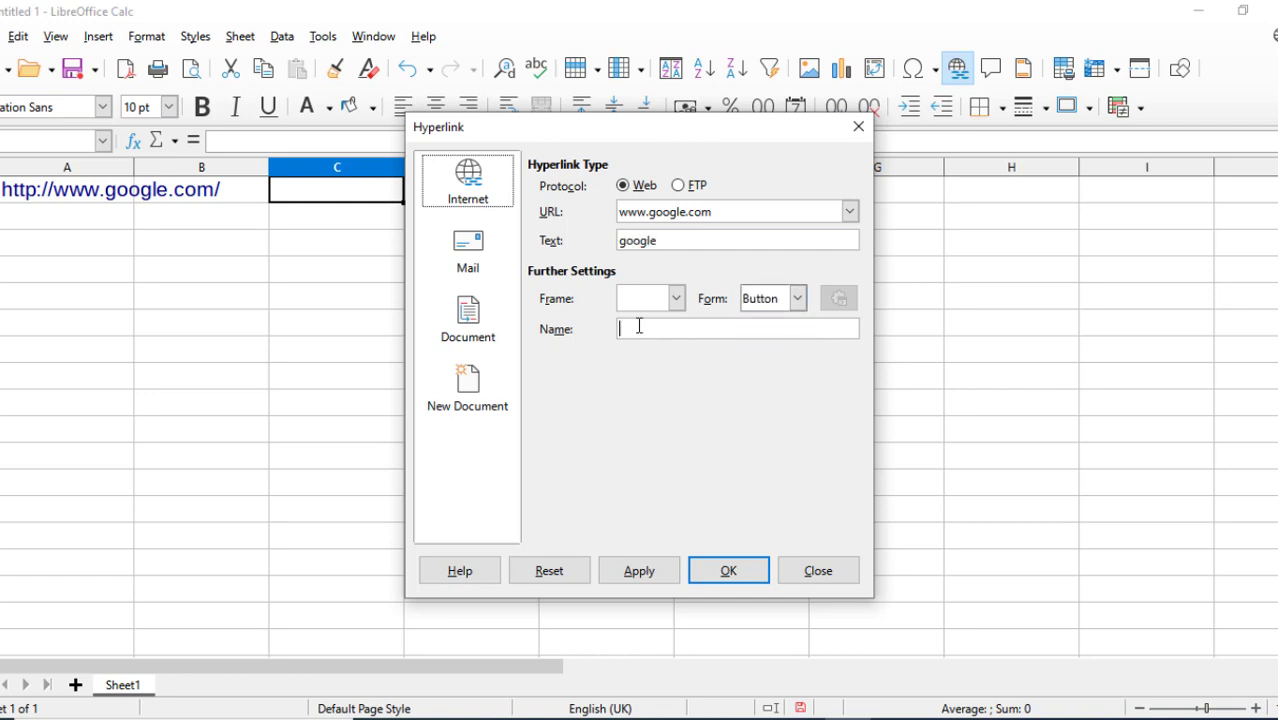
type("google button")
left_click(727, 571)
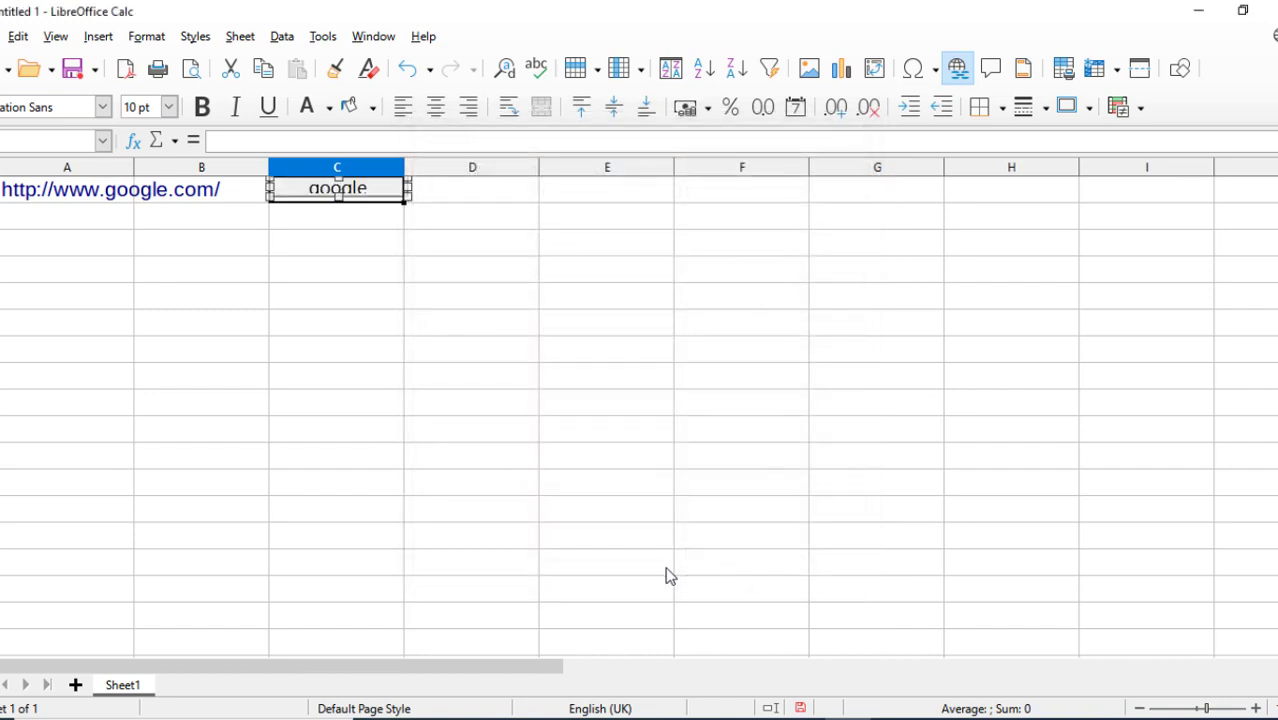
Step: Move the google button down to rows 5 to 7 across columns C and D, and widen it to about 2.84
left_click_drag(367, 178, 359, 348)
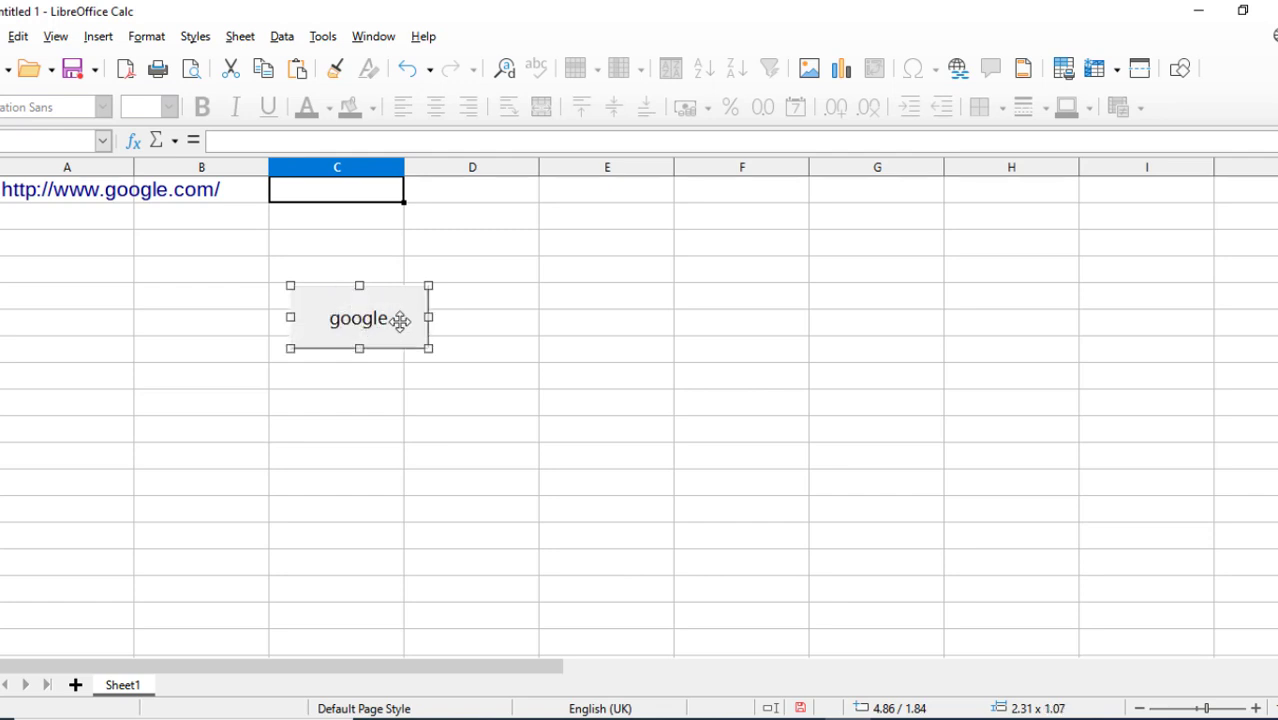
left_click_drag(428, 316, 460, 317)
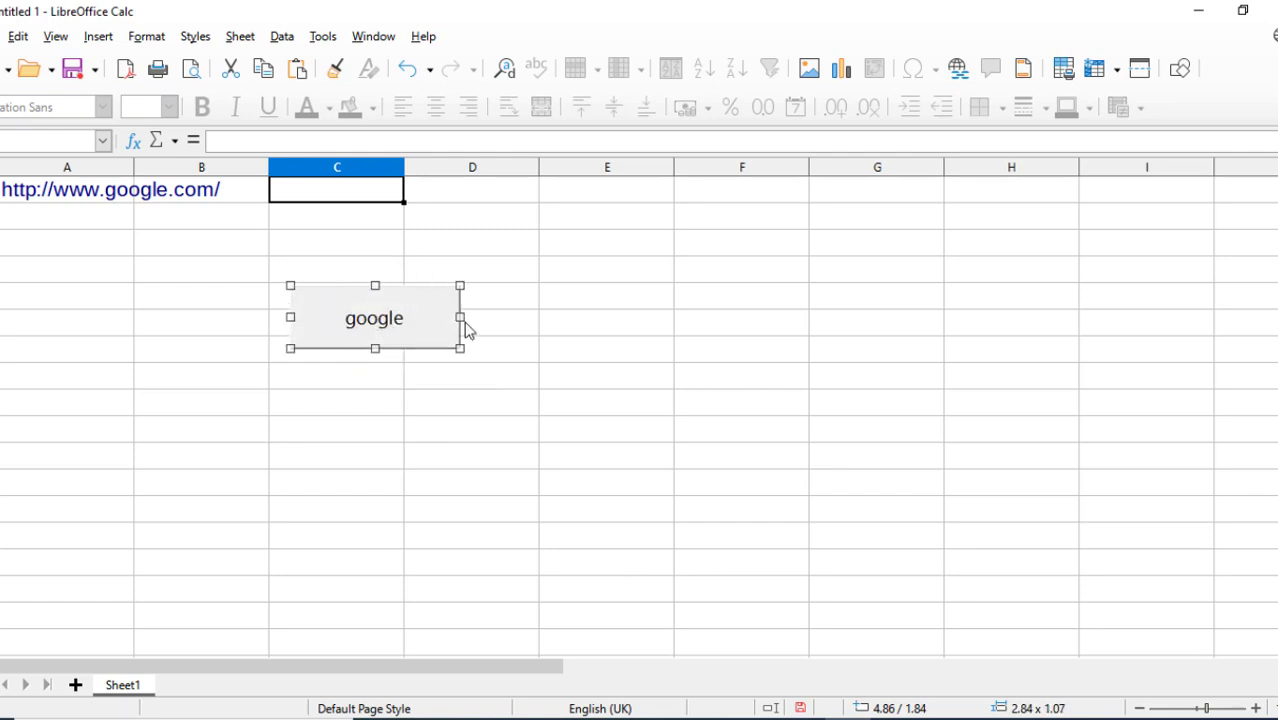
left_click(520, 356)
Step: Turn off Design Mode for forms and test the google button's link
left_click(390, 320)
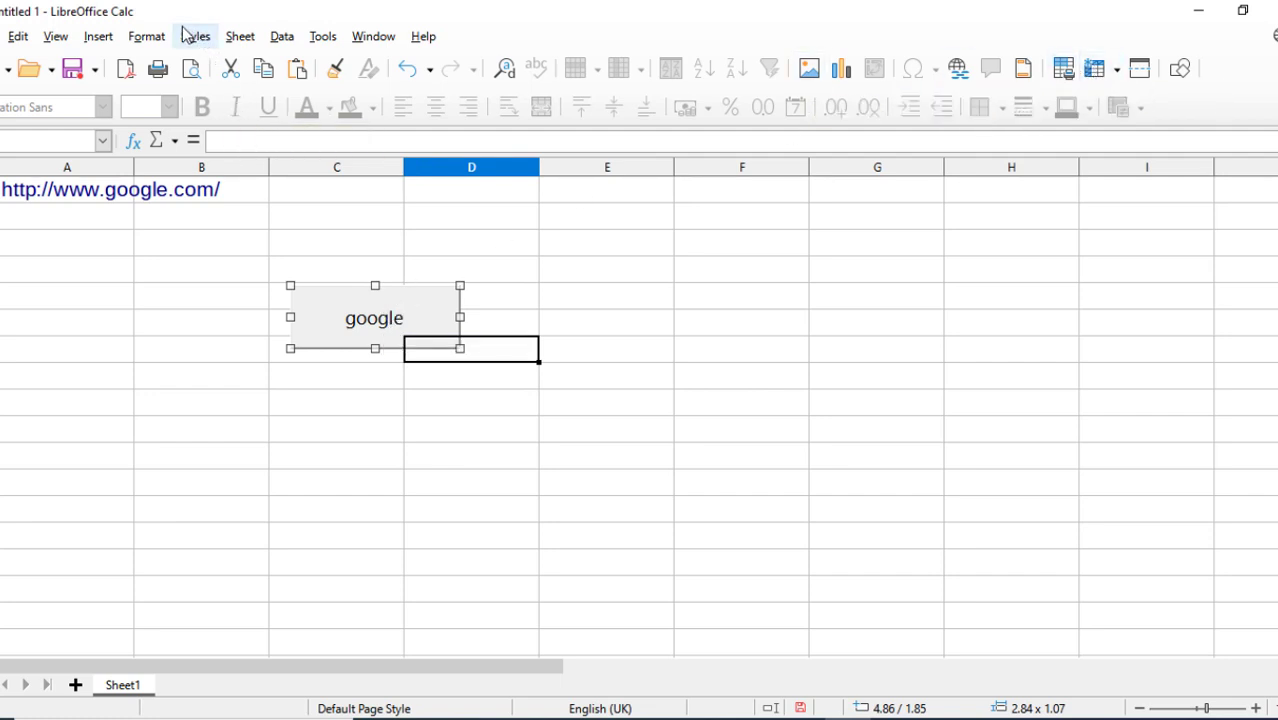
left_click(146, 37)
left_click(140, 37)
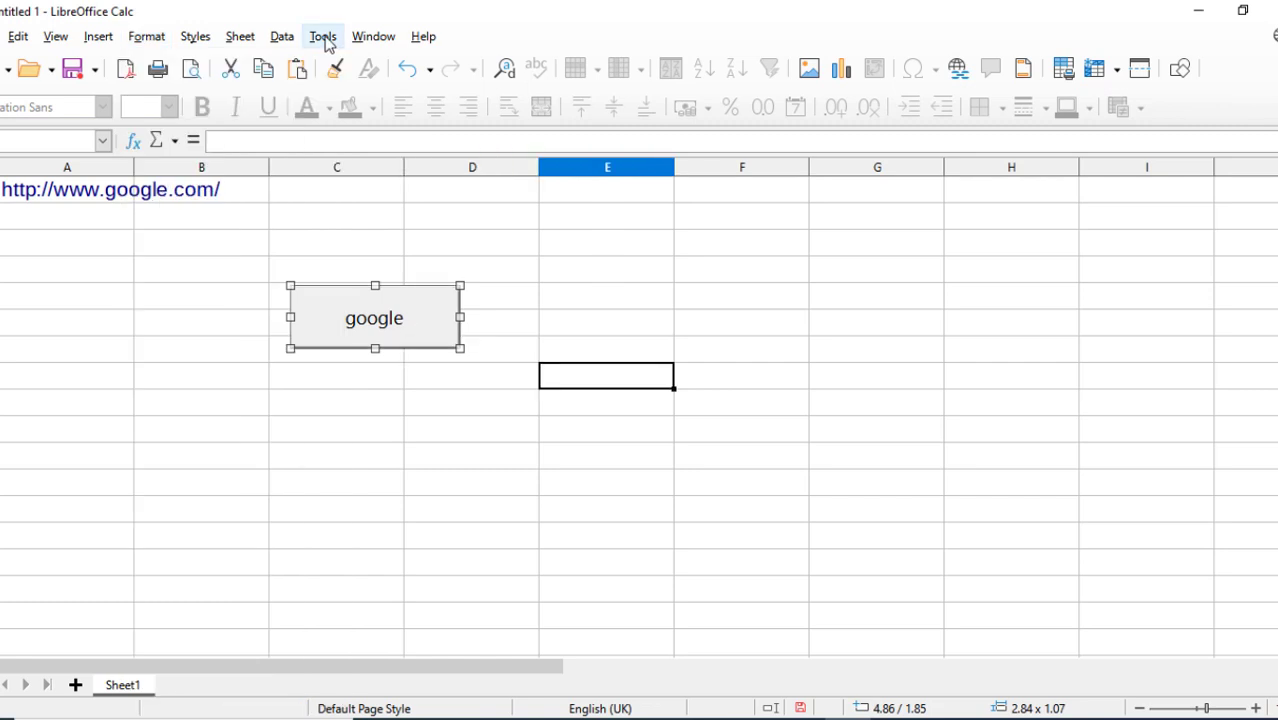
left_click(322, 37)
mouse_move(395, 388)
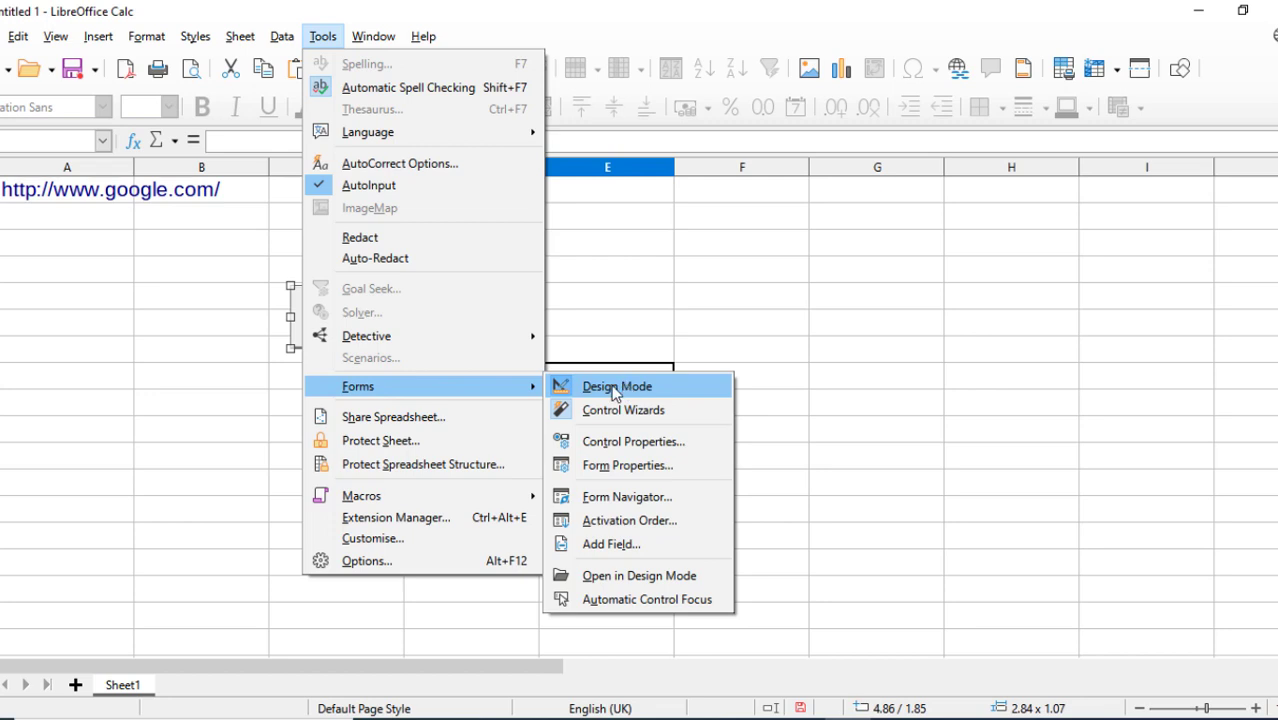
left_click(699, 257)
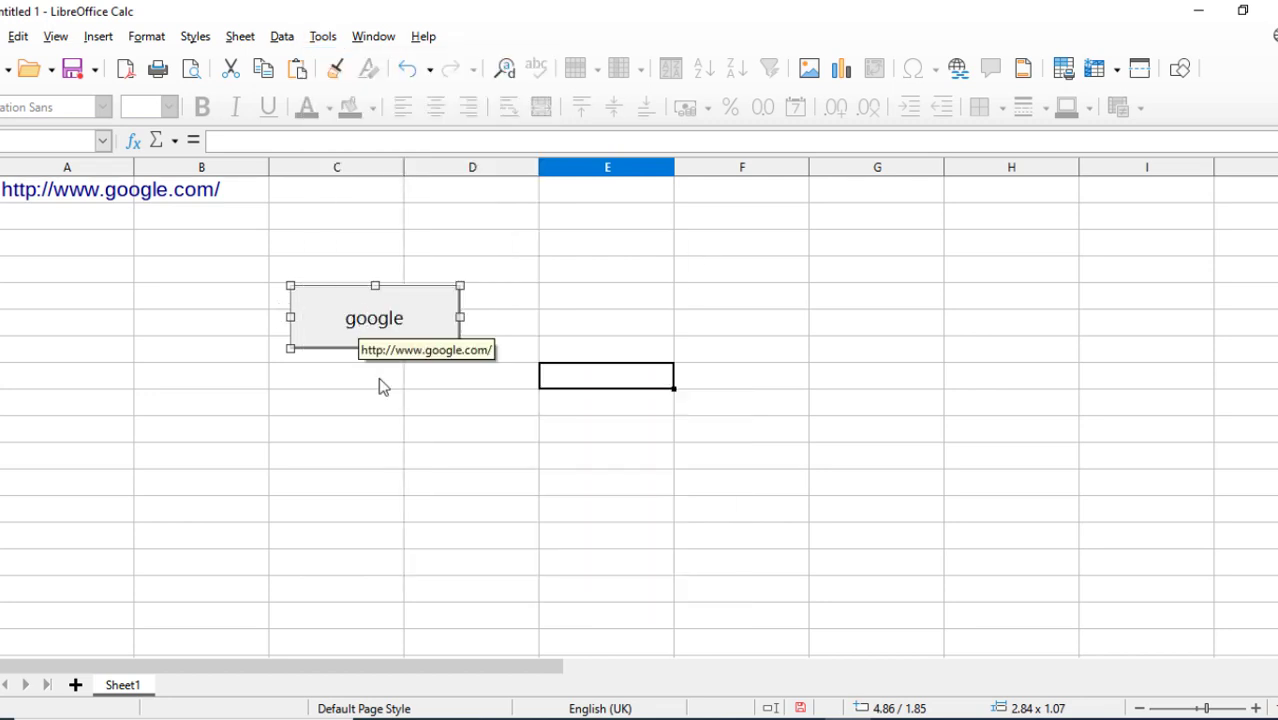
left_click(322, 36)
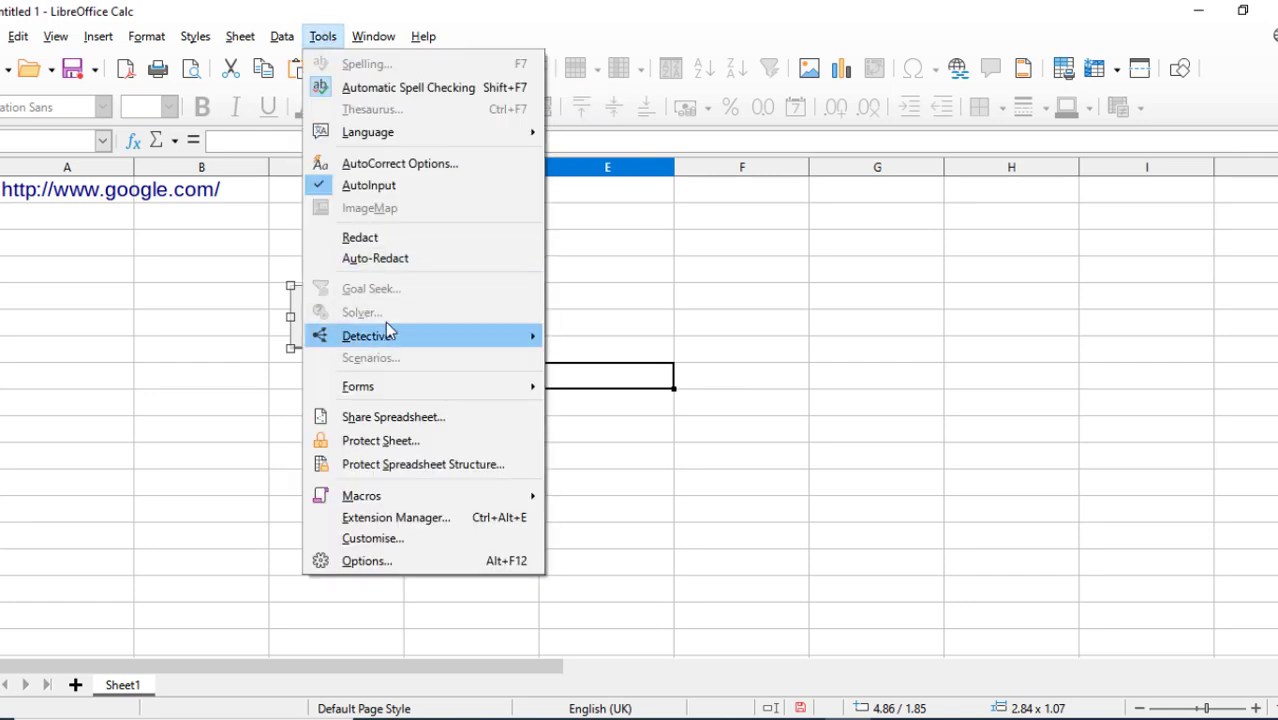
mouse_move(391, 393)
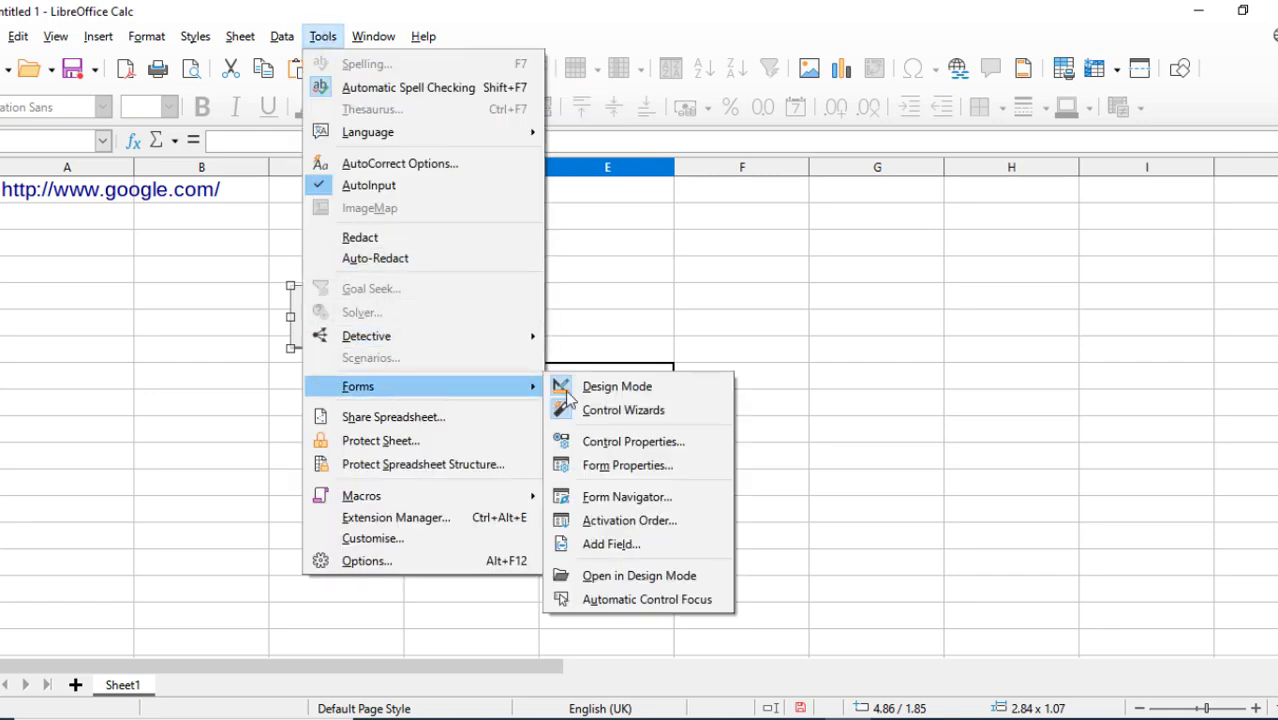
left_click(636, 392)
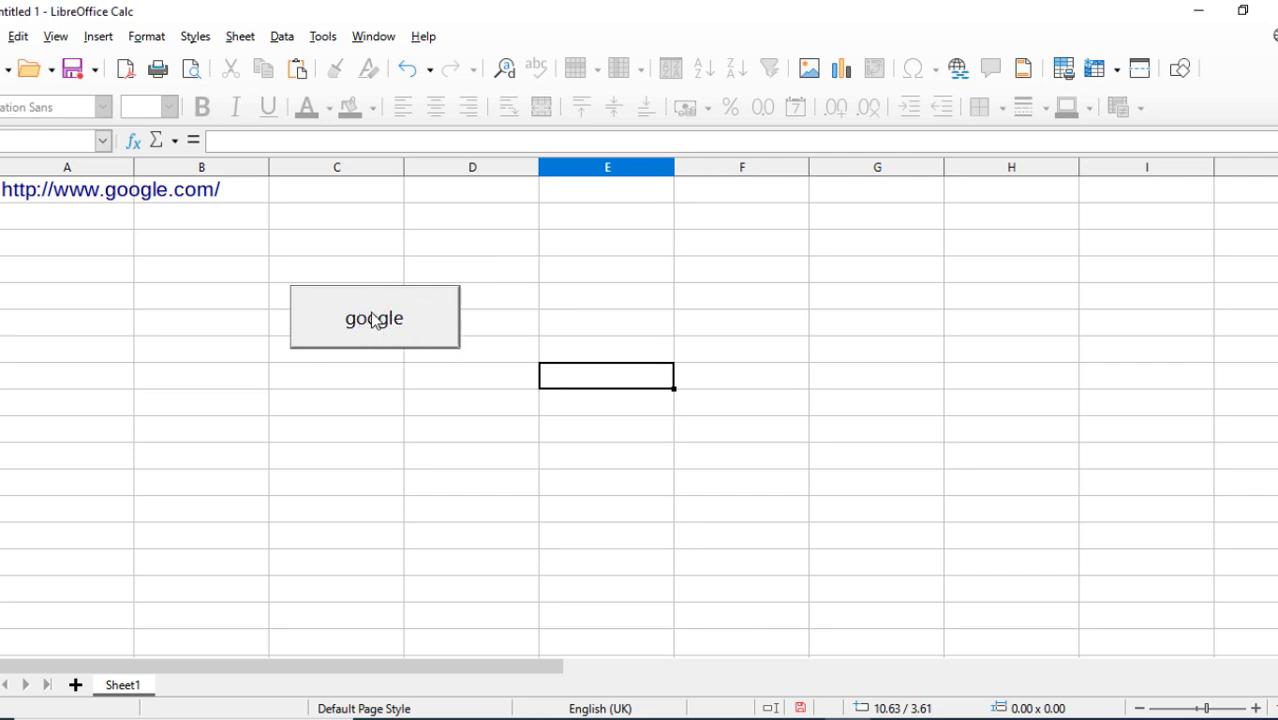
left_click(373, 318)
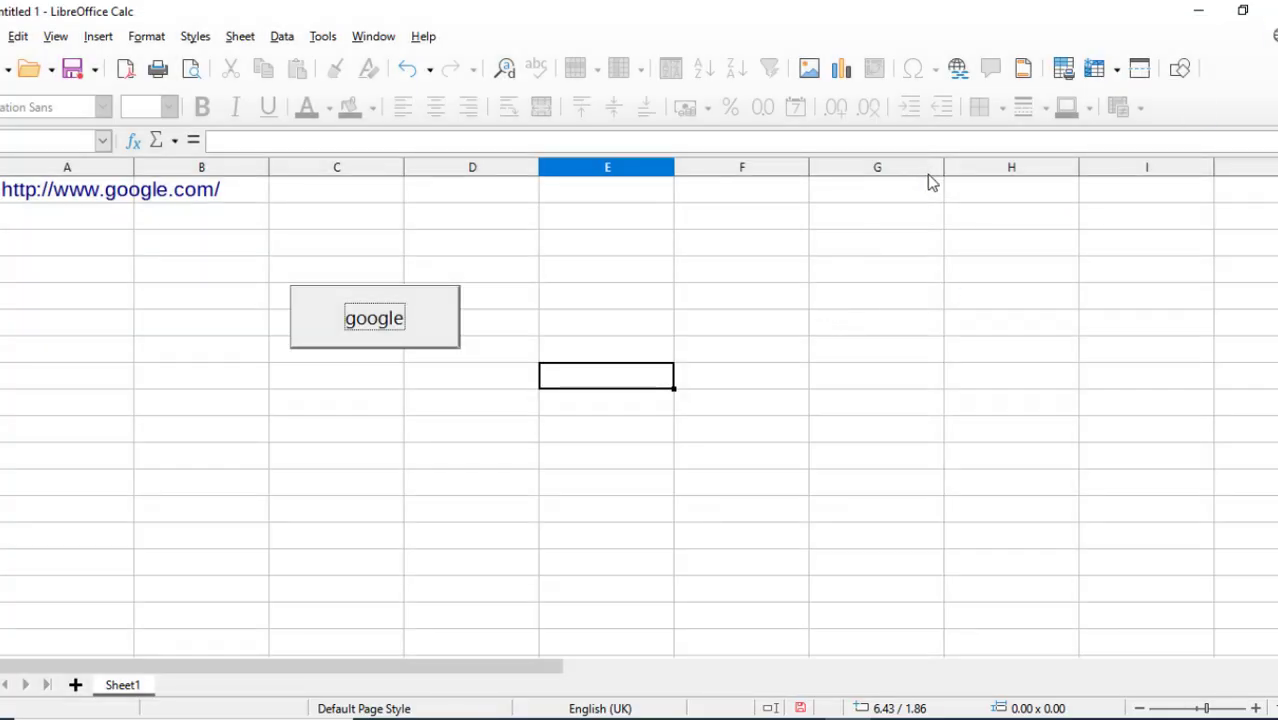
Step: Insert a button-form document hyperlink to "JAVA Programming Simplified [ eBook ].pdf" in D:\calc data, with the text "e book"
left_click(957, 68)
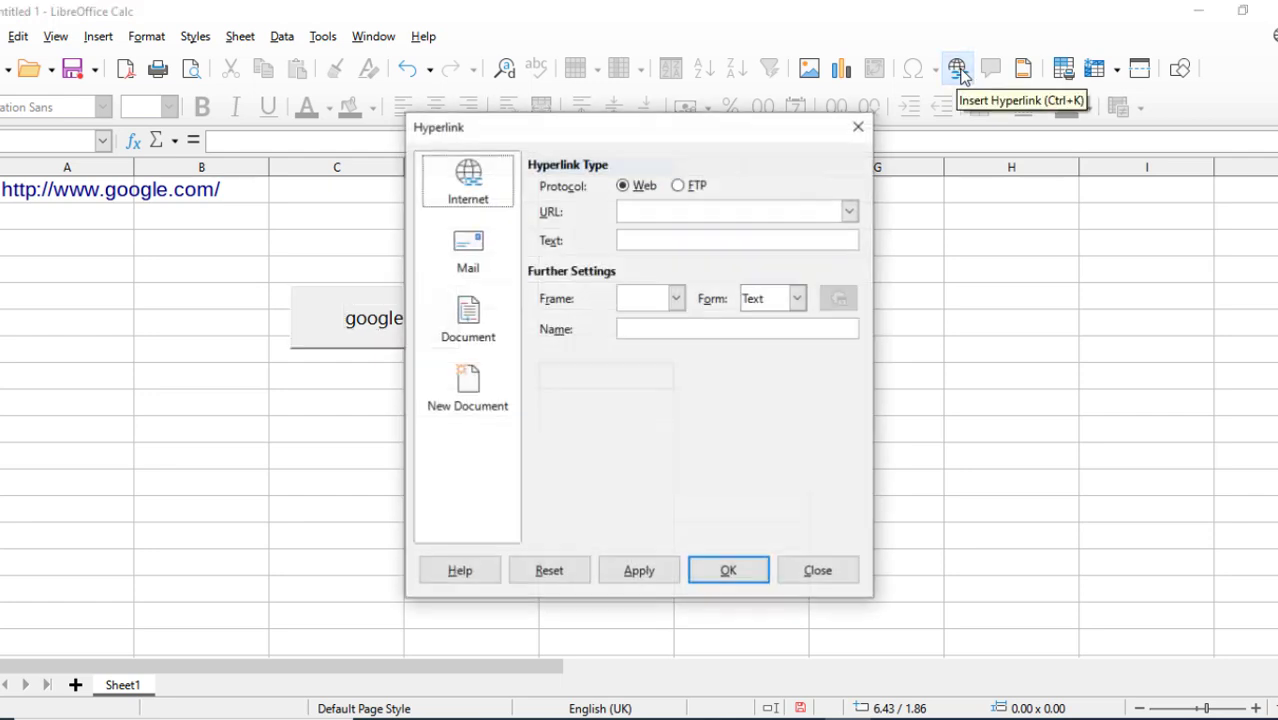
left_click(466, 322)
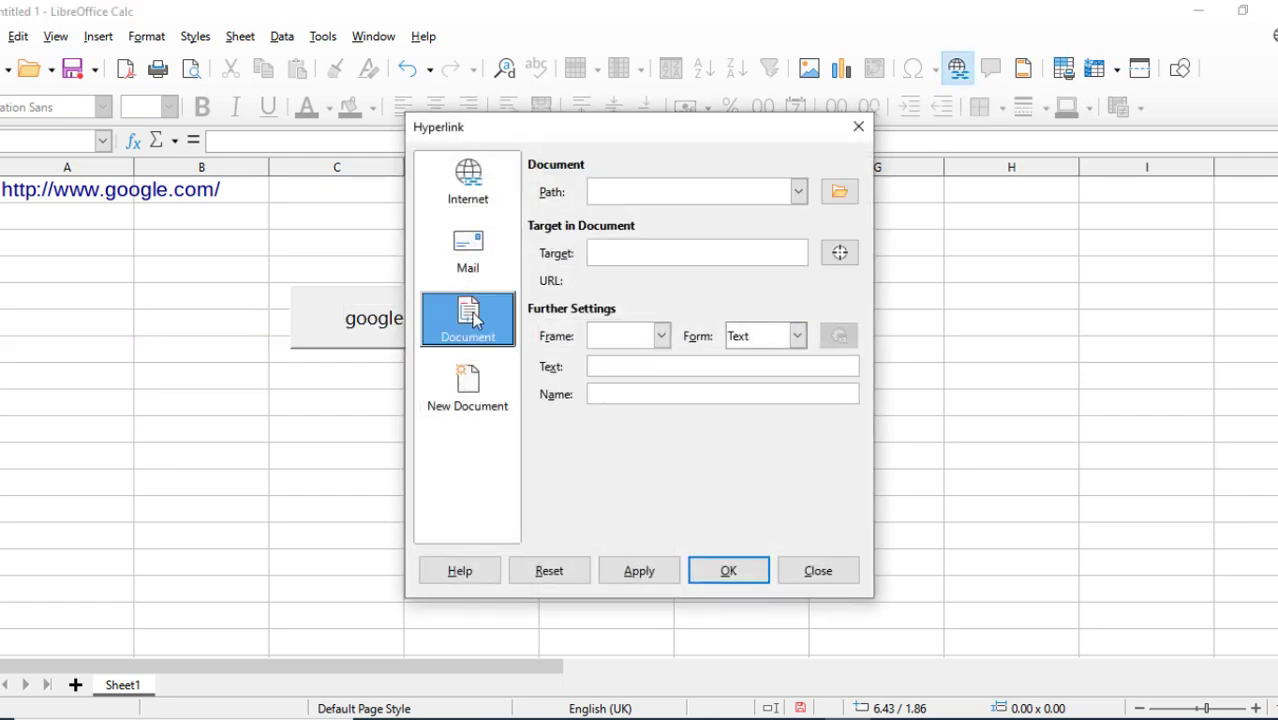
left_click(842, 194)
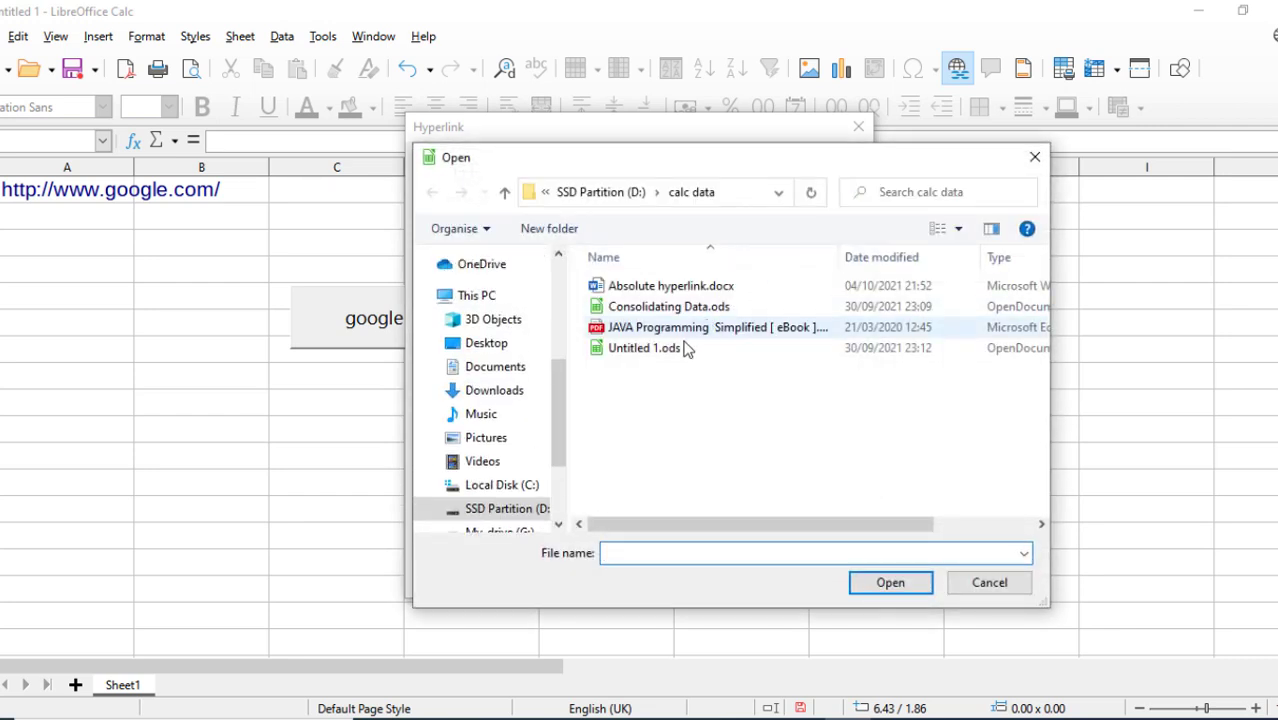
left_click(660, 329)
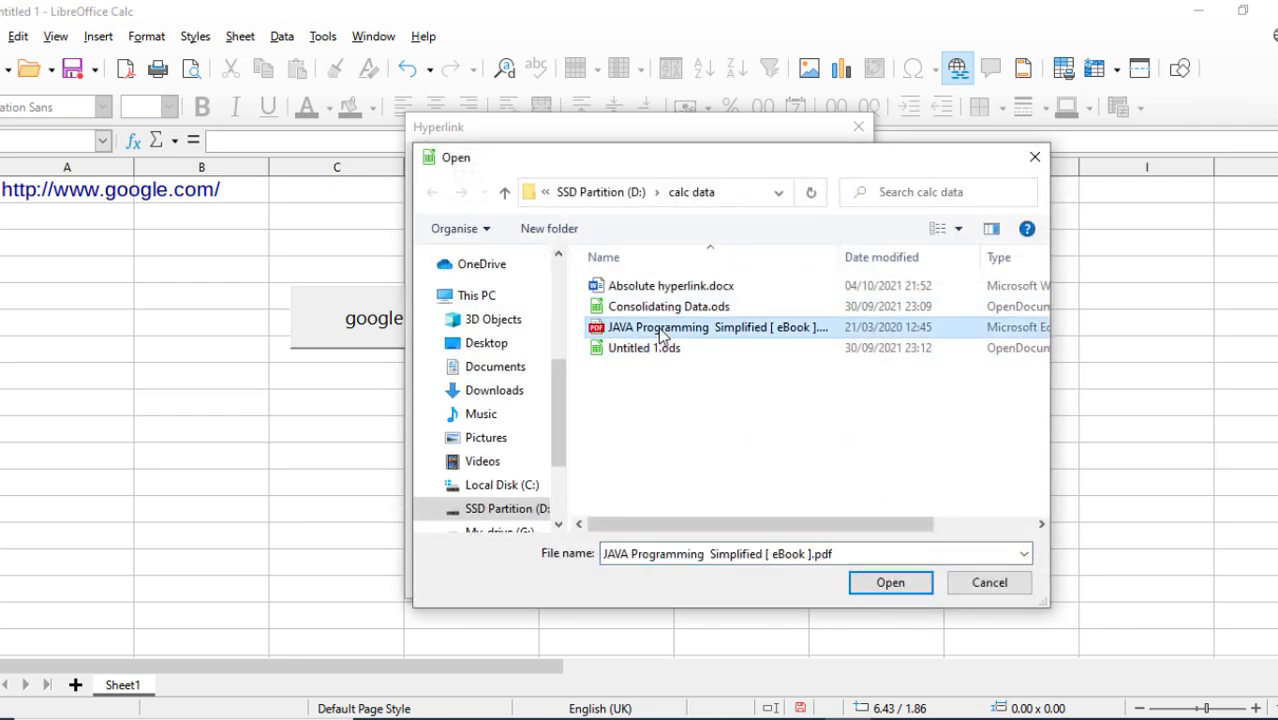
left_click(890, 586)
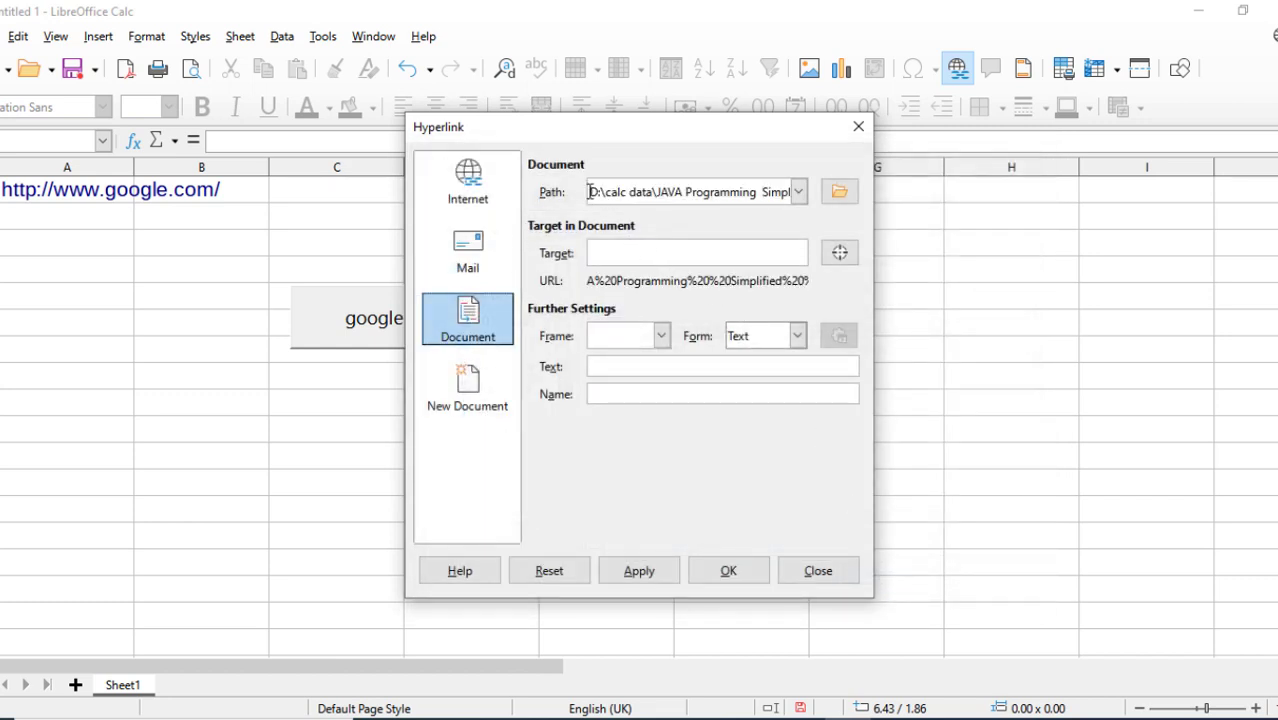
left_click(765, 336)
left_click(767, 377)
left_click(634, 367)
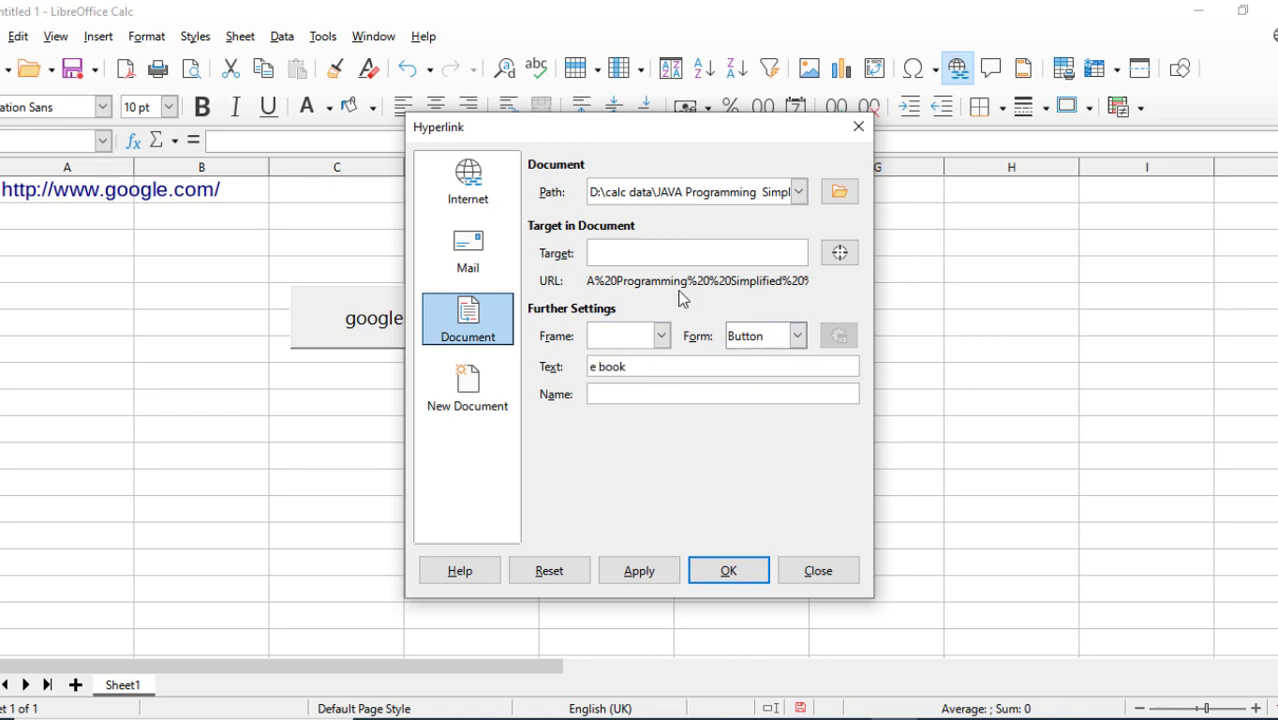
left_click(728, 571)
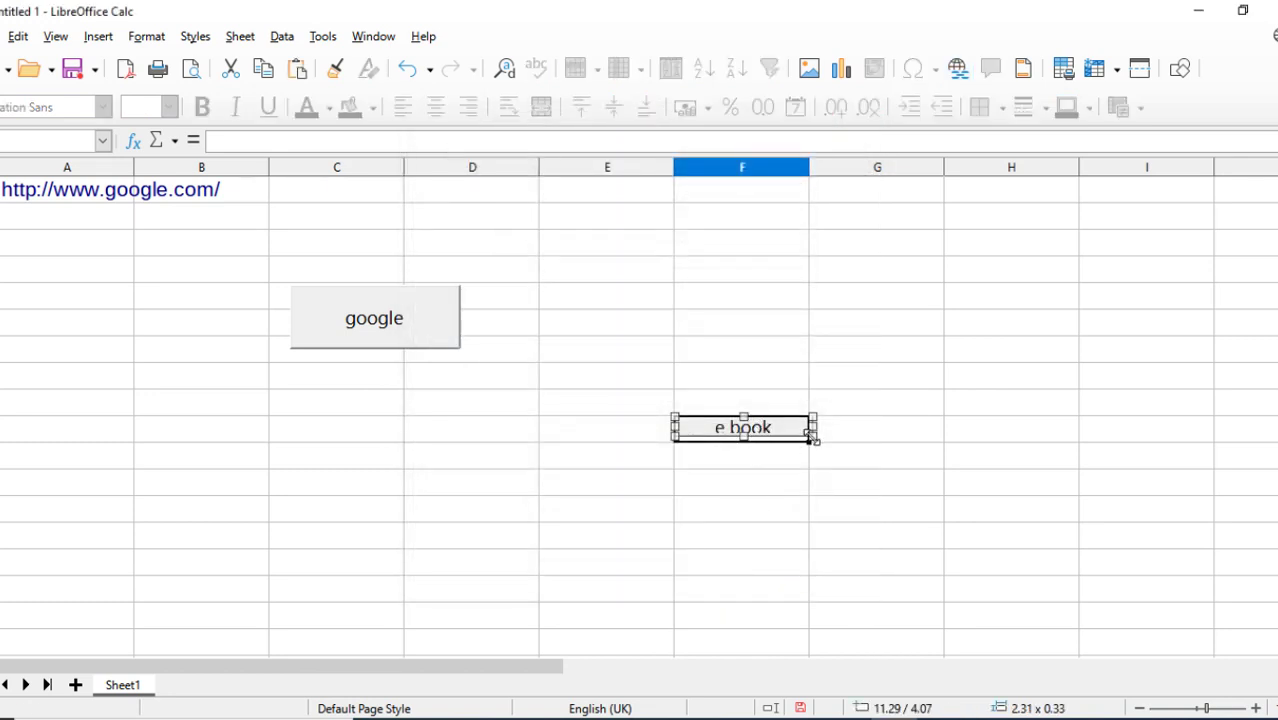
Step: Enlarge the e book button to about 2.93 x 1.26 and turn off Design Mode for forms
left_click_drag(810, 438, 850, 490)
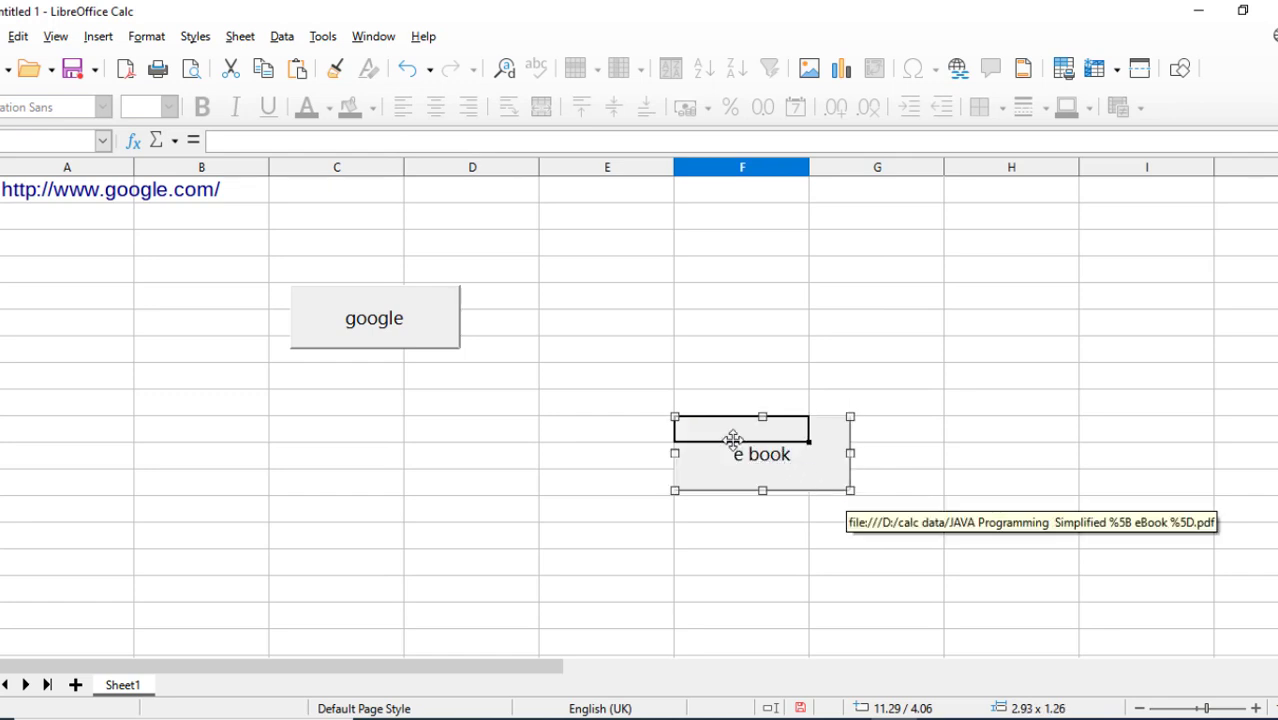
left_click(325, 38)
mouse_move(492, 390)
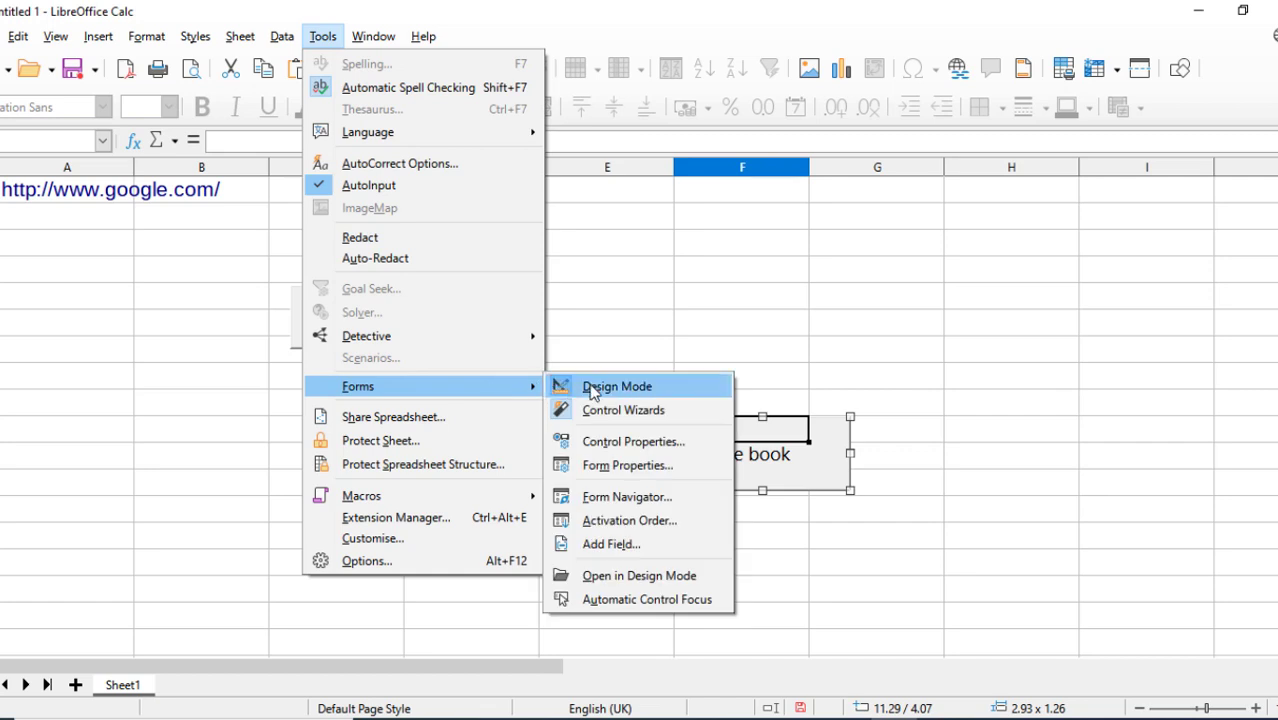
left_click(598, 388)
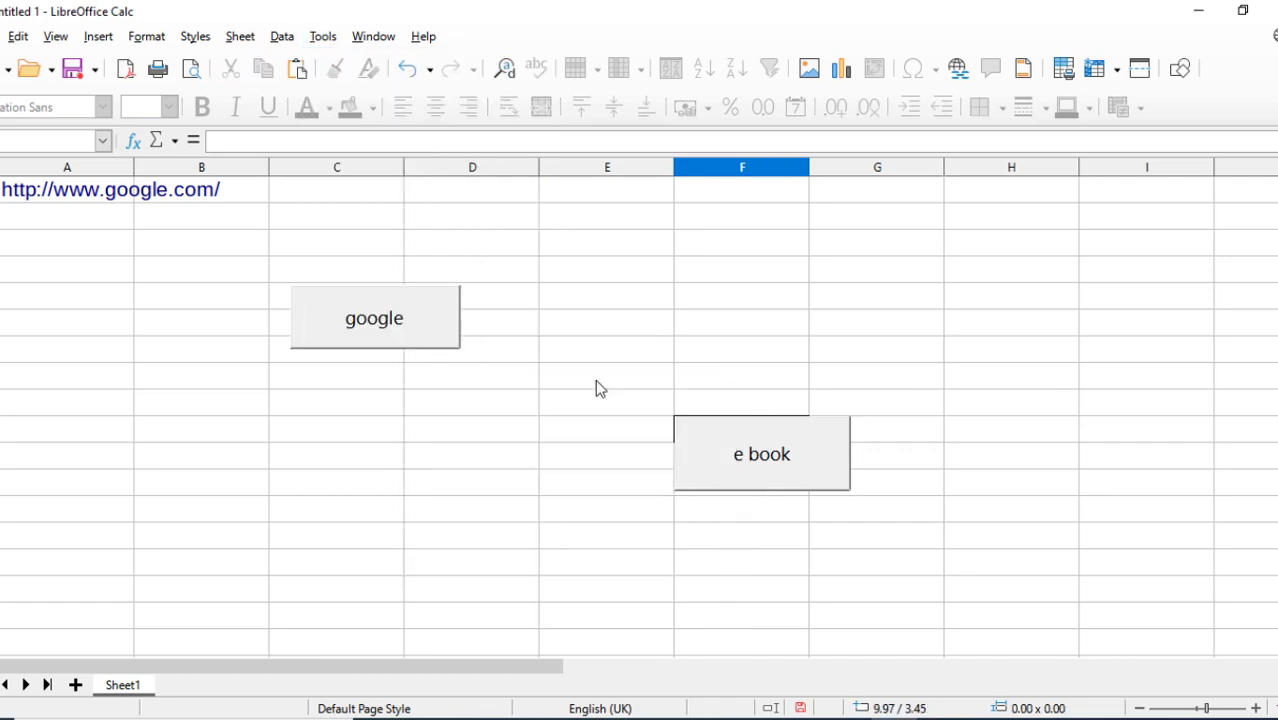
Step: Test the e book button's link, skim the first pages of the PDF, and return to the spreadsheet
left_click(762, 458)
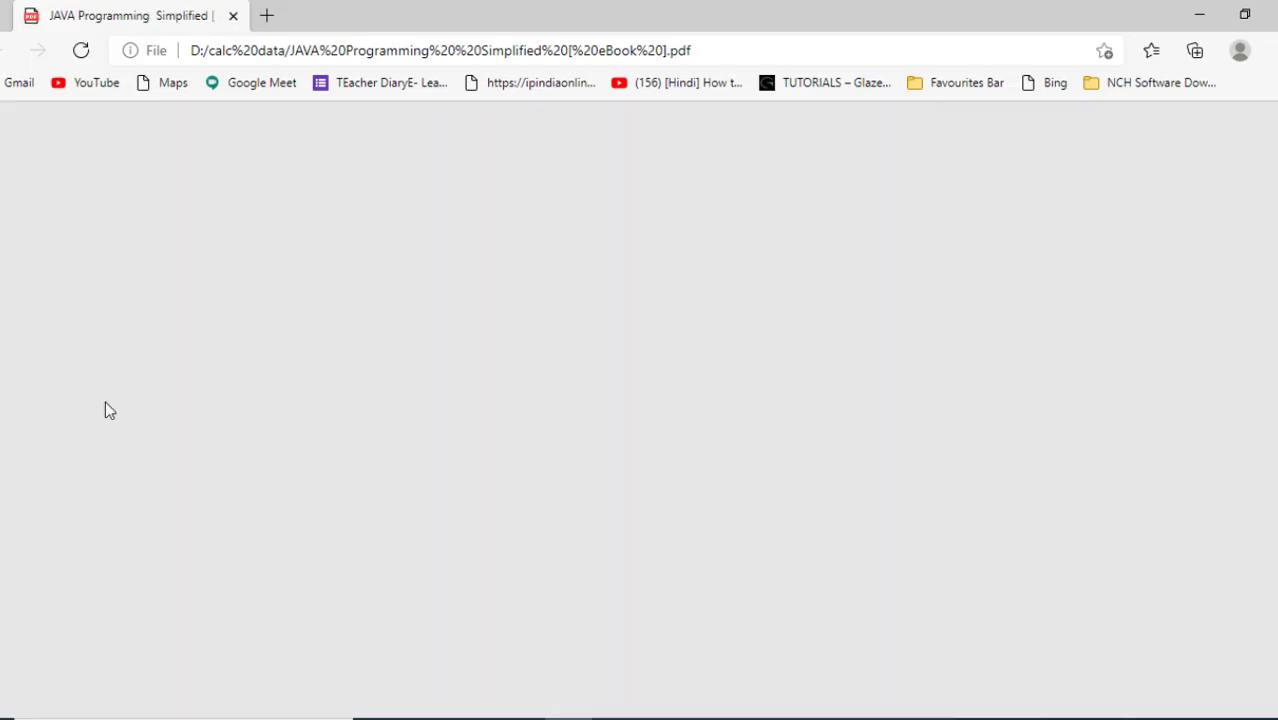
scroll(697, 403, "down", 20)
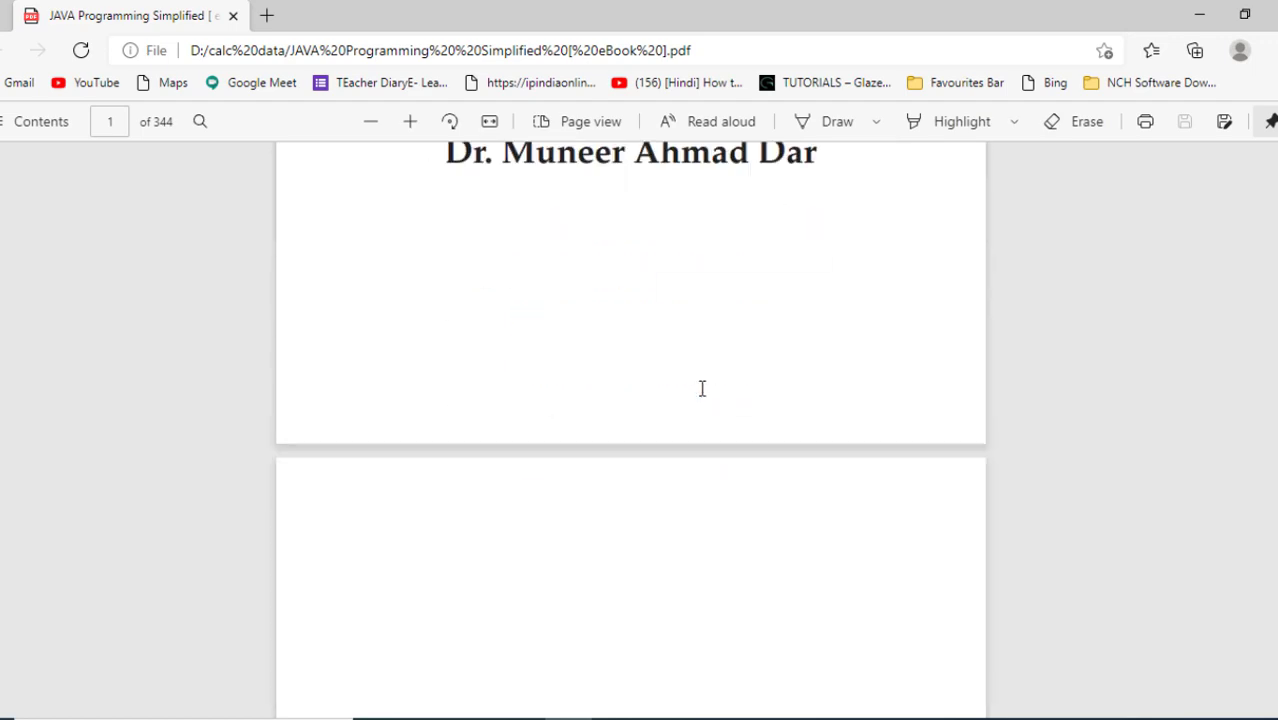
scroll(702, 388, "down", 15)
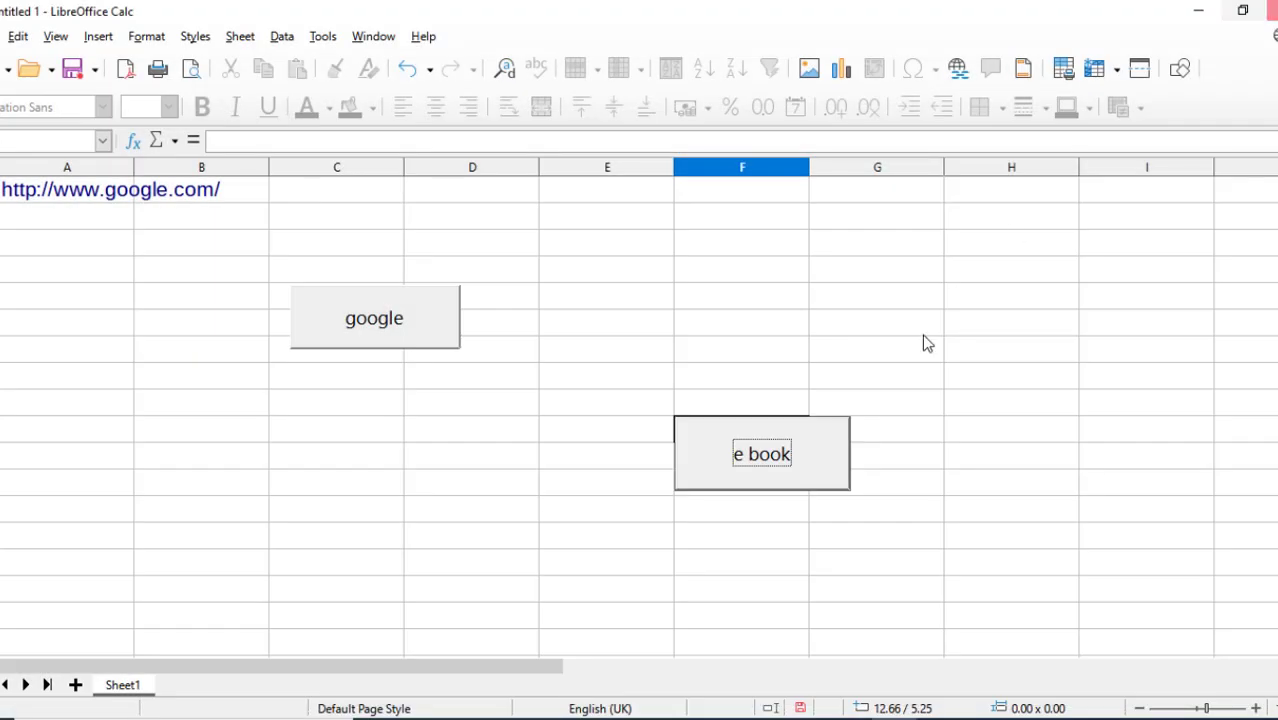
left_click(772, 440)
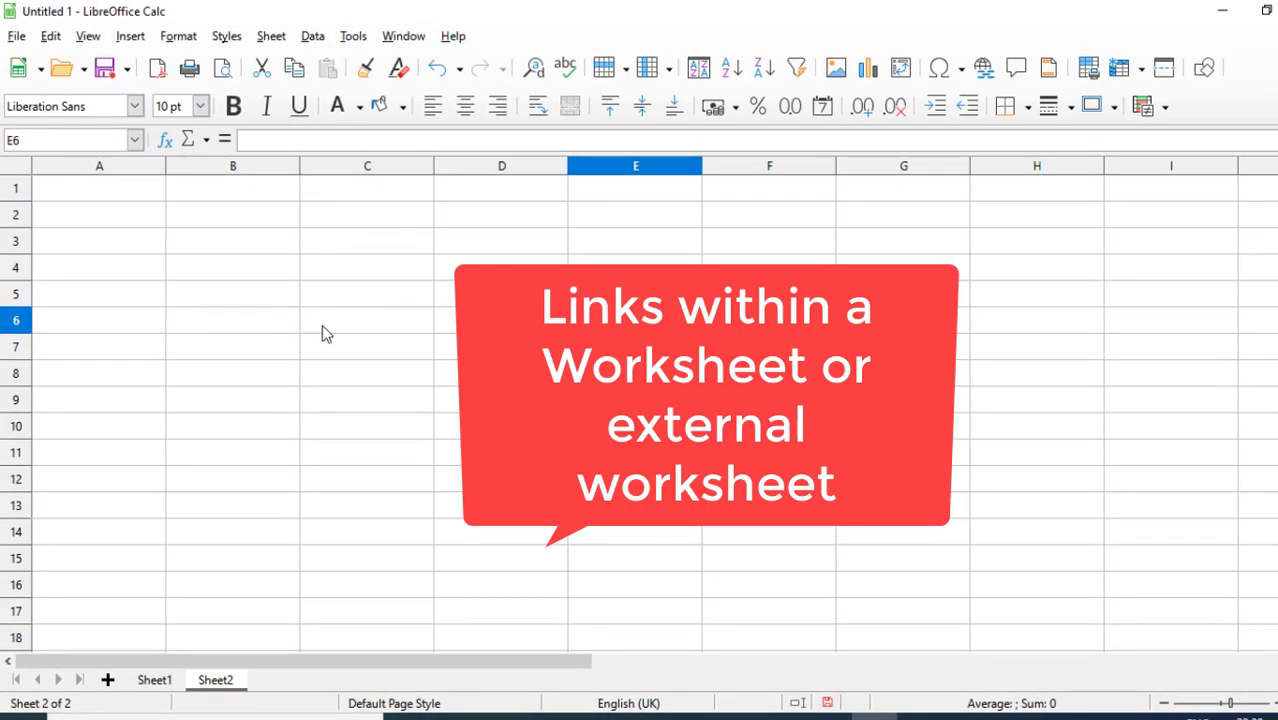
Step: Add a third sheet to the workbook and enter "sheet2" in cell B2 of Sheet2
left_click(108, 681)
left_click(155, 682)
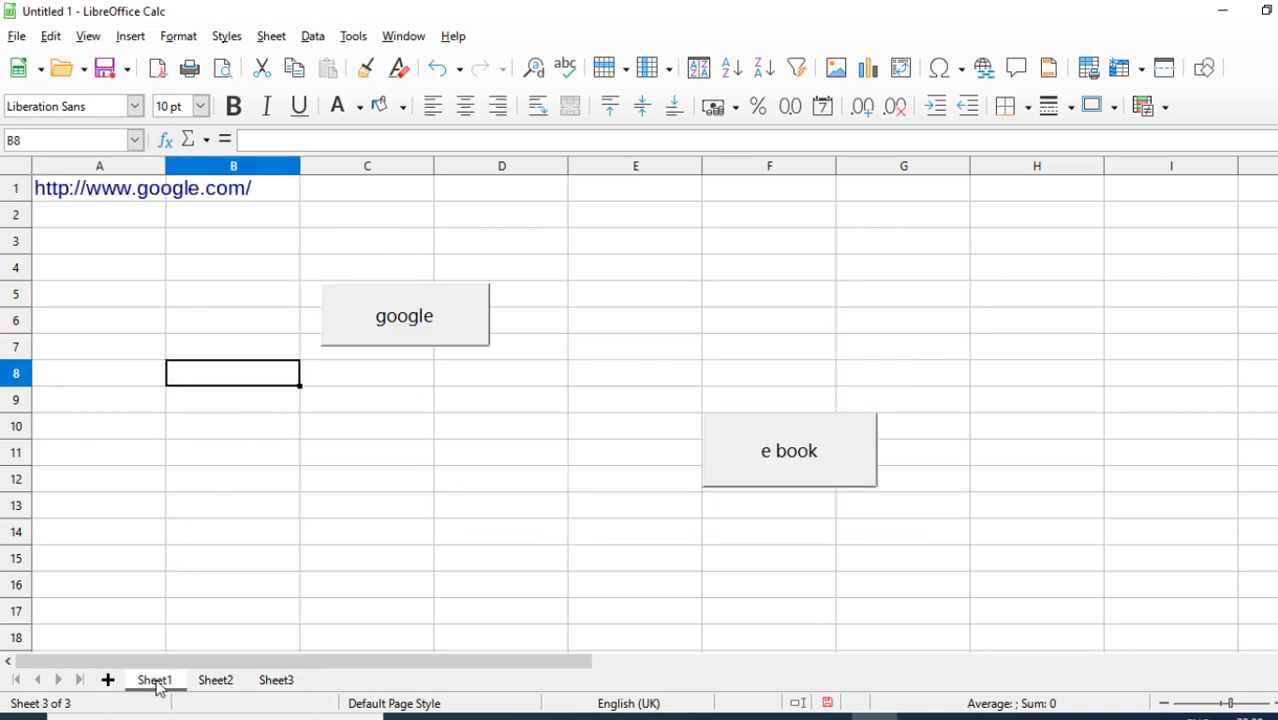
left_click(215, 682)
left_click(199, 264)
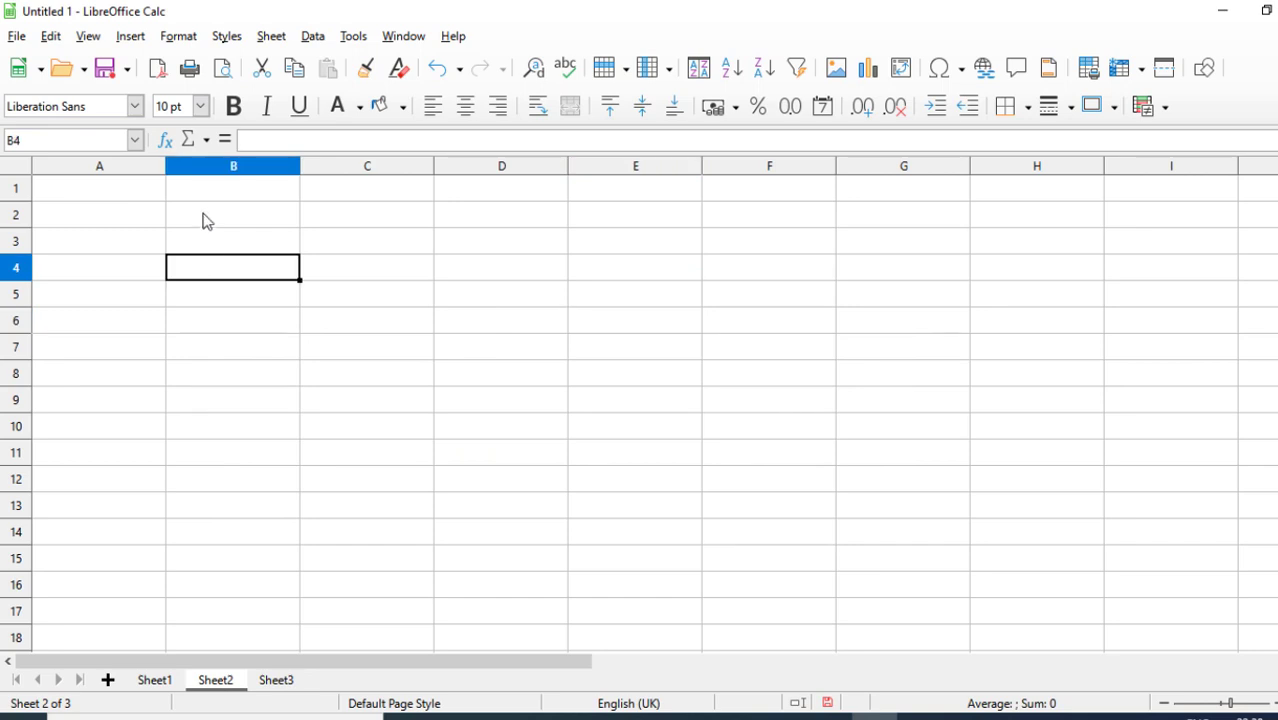
left_click(205, 218)
type("s")
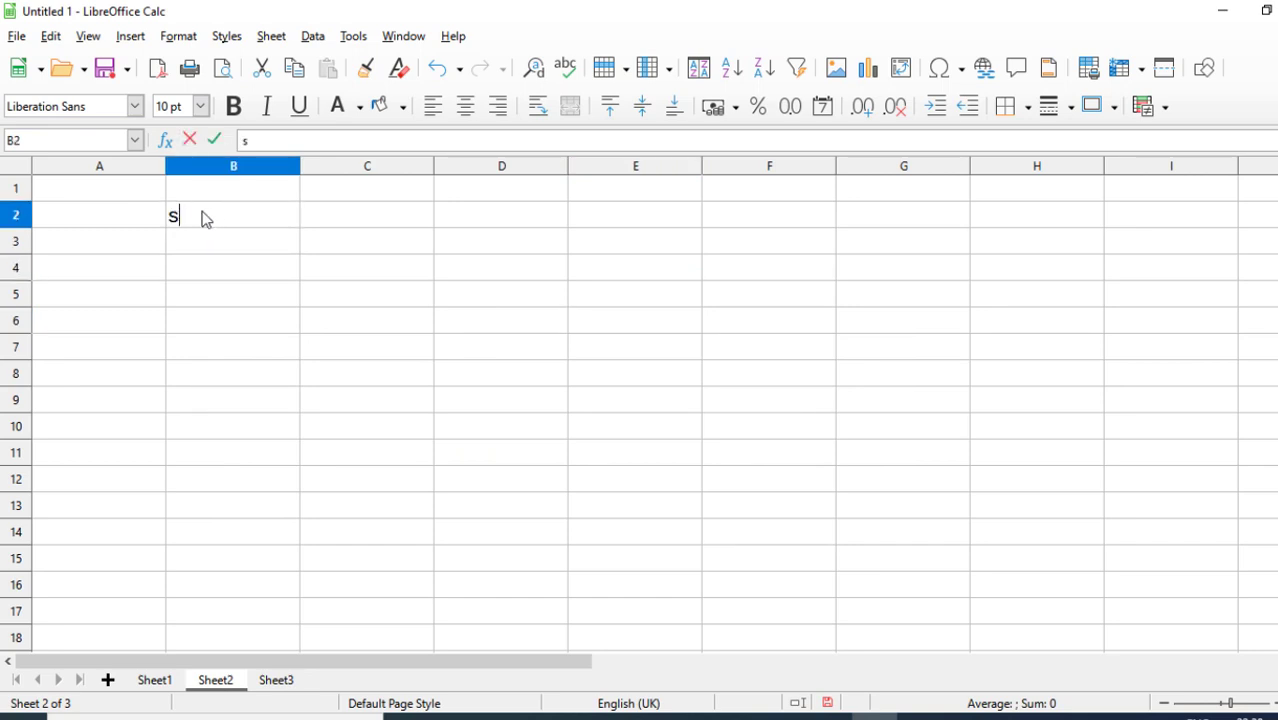
type("heet2")
left_click(251, 268)
Step: Enter "sheet3" in cell B2 of Sheet3
left_click(276, 682)
left_click(211, 231)
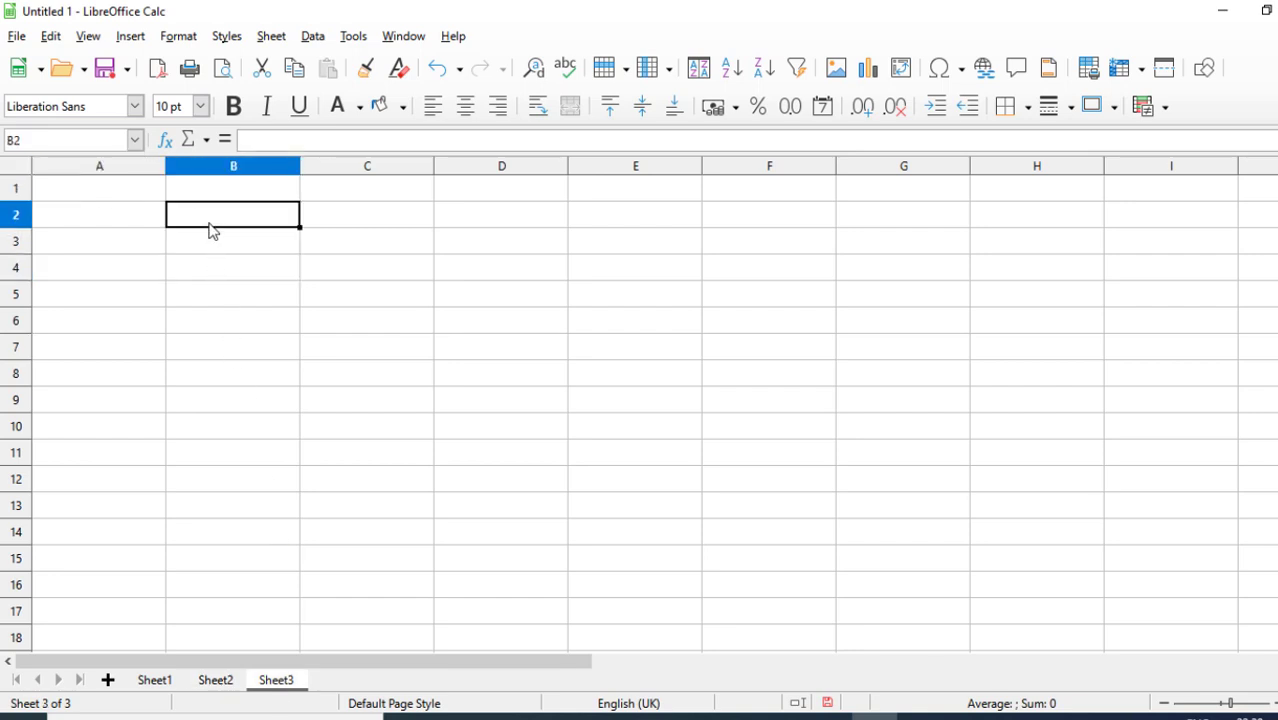
type("shh")
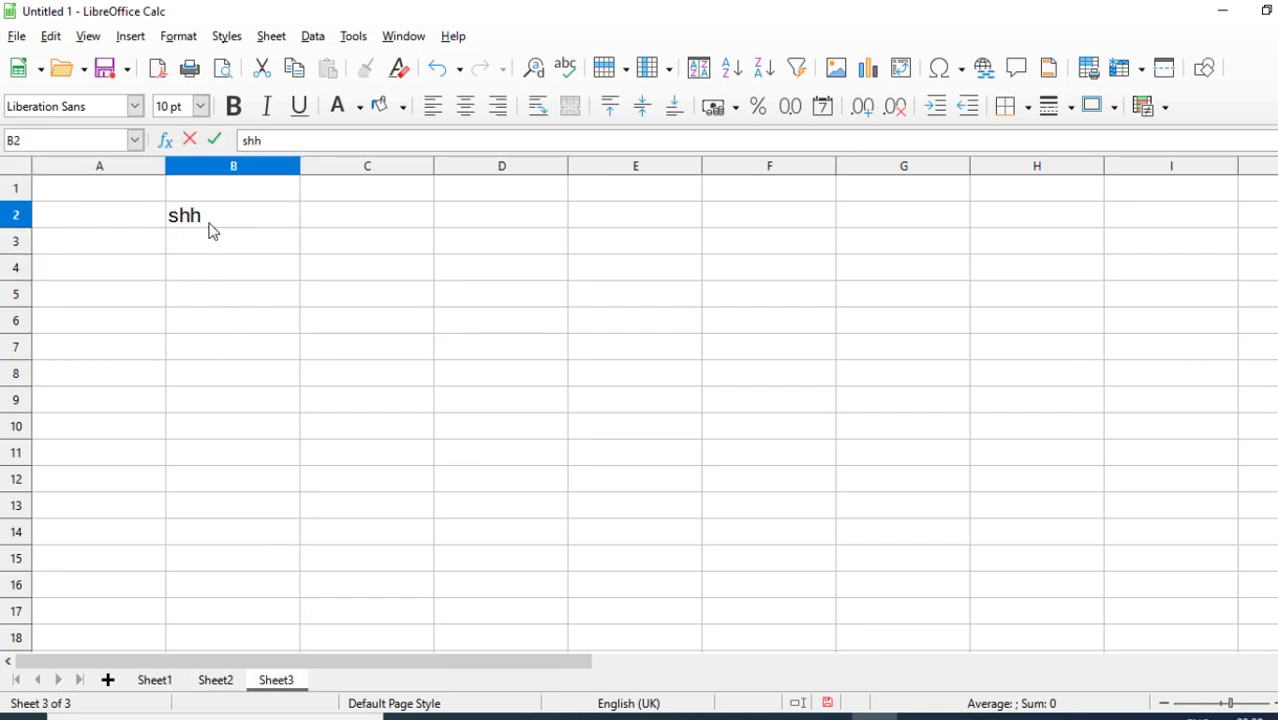
key("BackSpace")
type("eet3")
left_click(291, 317)
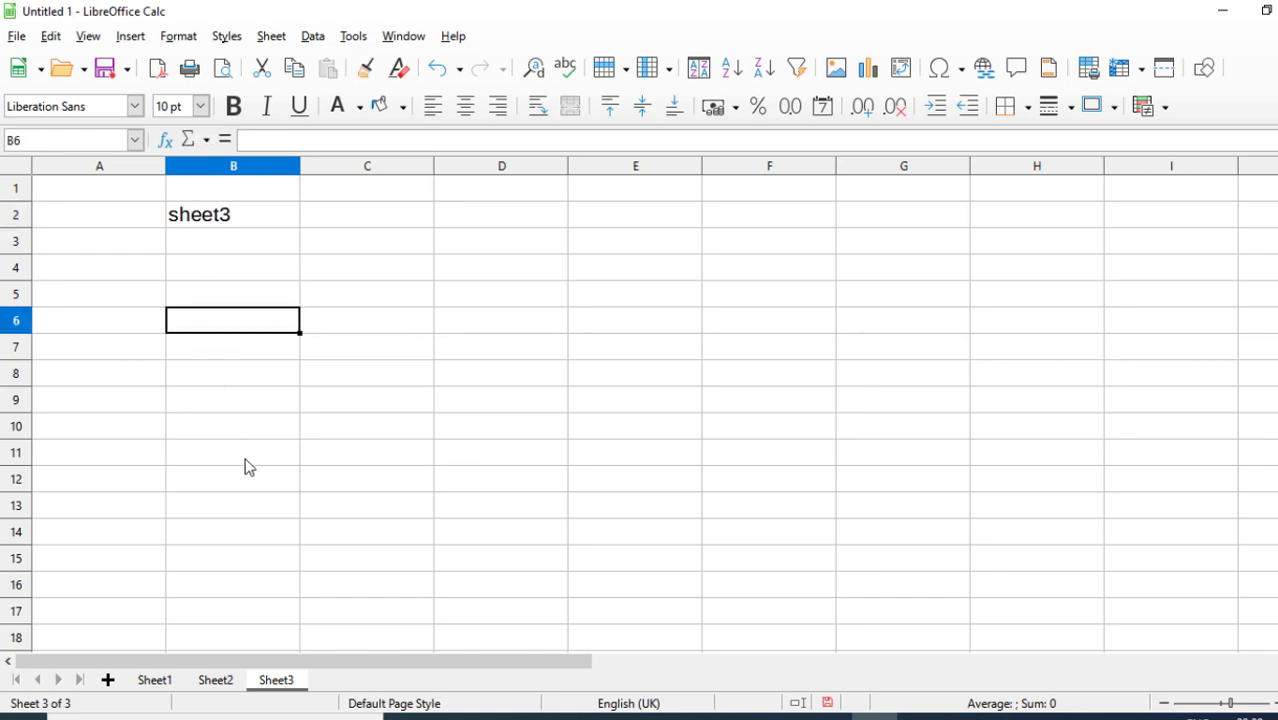
Step: Insert a button-form document hyperlink at cell E4 of Sheet3 targeting Sheet1, with the text "go to sheet 1"
left_click(640, 276)
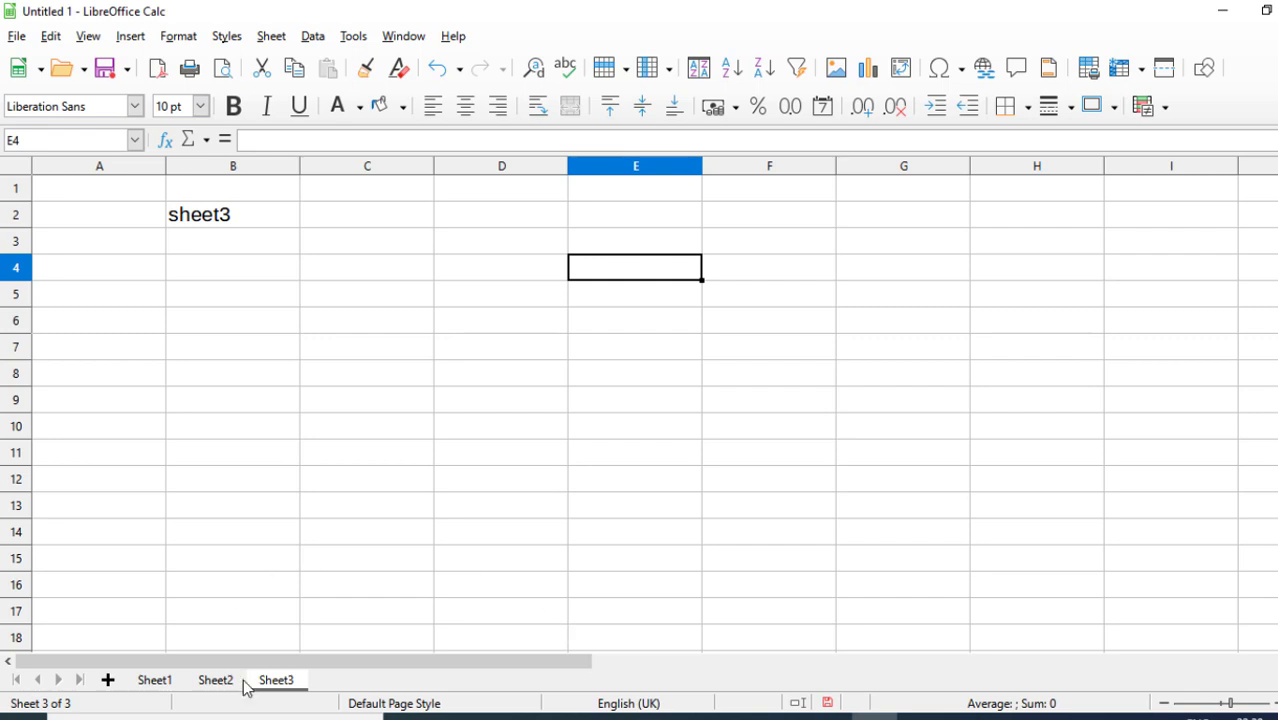
left_click(984, 67)
left_click(505, 315)
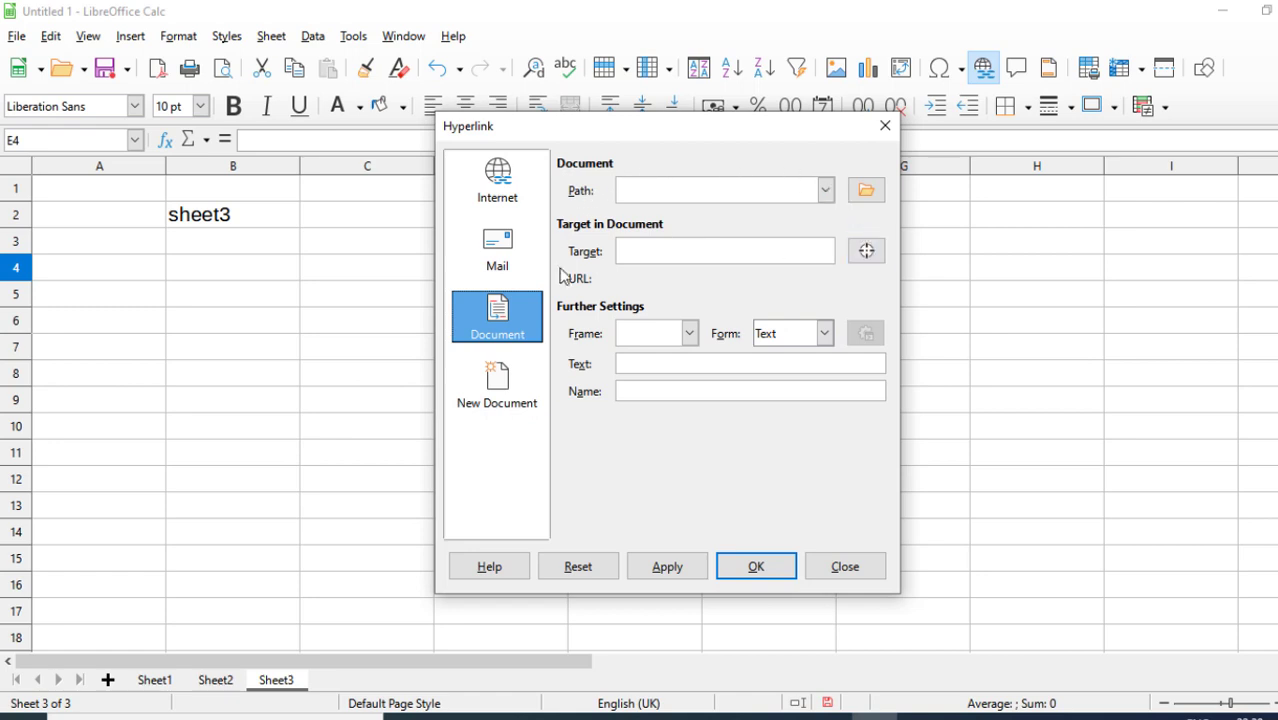
left_click(866, 251)
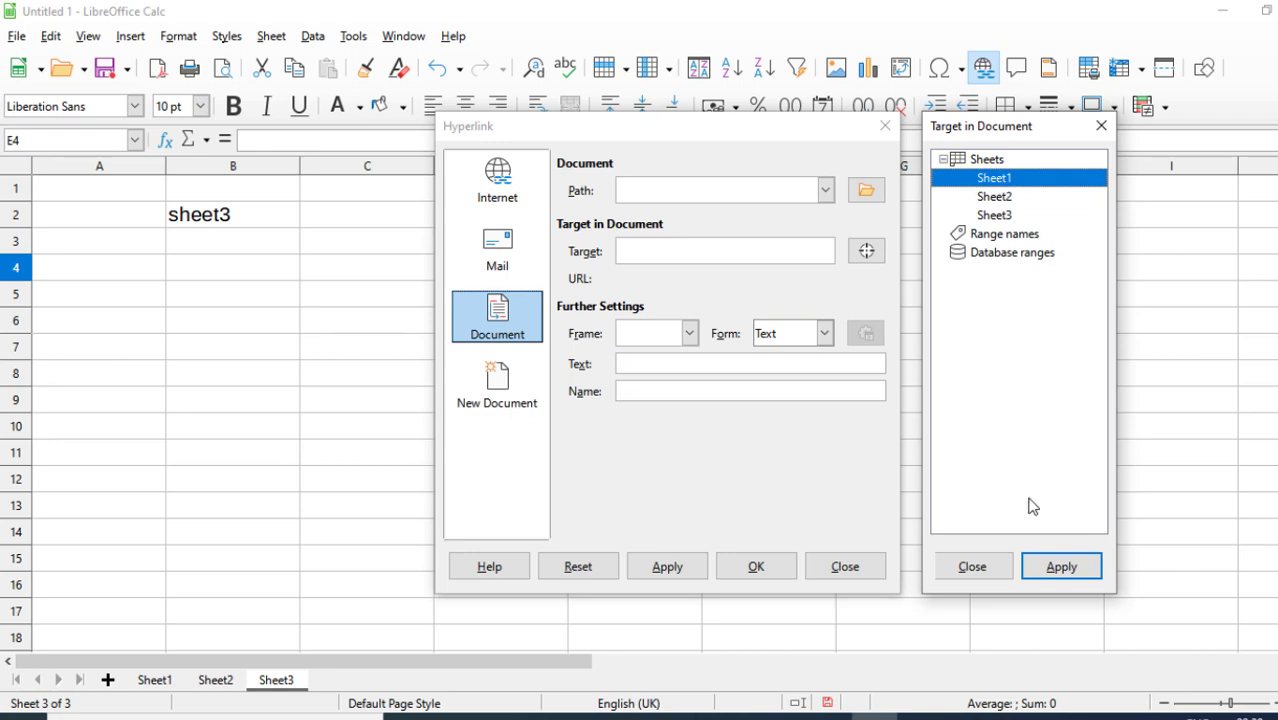
left_click(1058, 568)
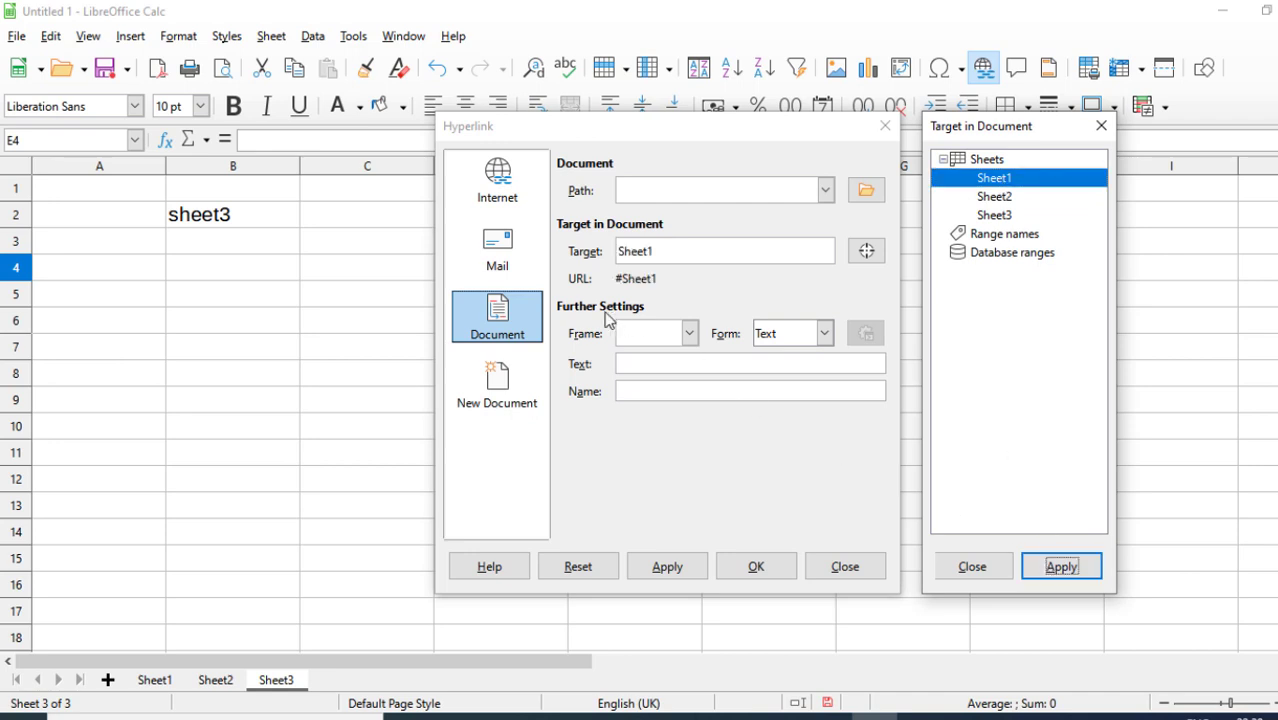
left_click(822, 336)
left_click(822, 336)
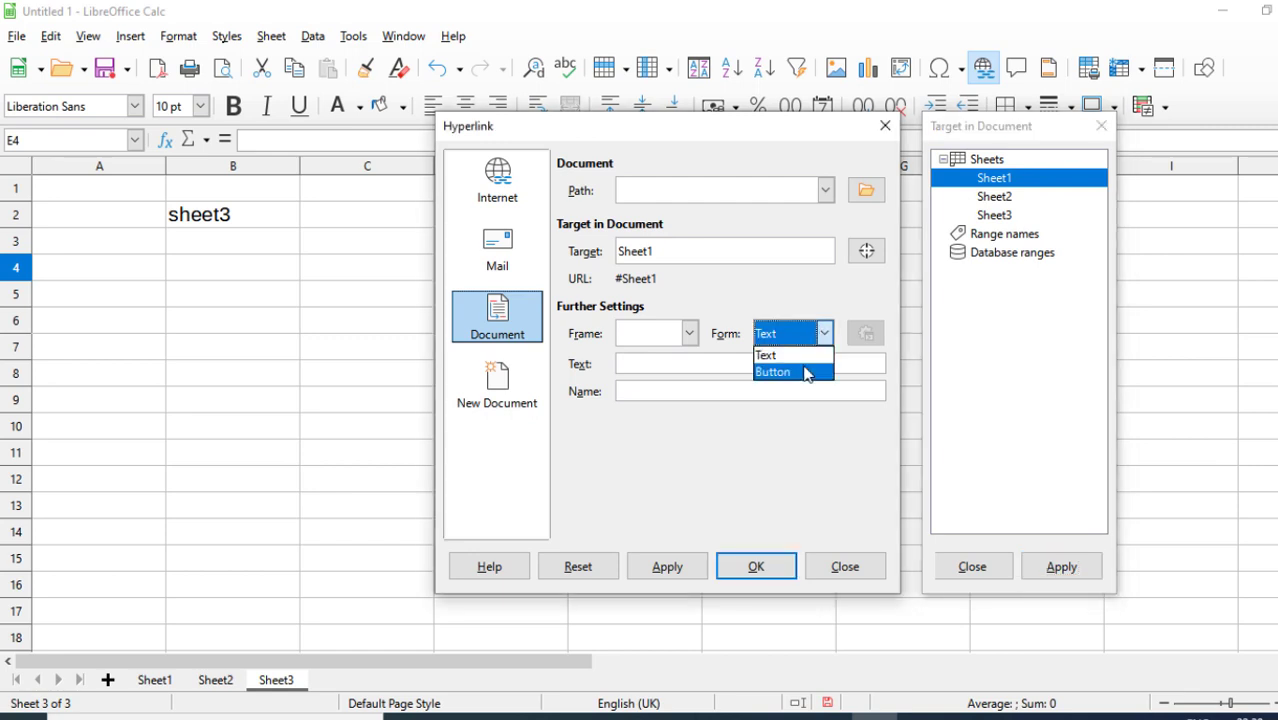
left_click(807, 371)
left_click(657, 371)
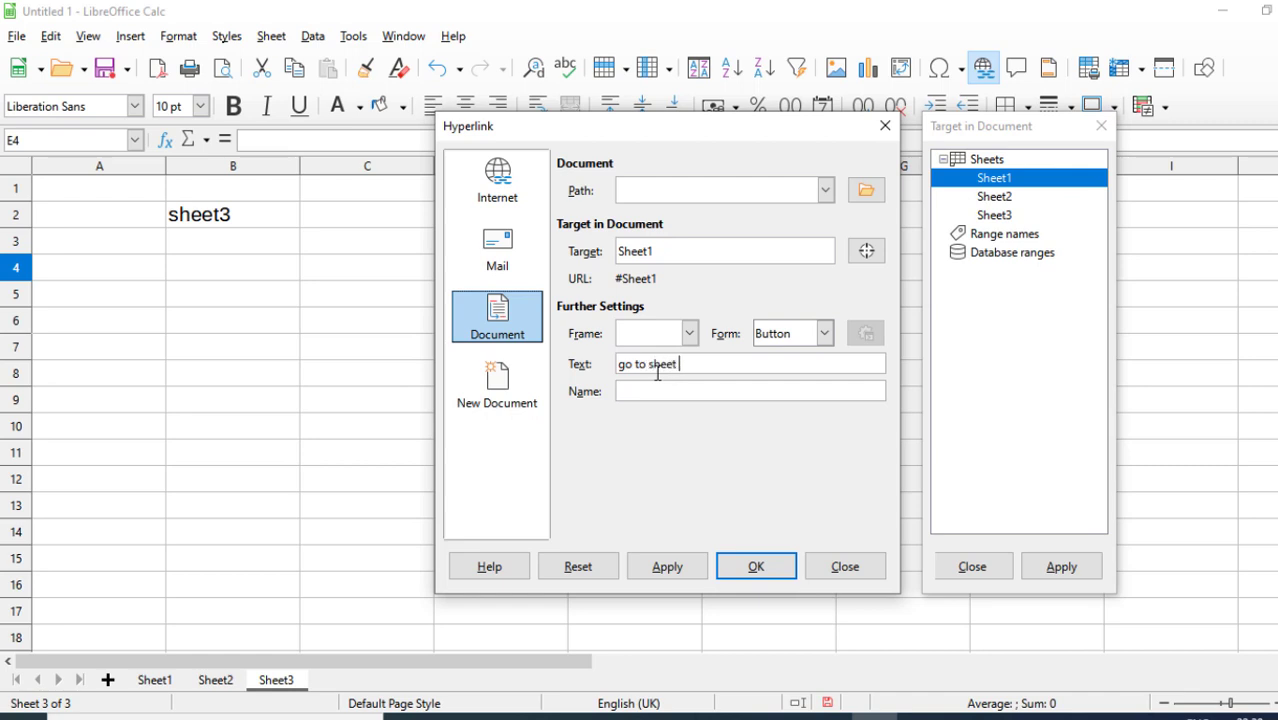
left_click(760, 572)
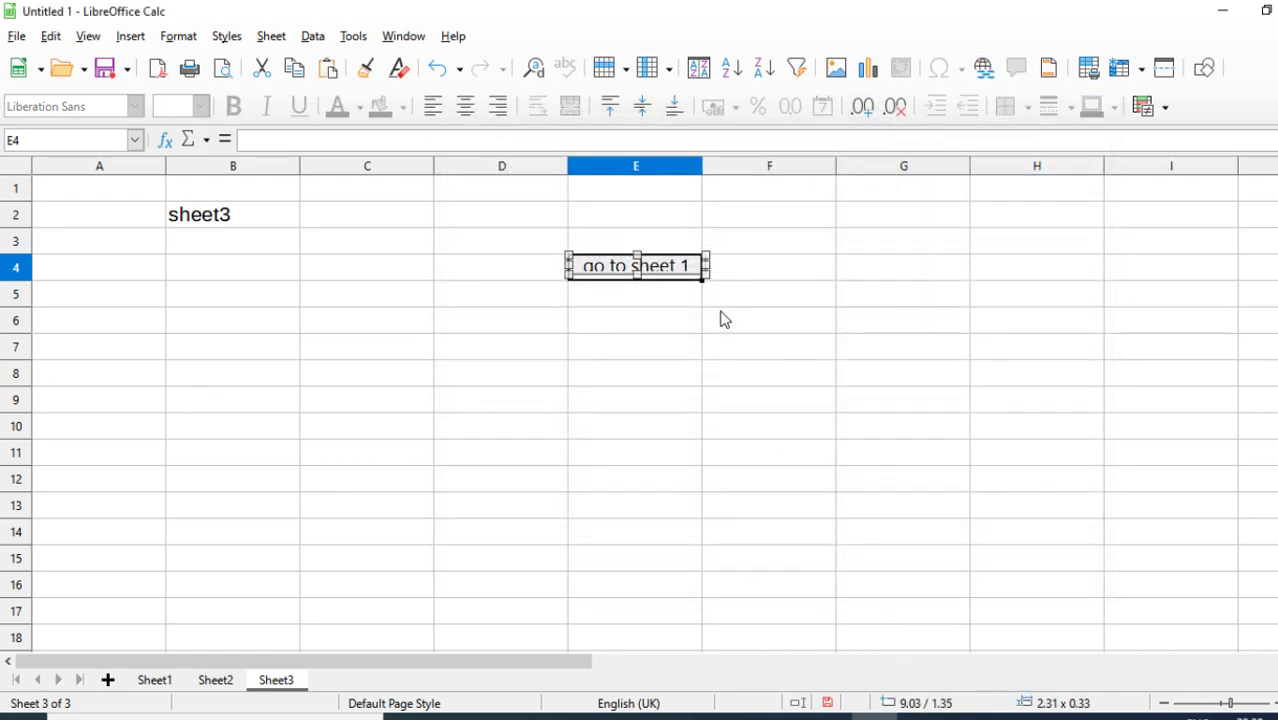
Step: Enlarge the "go to sheet 1" button to about 3.00 x 1.49 and turn off Design Mode for forms
left_click_drag(704, 277, 747, 341)
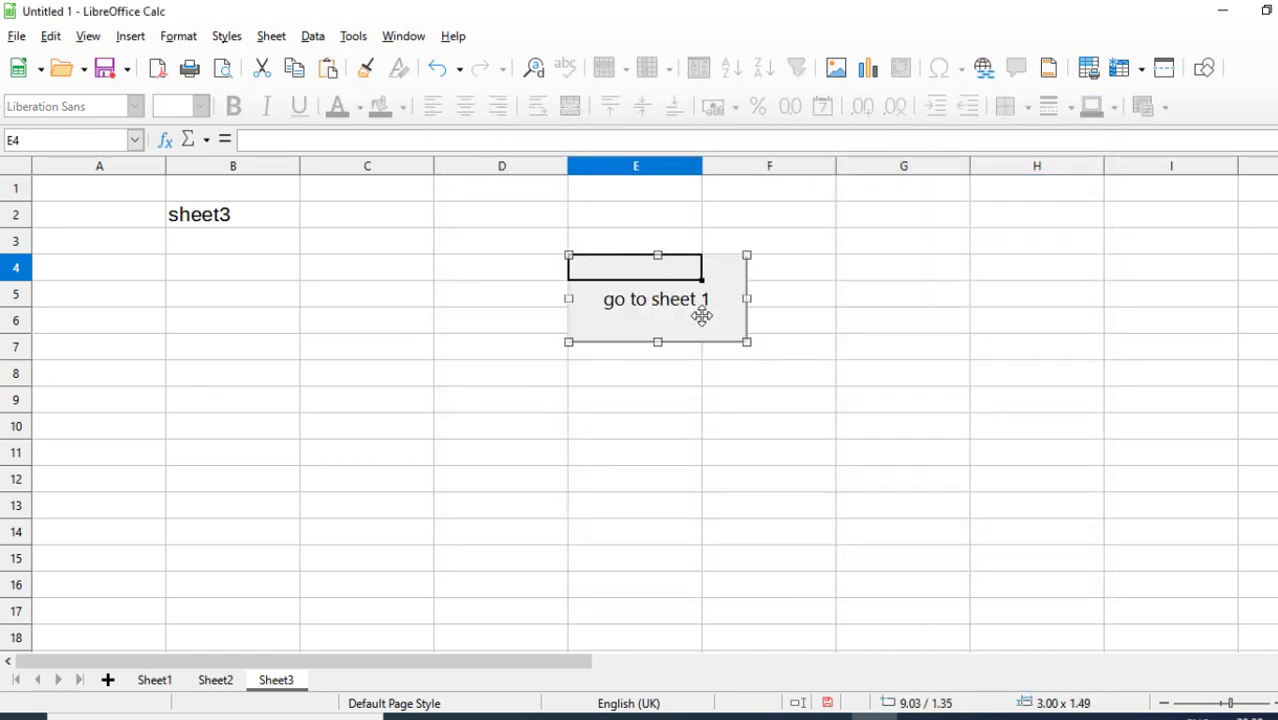
left_click(353, 36)
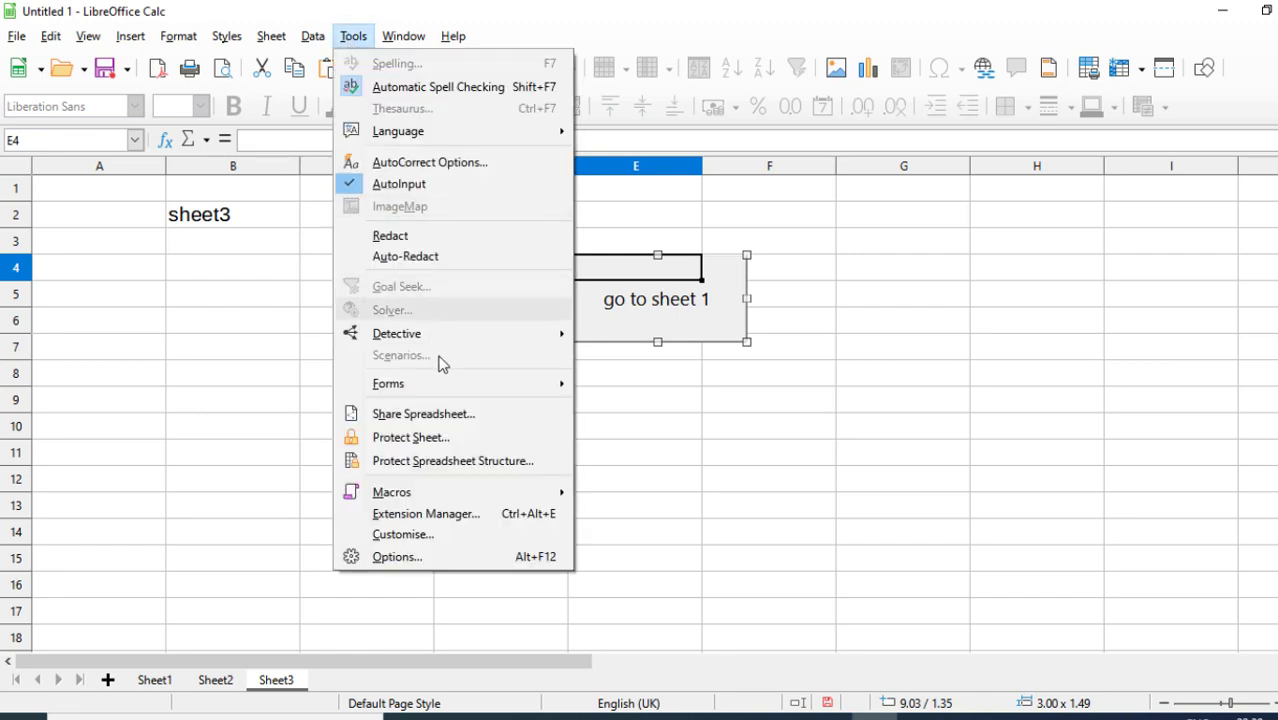
mouse_move(459, 381)
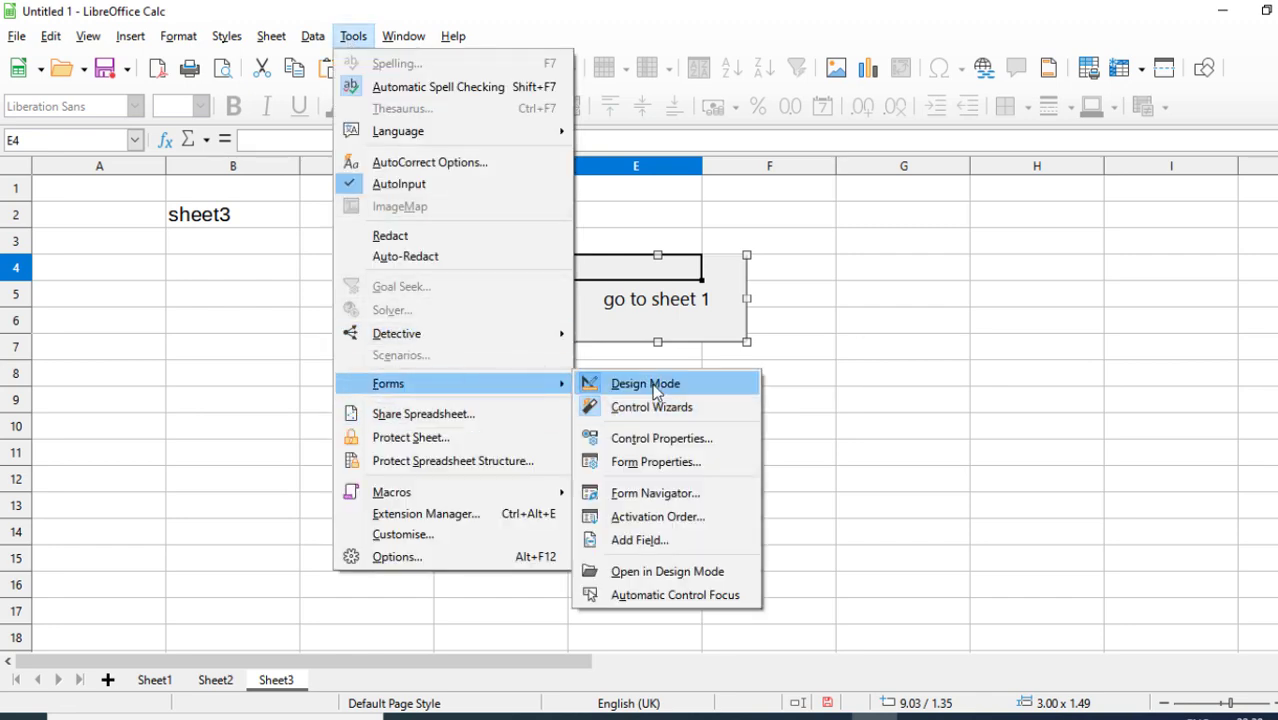
left_click(590, 381)
Step: Deselect the "go to sheet 1" button, test its link, and return to Sheet3
left_click(760, 402)
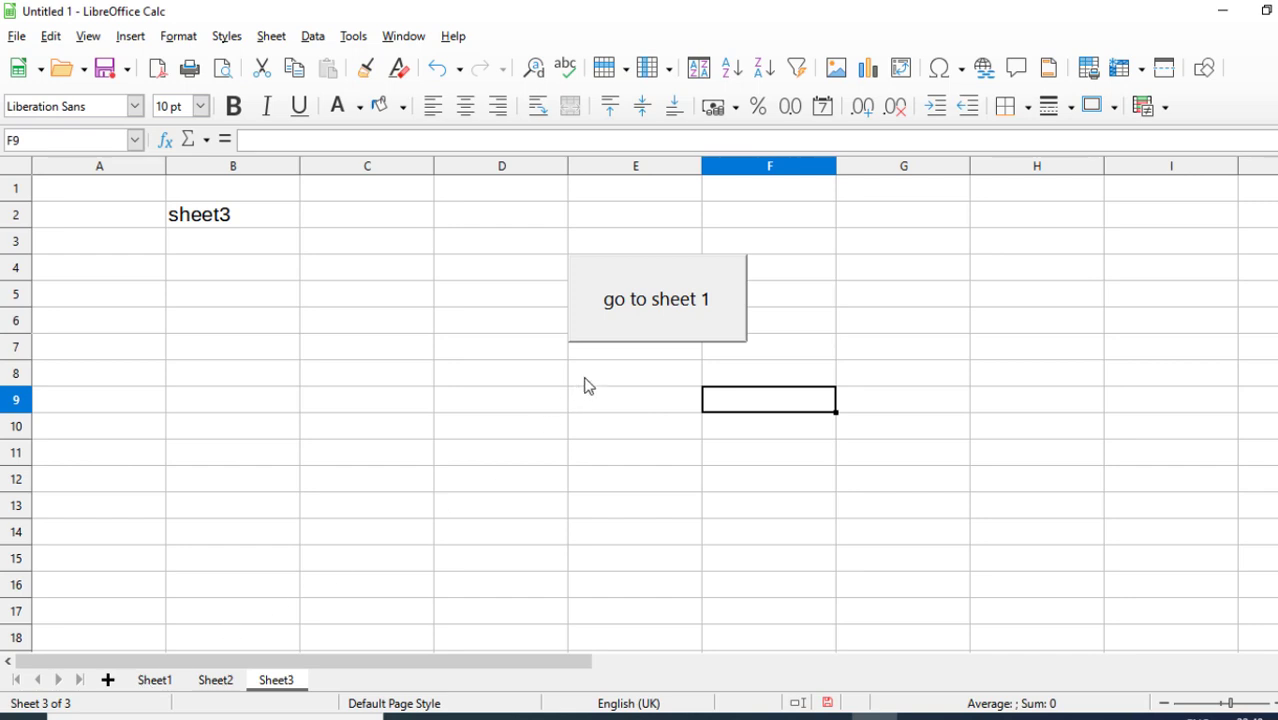
left_click(647, 303)
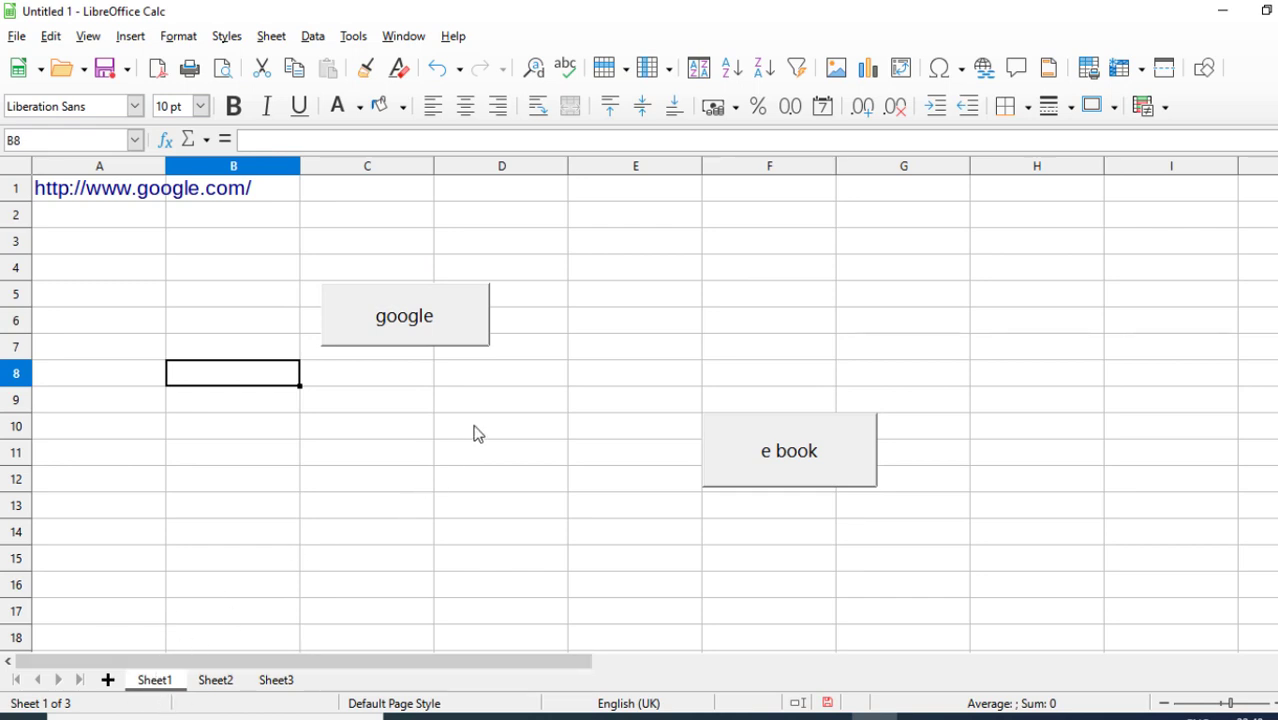
left_click(287, 680)
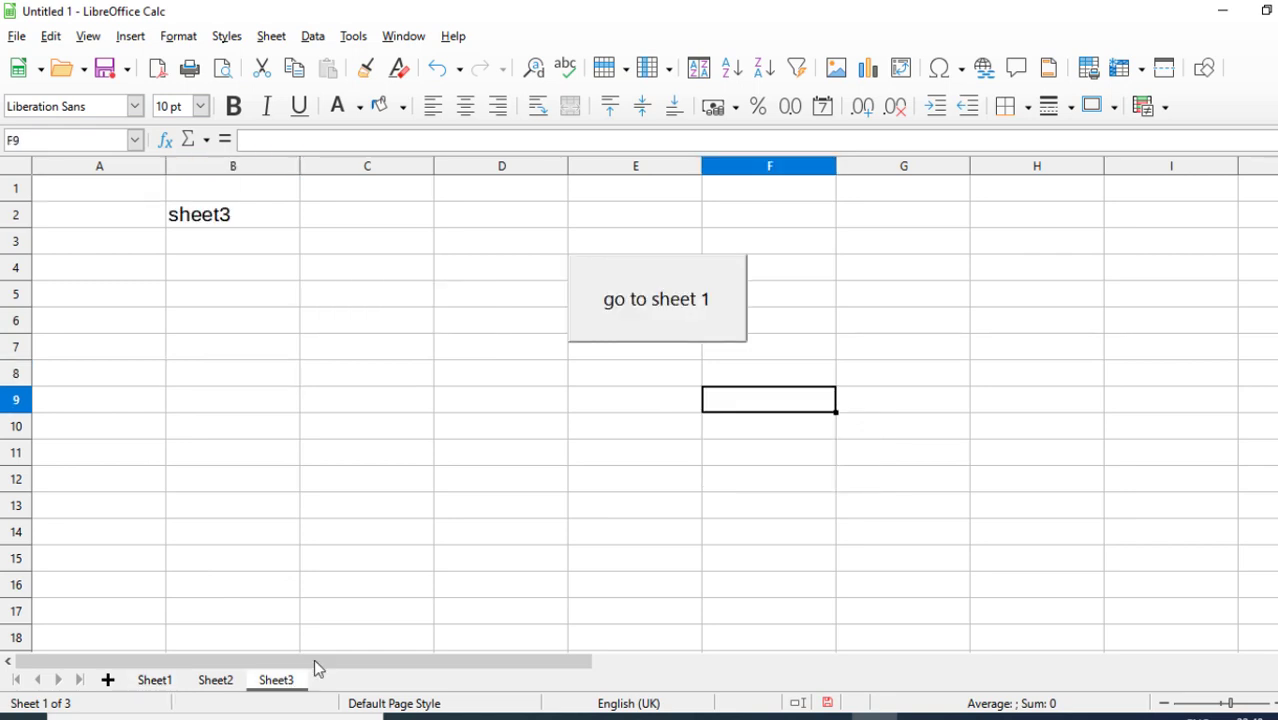
Step: Start a document hyperlink at cell E11 of Sheet3, targeting the Dept sheet of Consolidating Data.ods
left_click(653, 462)
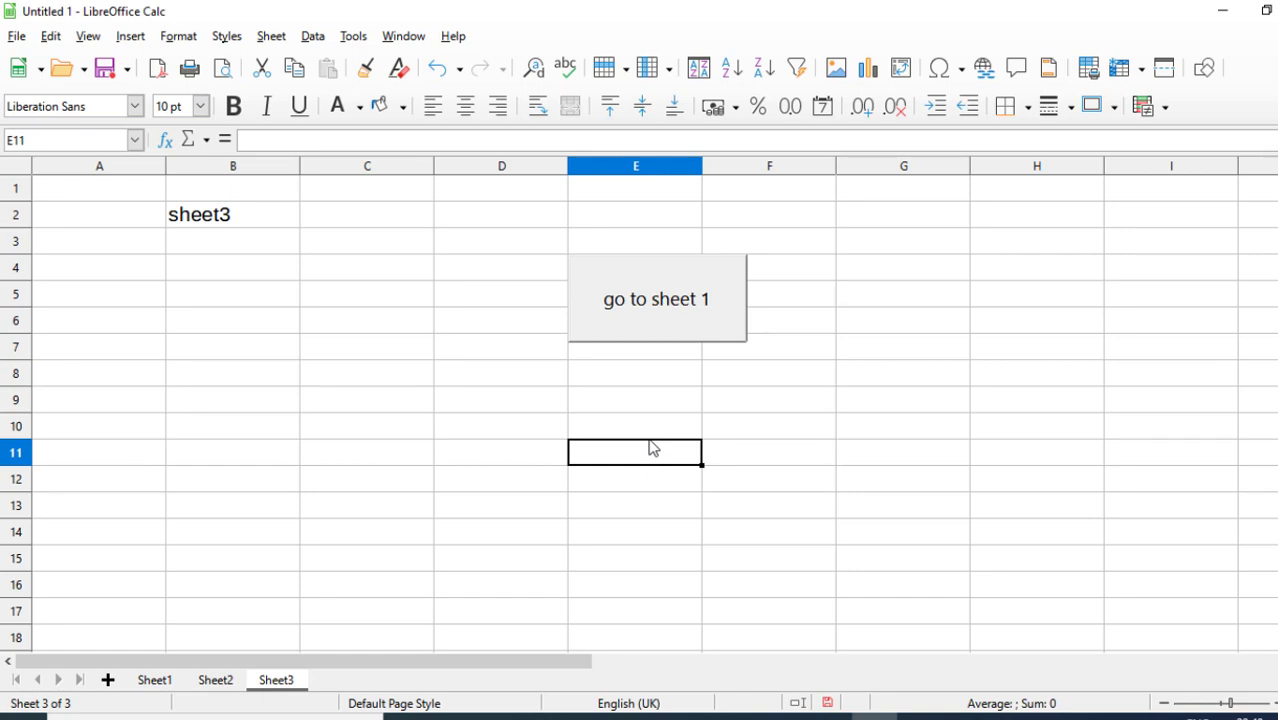
left_click(984, 68)
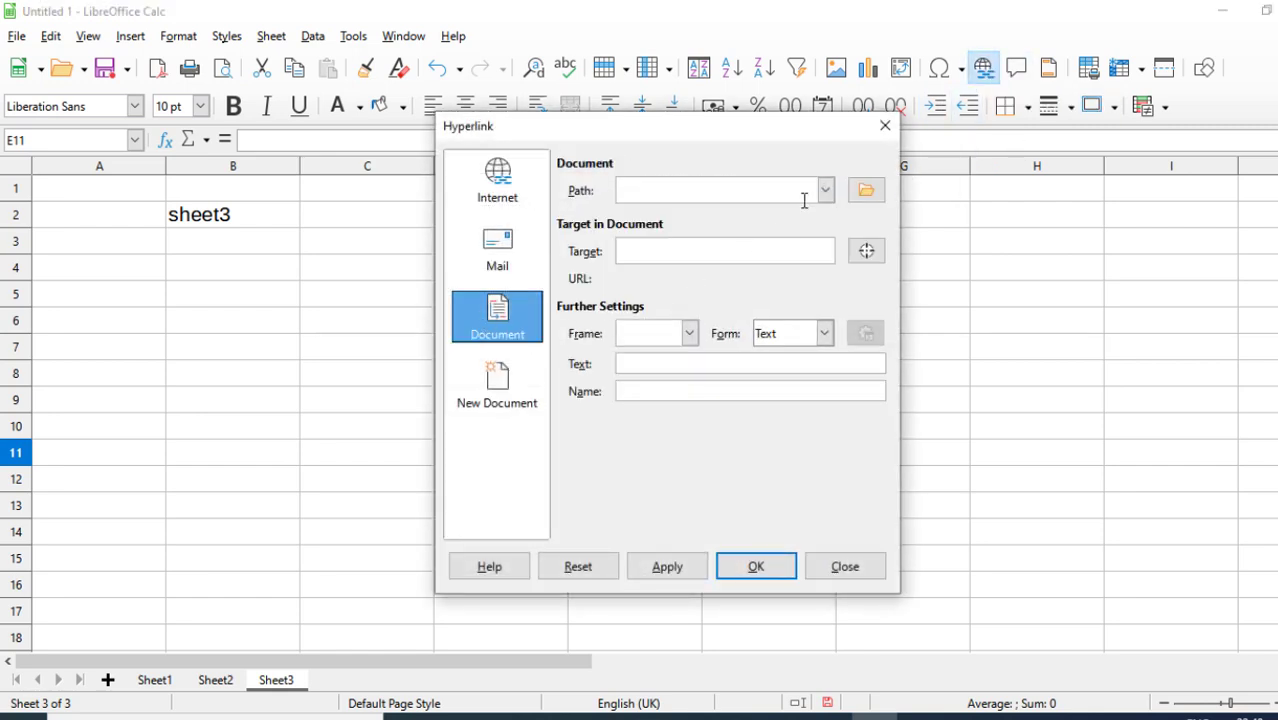
left_click(860, 193)
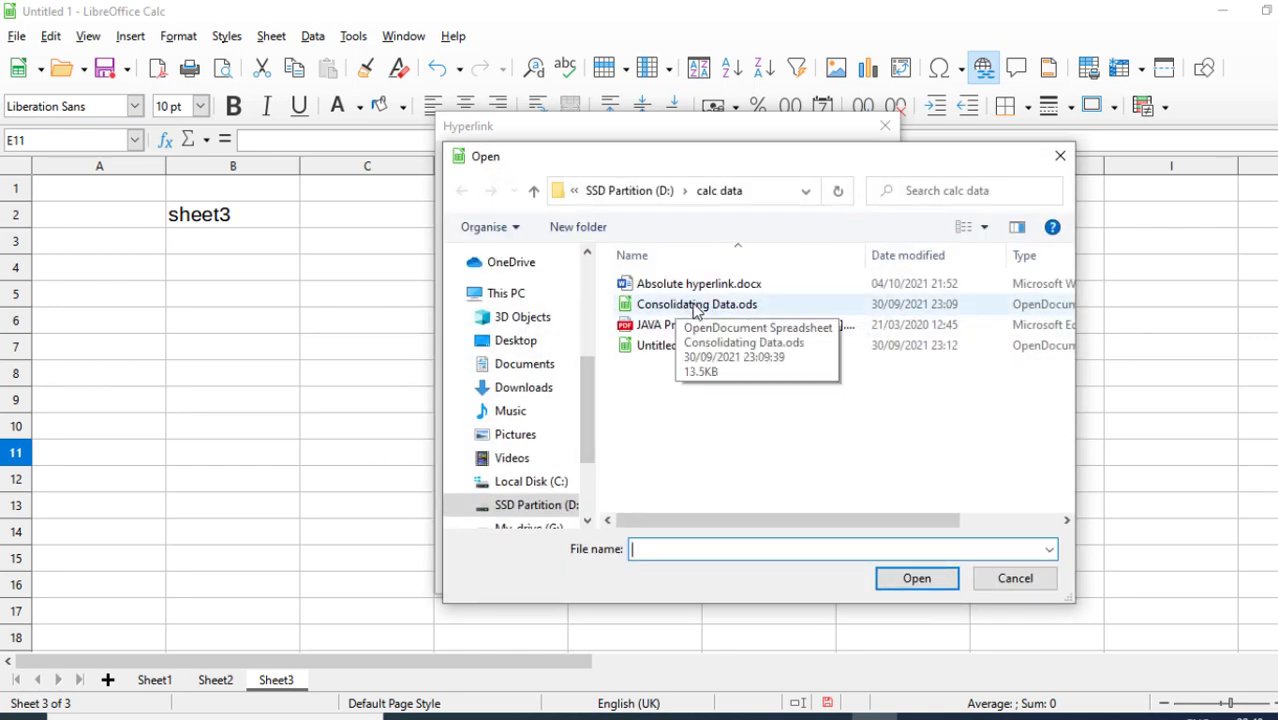
left_click(695, 305)
left_click(940, 580)
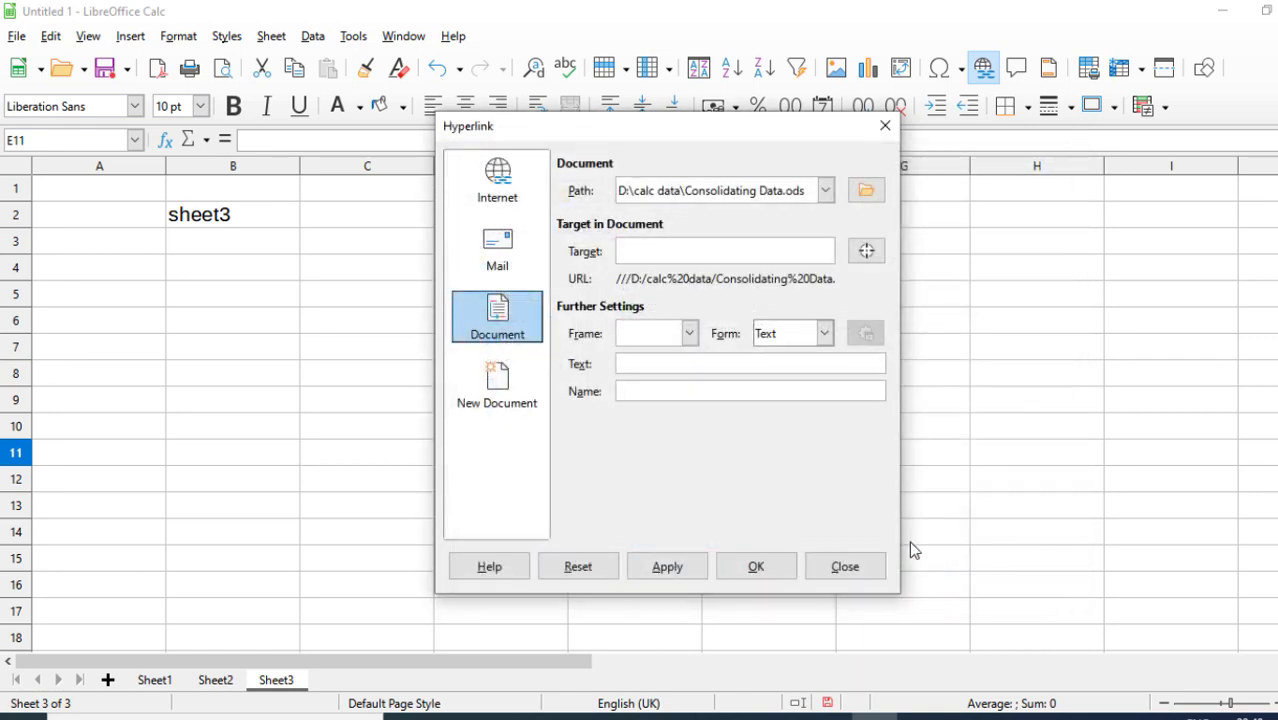
left_click(866, 253)
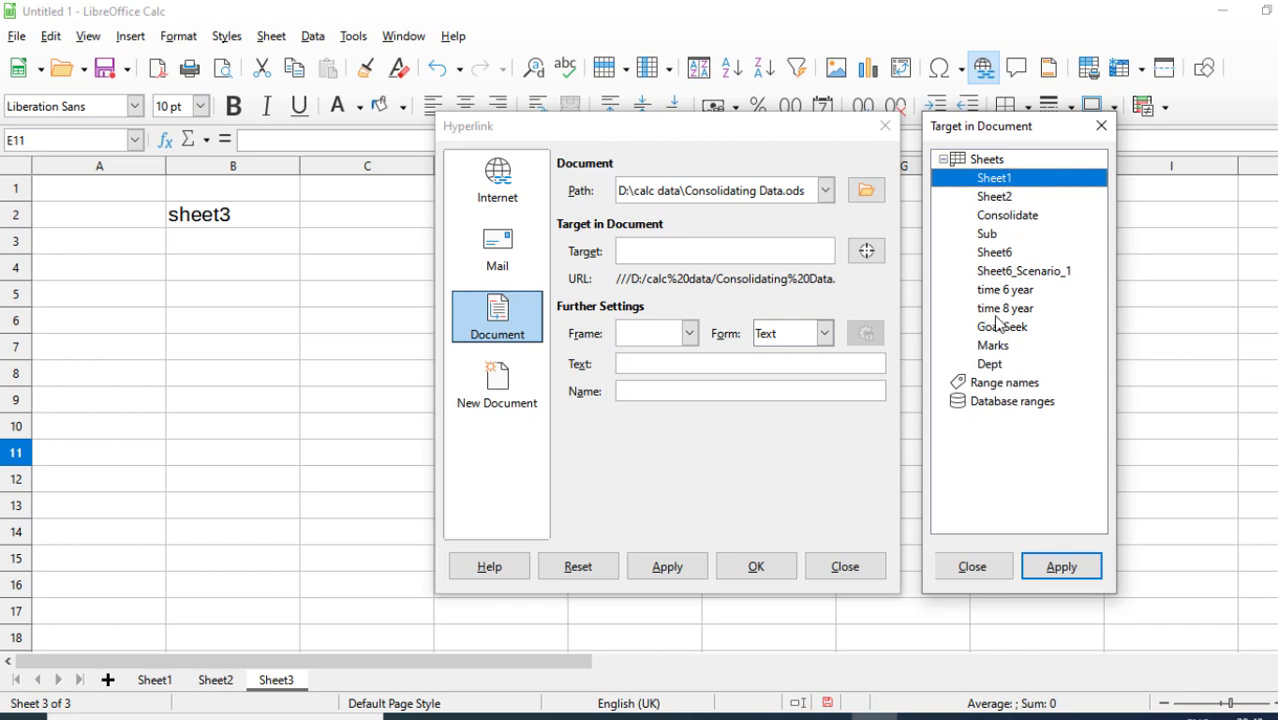
left_click(990, 364)
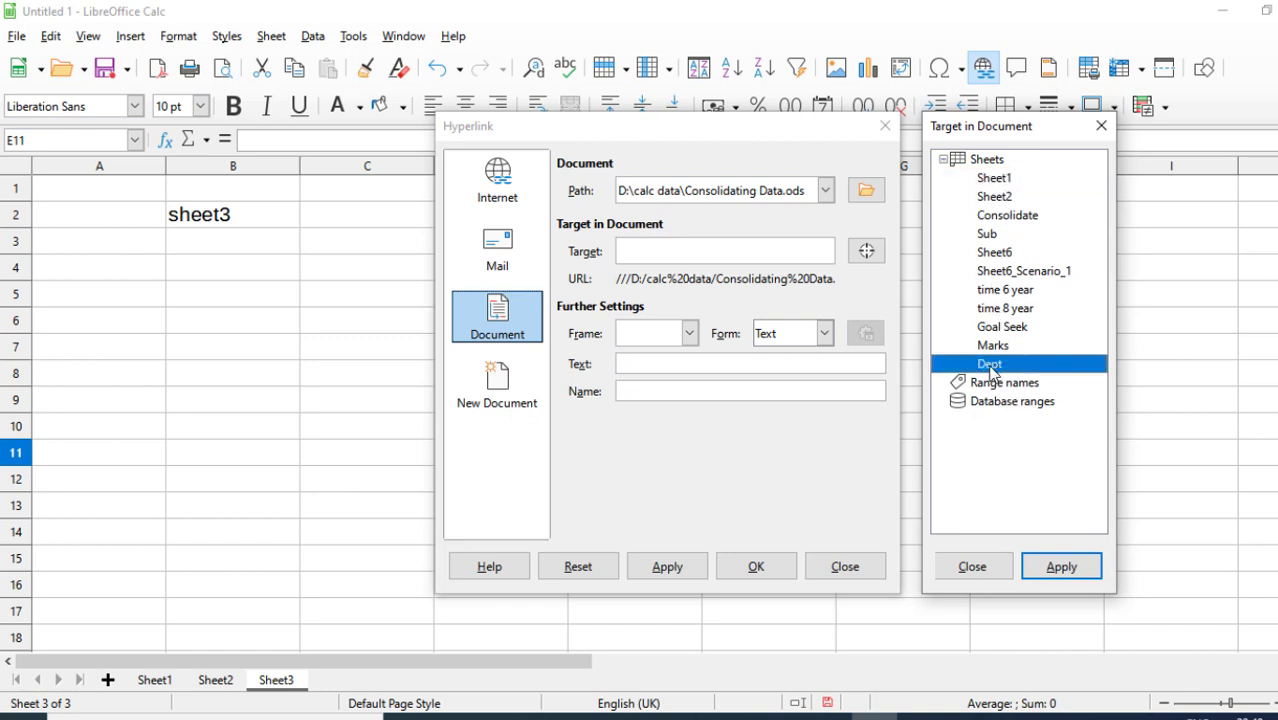
left_click(1061, 567)
Step: Set the hyperlink's form to Button with the text "link to dept" and insert it
left_click(824, 333)
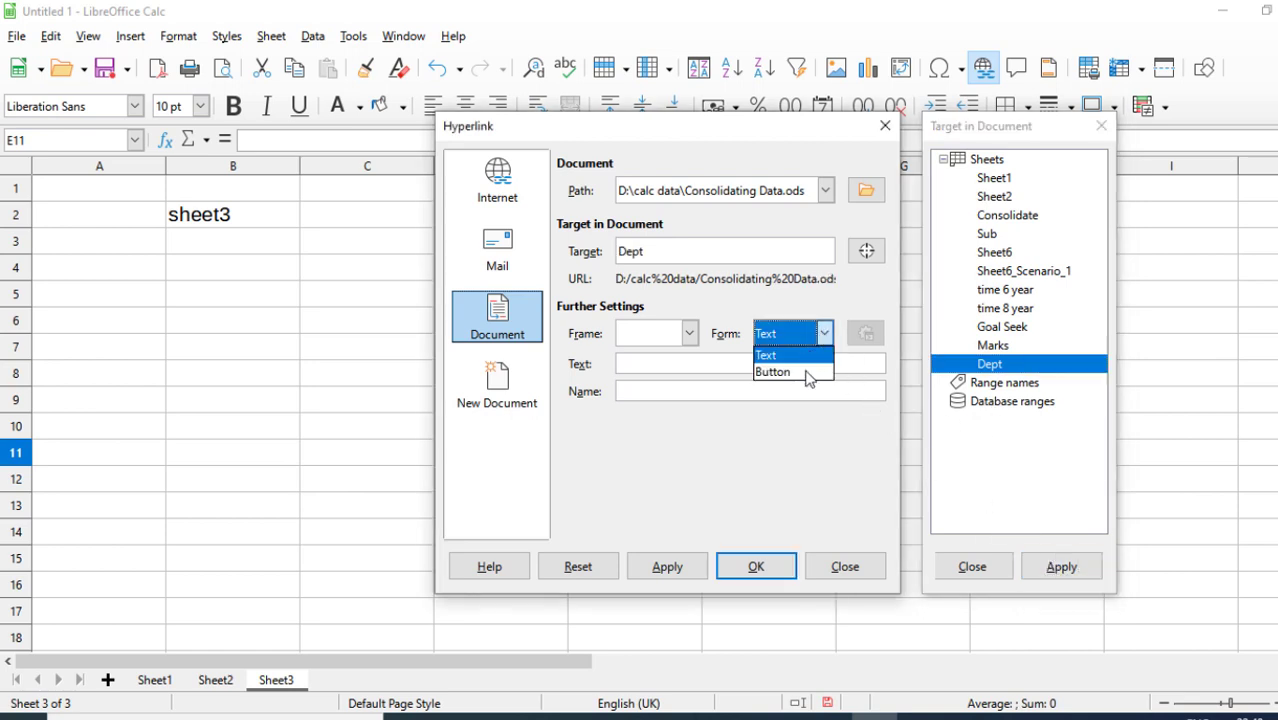
left_click(806, 372)
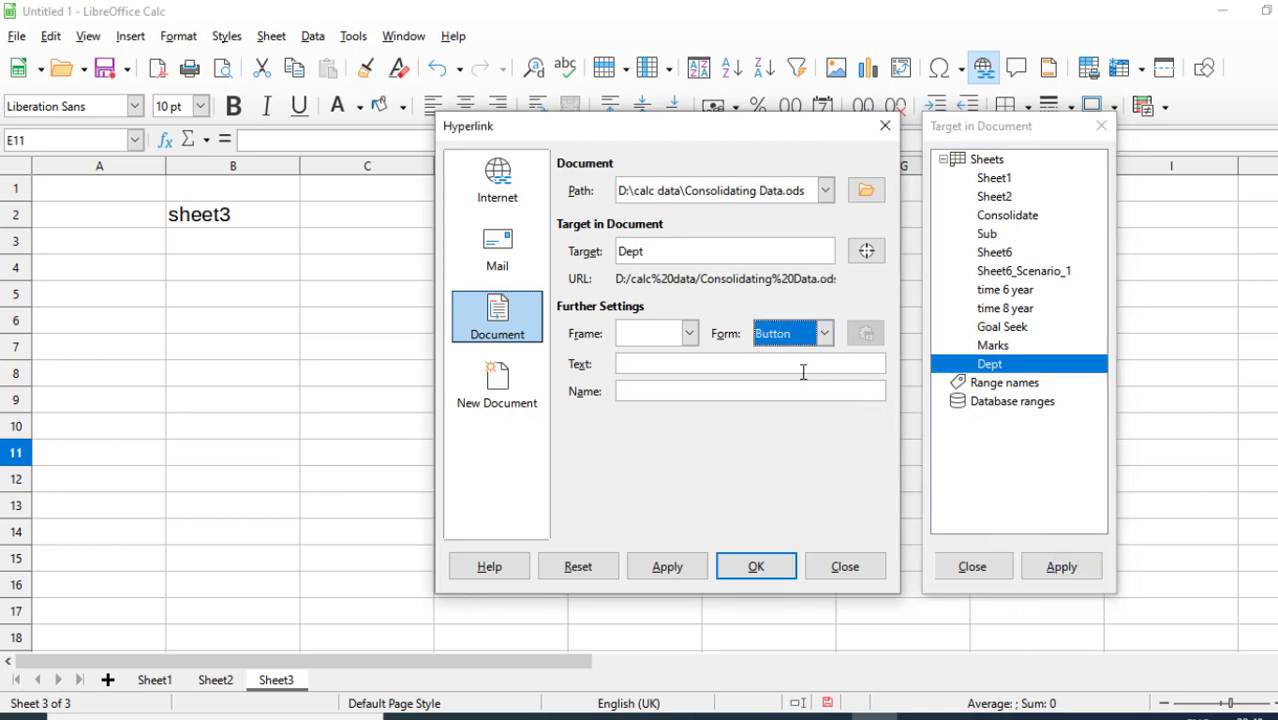
left_click(634, 366)
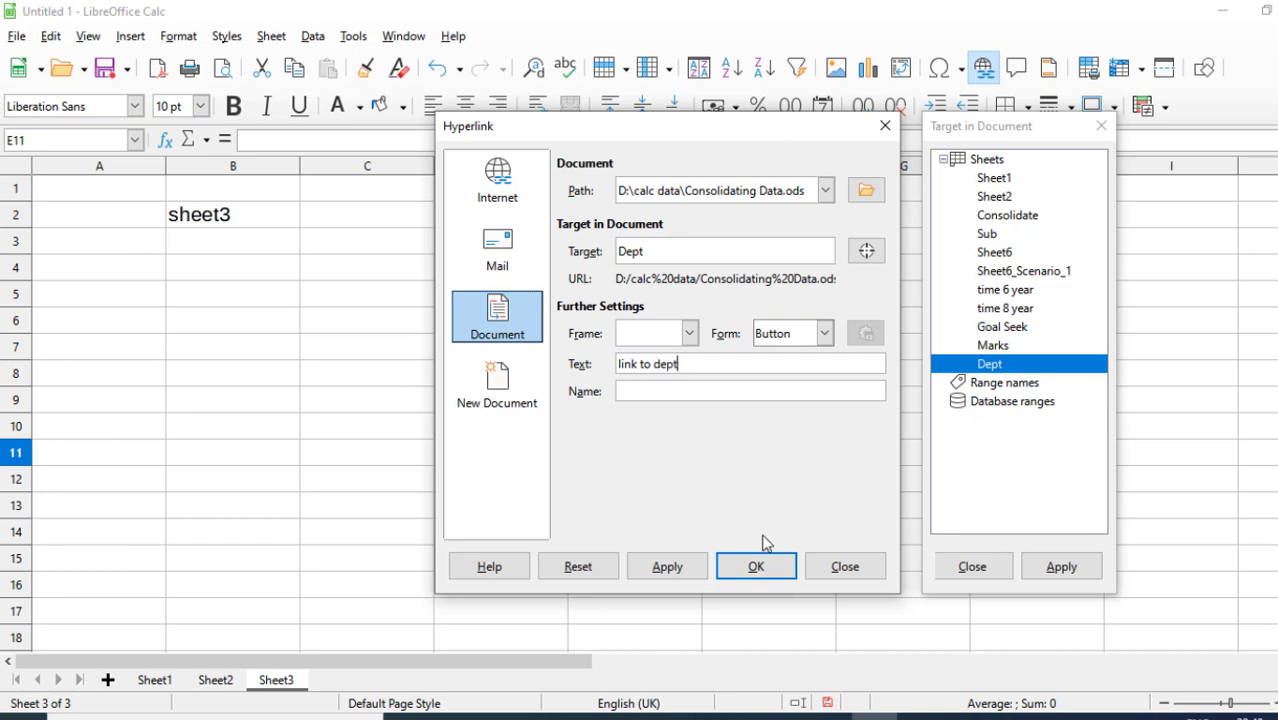
left_click(757, 567)
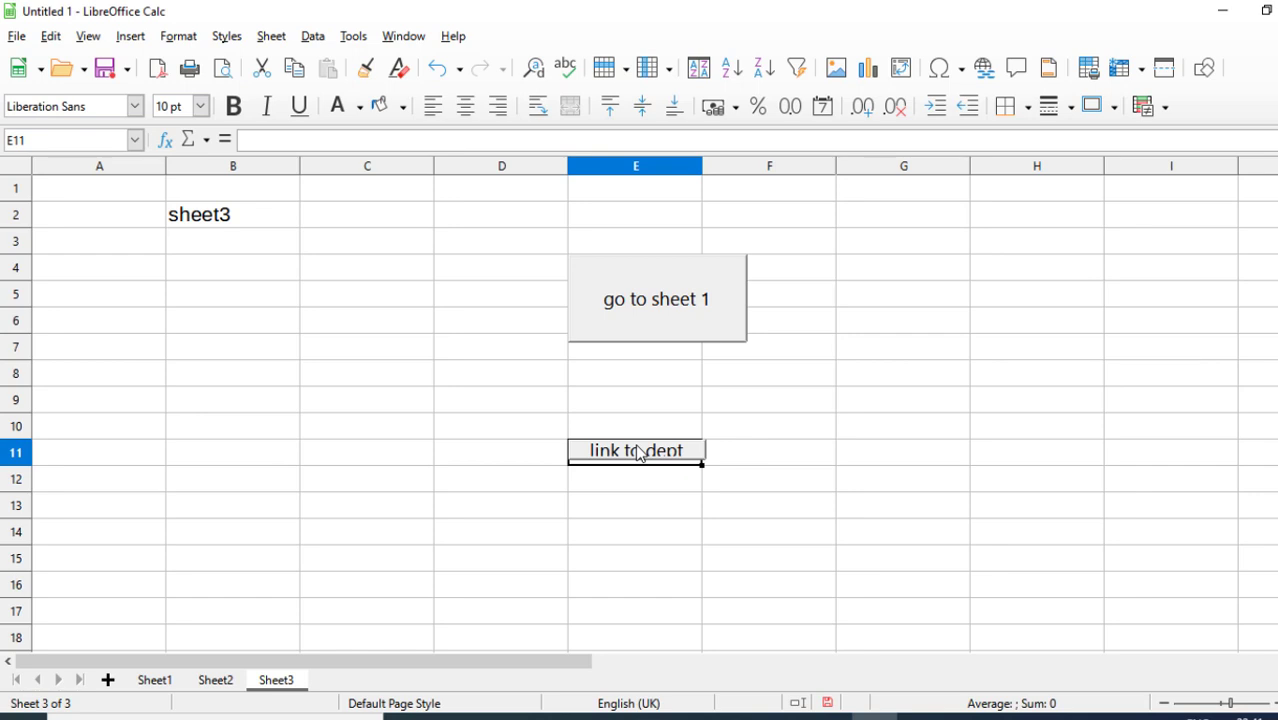
Step: Test the "link to dept" button and close the workbook it opens
left_click(640, 452)
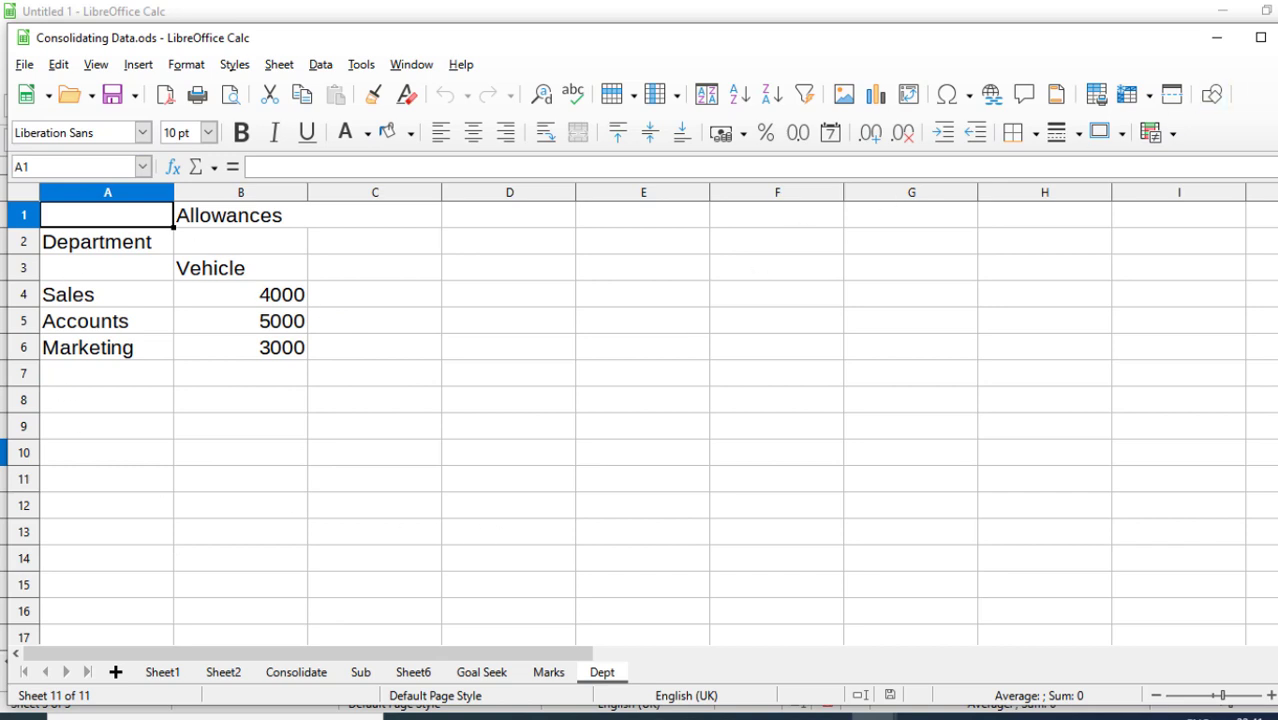
key("alt+F4")
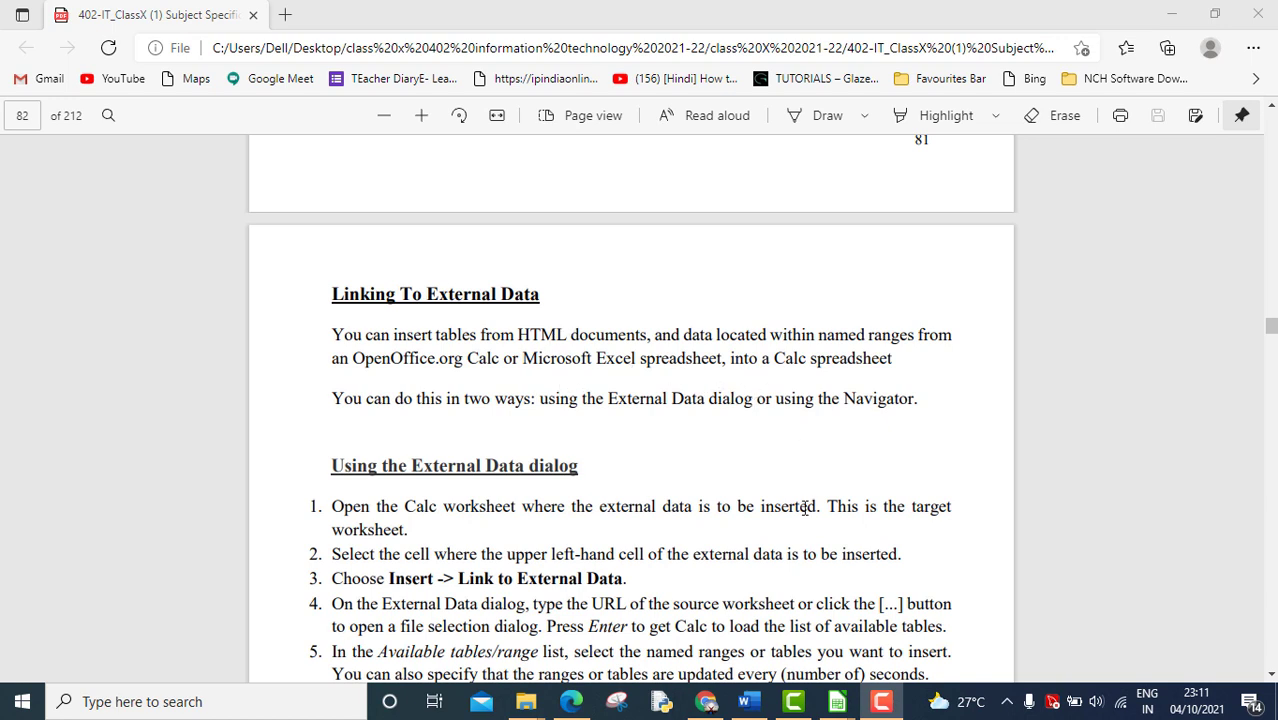
Step: Switch to Consolidating Data.ods and define the name fruits_price for range B2:D7 of the fruit prices sheet
mouse_move(835, 708)
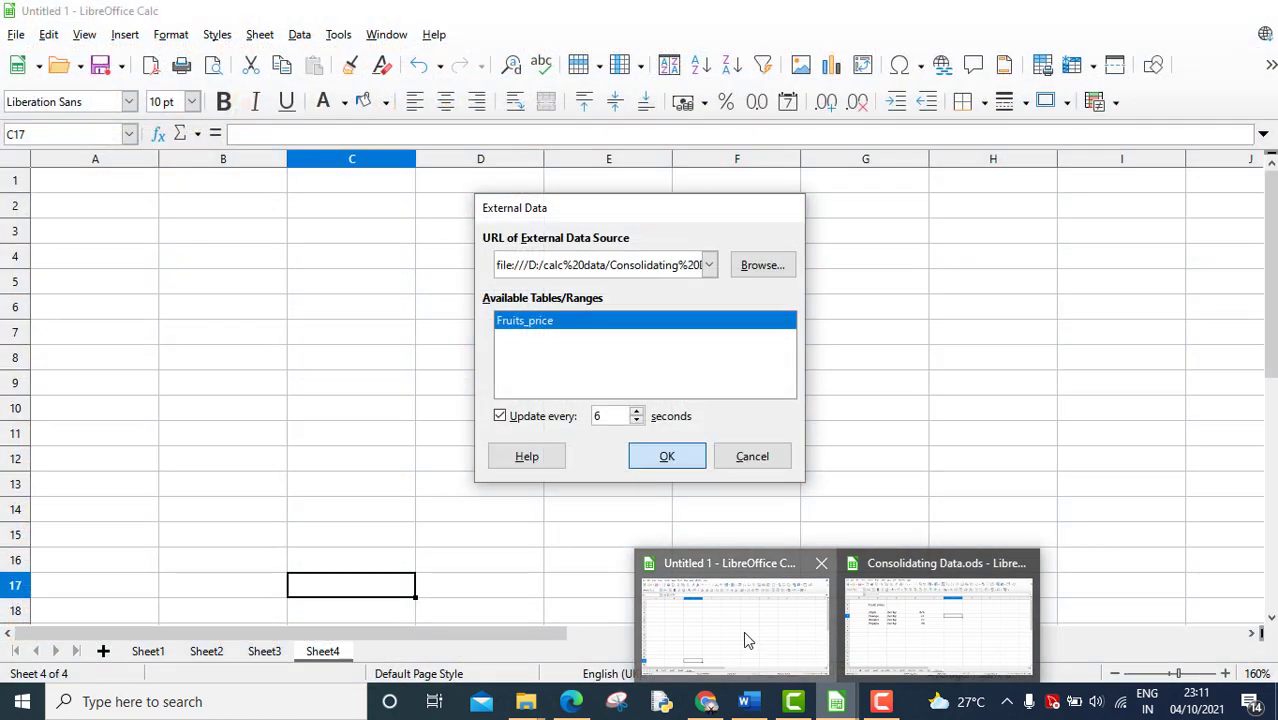
left_click(743, 631)
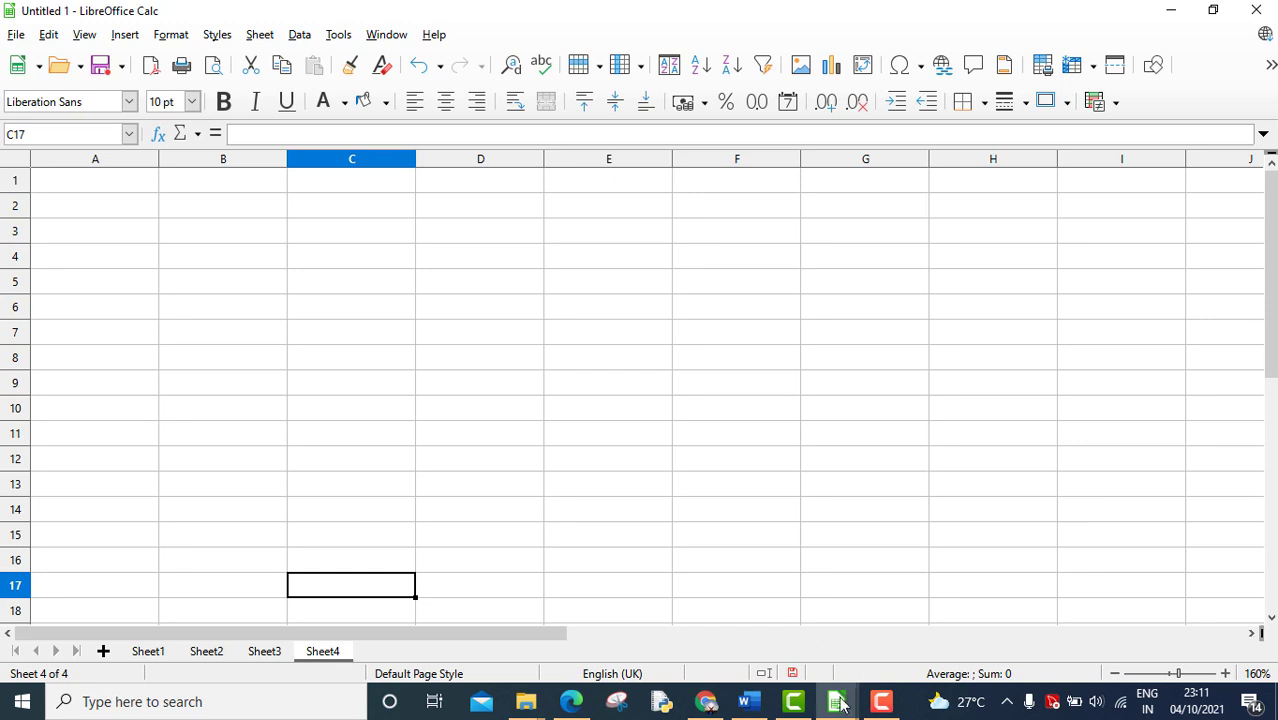
mouse_move(840, 703)
left_click(913, 650)
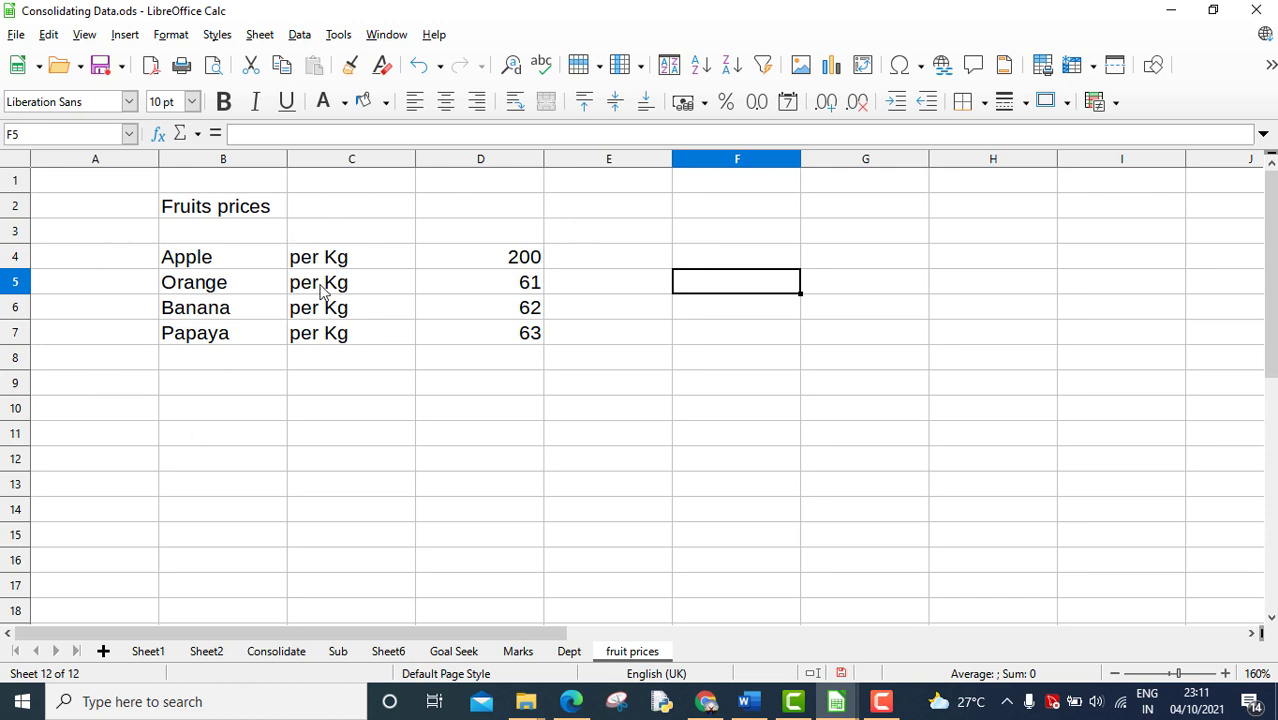
left_click_drag(178, 218, 472, 333)
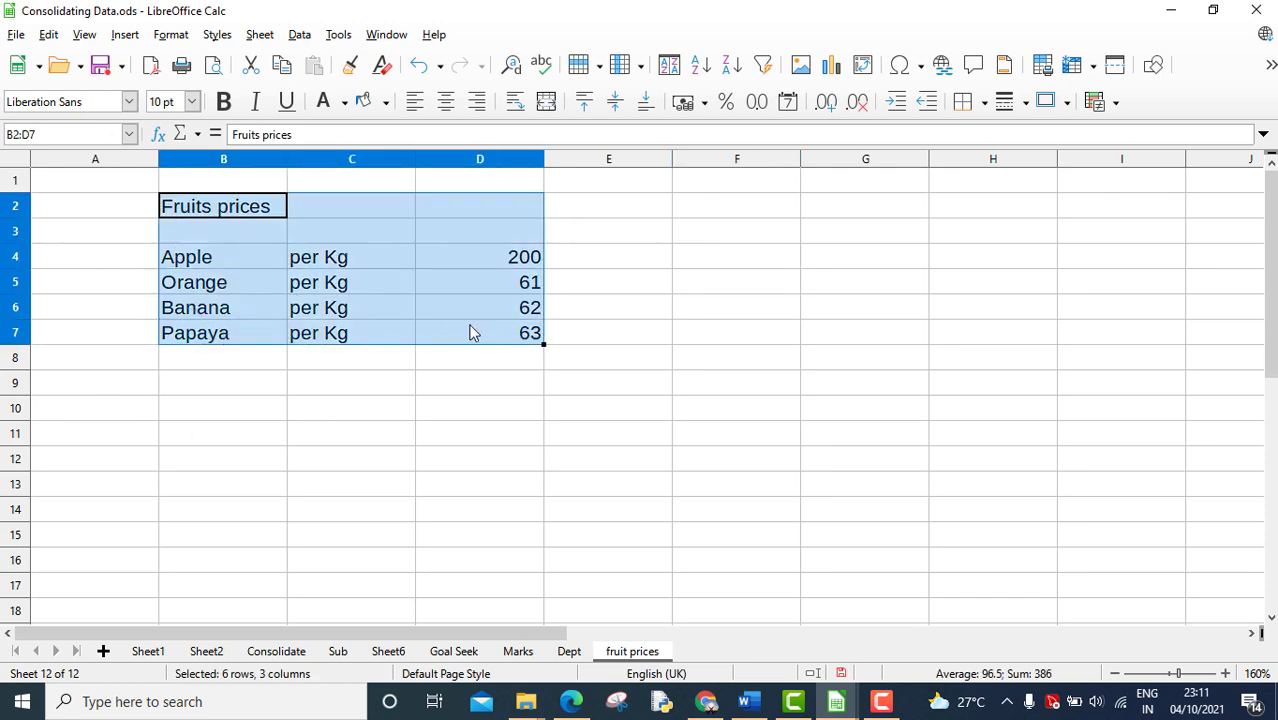
left_click(128, 138)
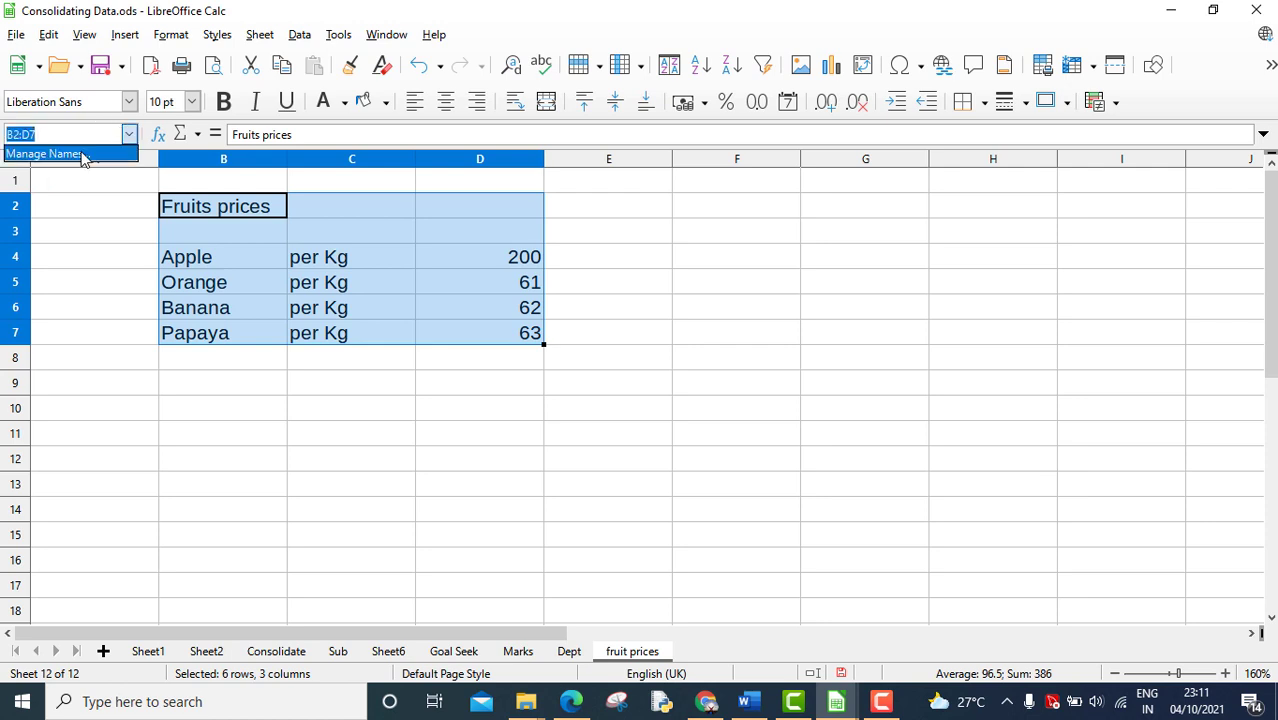
left_click(80, 151)
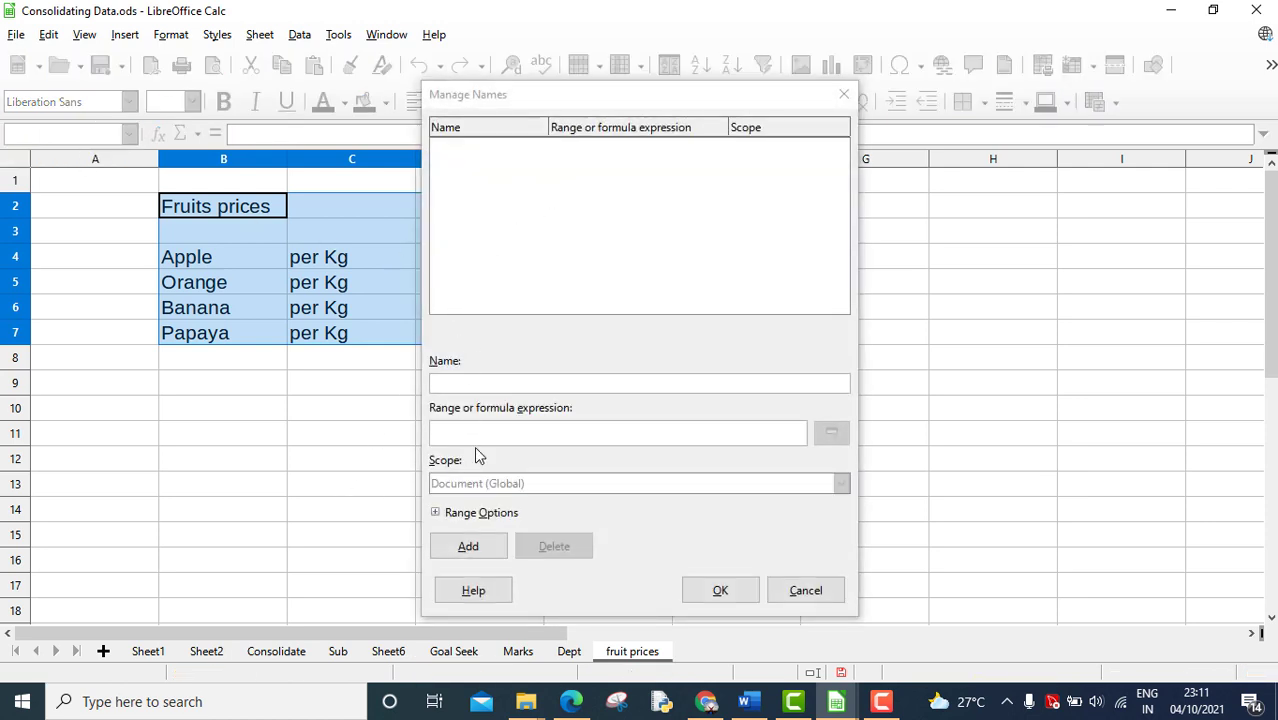
left_click(470, 547)
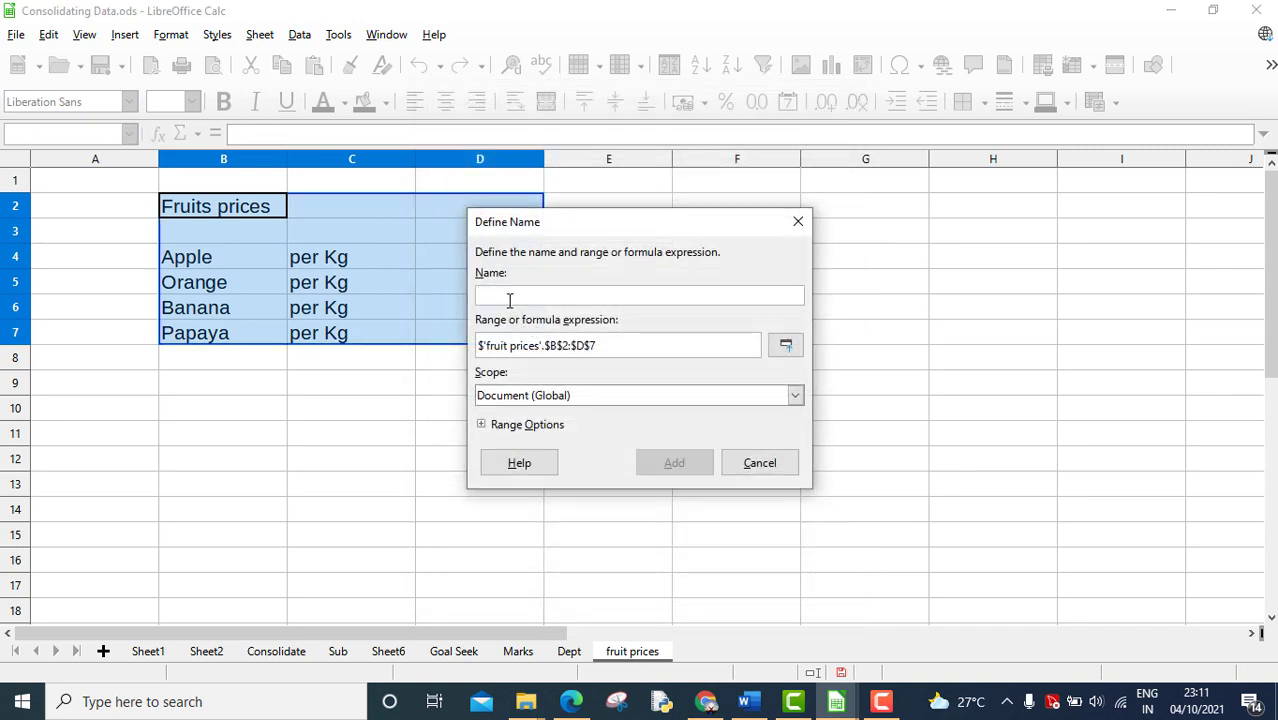
type("fruits_price")
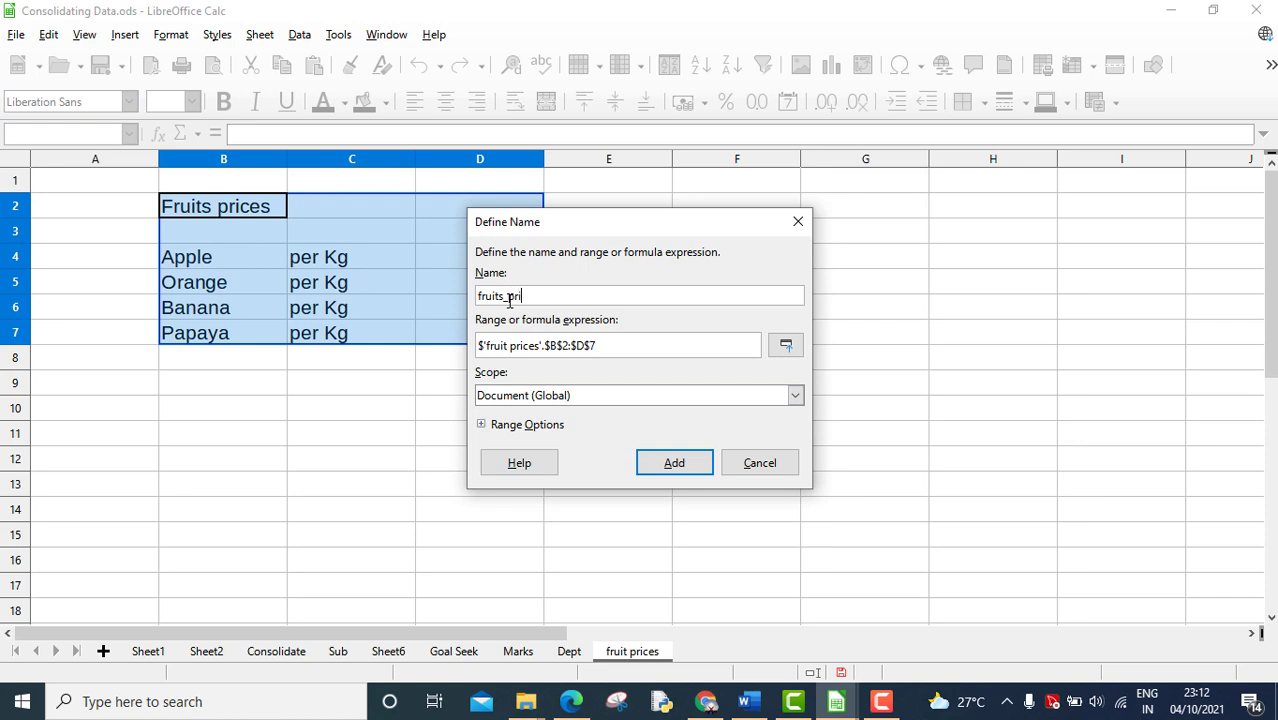
left_click(674, 463)
left_click(703, 592)
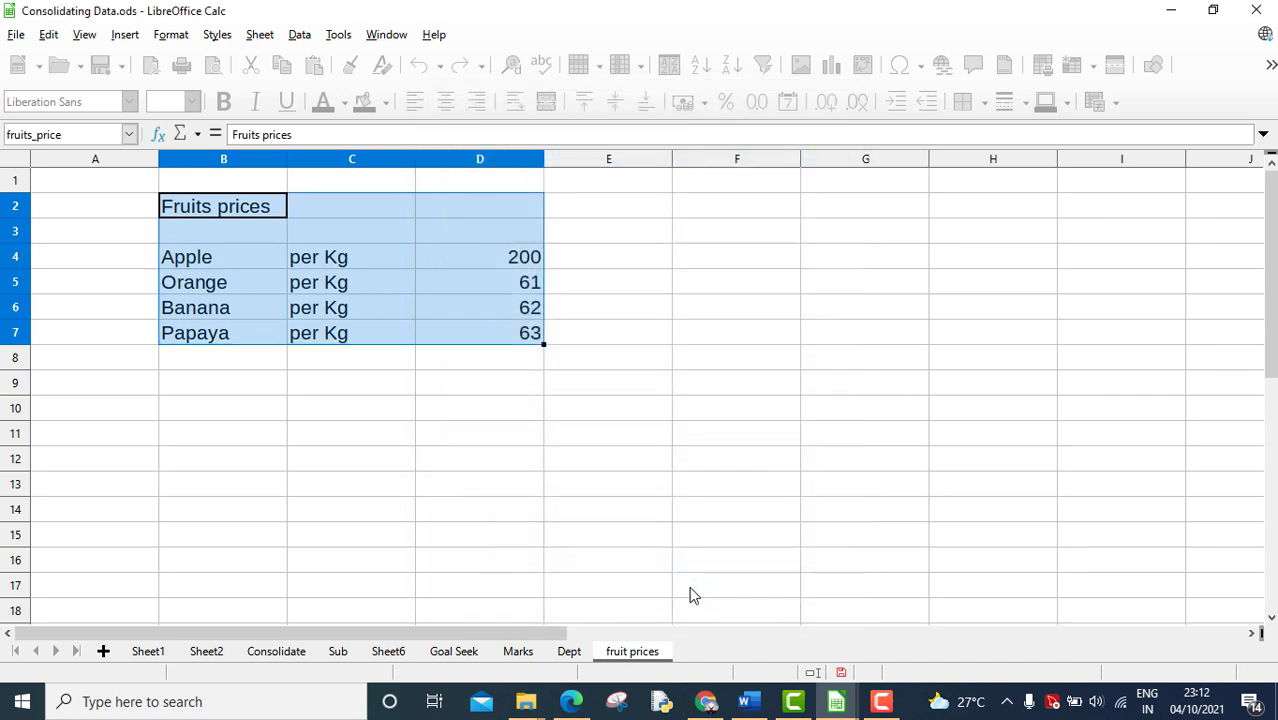
Step: Check the fruits_price name by jumping to its range from another cell, and deselect the range
left_click(252, 382)
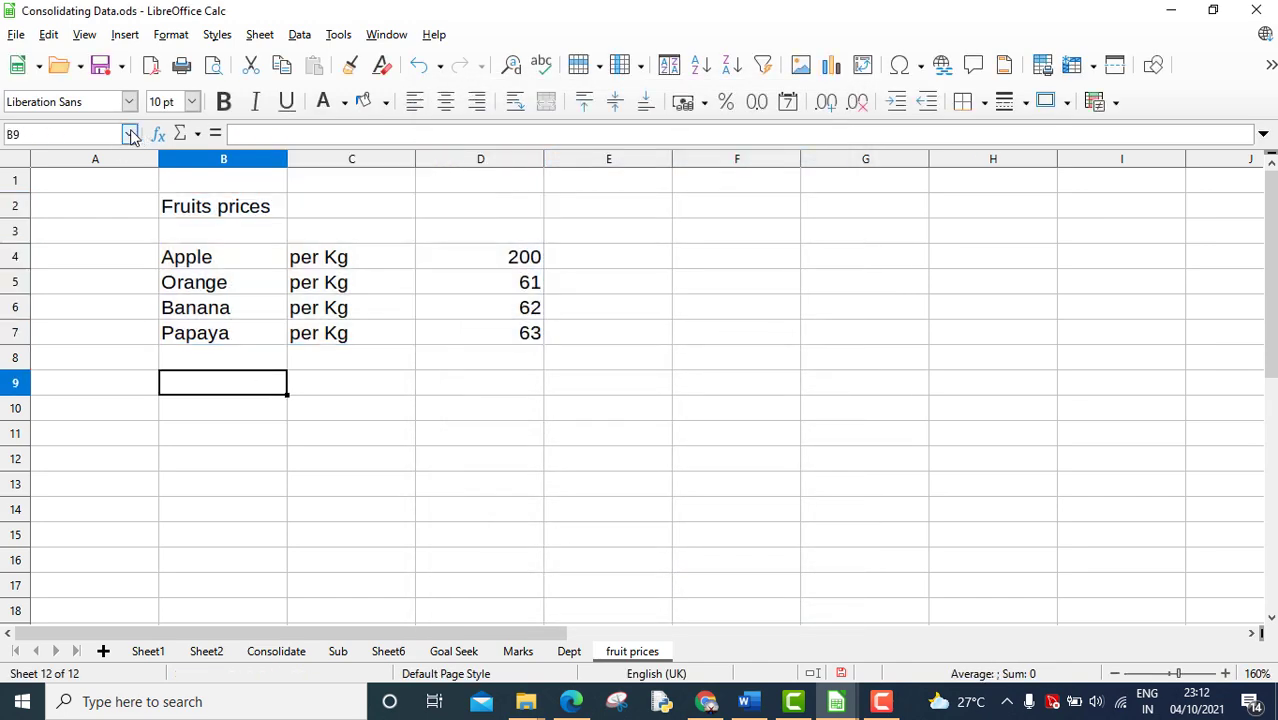
left_click(129, 134)
left_click(106, 168)
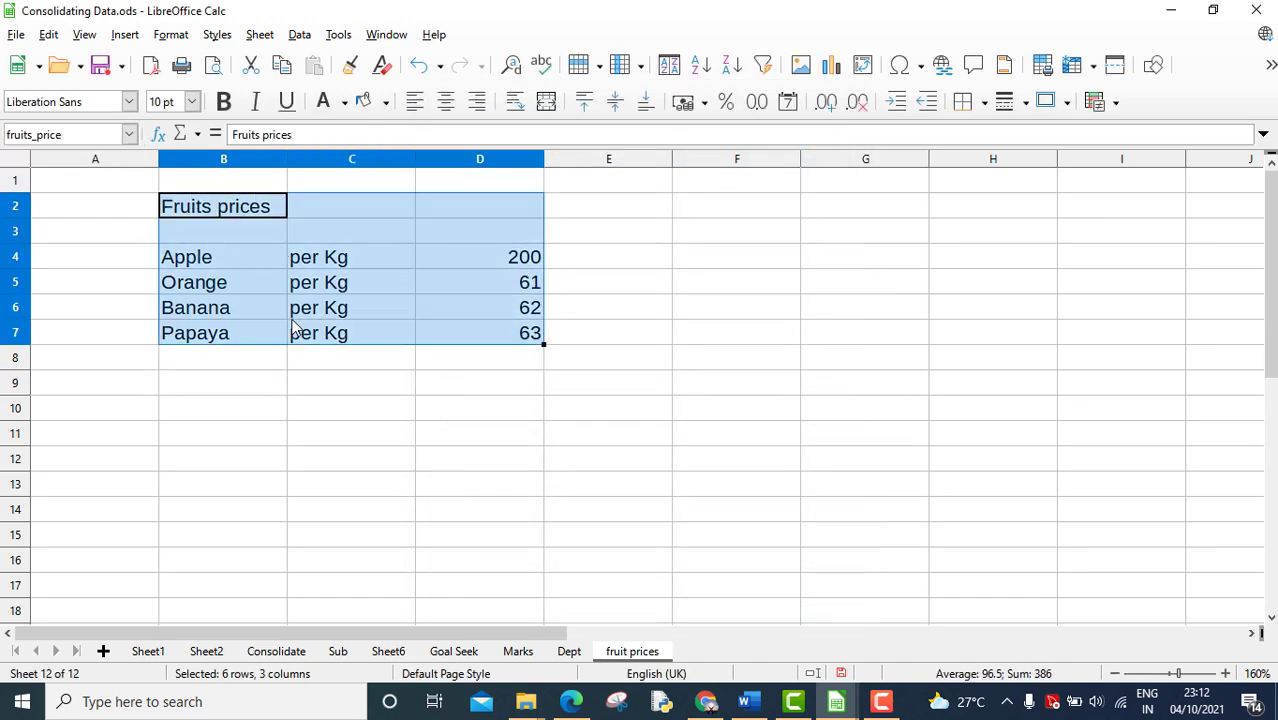
left_click(508, 494)
Step: Switch to the untitled spreadsheet and start an external data link at cell A4 of Sheet1, with Consolidating Data.ods as the source
mouse_move(836, 701)
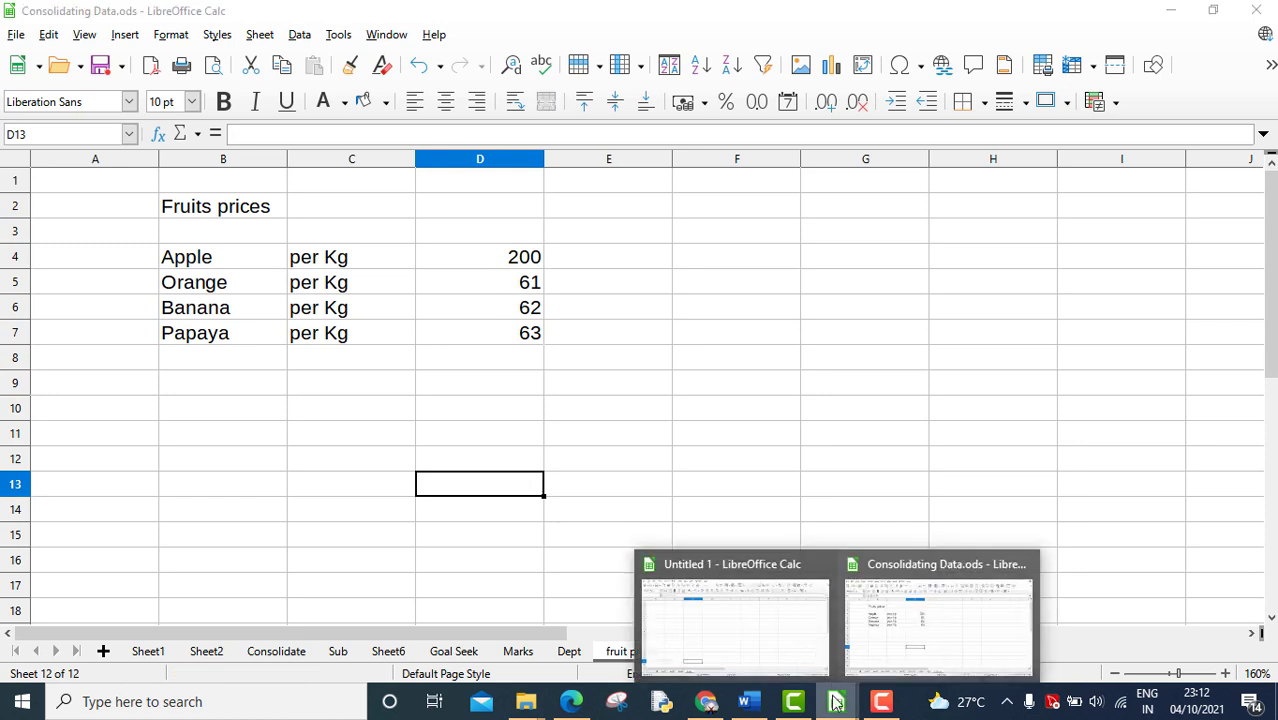
left_click(757, 632)
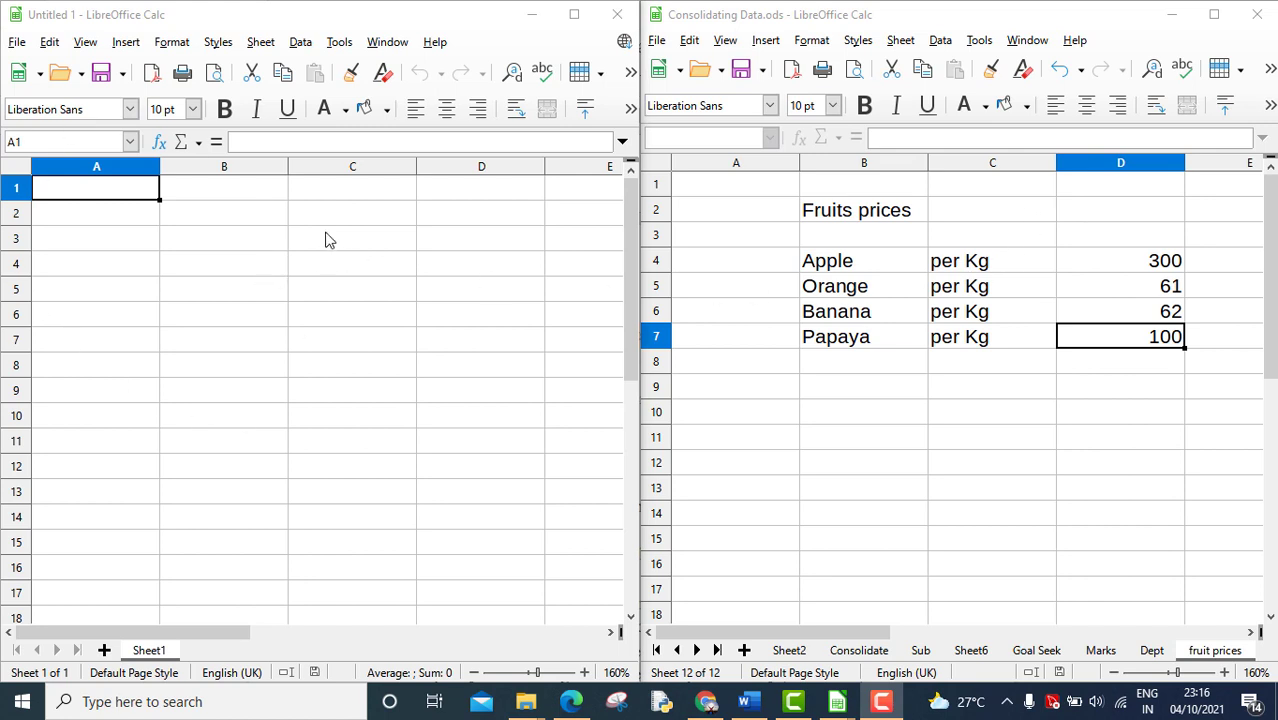
left_click(240, 265)
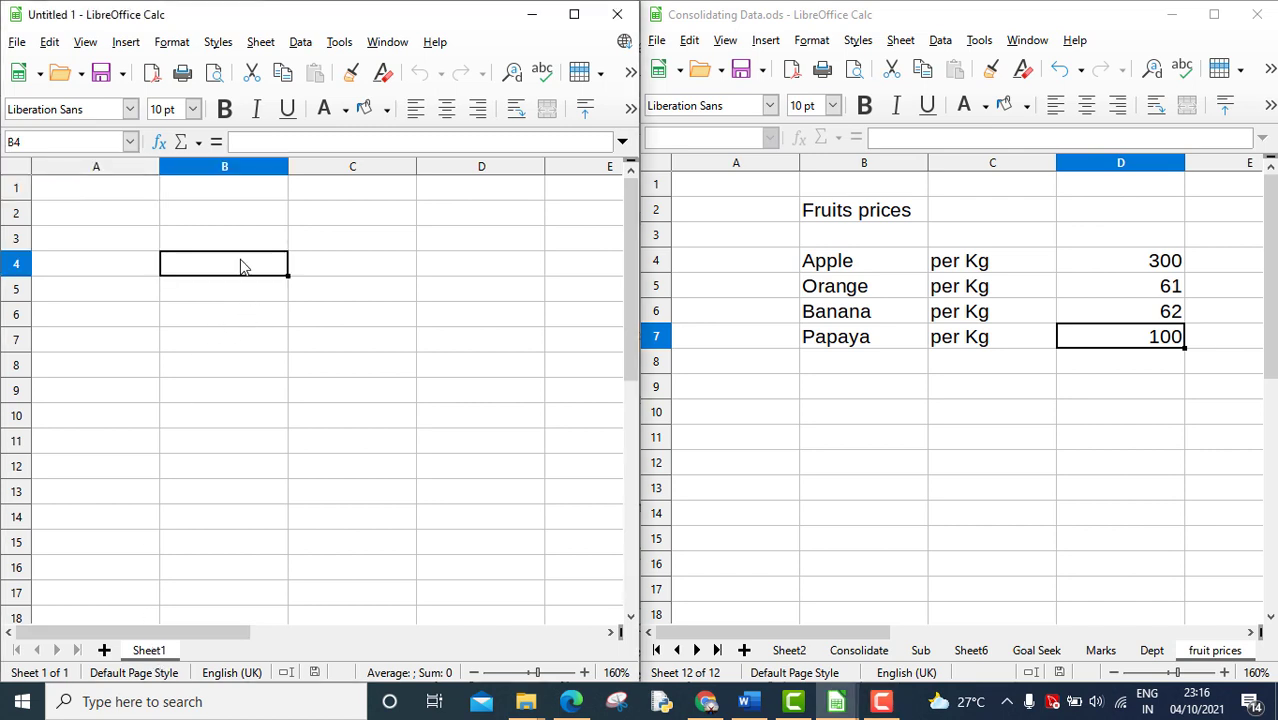
left_click(128, 262)
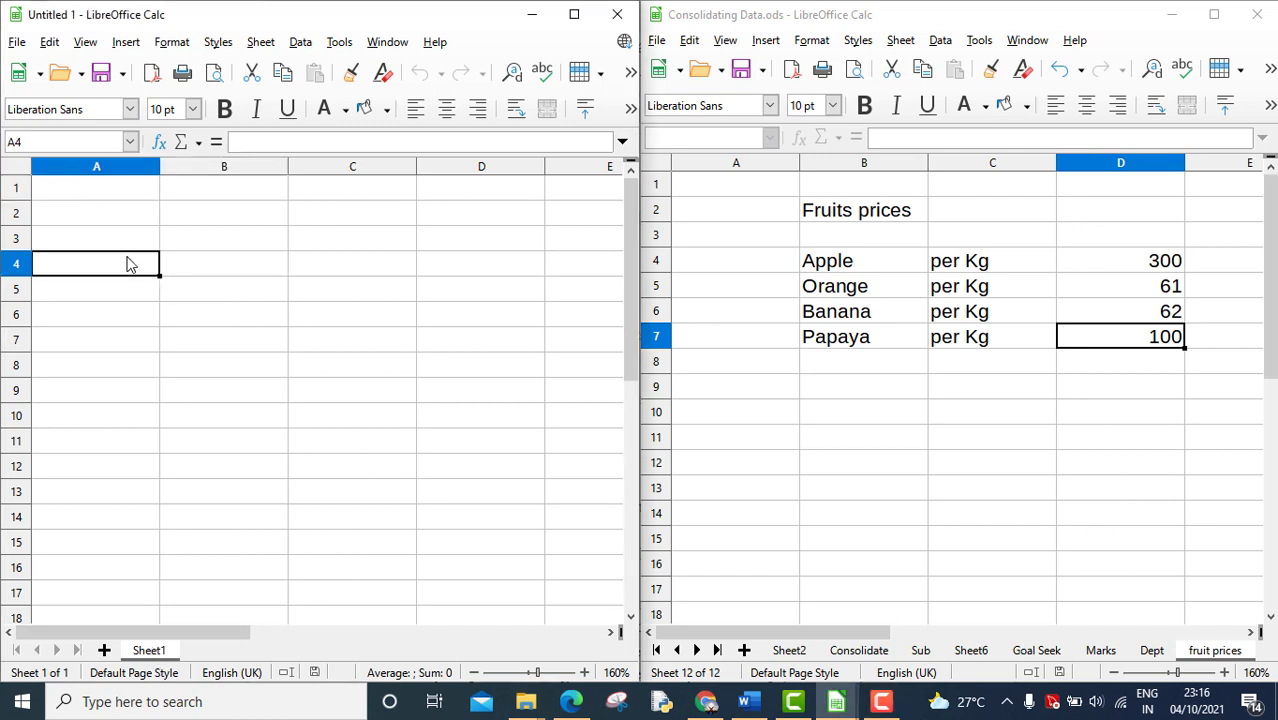
left_click(262, 42)
left_click(325, 322)
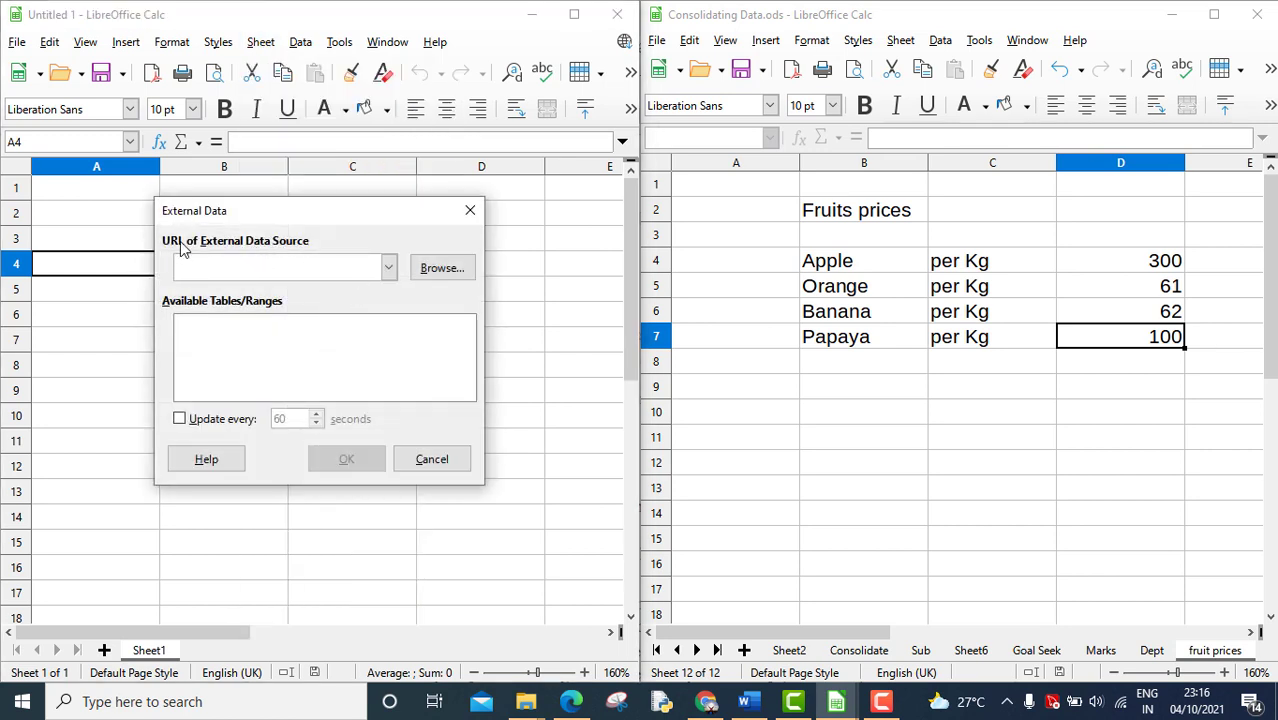
left_click(437, 272)
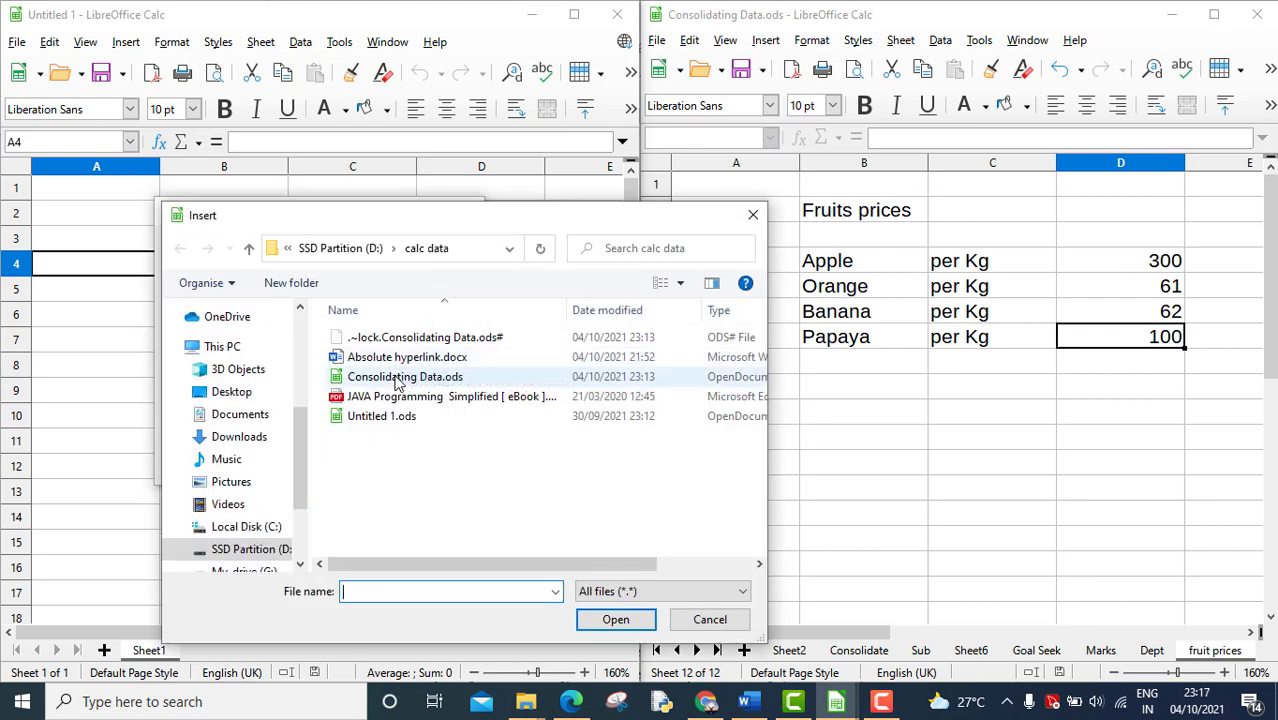
left_click(398, 380)
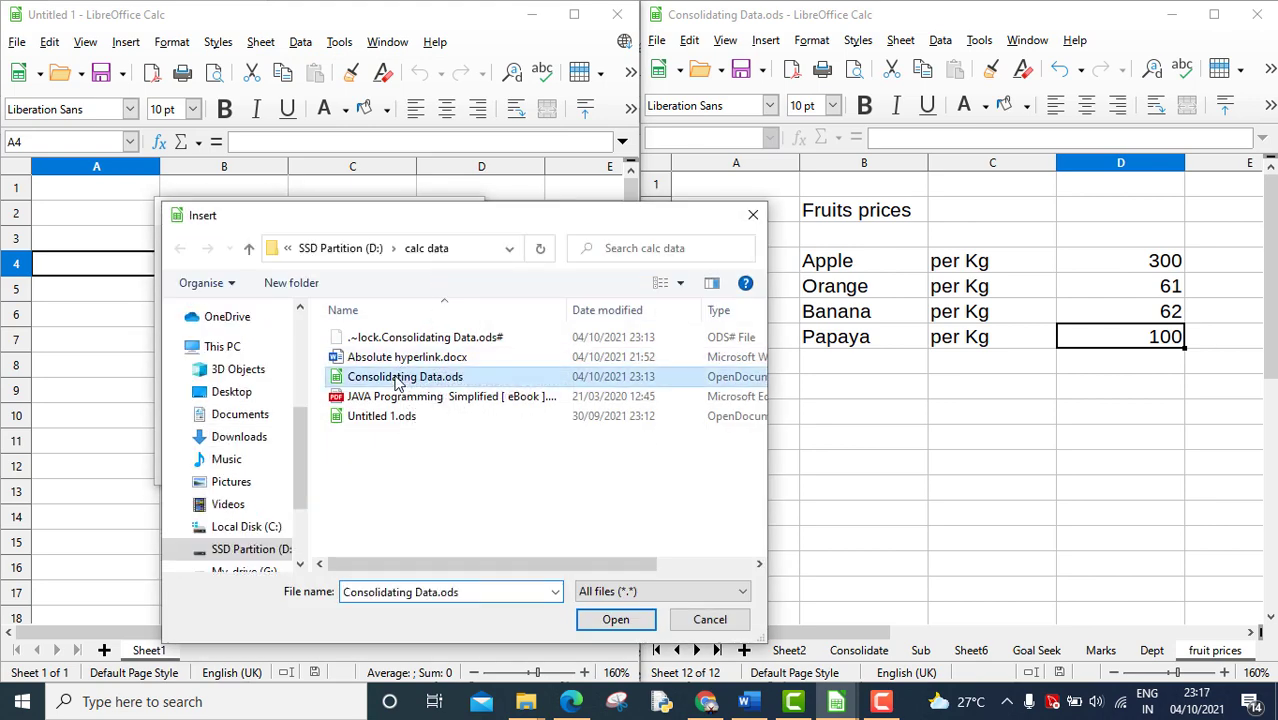
left_click(618, 620)
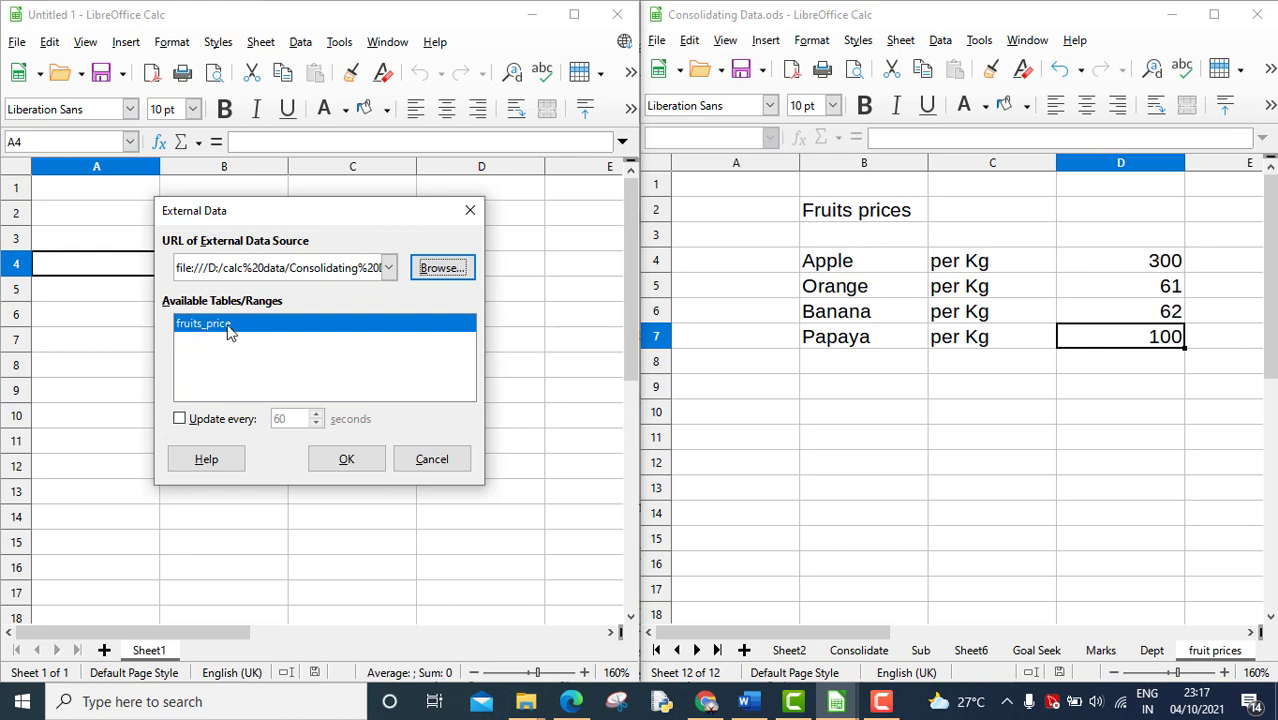
Step: Set the fruits_price link to update every 5 seconds and insert the linked data
left_click(180, 421)
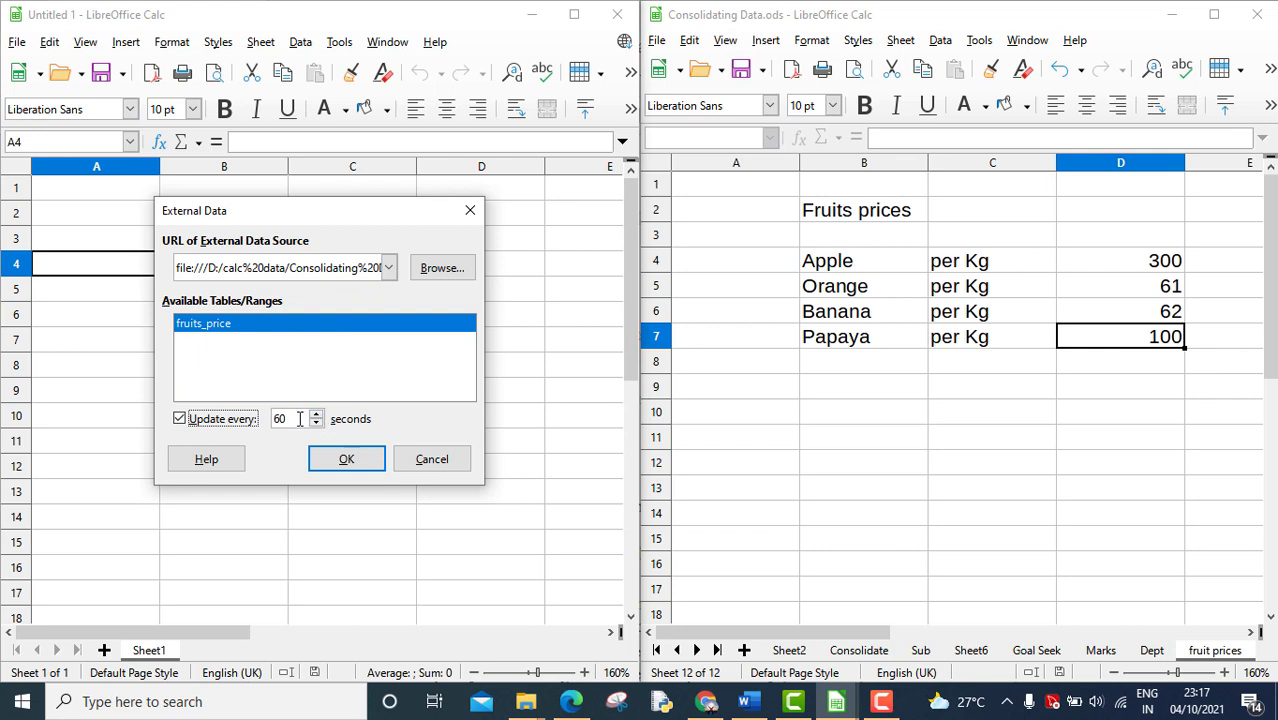
key("Tab")
type("5")
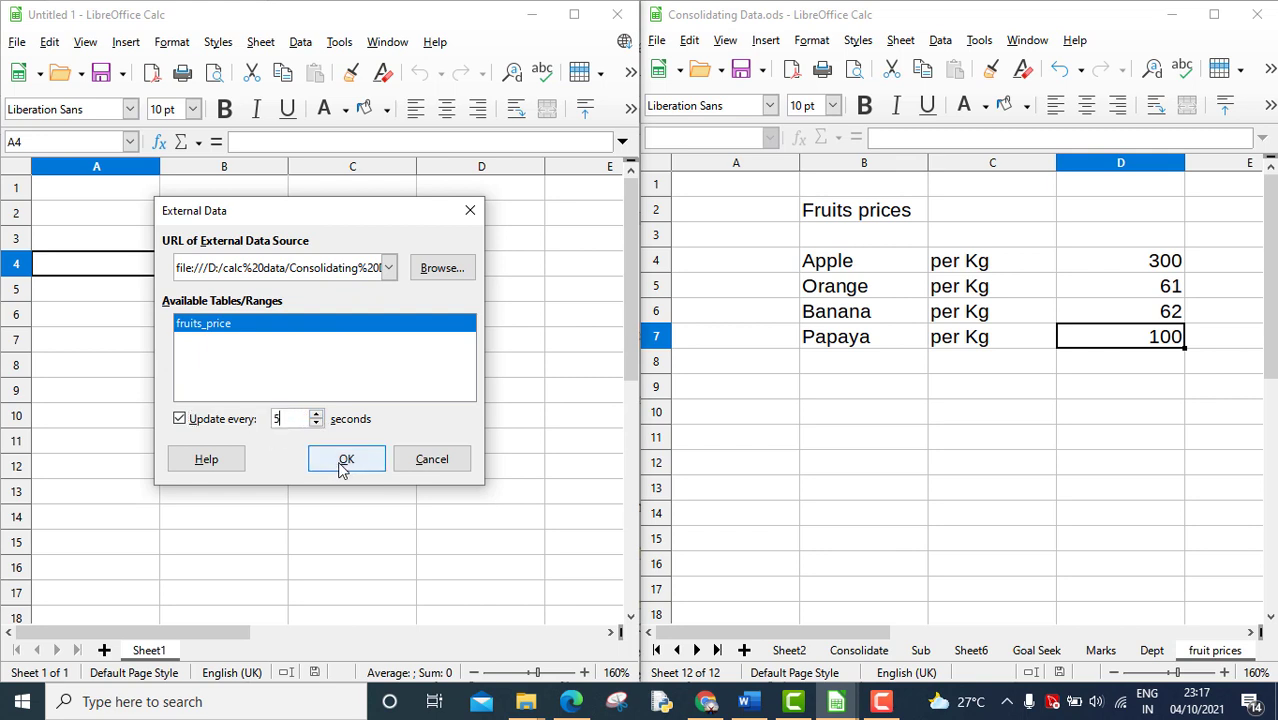
left_click(347, 459)
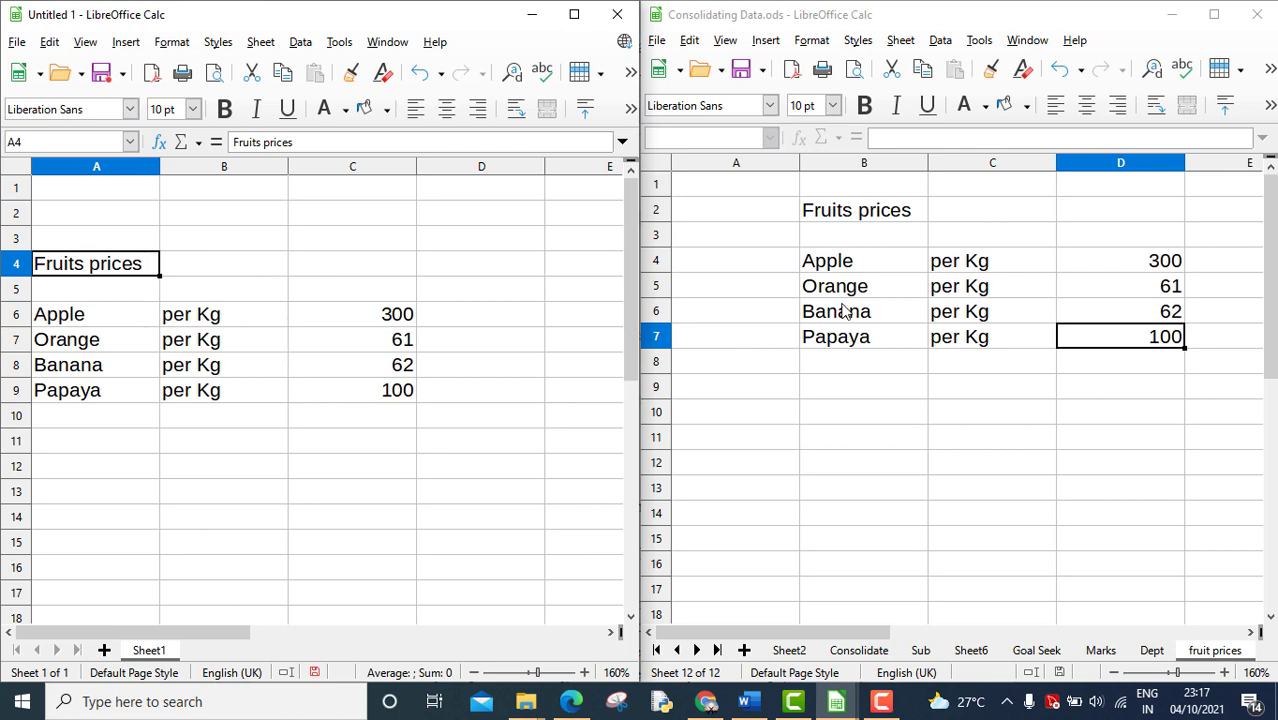
Step: Set the Apple and Orange prices in D4 and D5 of the fruit prices sheet in Consolidating Data.ods to 100
left_click(1160, 266)
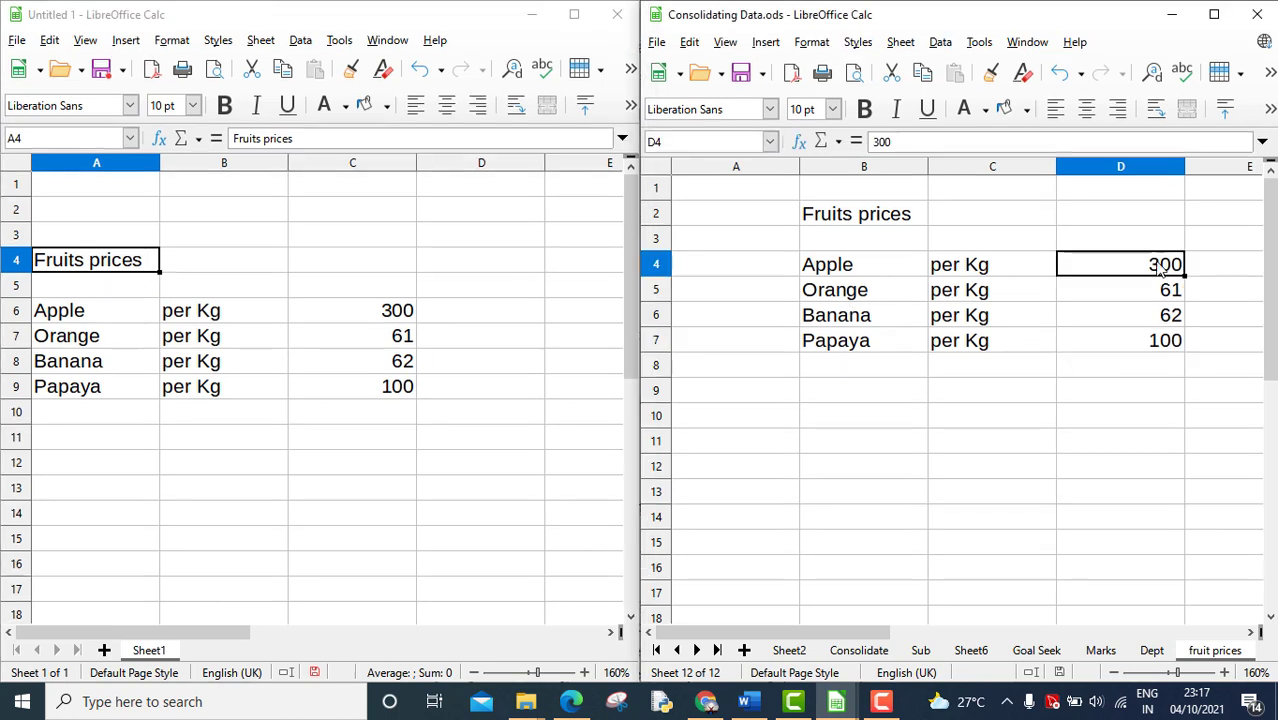
key("Delete")
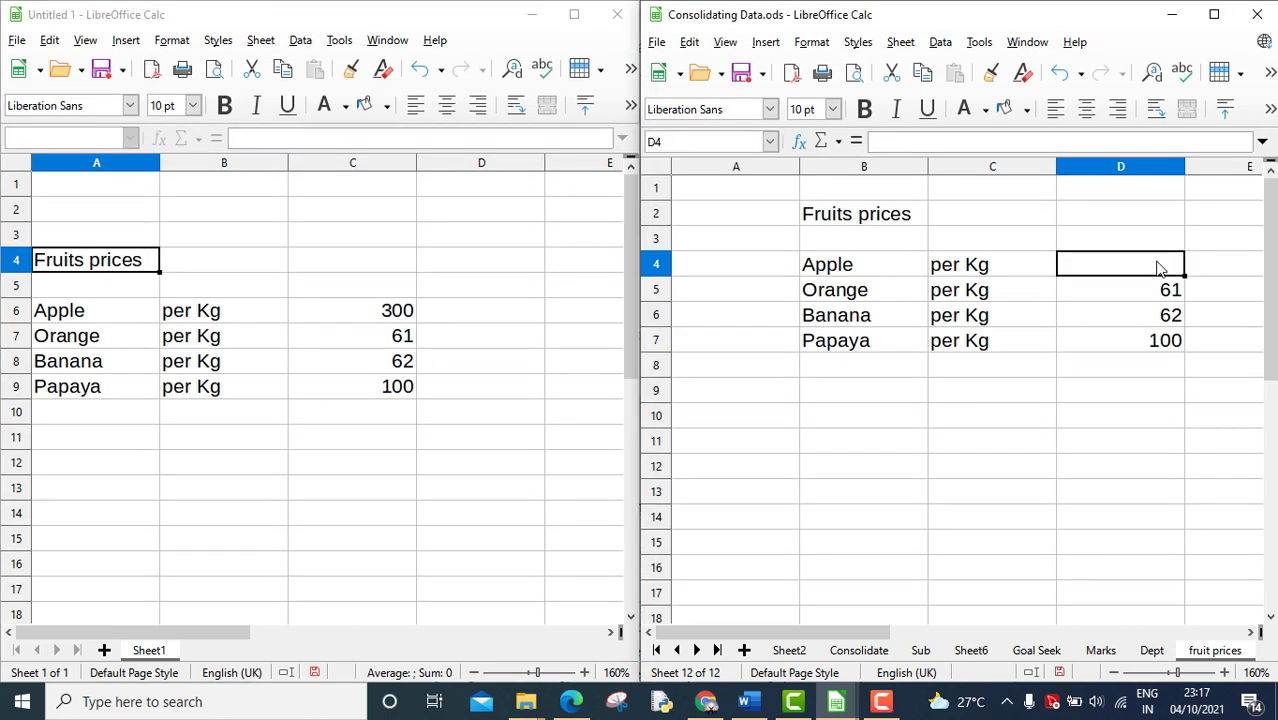
type("100")
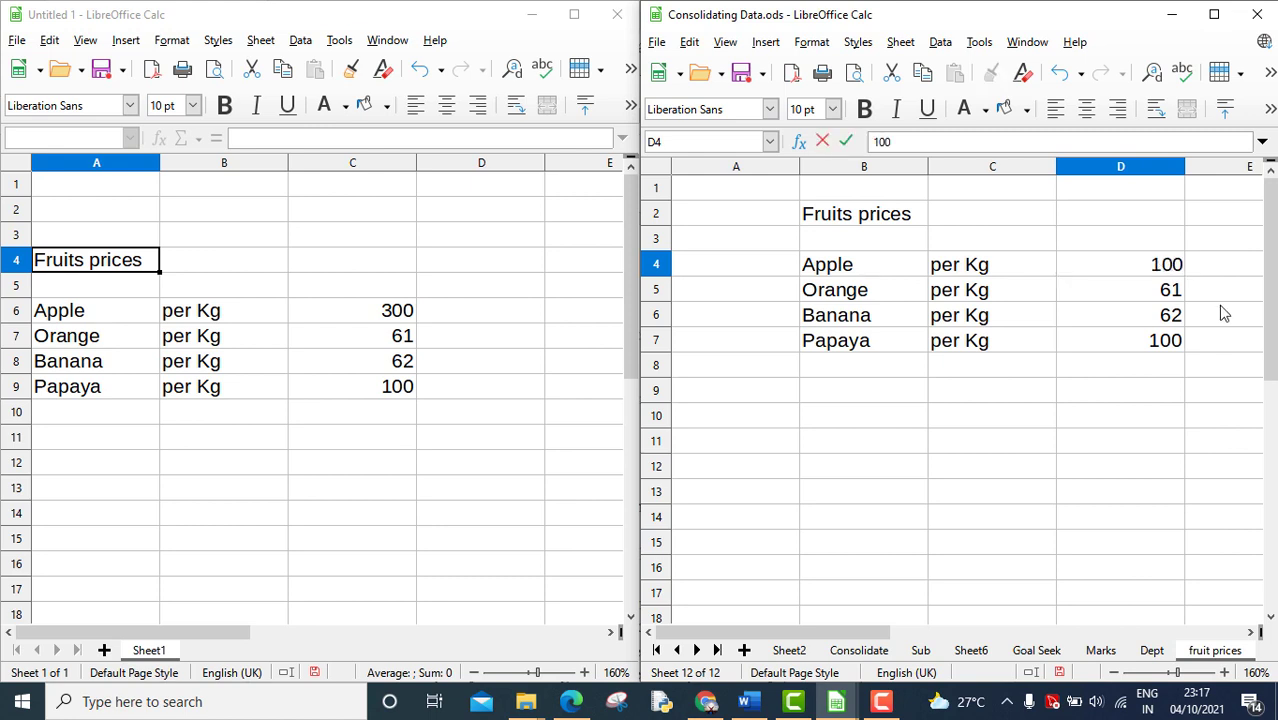
left_click(1160, 298)
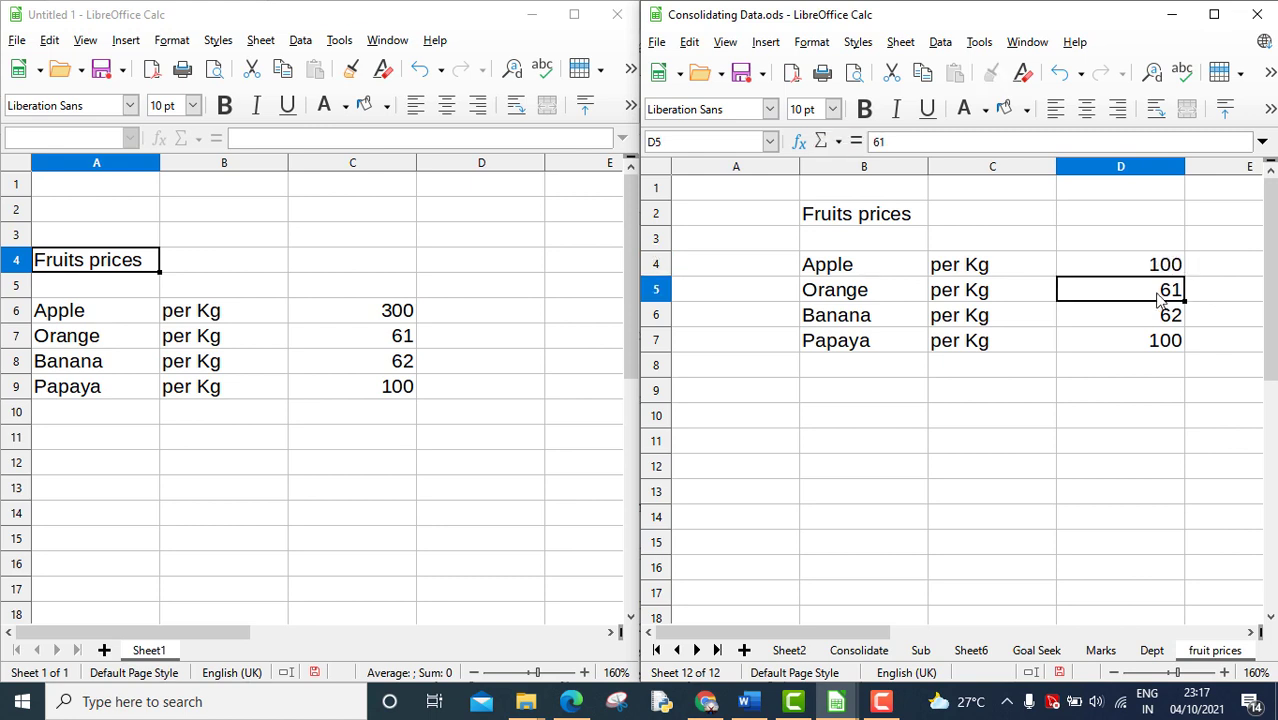
key("Delete")
type("100")
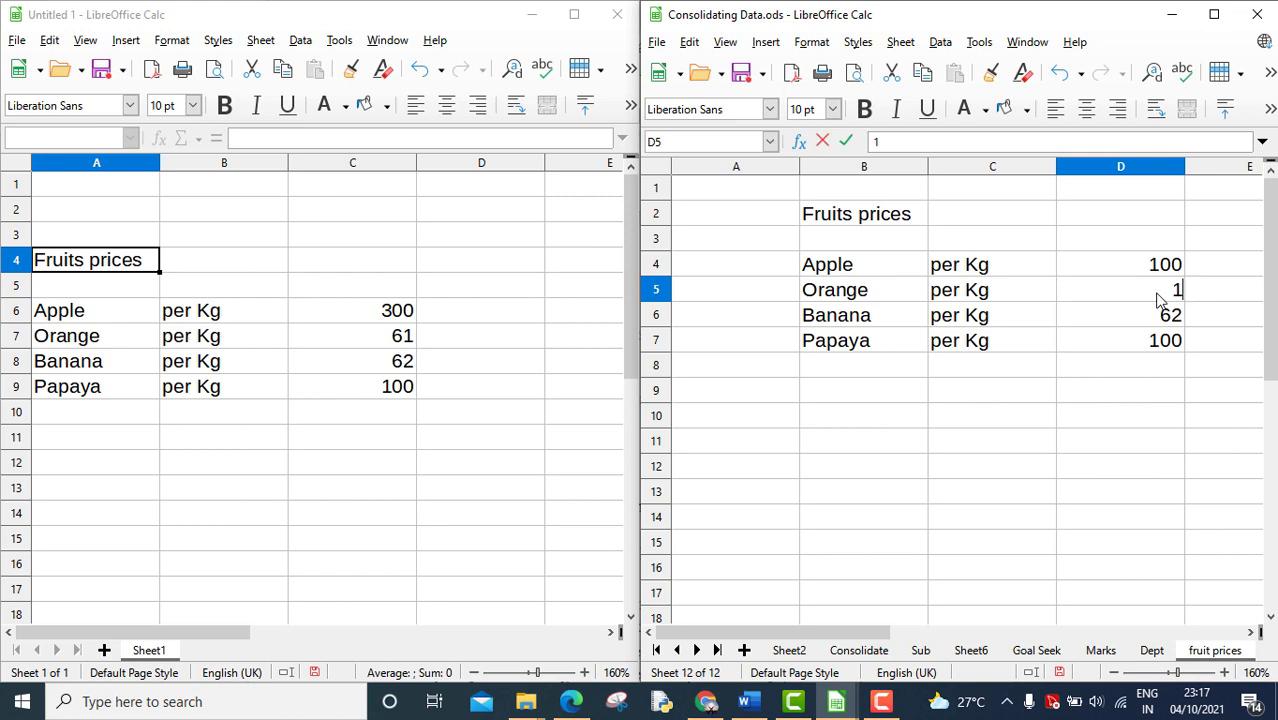
key("Return")
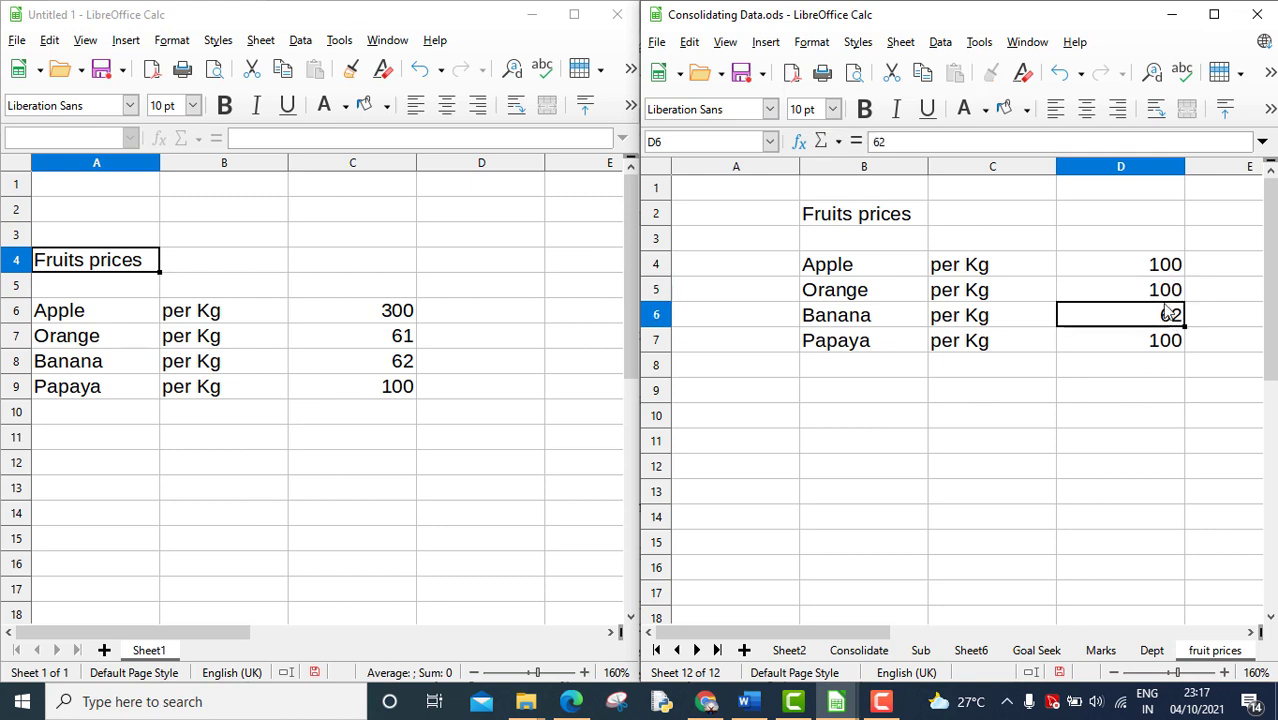
Step: Set the Banana price in D6 to 100 and save Consolidating Data.ods
left_click(1180, 298)
left_click_drag(1183, 301, 1190, 322)
left_click(1170, 318)
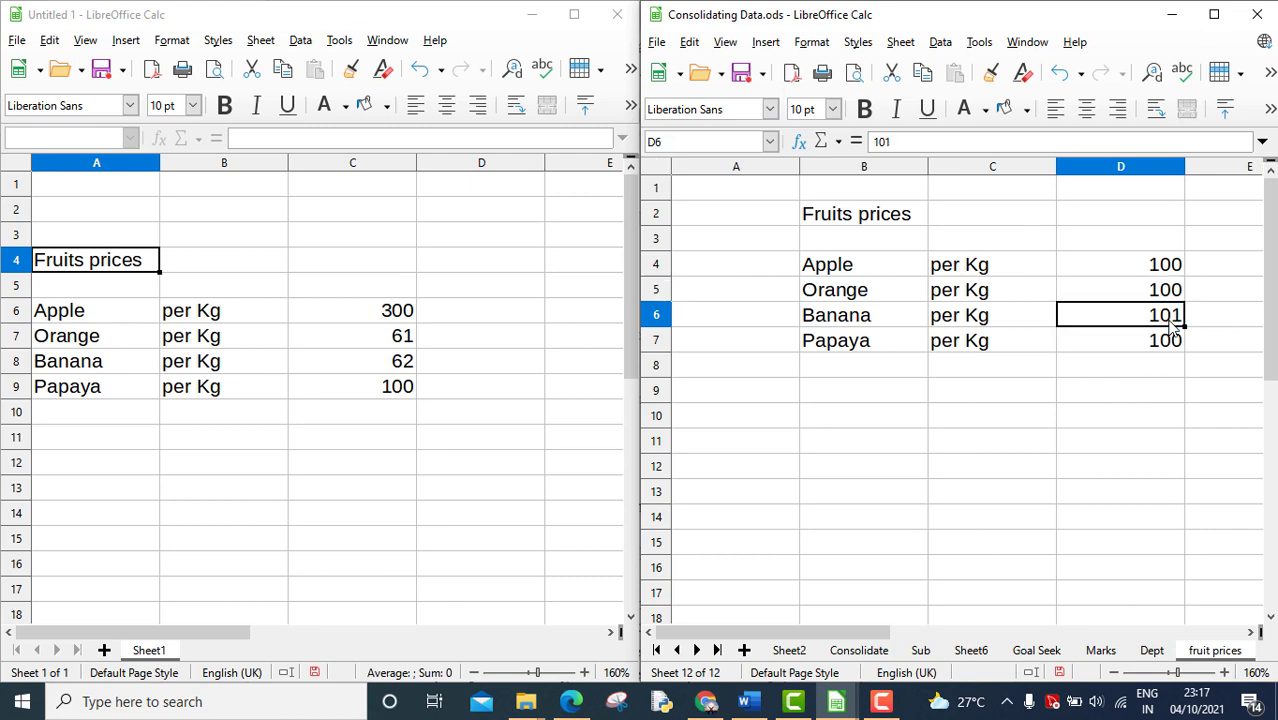
key("Delete")
type("100")
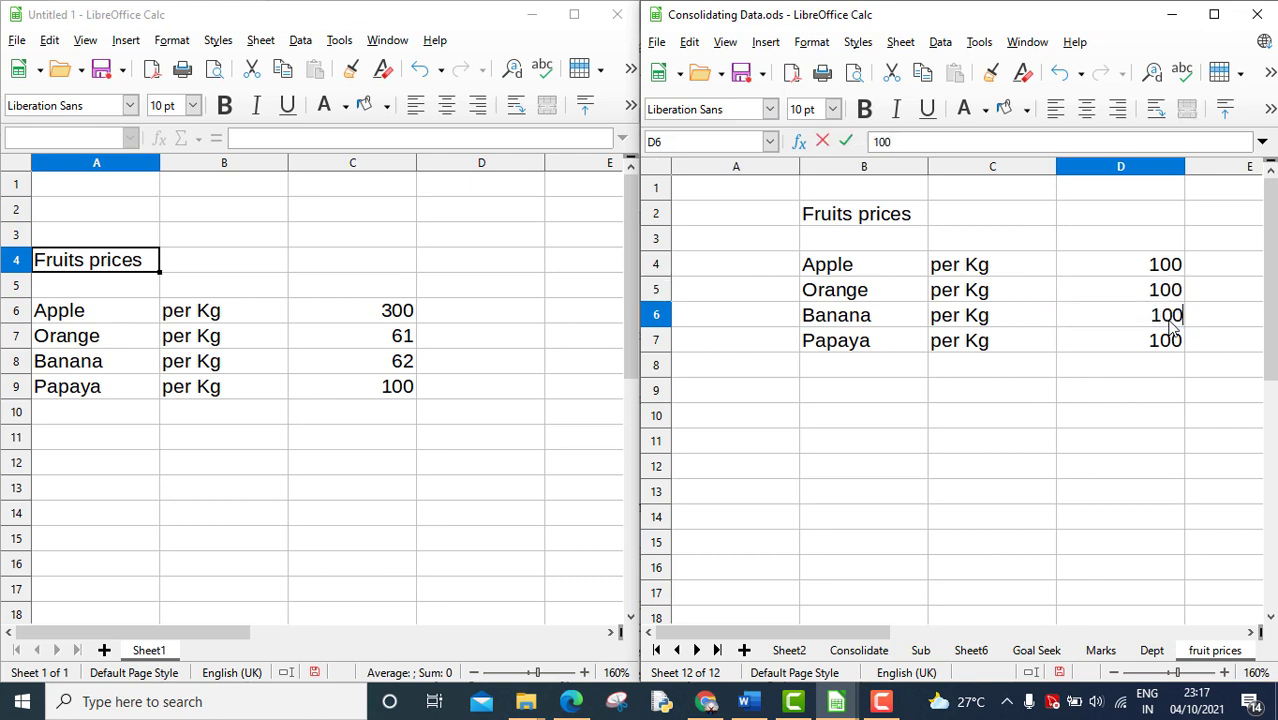
left_click(1101, 419)
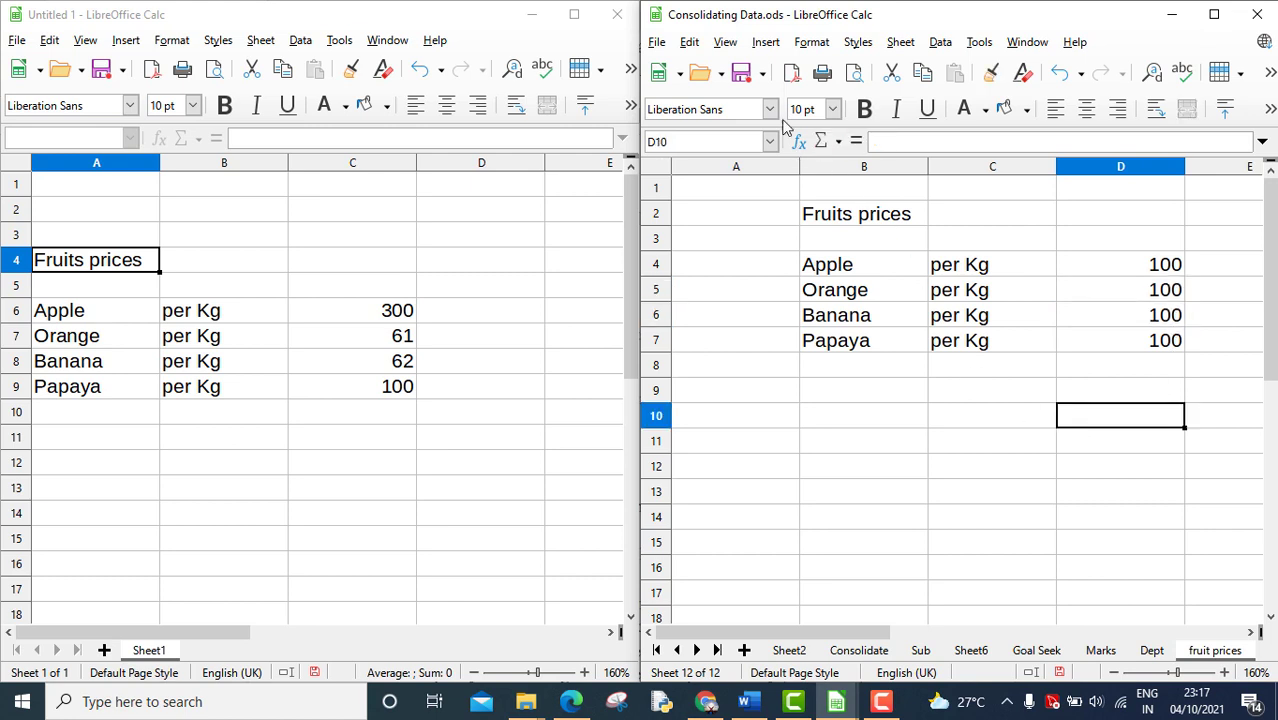
left_click(745, 73)
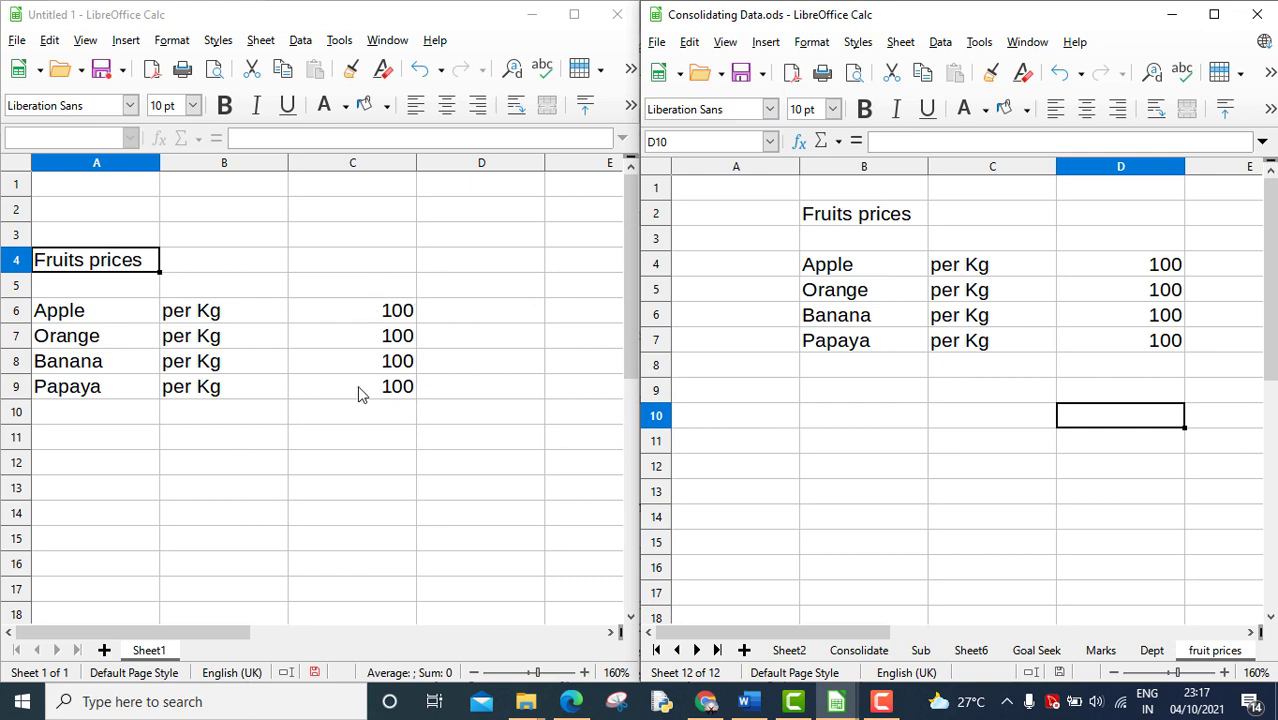
Step: Set the Apple price in D4 to 500, save Consolidating Data.ods, and check the linked Apple price in the untitled spreadsheet
left_click(1168, 268)
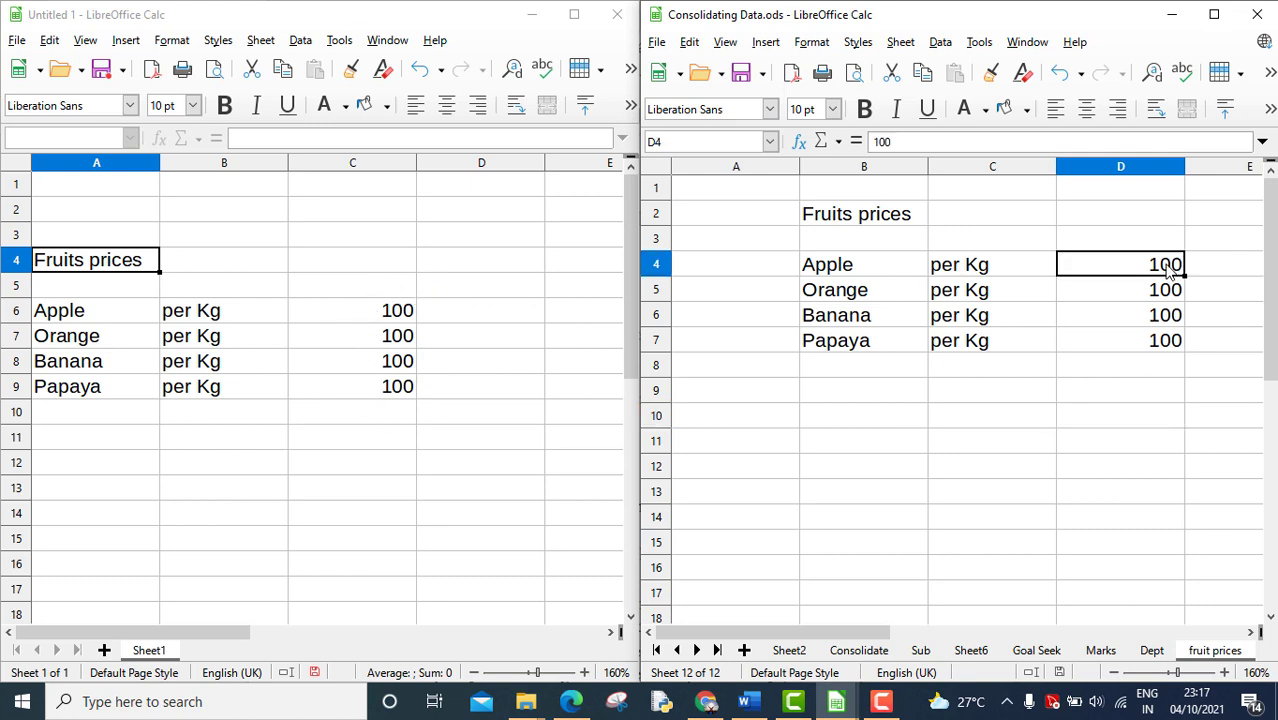
key("Delete")
type("5")
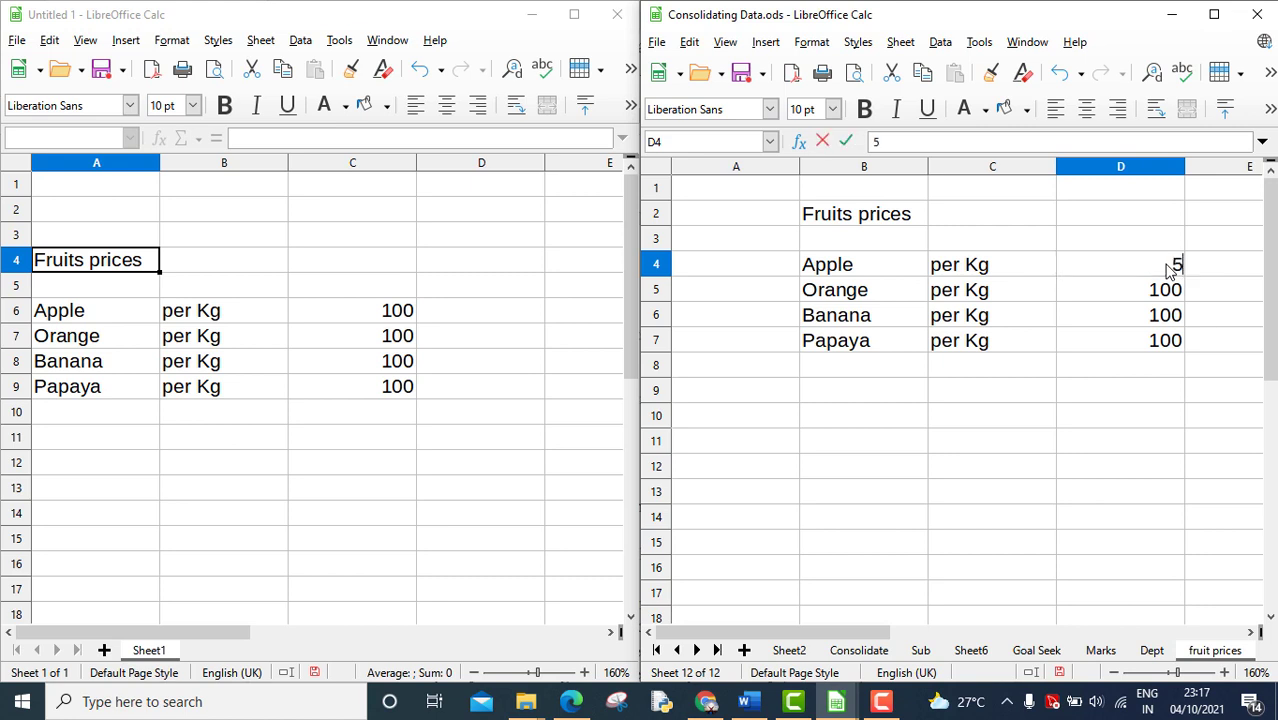
type("00")
left_click(476, 340)
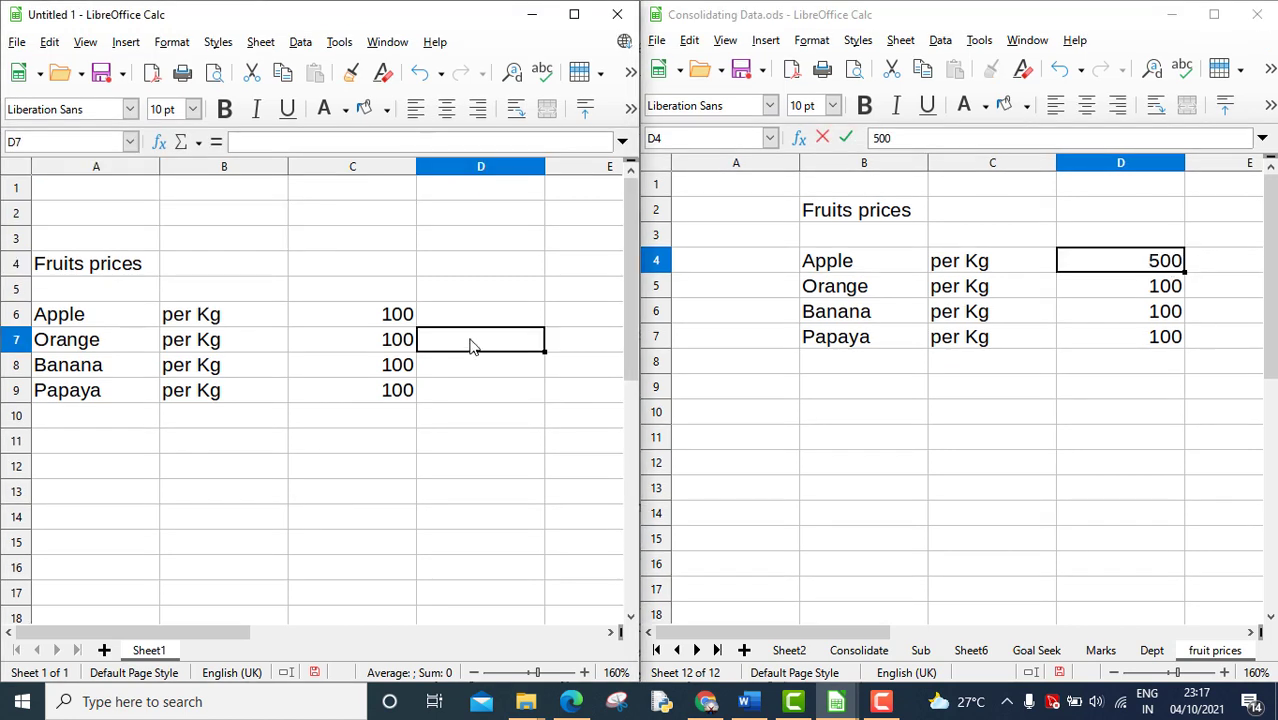
left_click(745, 78)
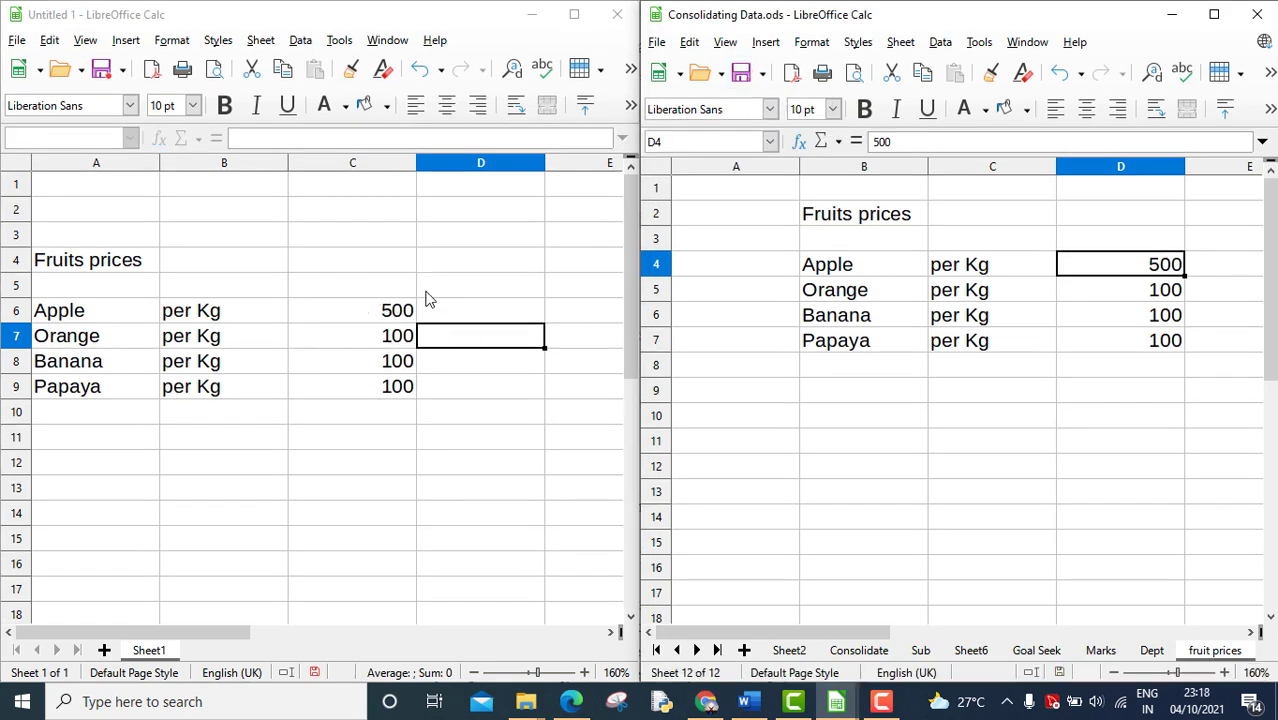
left_click(382, 310)
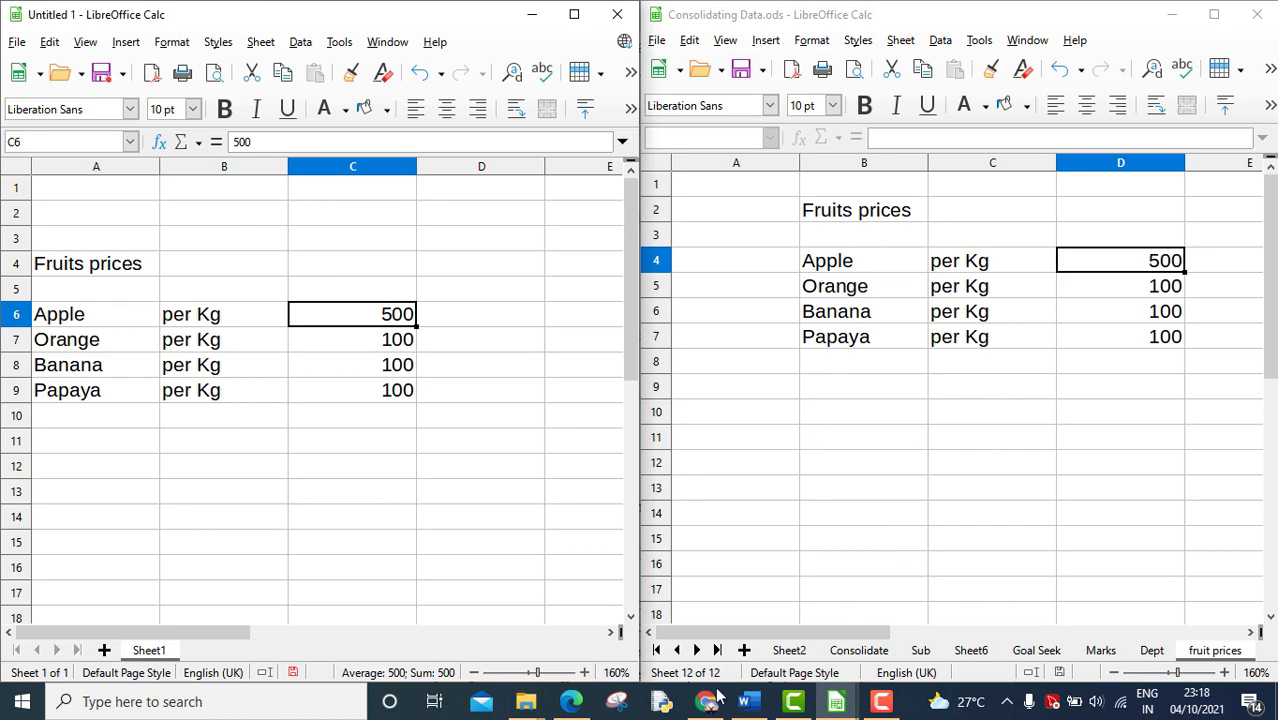
Step: Switch to the PDF textbook in Edge and review the sections on linking to external data and registered data sources
left_click(578, 702)
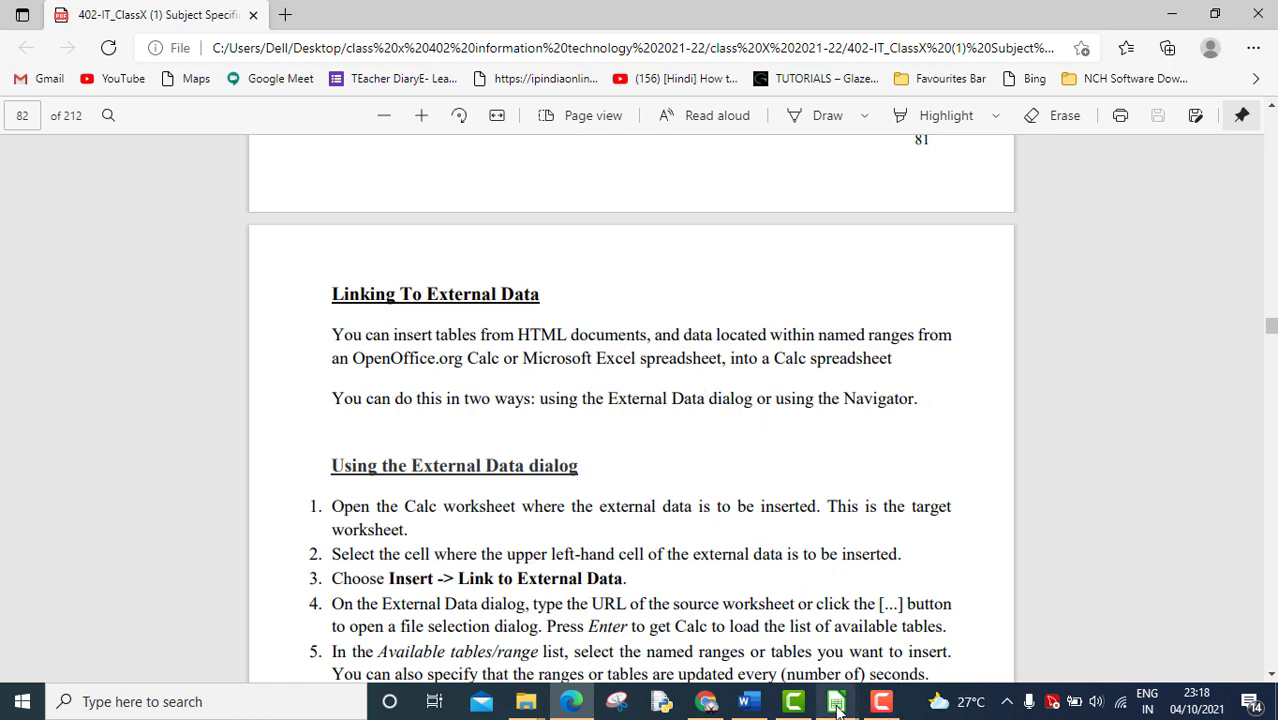
mouse_move(836, 701)
left_click(890, 570)
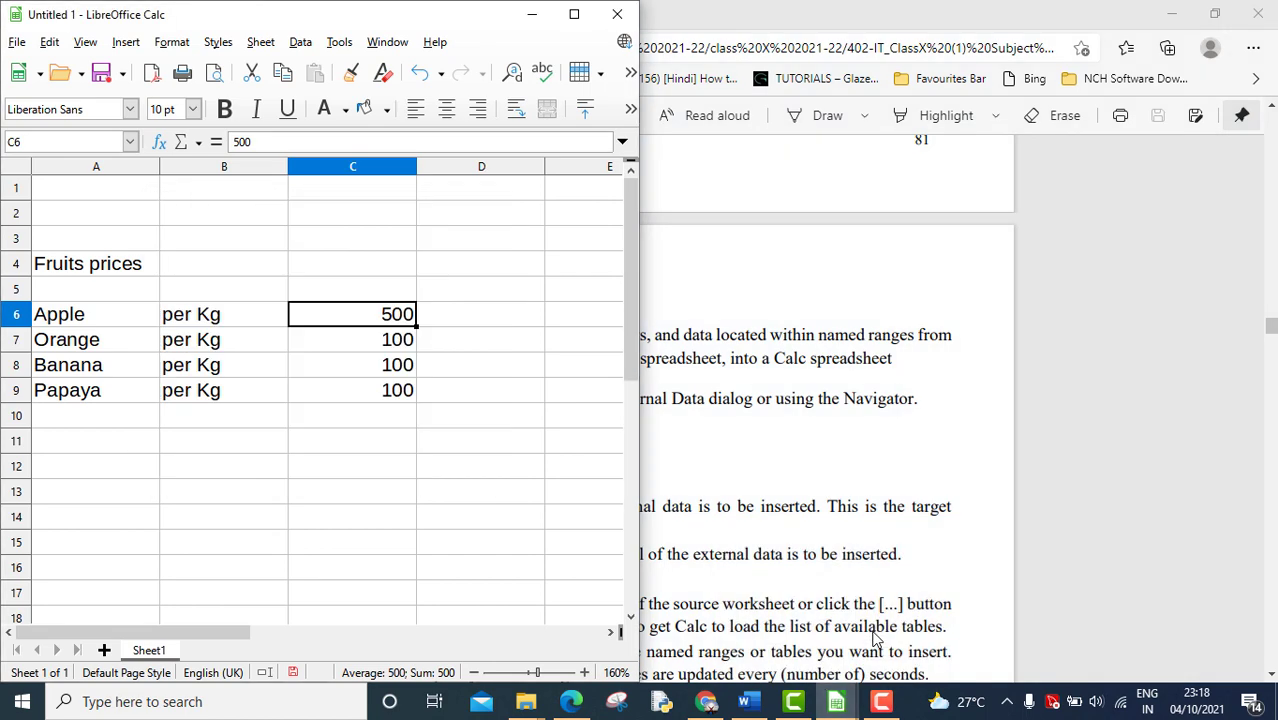
mouse_move(818, 656)
left_click(790, 620)
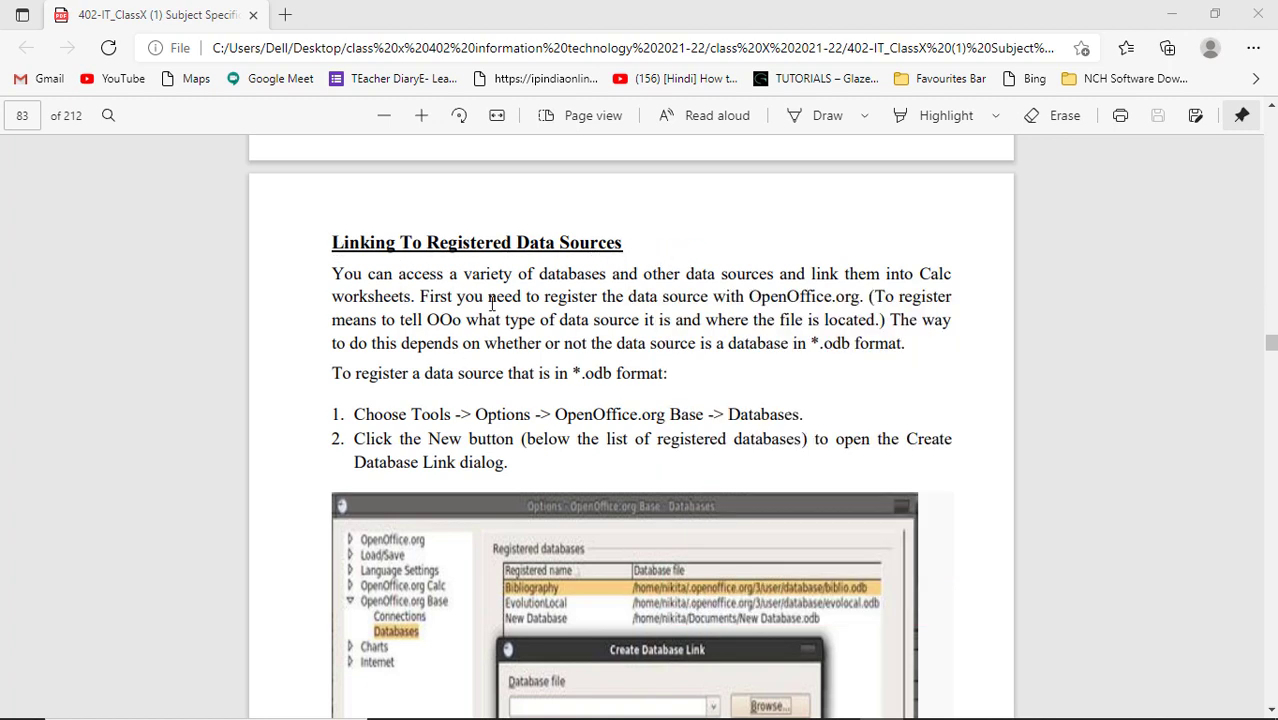
scroll(717, 310, "down", 4)
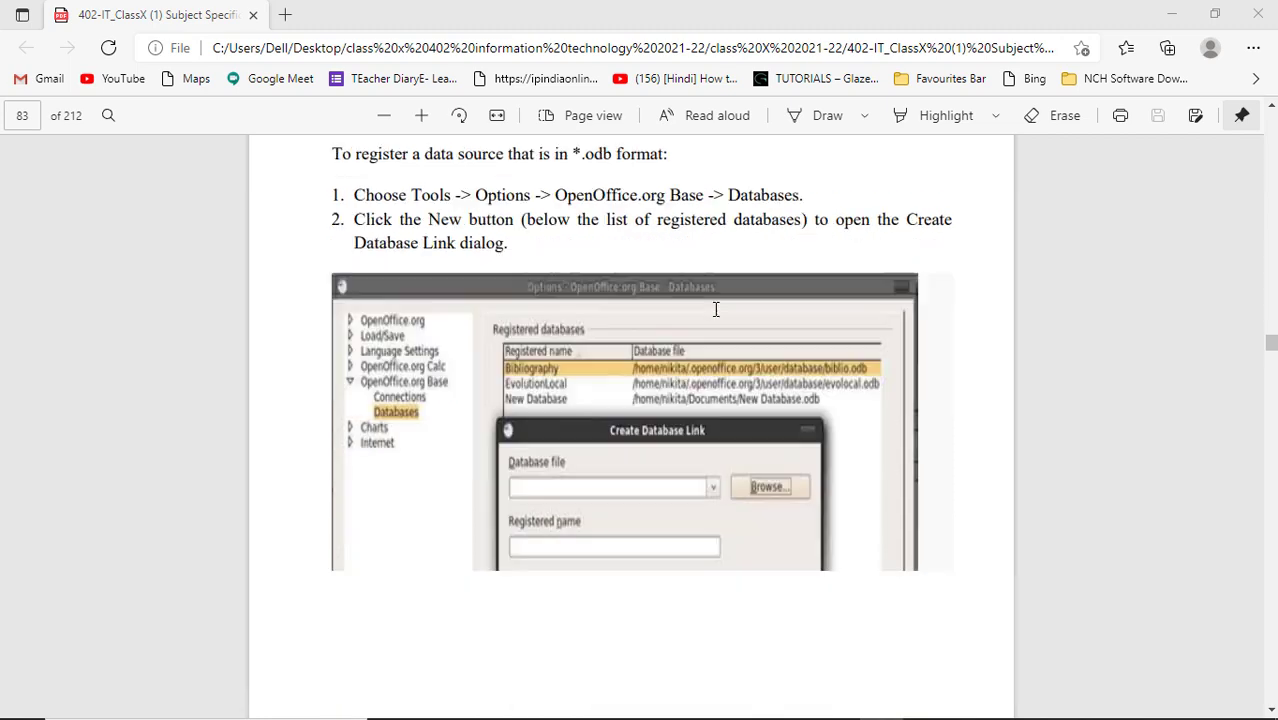
scroll(717, 310, "up", 3)
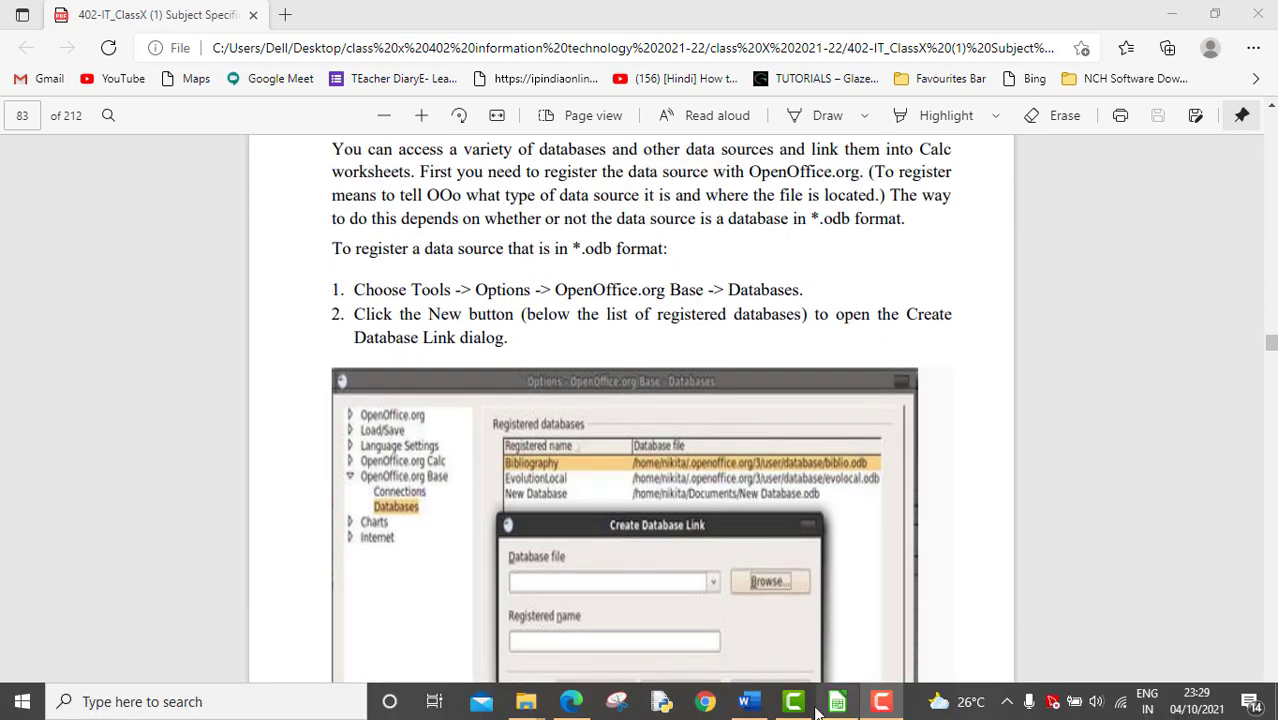
Step: Switch to the untitled Calc spreadsheet, select cell A1 of Sheet2 and show the registered data sources
left_click(837, 705)
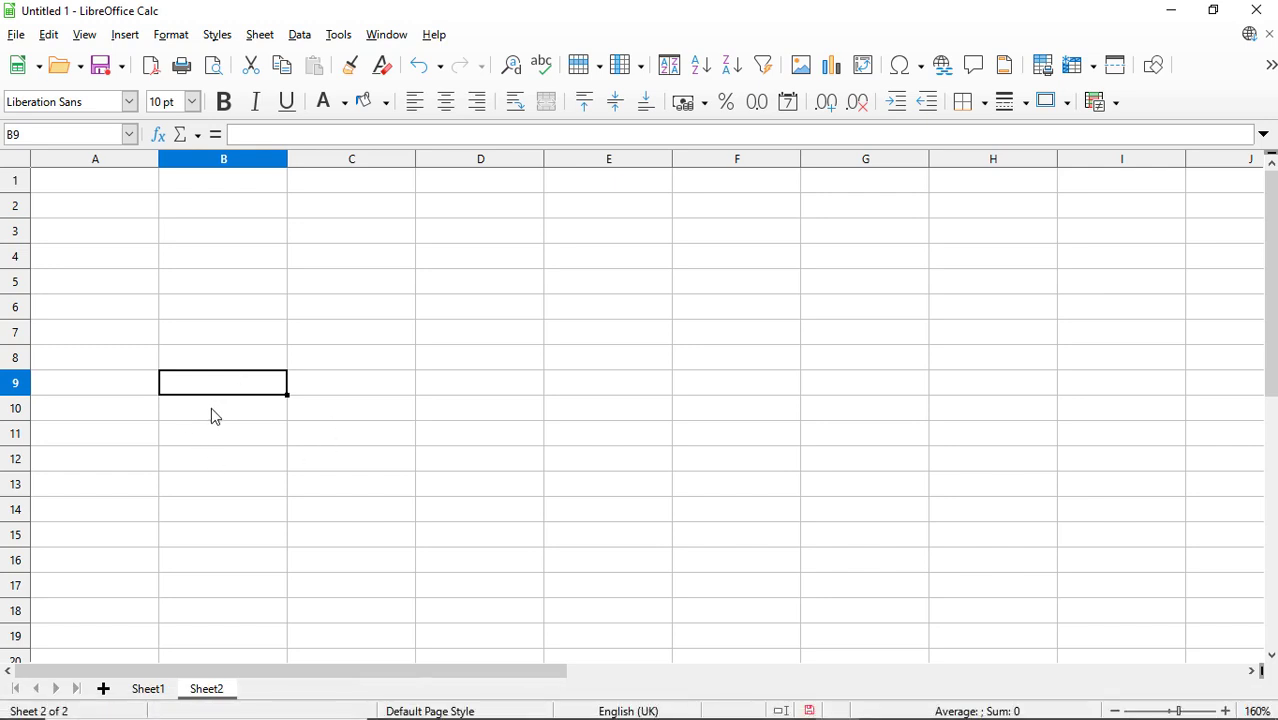
left_click(152, 482)
left_click(119, 237)
left_click(119, 192)
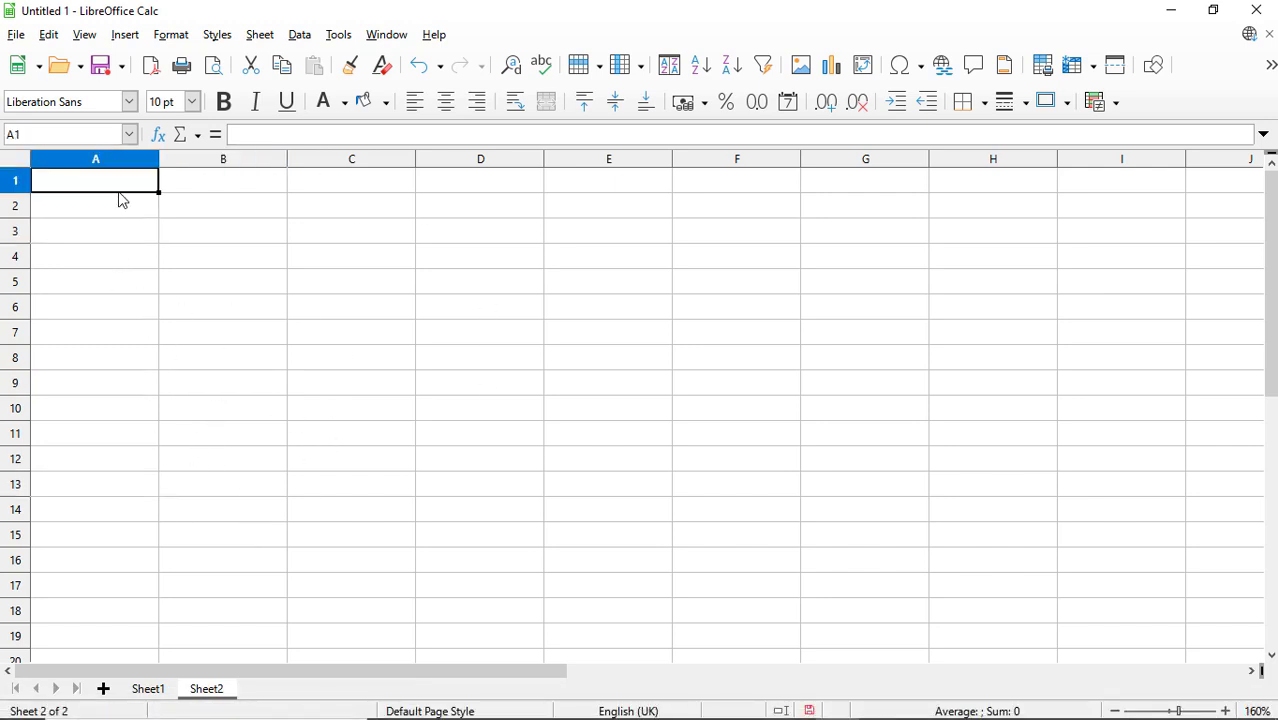
left_click(84, 34)
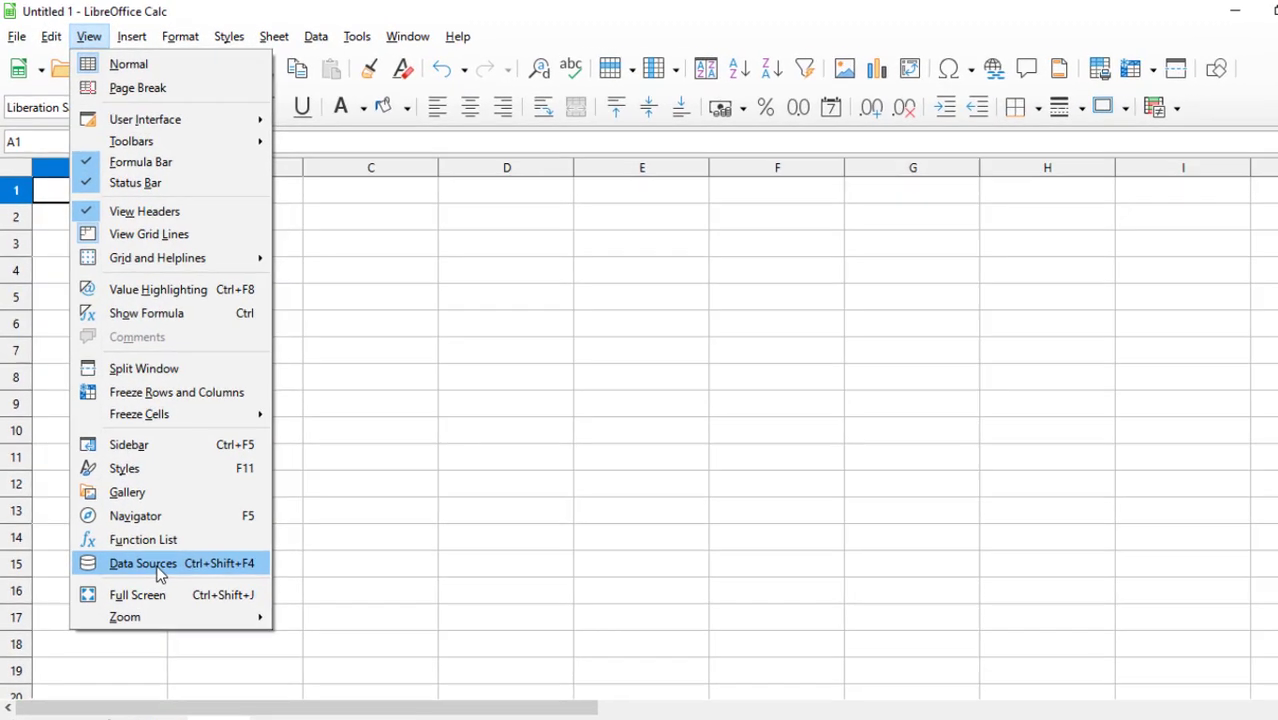
left_click(150, 534)
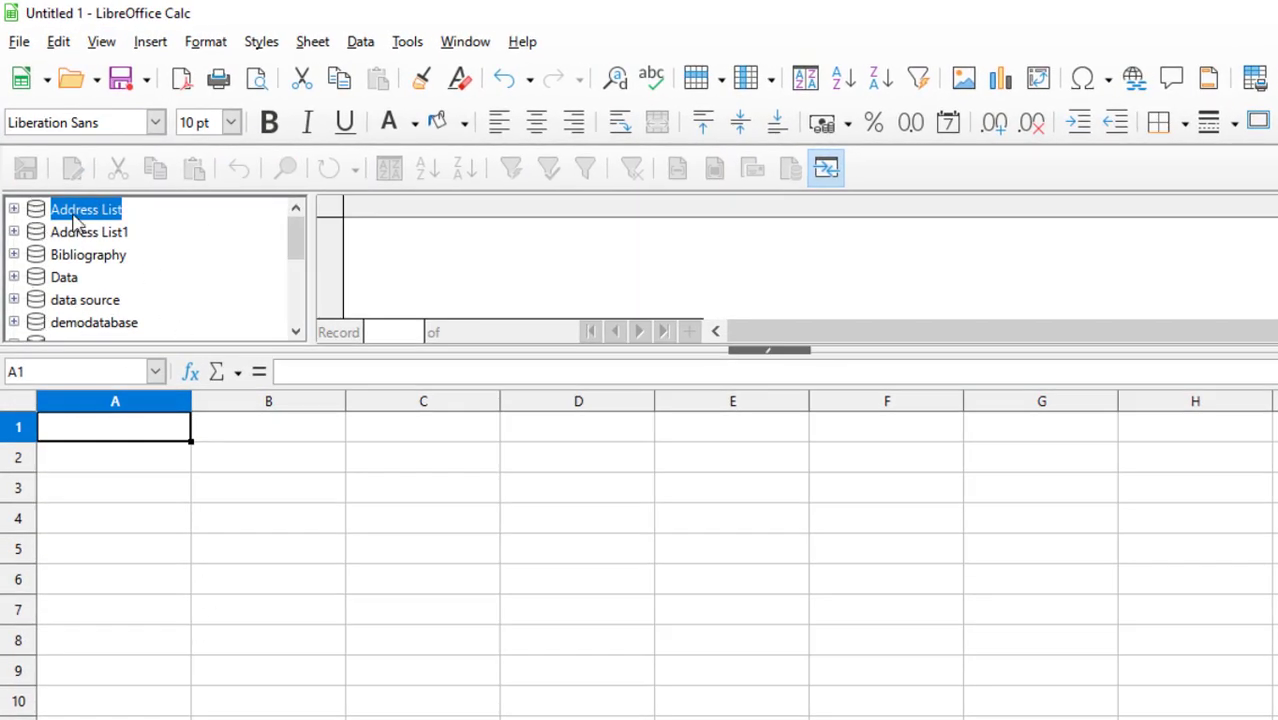
Step: Find the Employee database among the data sources, expand its tables and display the Emp table's records
left_click_drag(296, 246, 296, 290)
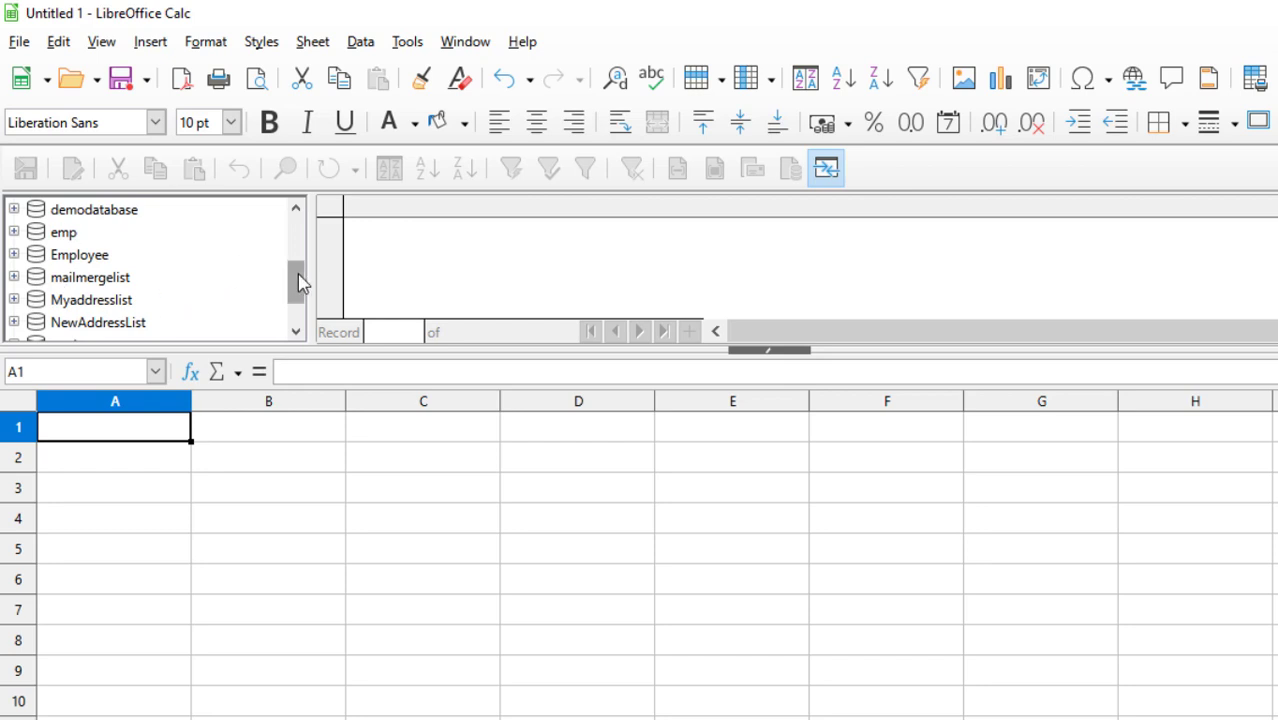
mouse_move(299, 277)
left_mouse_down()
mouse_move(300, 313)
mouse_move(296, 263)
left_mouse_up()
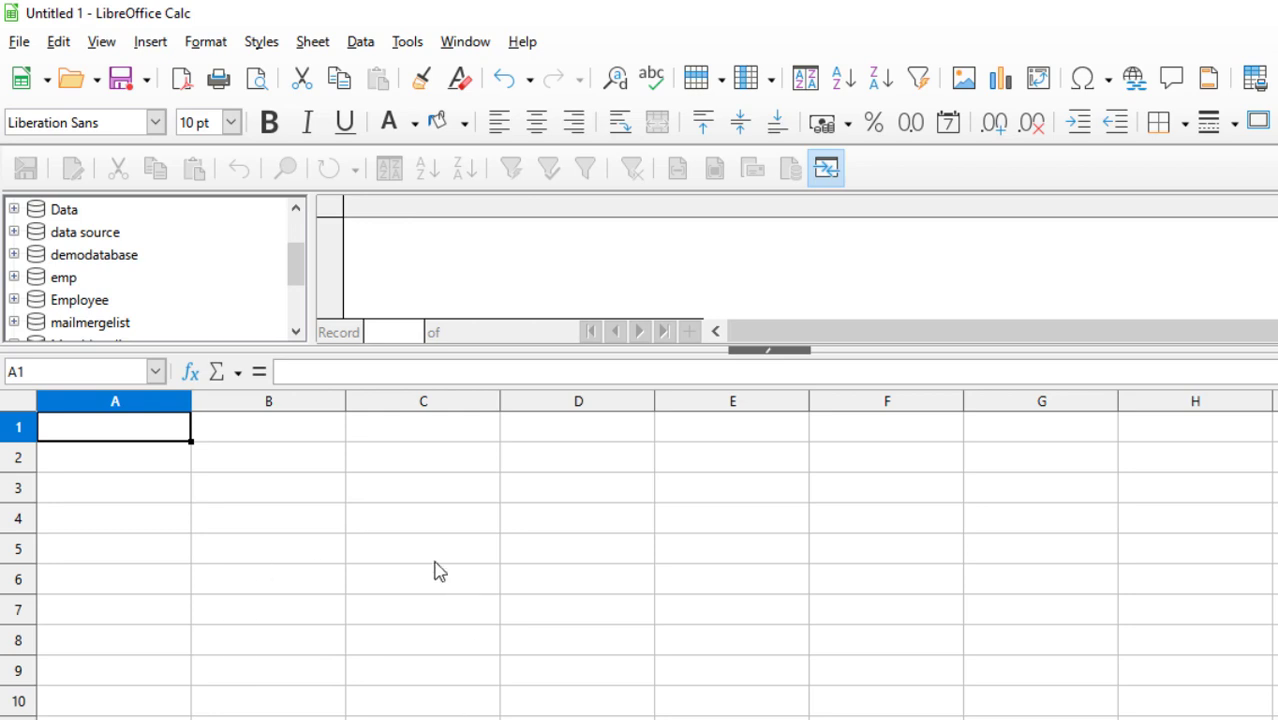
left_click(14, 300)
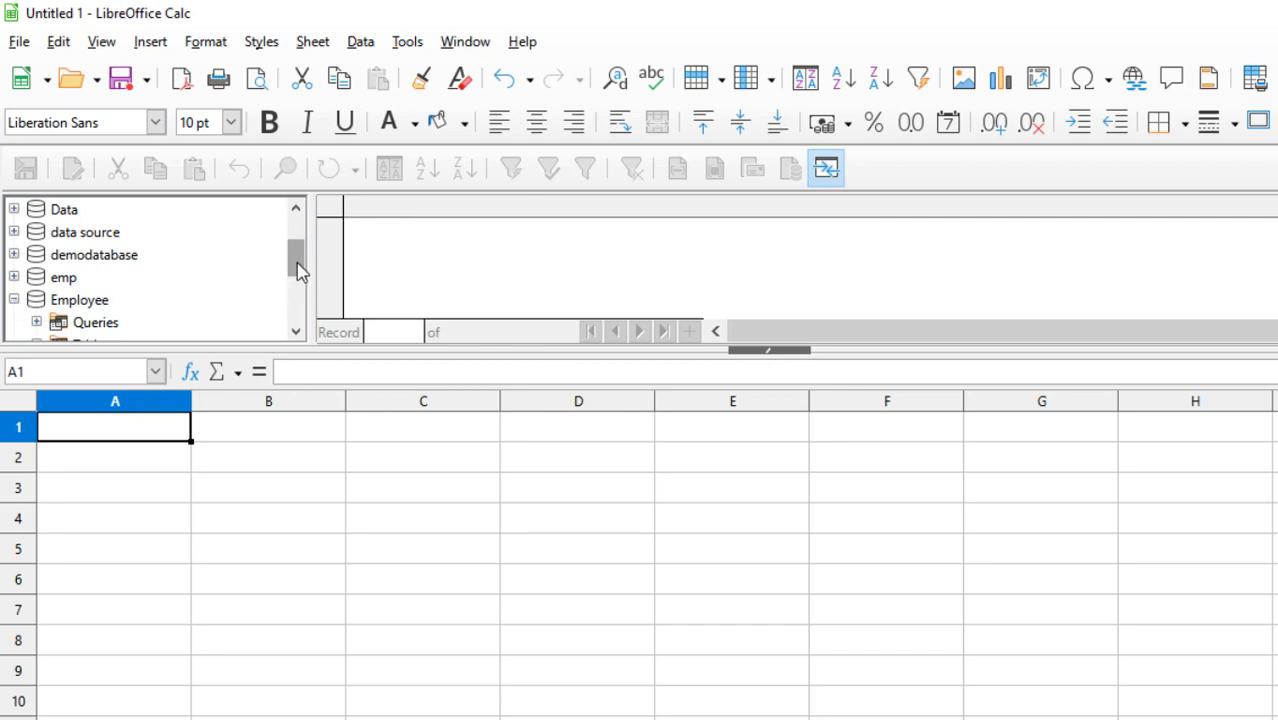
left_click_drag(297, 268, 297, 290)
left_click(88, 278)
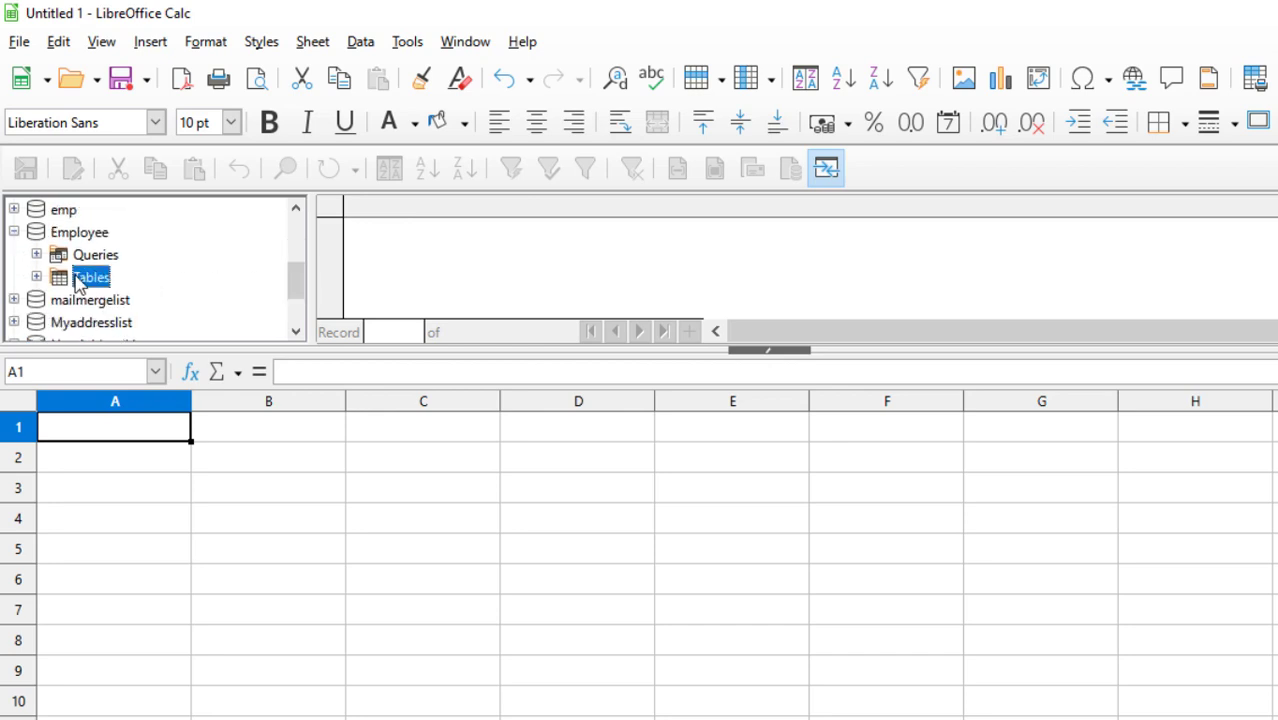
left_click(36, 277)
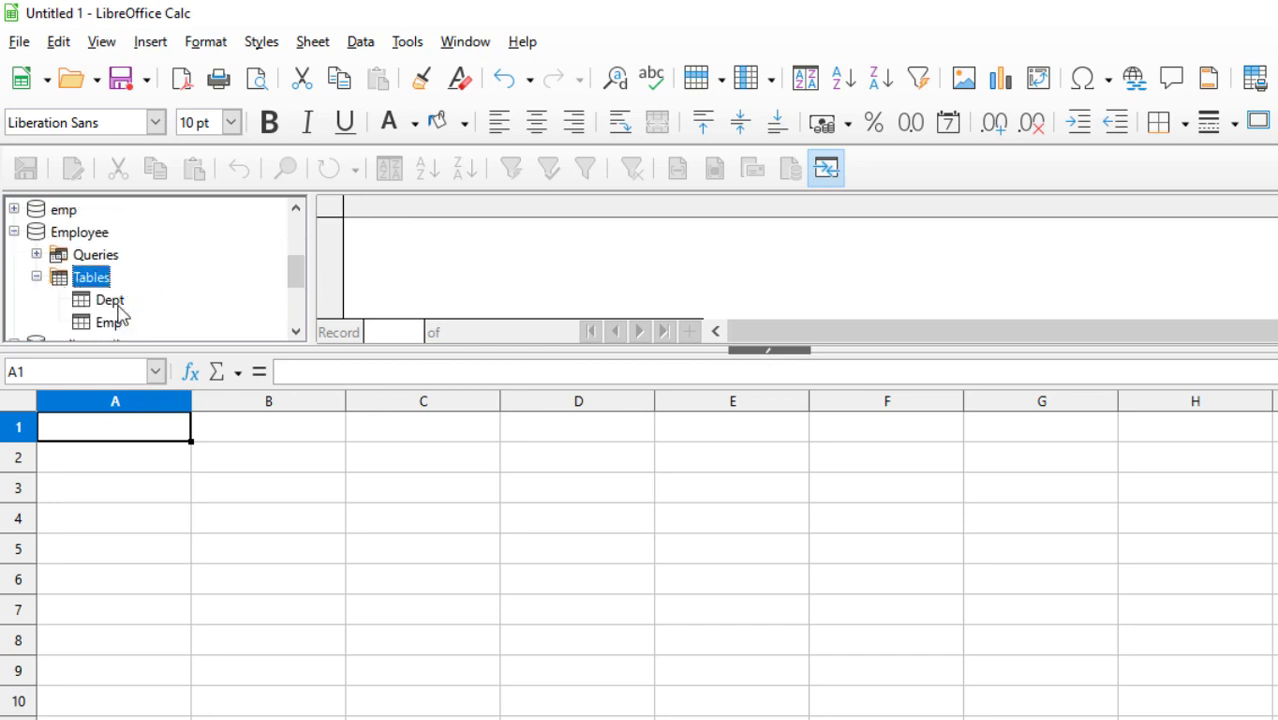
left_click_drag(294, 286, 295, 293)
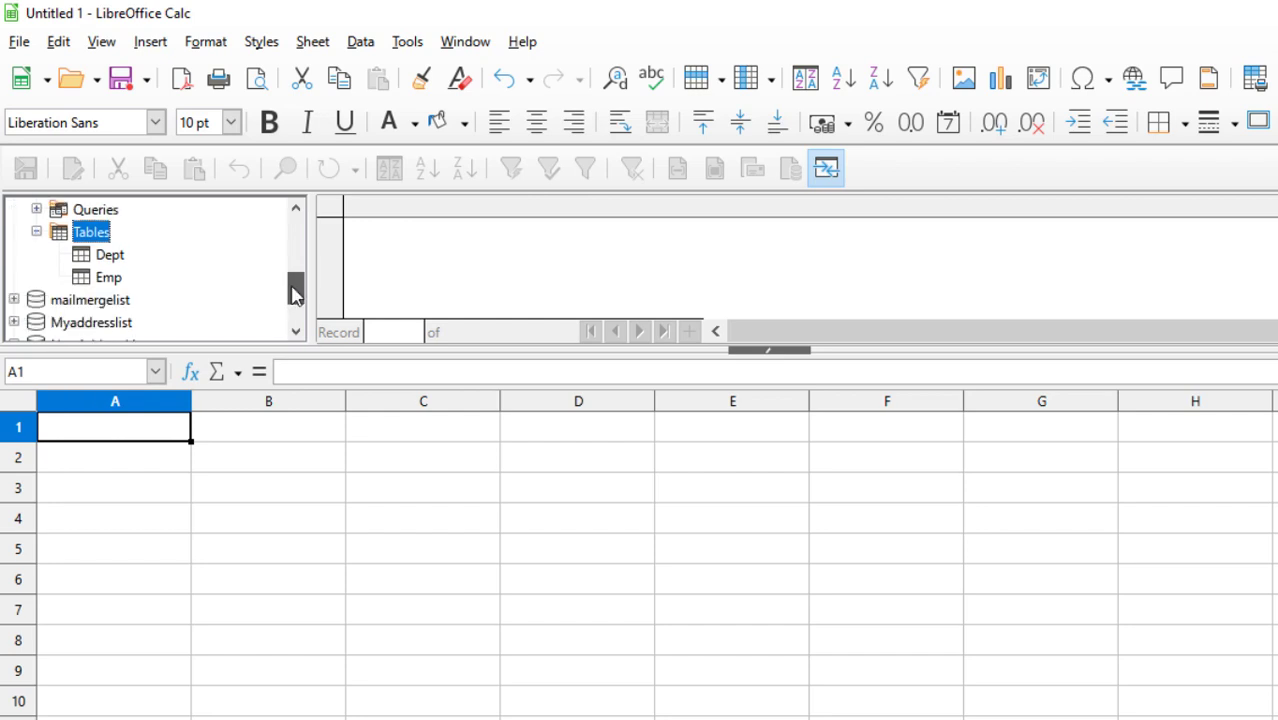
left_click(106, 279)
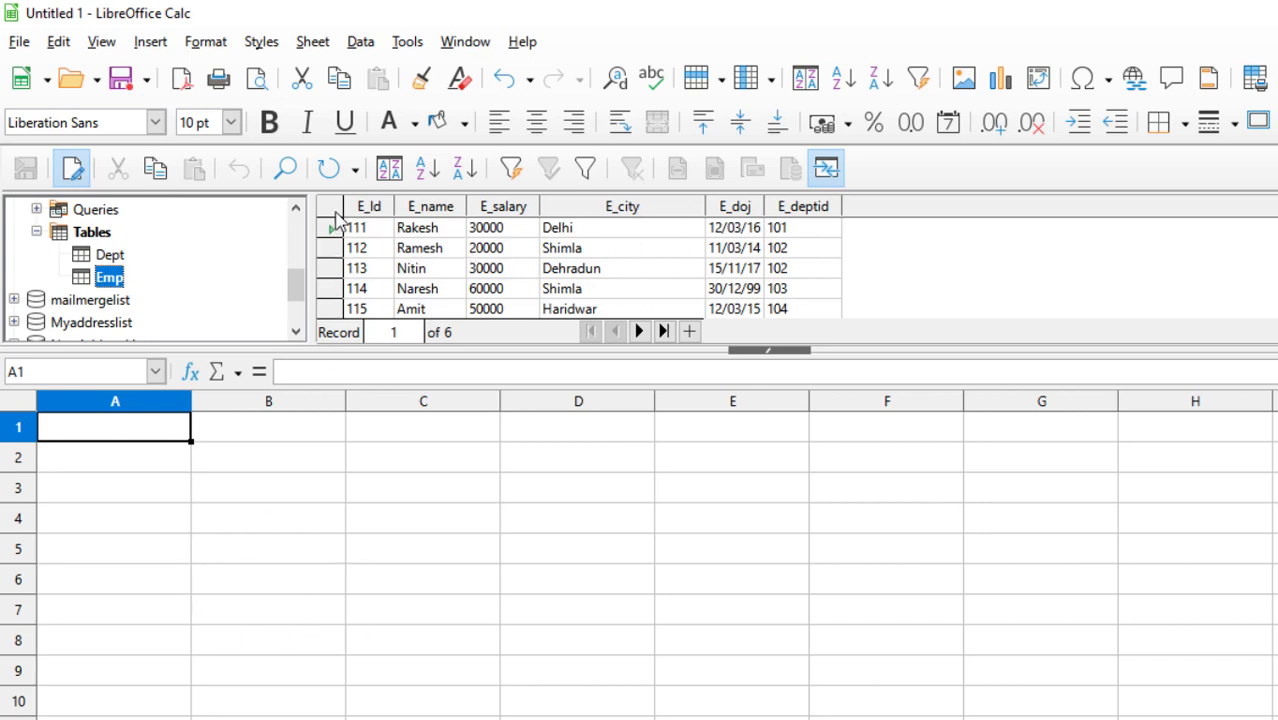
Step: Select all records of the Emp table, insert them into Sheet2 starting at A1, and deselect the inserted range
left_click(333, 212)
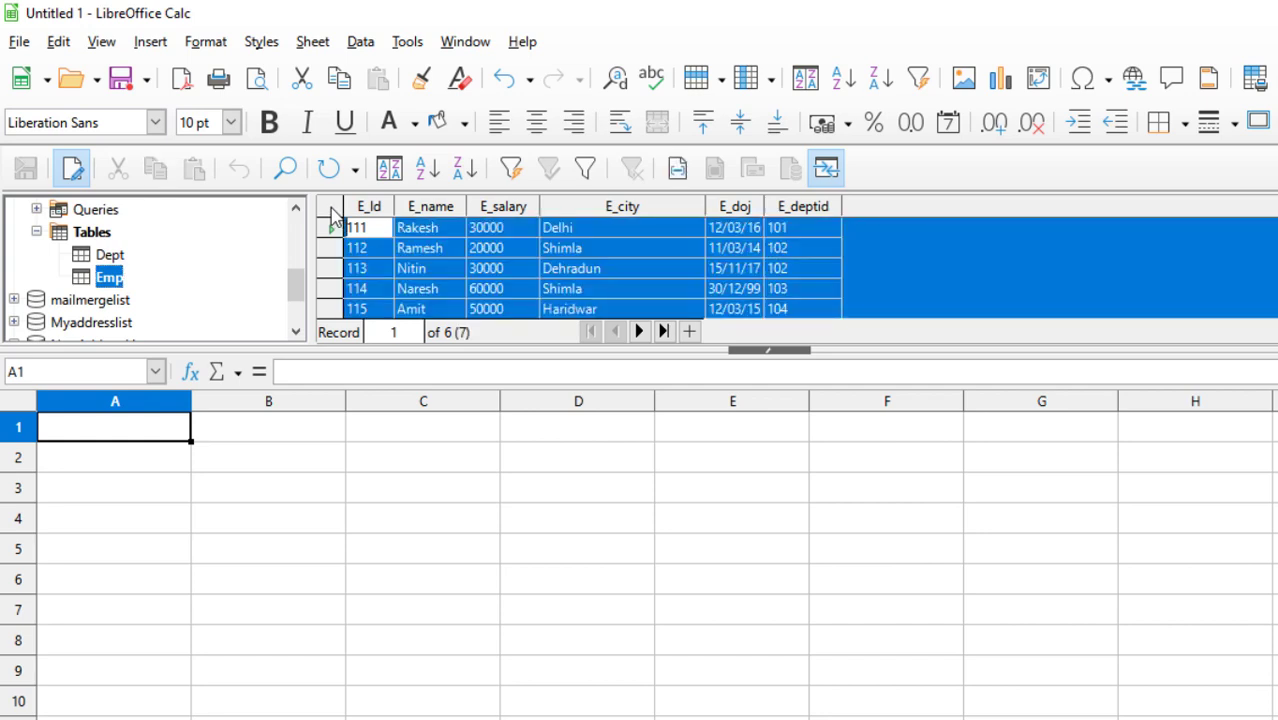
left_click(677, 170)
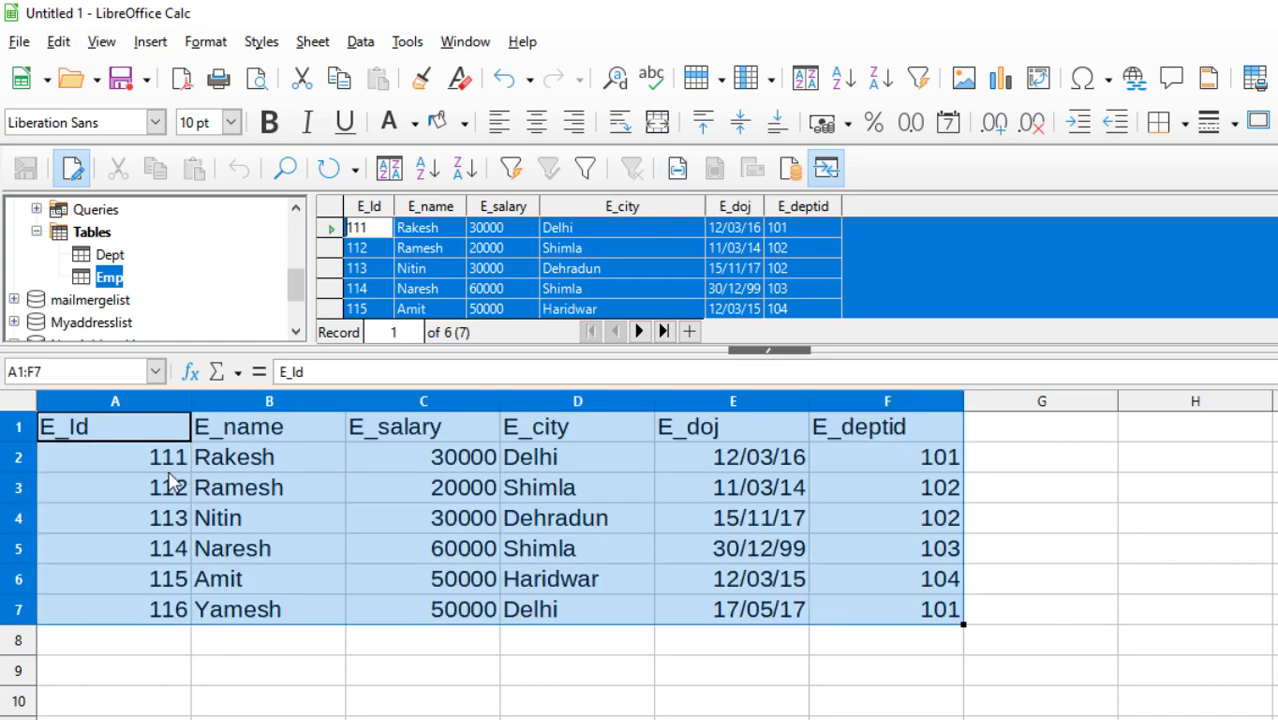
left_click(718, 680)
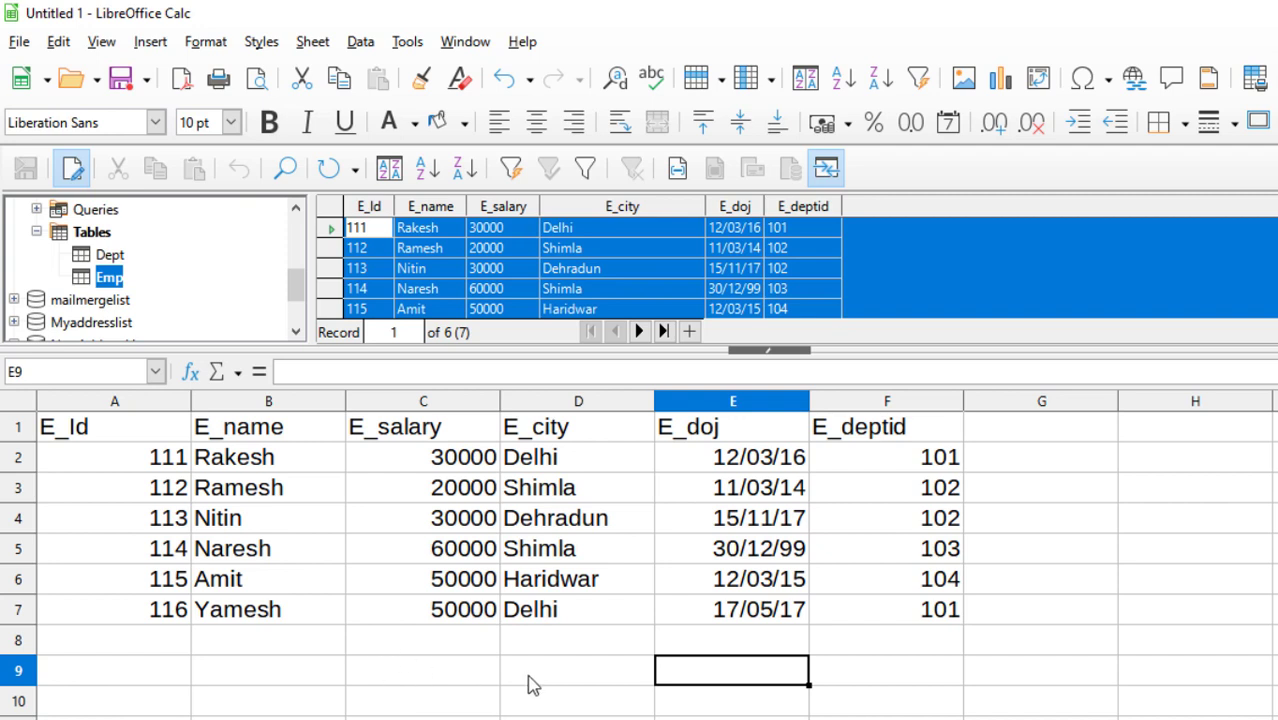
left_click(566, 667)
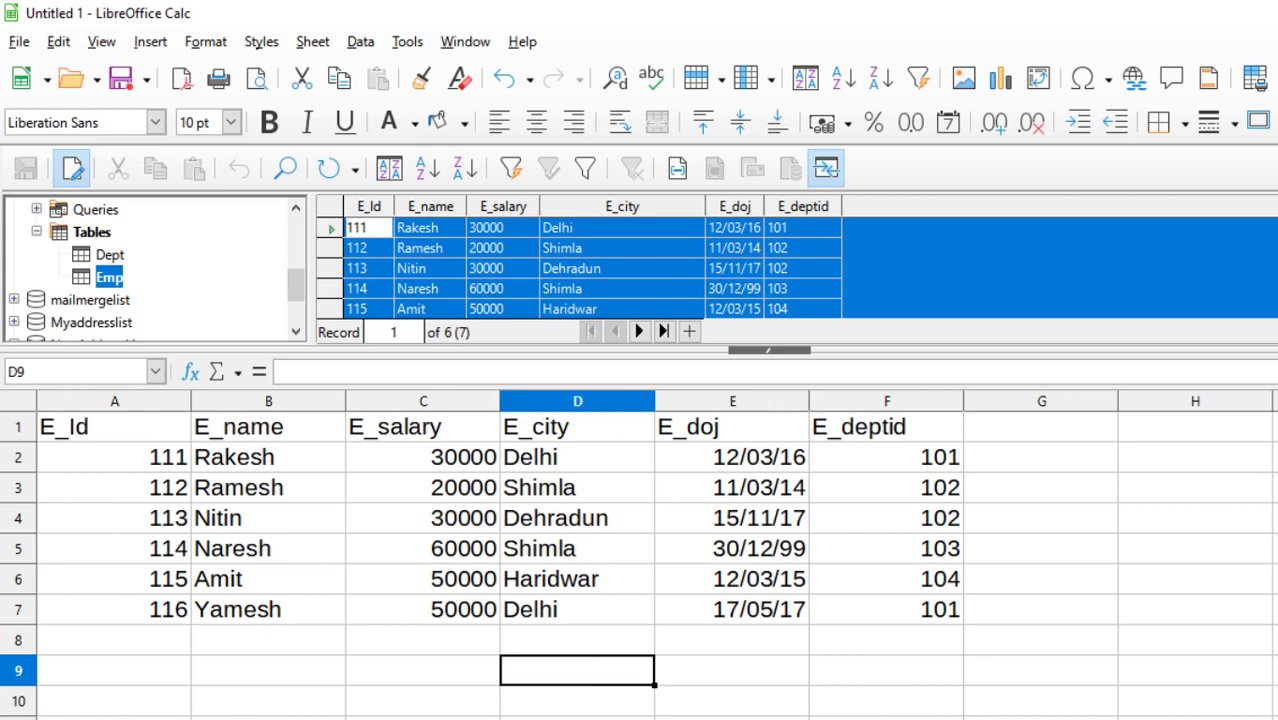
Step: Switch to the PDF textbook in Edge and read the steps for registering a data source in *.odb format
left_click(632, 718)
scroll(603, 559, "up", 3)
scroll(603, 559, "down", 1)
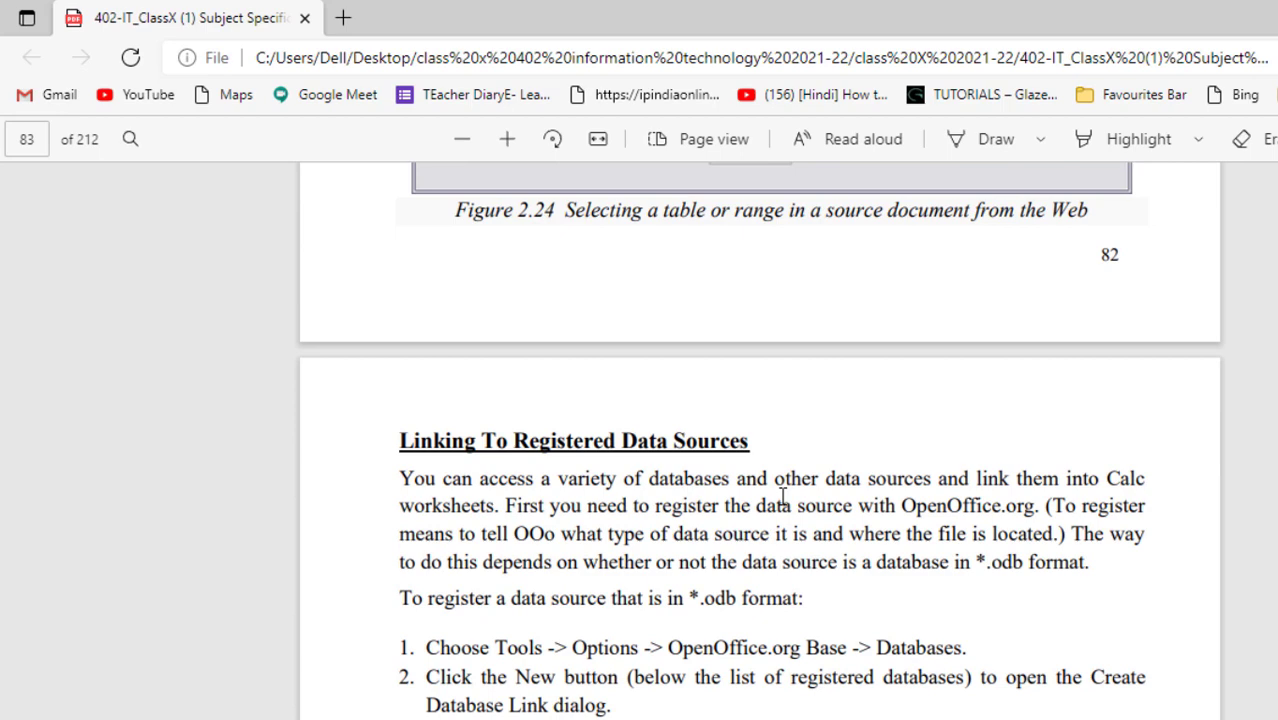
scroll(783, 497, "down", 2)
scroll(783, 497, "down", 7)
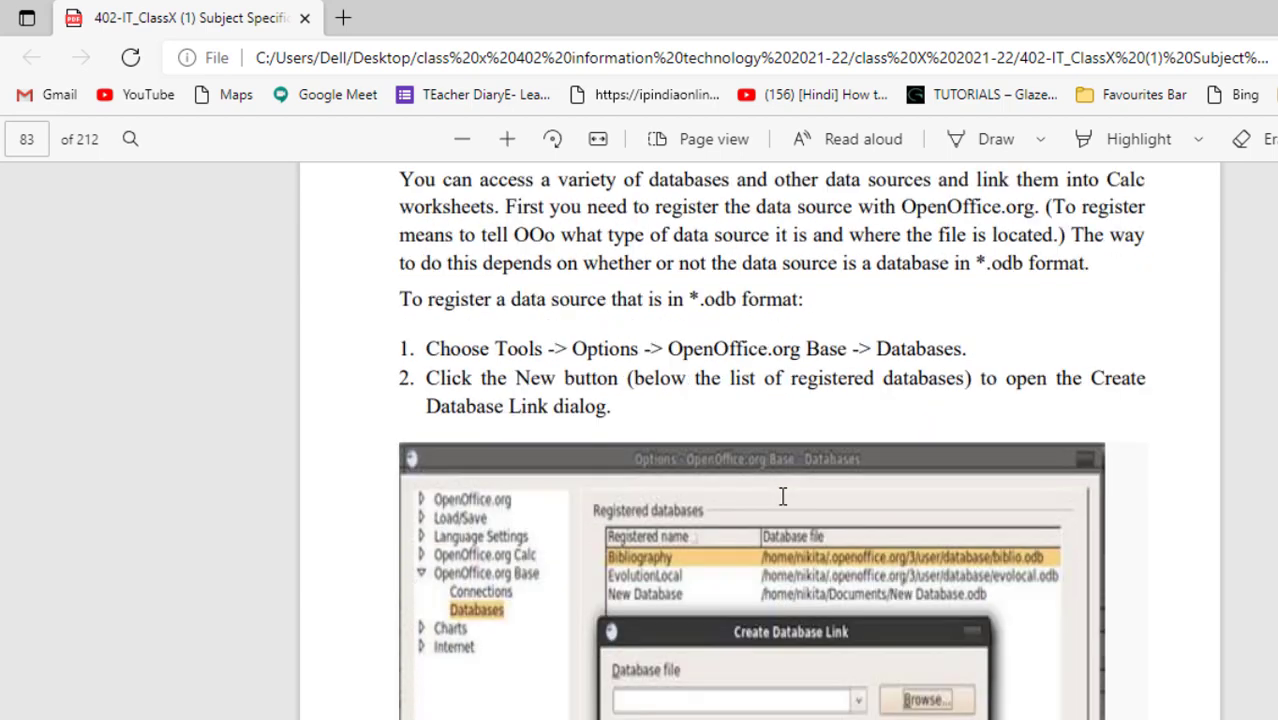
scroll(740, 582, "down", 4)
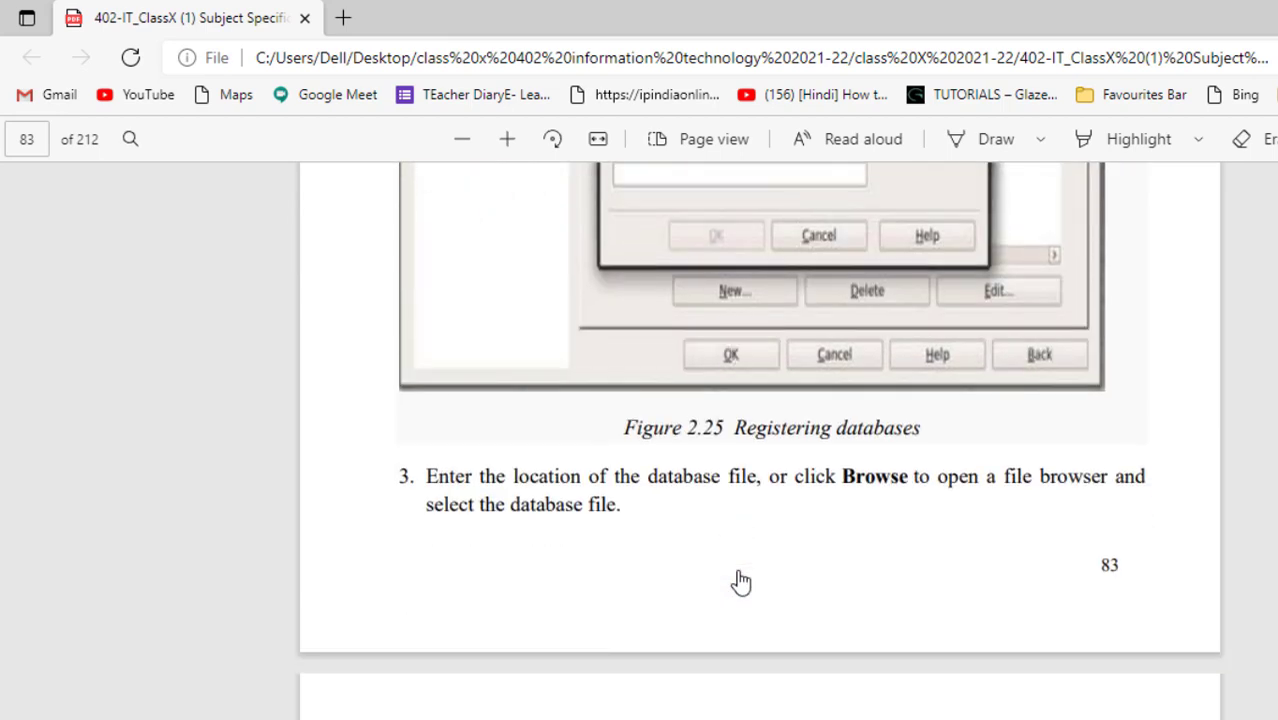